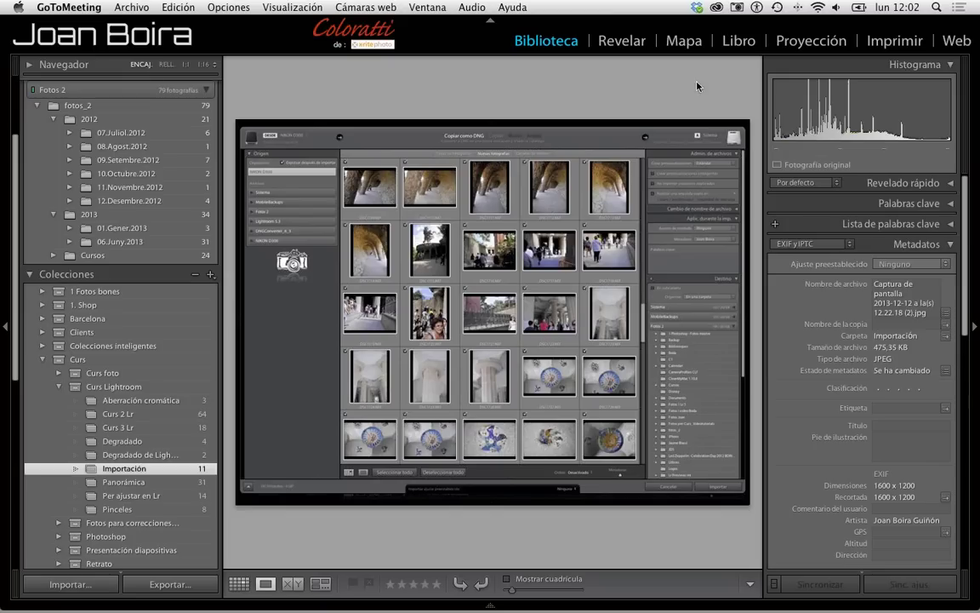
Bring Lightroom to the front and hide the menu bar for a fuller view.
left_click(411, 36)
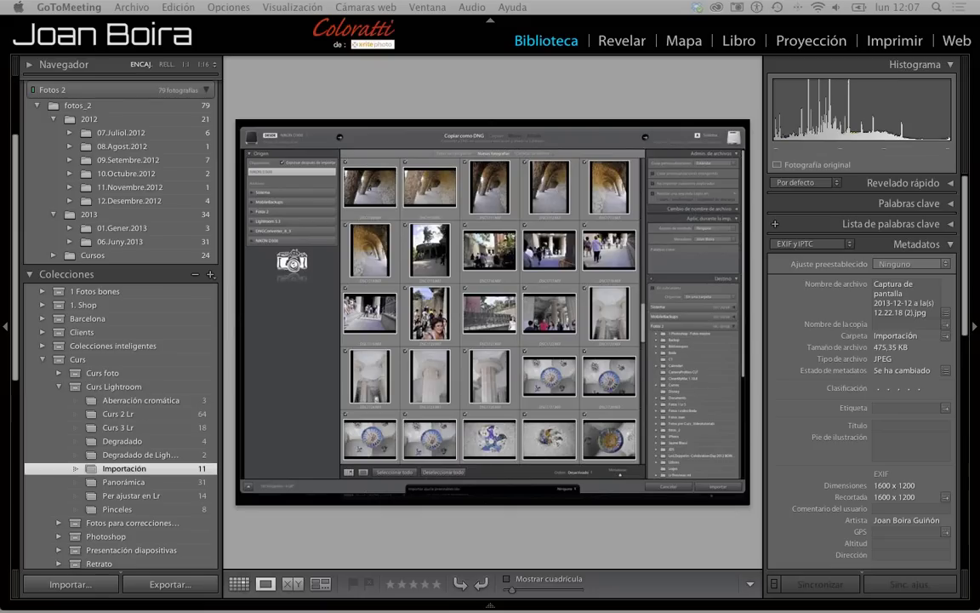
left_click(236, 41)
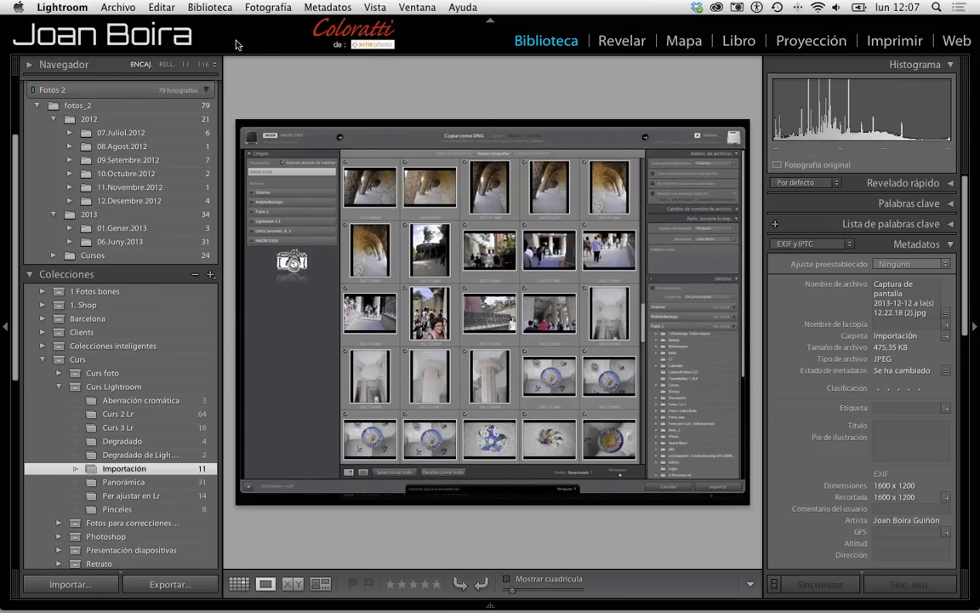
key("super+shift+f")
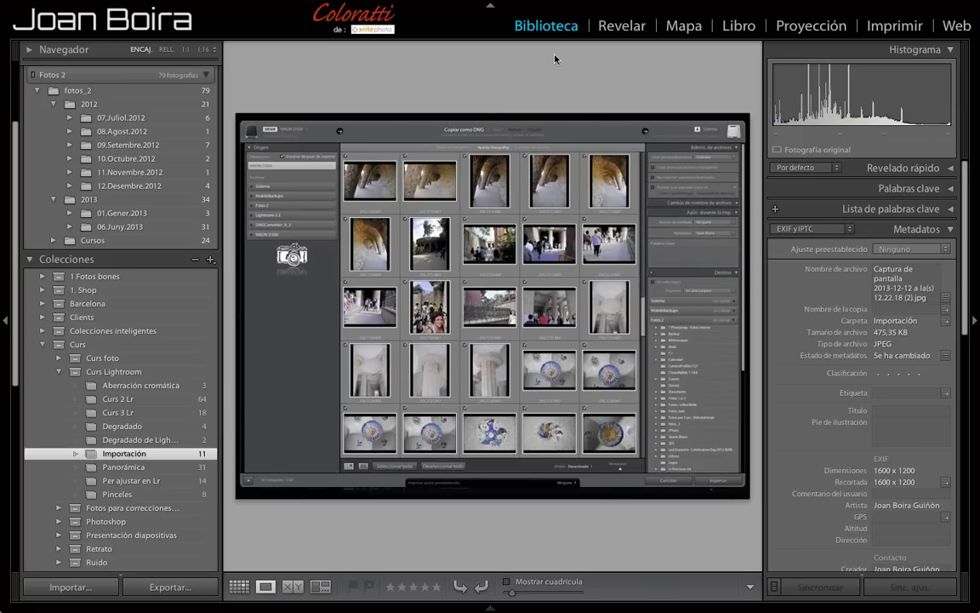
Collapse the Fotos 2 and FOTOS 1 folder trees and expand the Navegador preview.
left_click(205, 75)
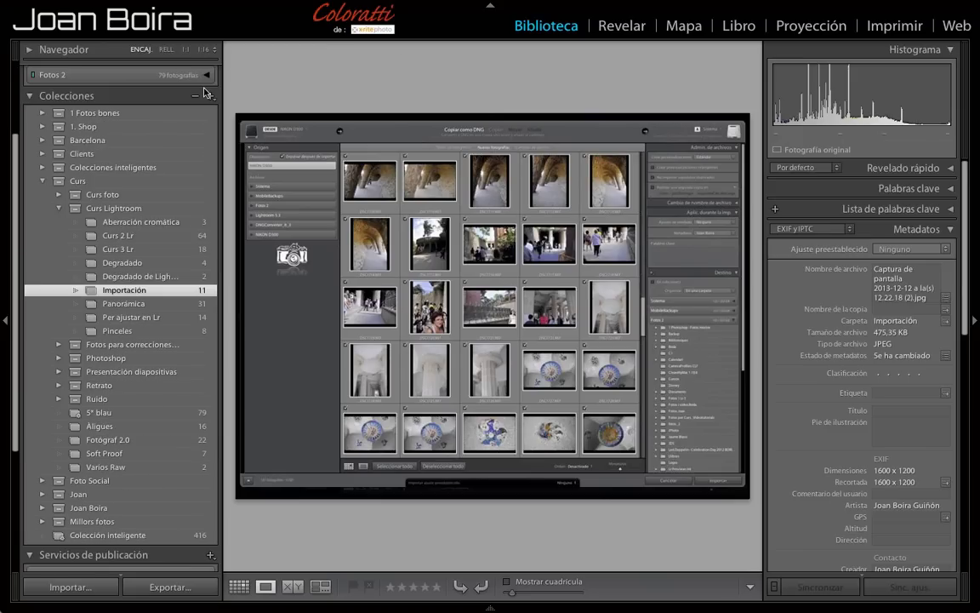
scroll(205, 92, "up", 3)
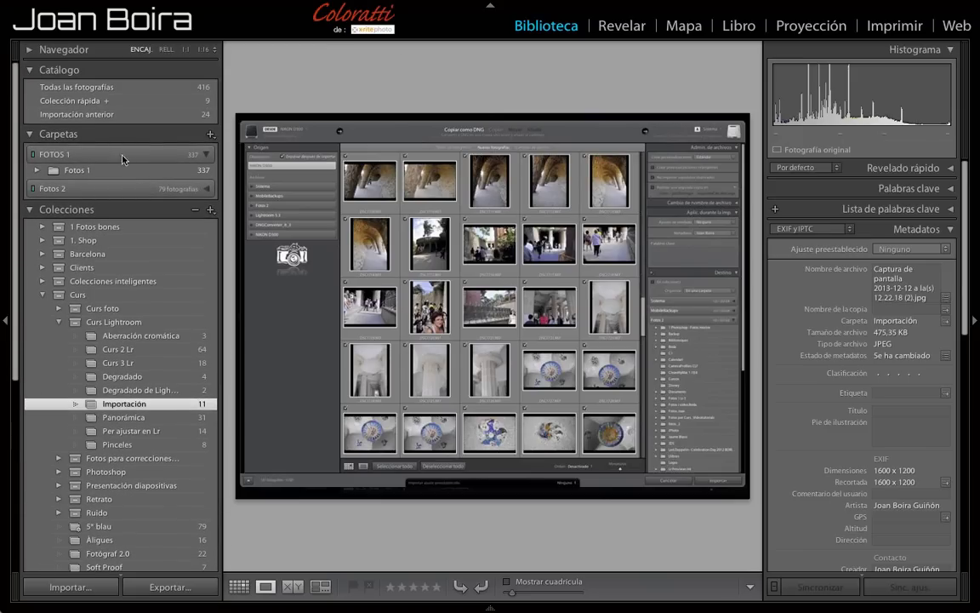
left_click(208, 155)
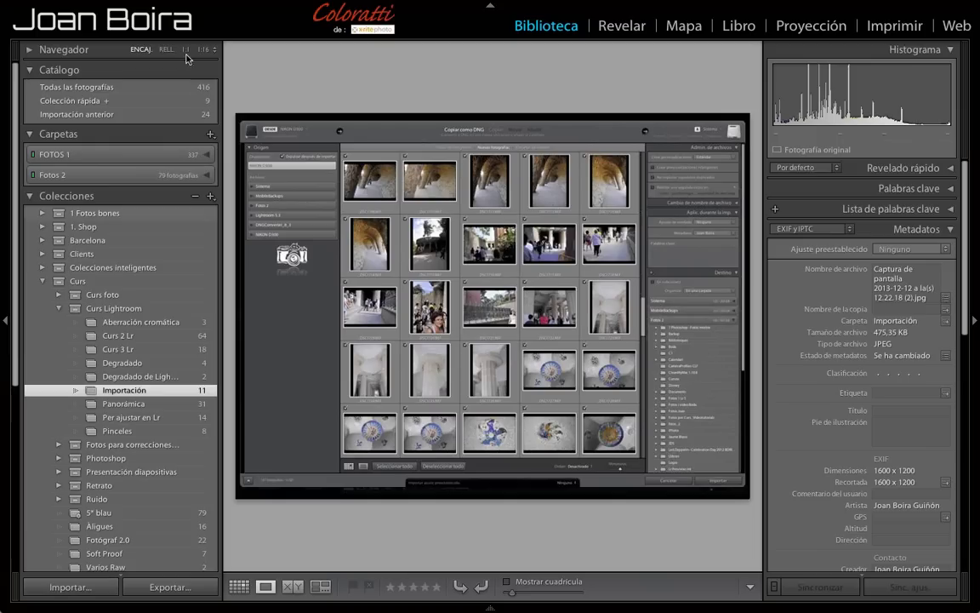
left_click(31, 48)
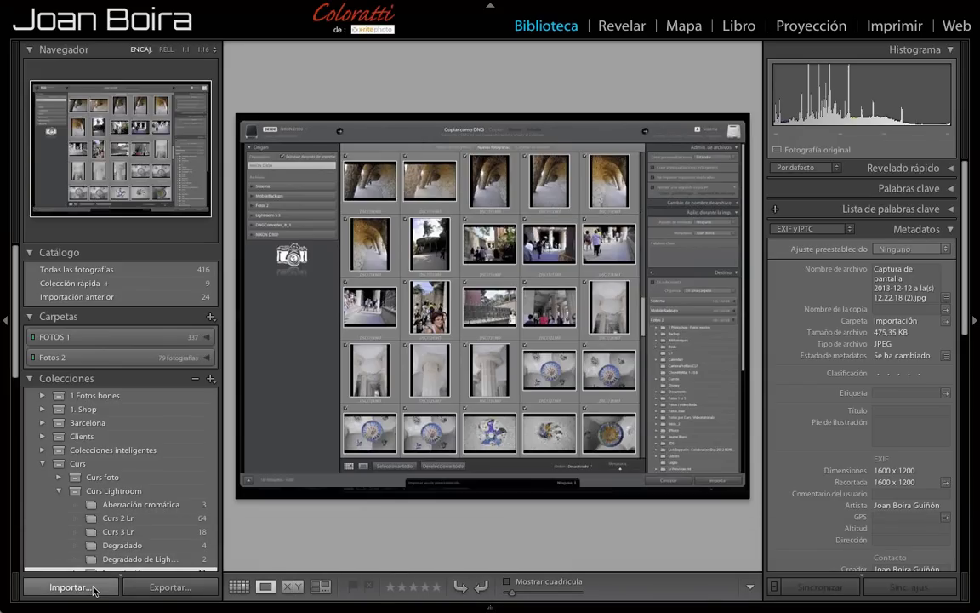
left_click(93, 587)
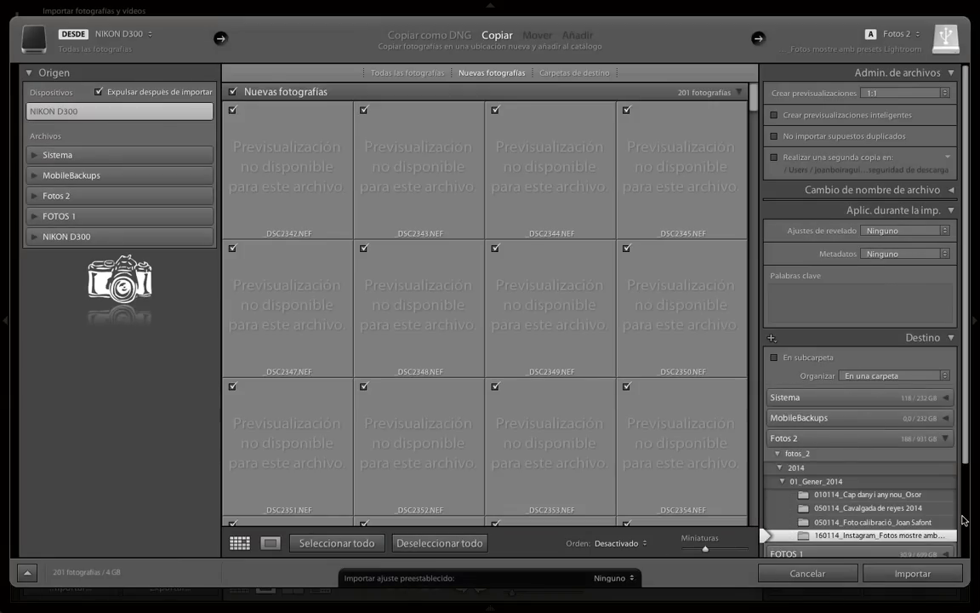
left_click(830, 577)
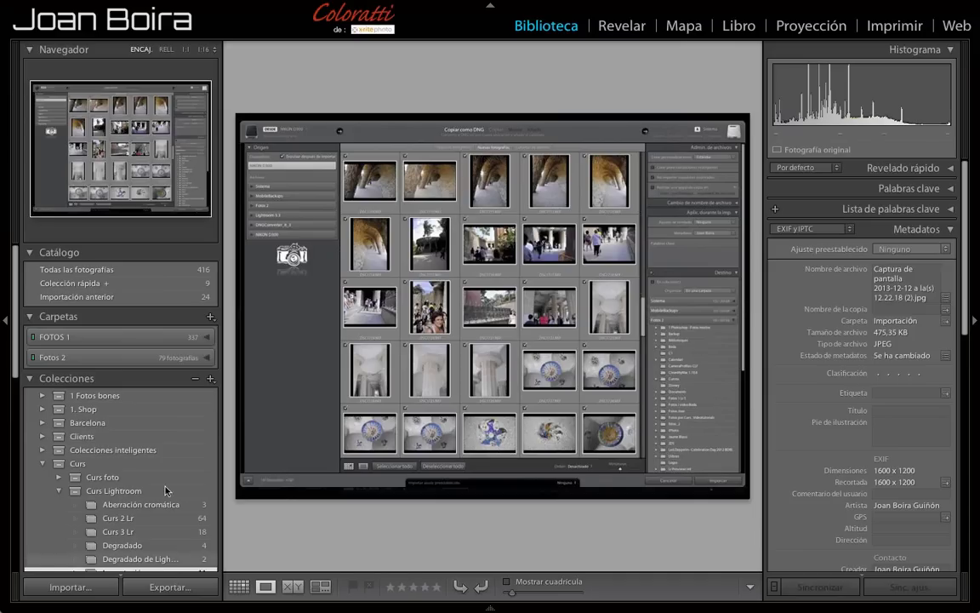
key("ctrl+shift+i")
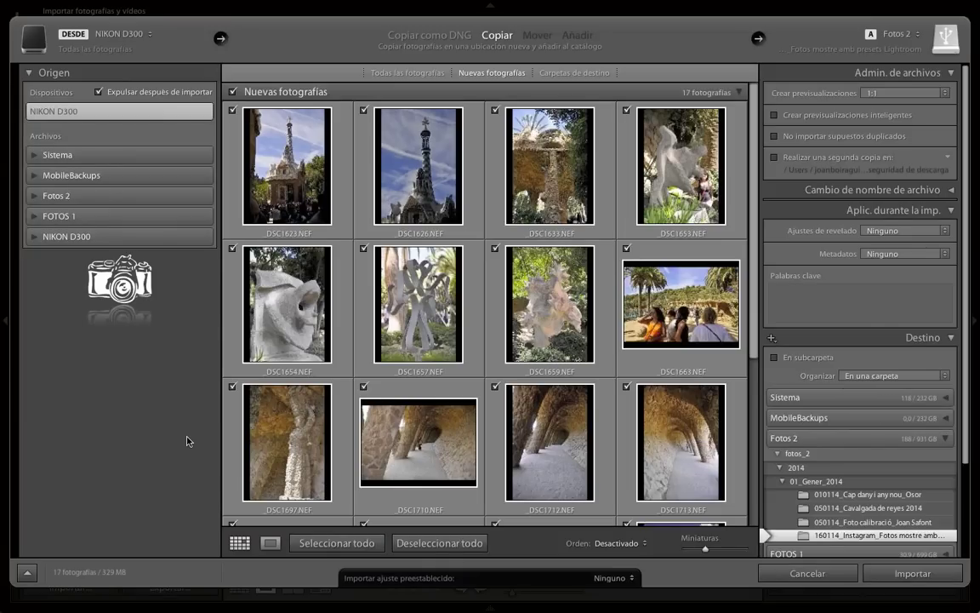
left_click(808, 573)
key("ctrl+comma")
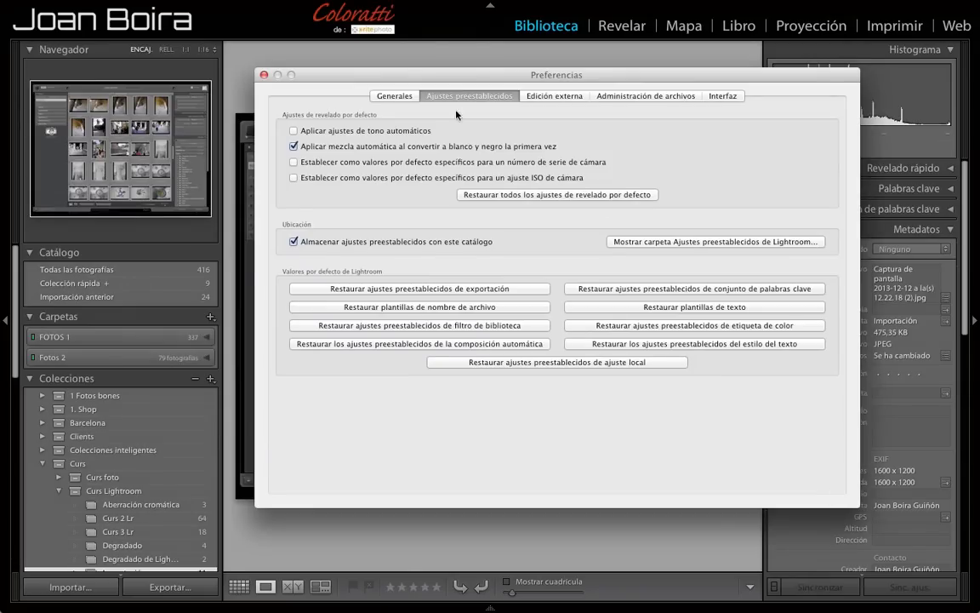
left_click(630, 97)
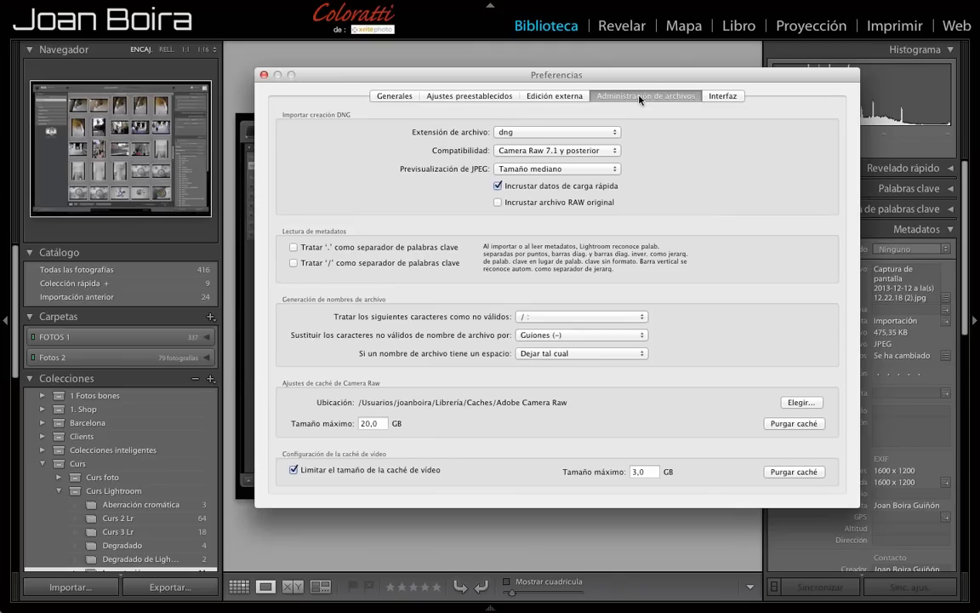
left_click(723, 96)
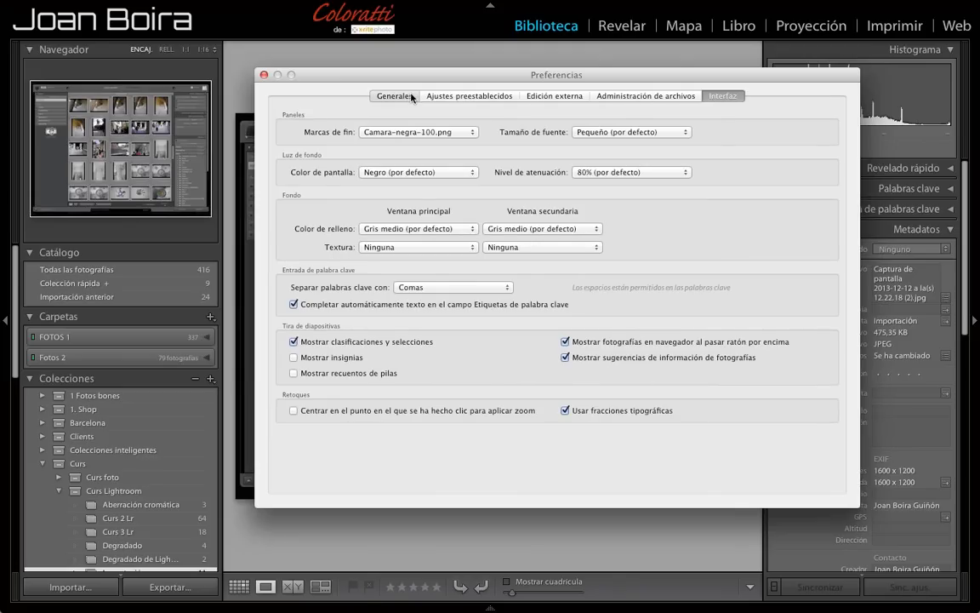
left_click(412, 96)
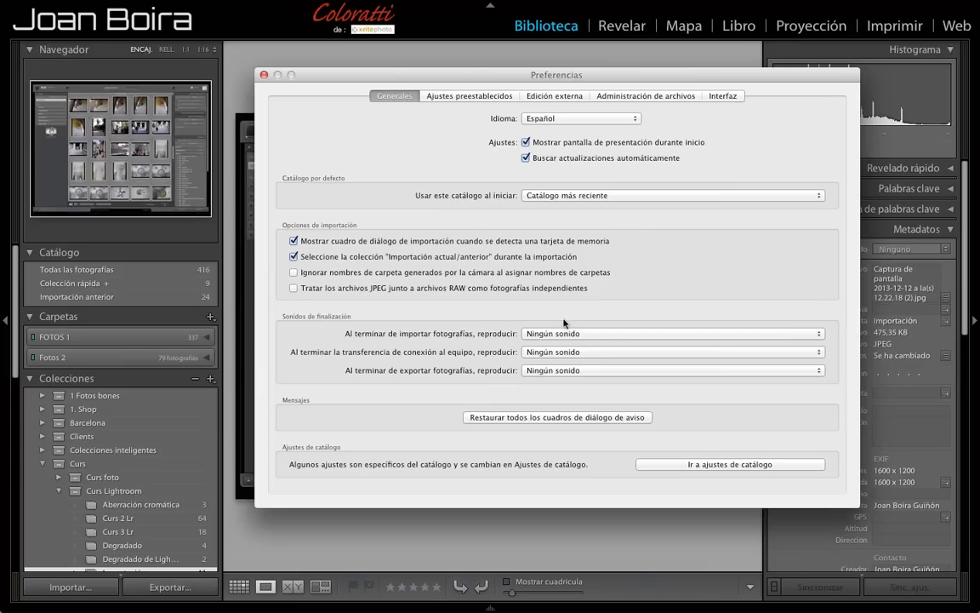
left_click(264, 75)
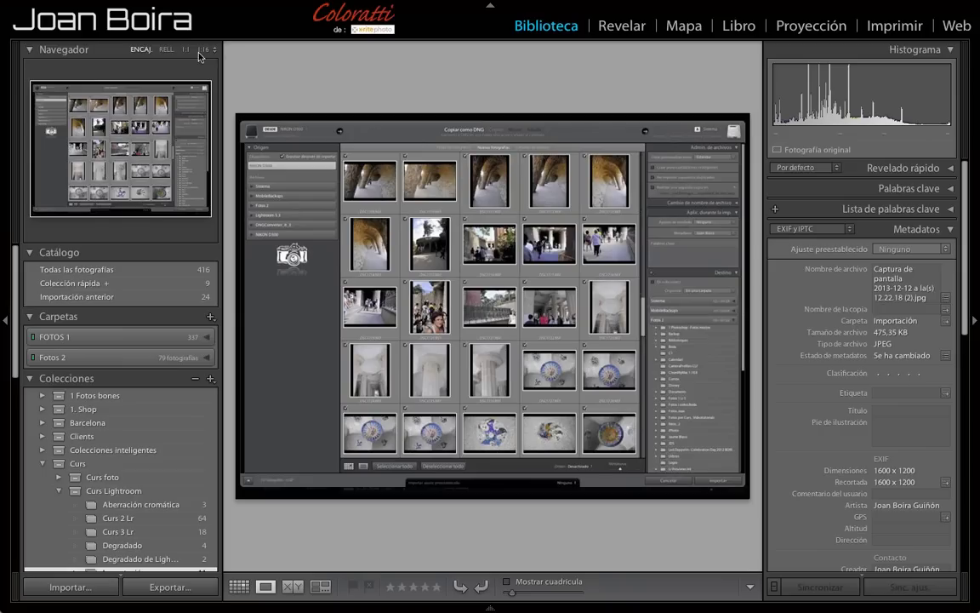
left_click(87, 7)
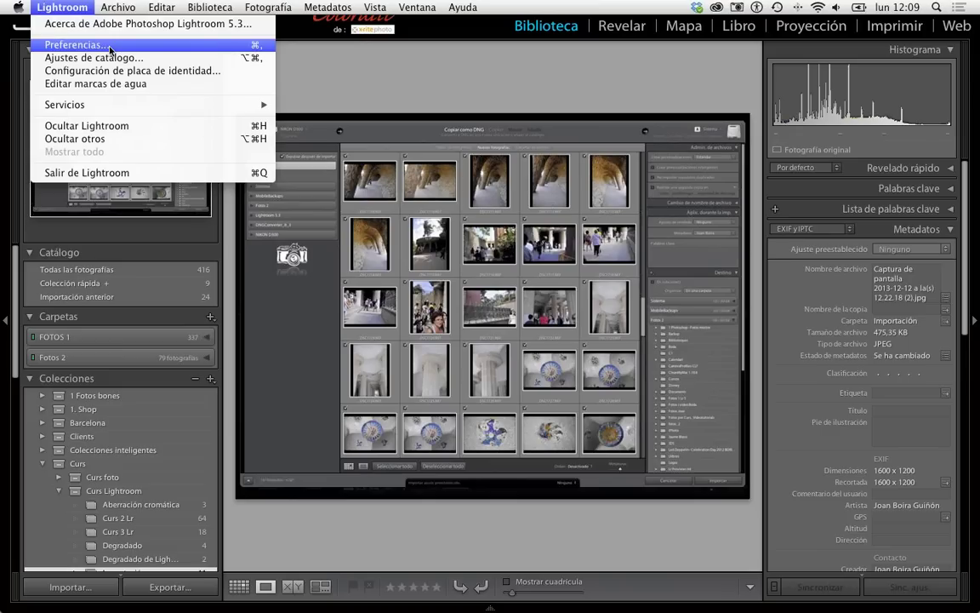
left_click(110, 50)
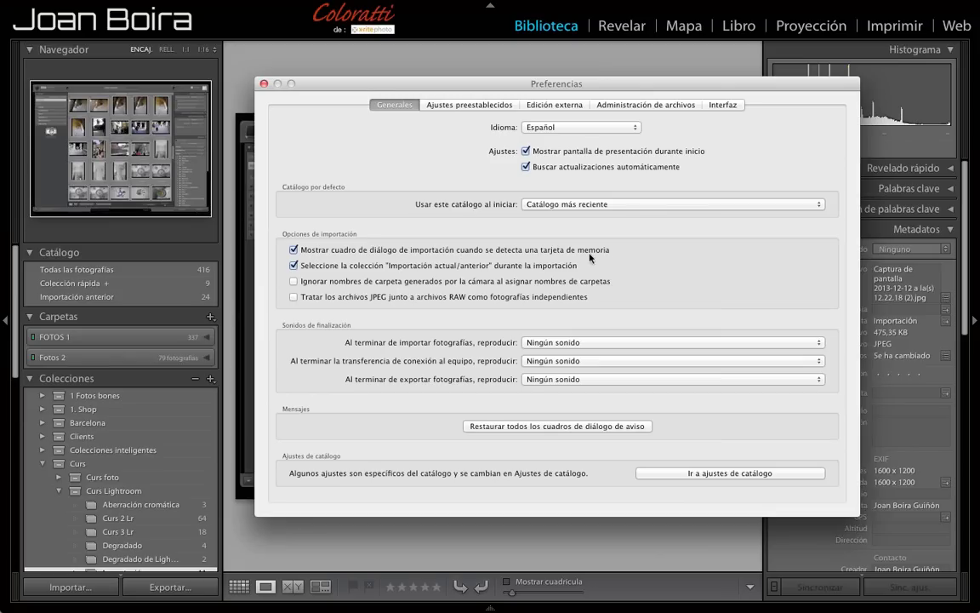
Close the preferences and start a new import listing the 17 NIKON D300 photos.
left_click(264, 84)
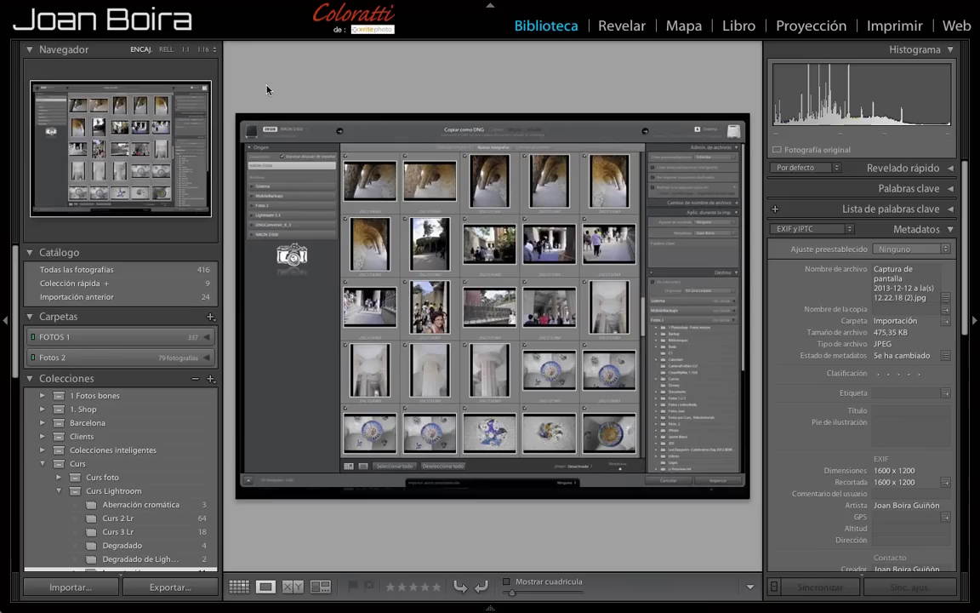
left_click(85, 589)
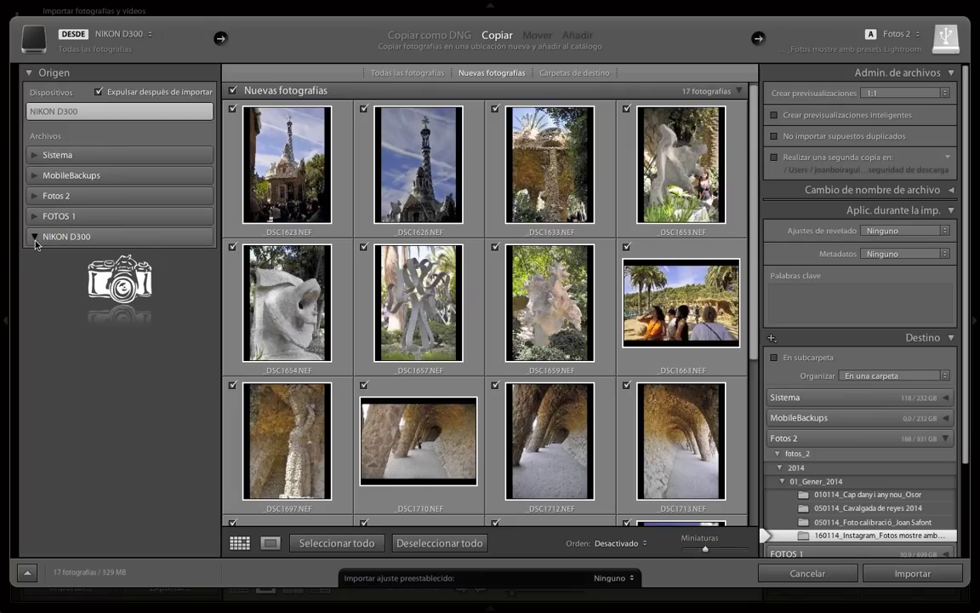
Toggle NIKON D300, browse Sistema into Usuarios, home folder and Escritorio, then collapse Usuarios.
left_click(35, 238)
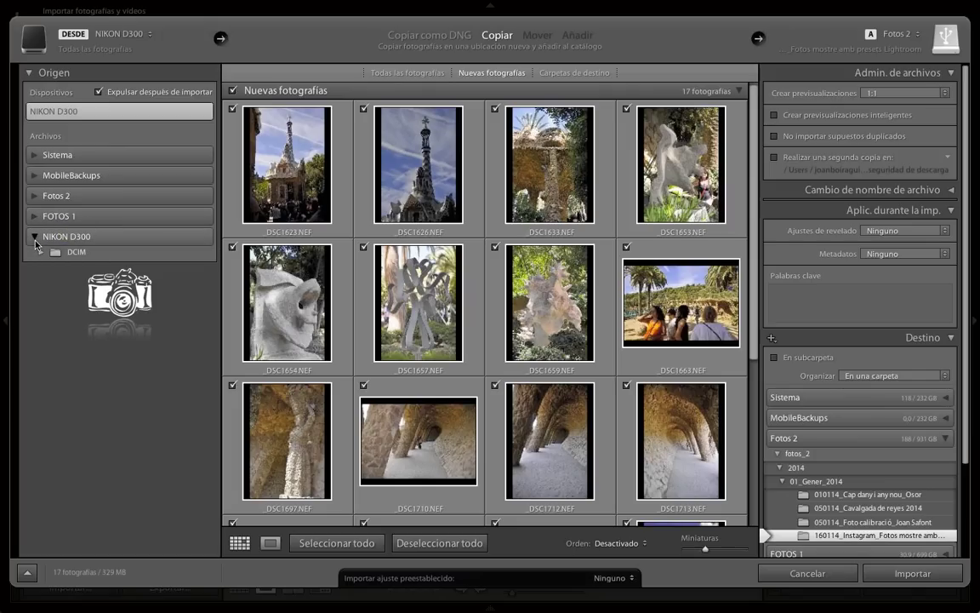
left_click(35, 242)
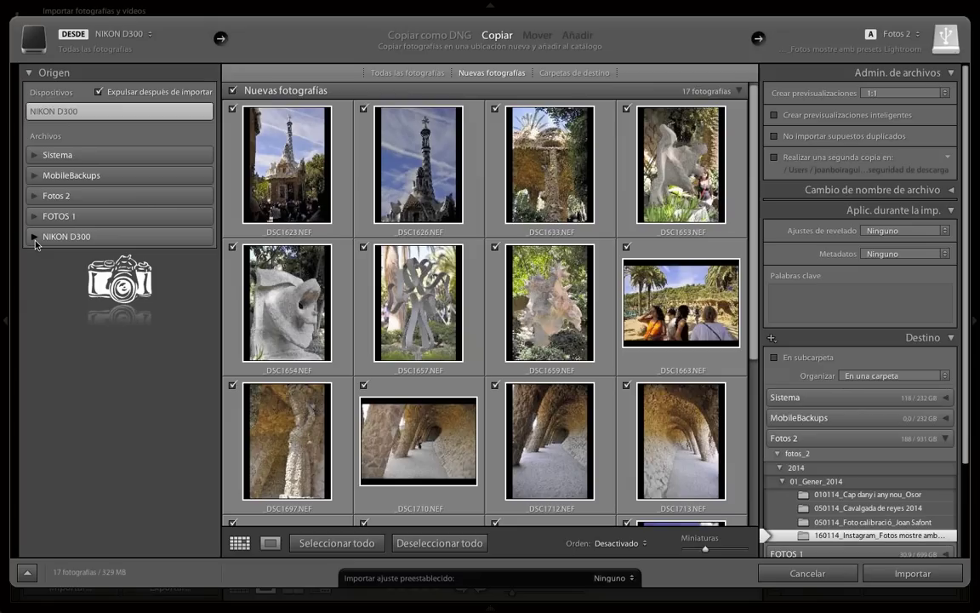
left_click(35, 155)
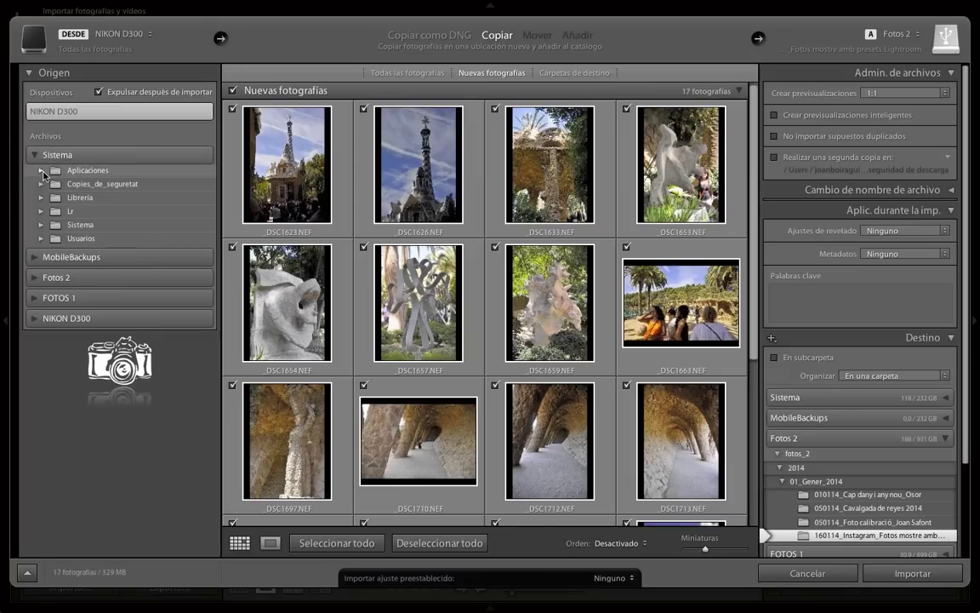
left_click(41, 238)
left_click(53, 279)
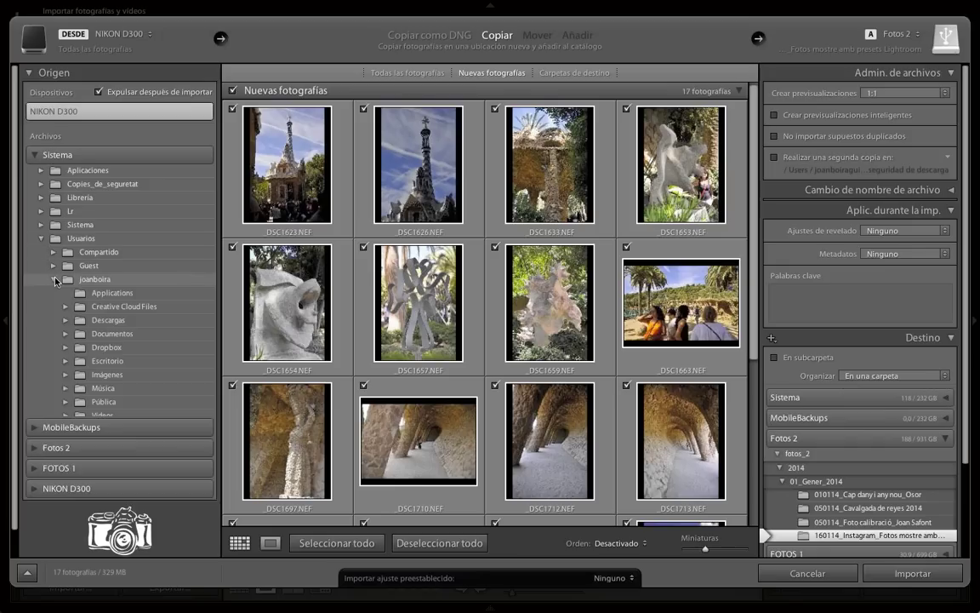
left_click(66, 360)
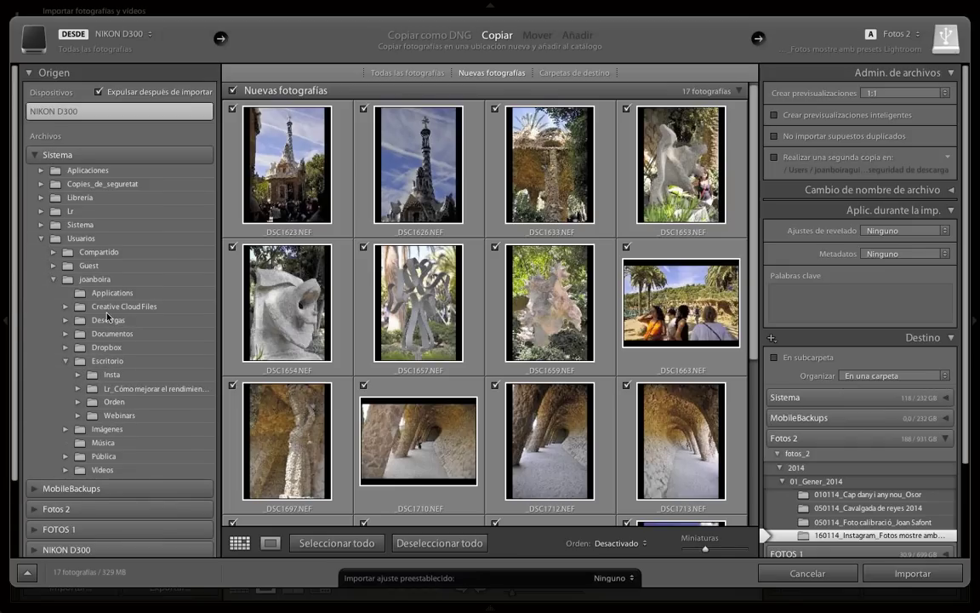
left_click(40, 239)
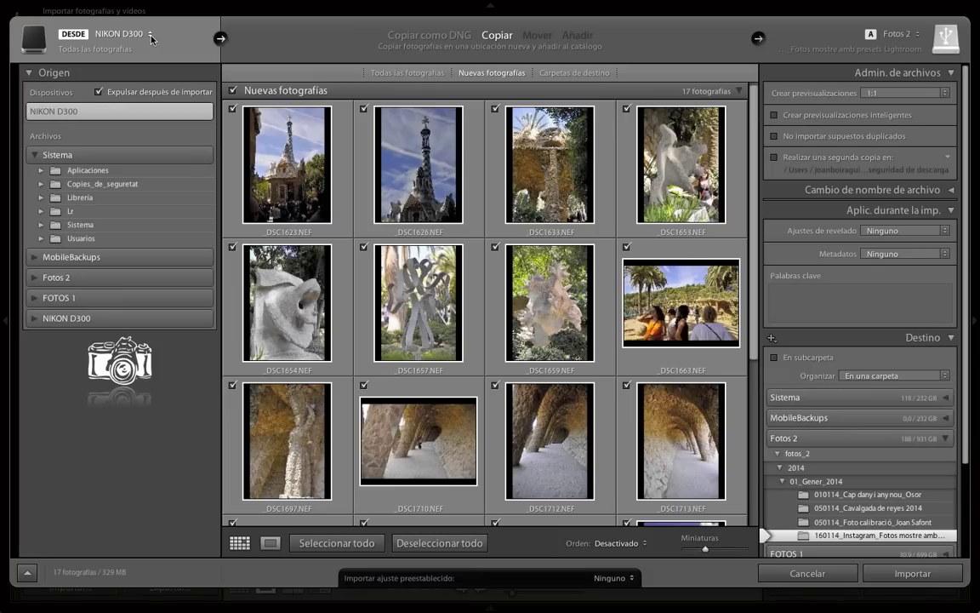
left_click(152, 36)
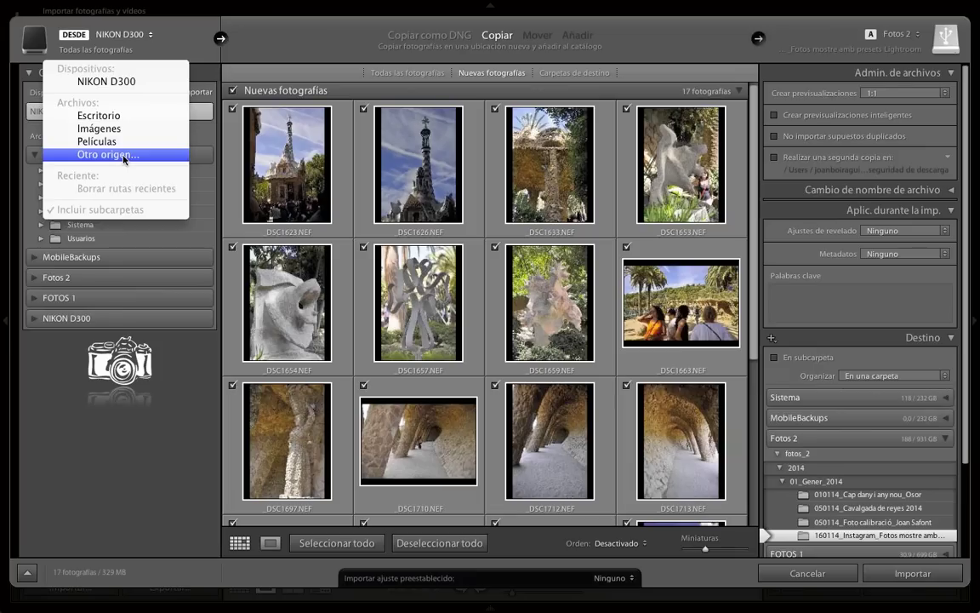
left_click(124, 155)
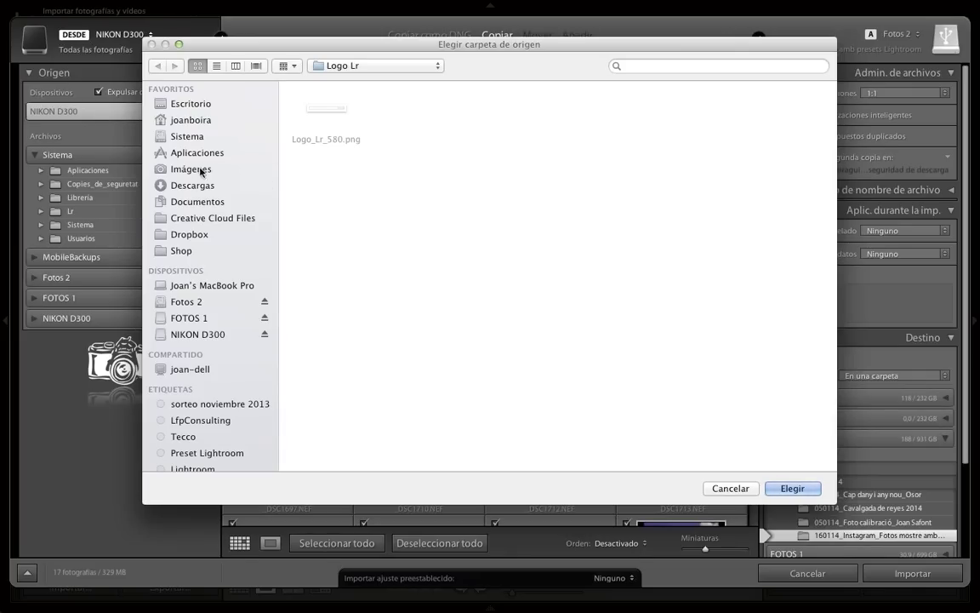
left_click(199, 103)
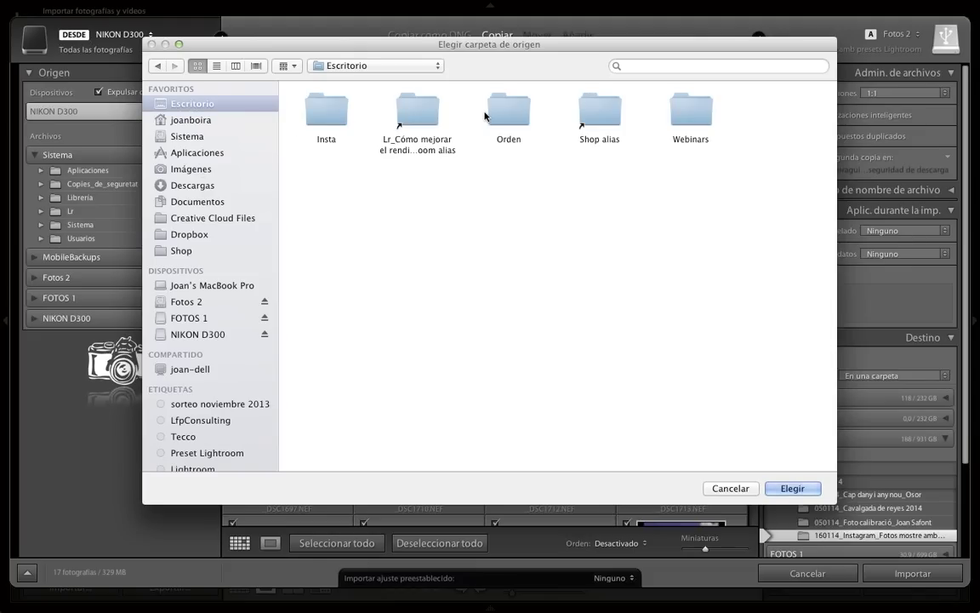
left_click(728, 491)
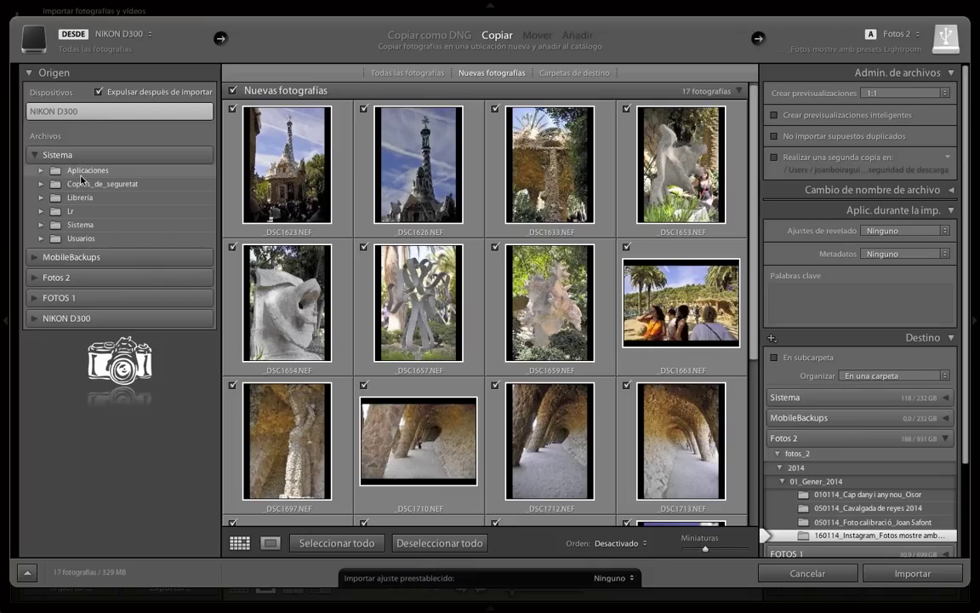
Set the import source to Escritorio with Incluir subcarpetas unchecked.
left_click(82, 45)
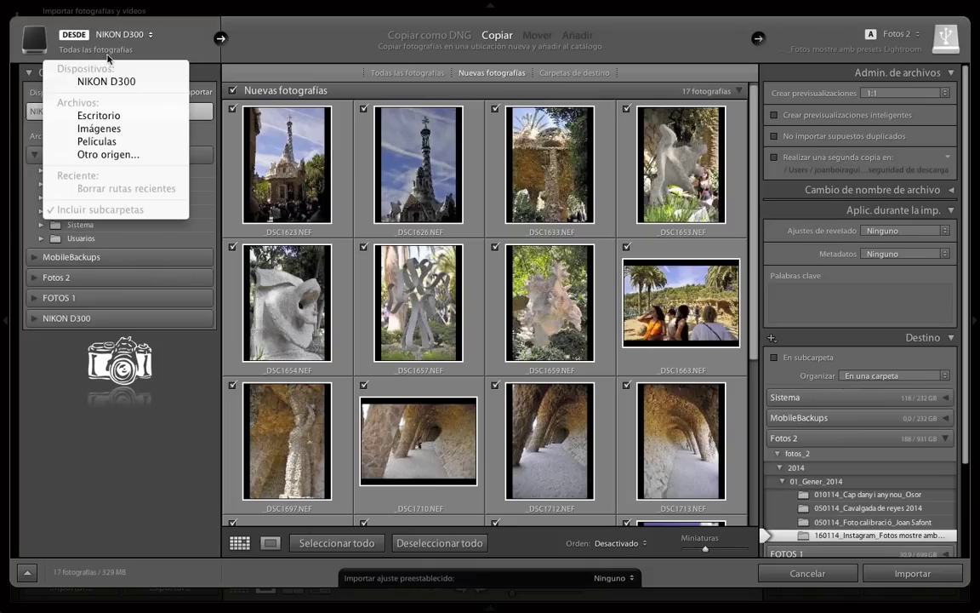
left_click(102, 116)
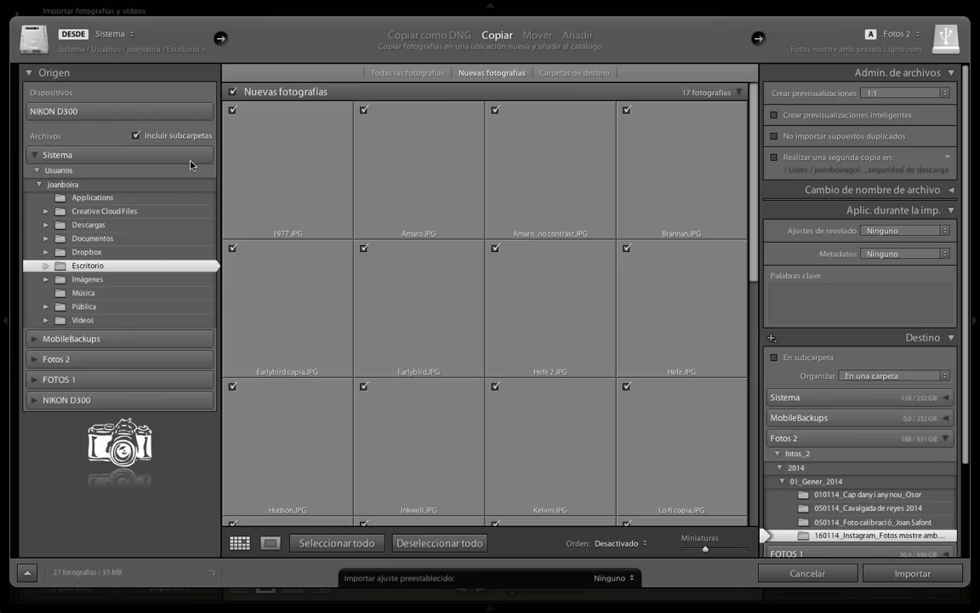
left_click(137, 135)
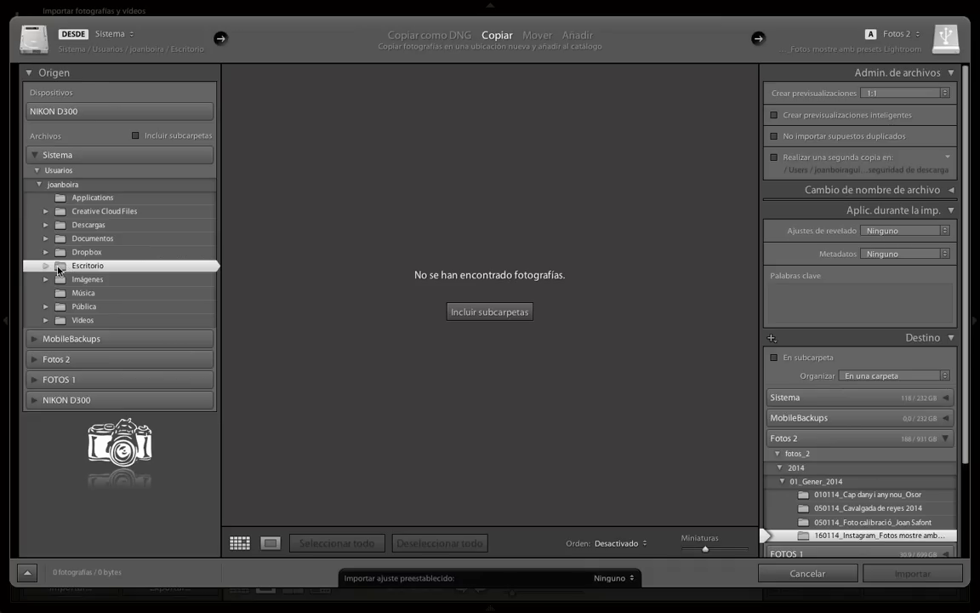
Make the Insta folder under Escritorio the source with Incluir subcarpetas checked (29 photos).
left_click(46, 266)
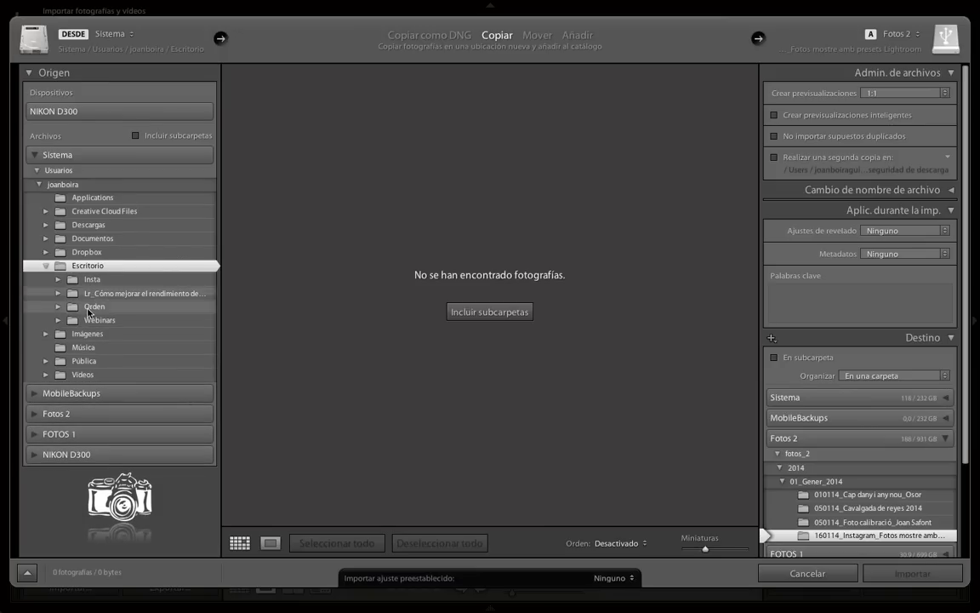
left_click(57, 280)
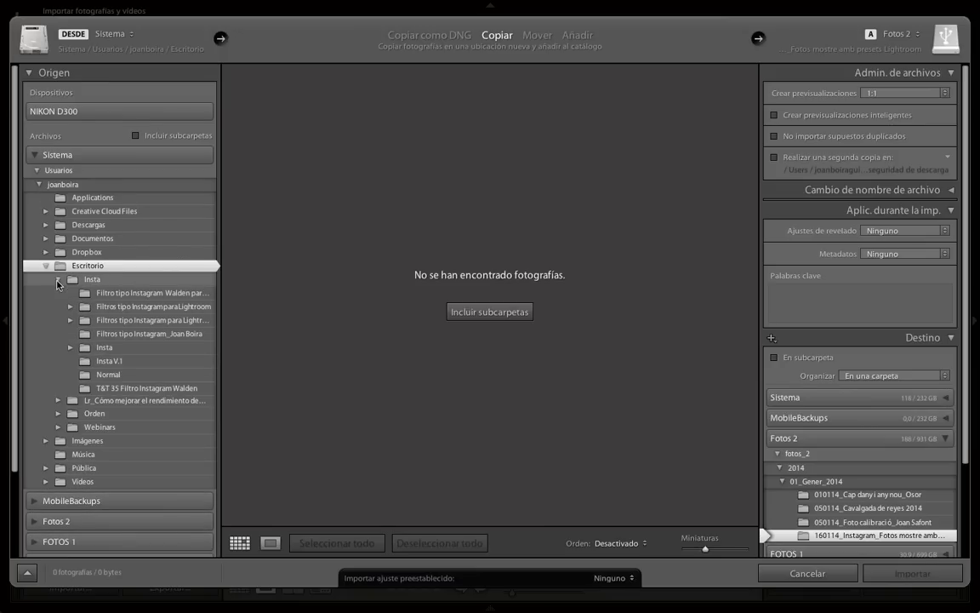
left_click(91, 281)
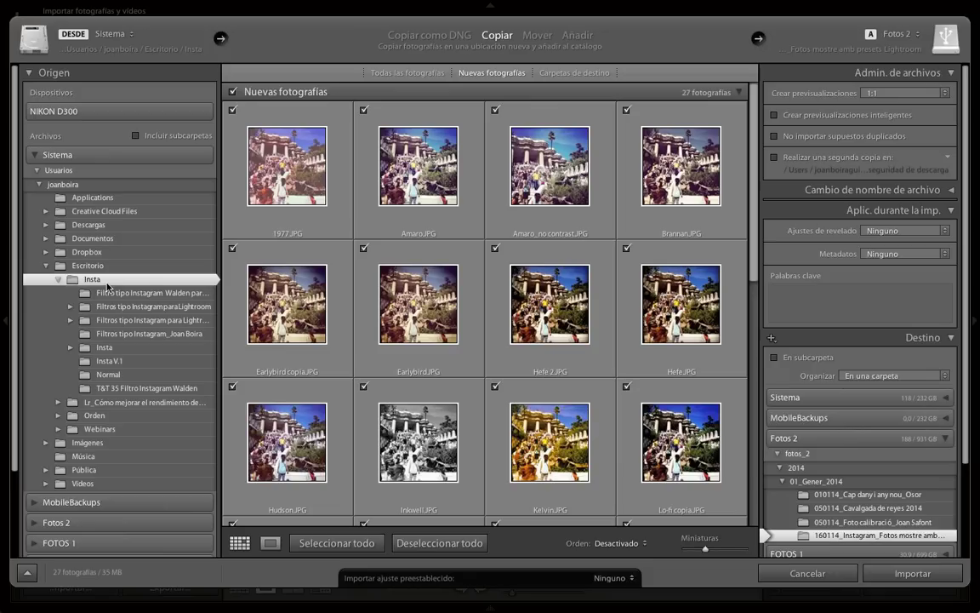
left_click(136, 135)
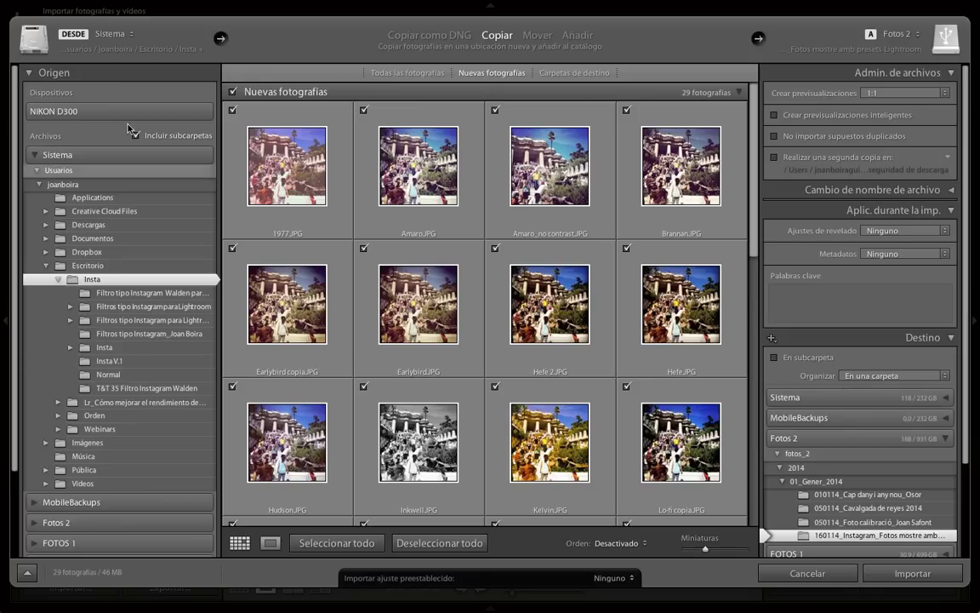
Collapse the user folders in the source tree and select the NIKON D300 camera as source.
left_click(36, 170)
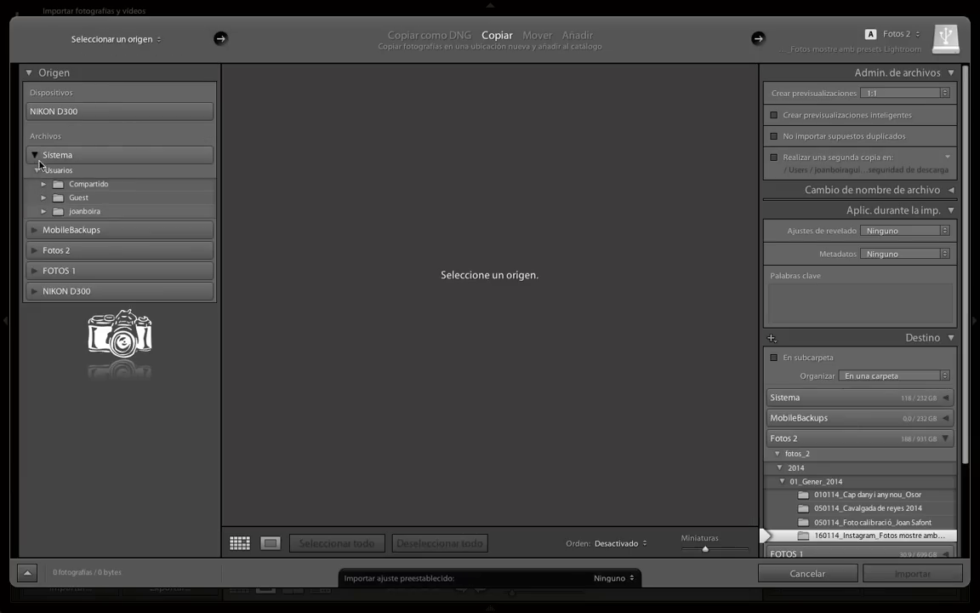
left_click(37, 170)
left_click(73, 111)
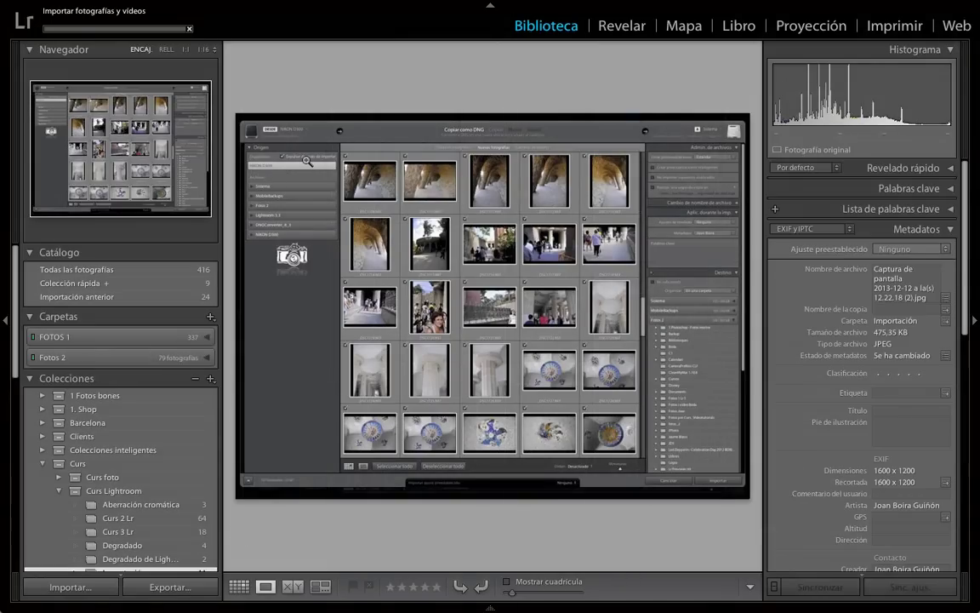
Go full screen and try the Copiar como DNG, Copiar and Mover mode shortcuts.
key("shift+Tab")
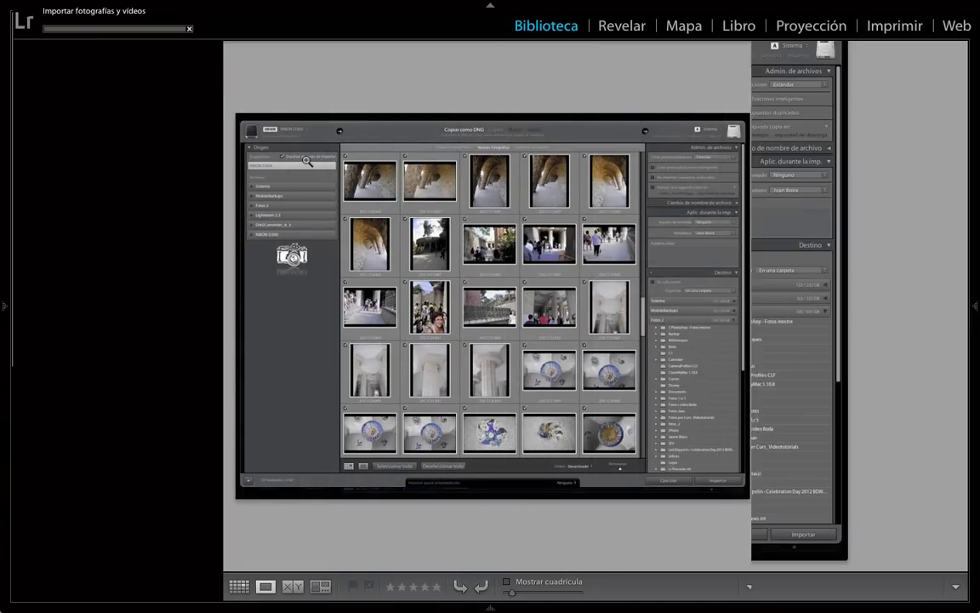
key("t")
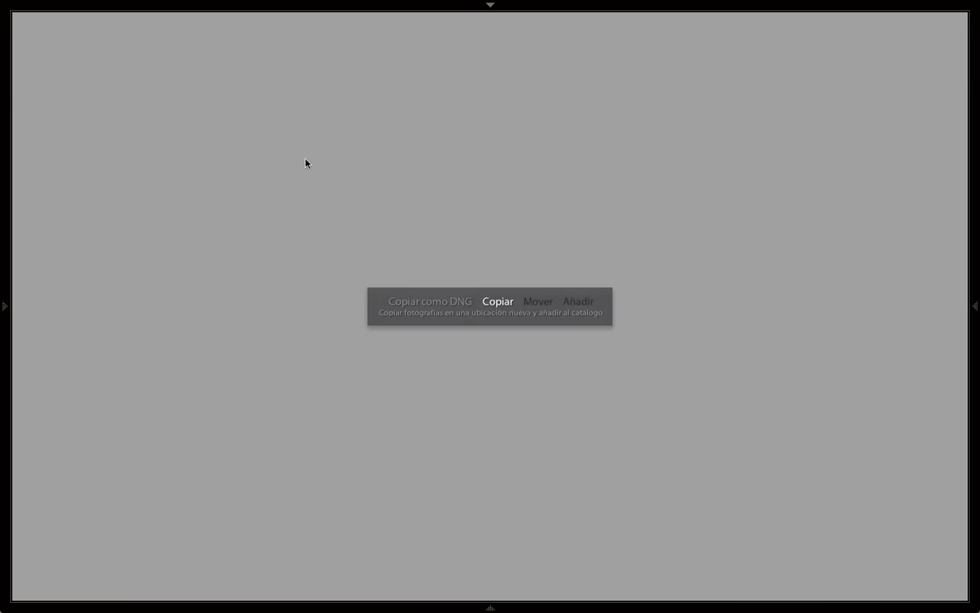
key("d")
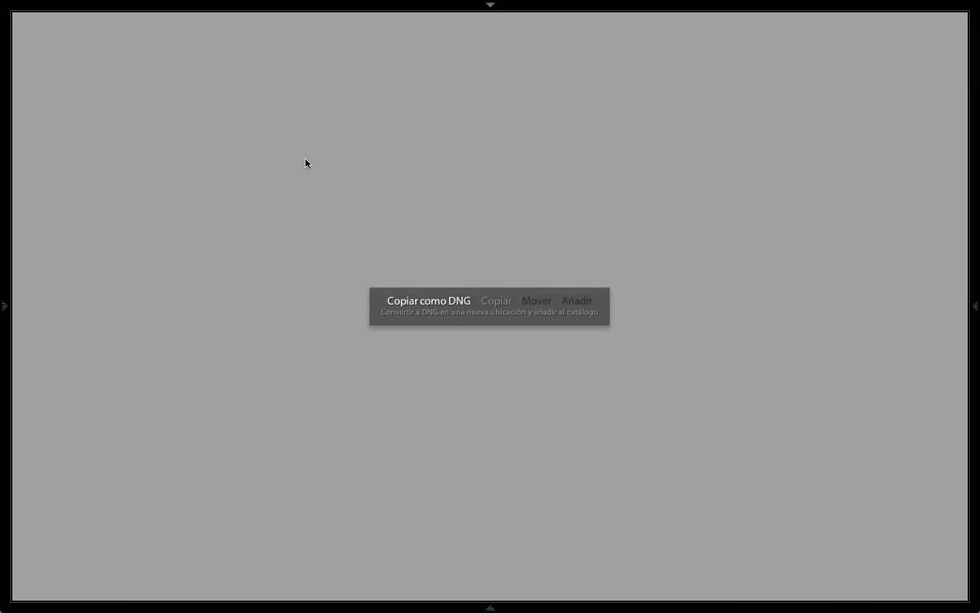
key("shift+c")
key("shift+m")
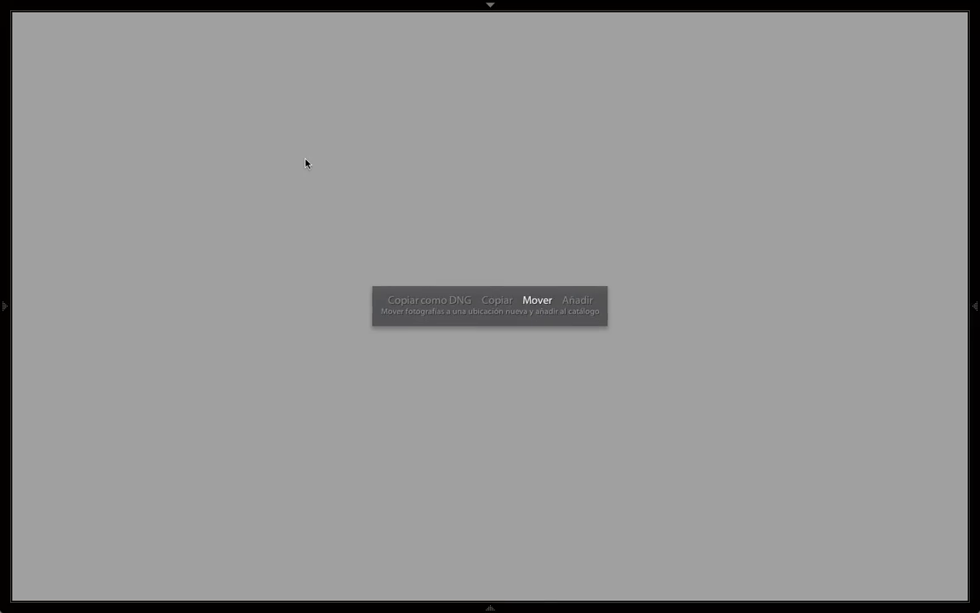
key("shift+d")
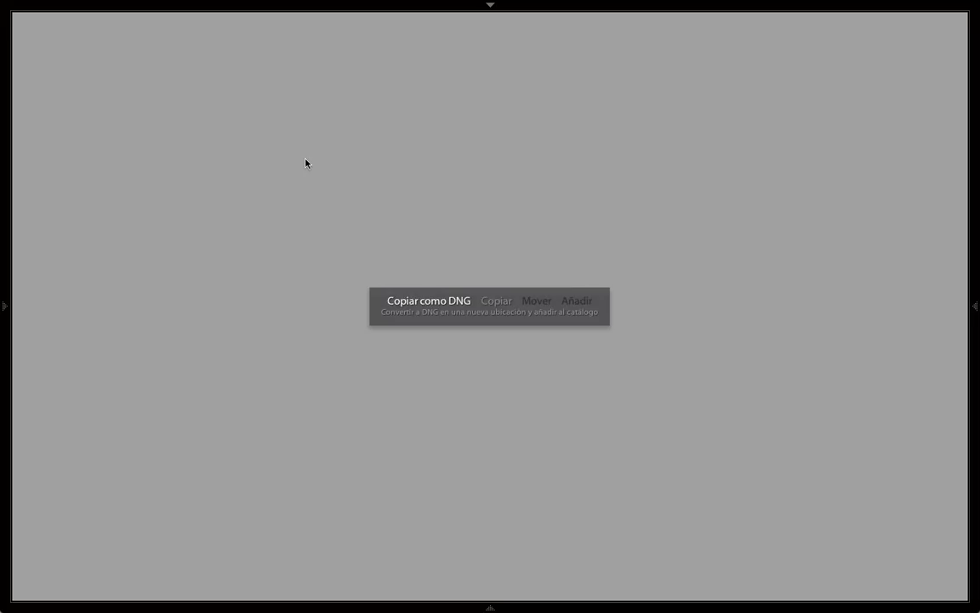
Cycle the import mode through Copiar, Mover and Añadir, finishing on Añadir.
key("shift+c")
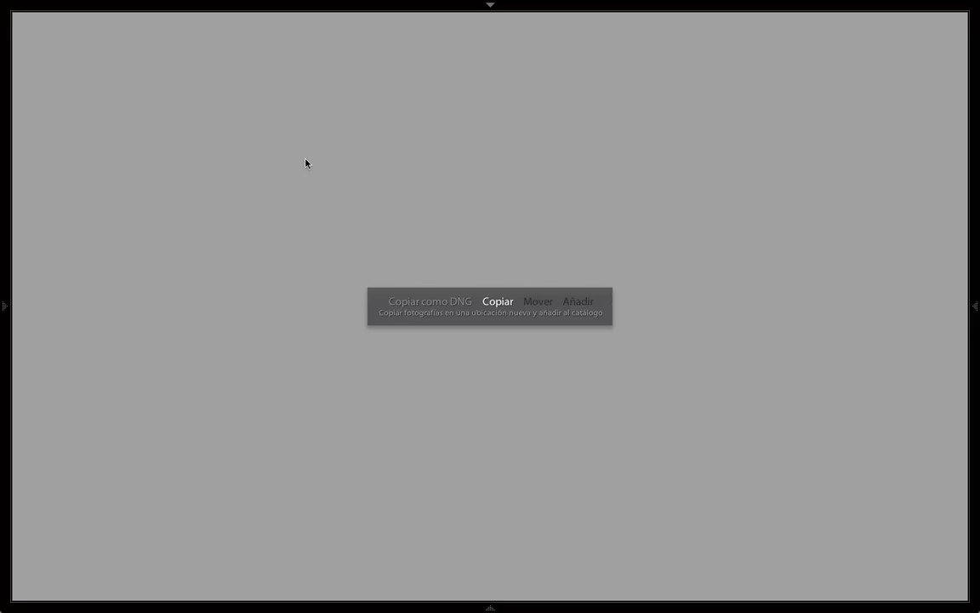
key("shift+m")
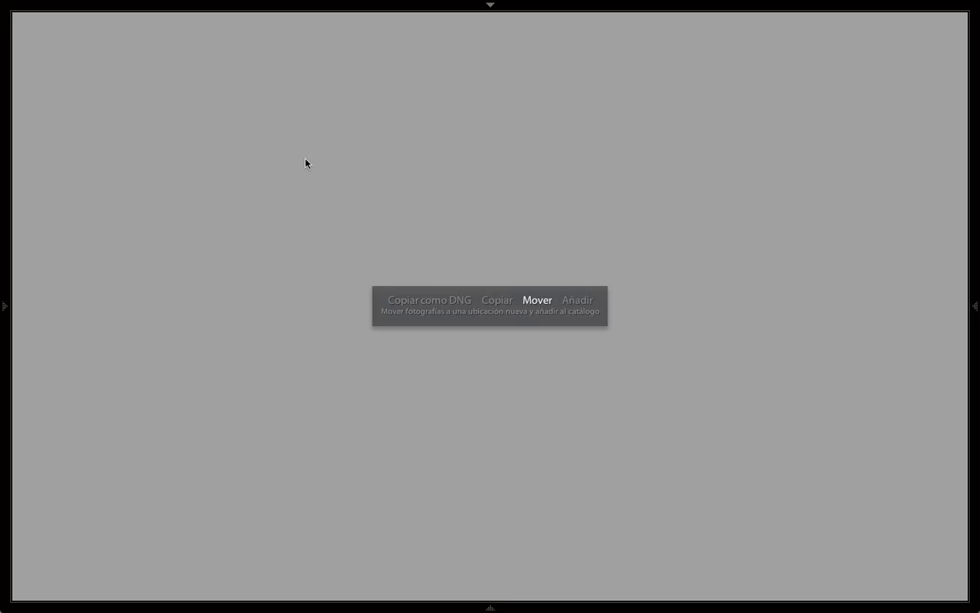
key("shift+a")
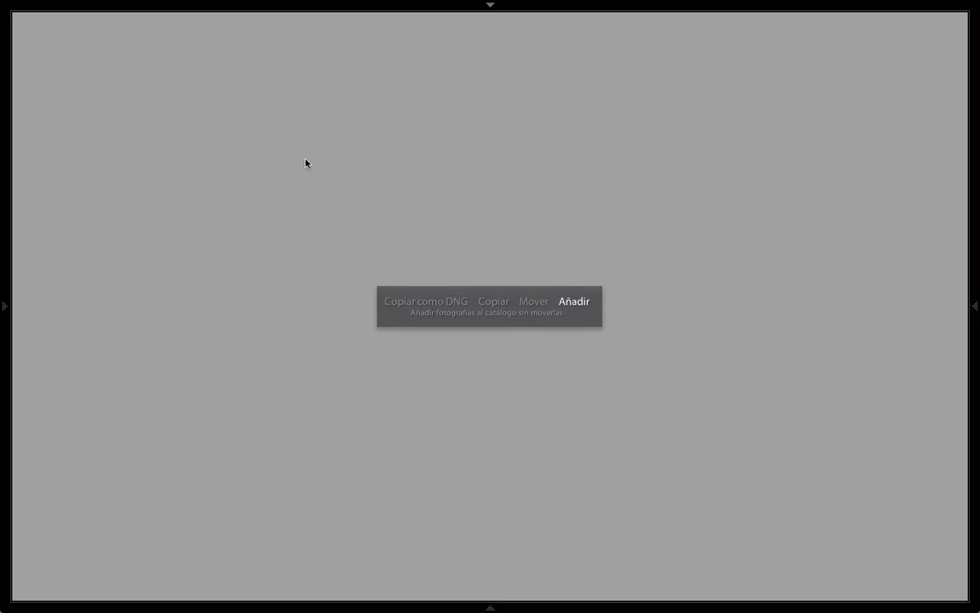
key("shift+m")
key("shift+a")
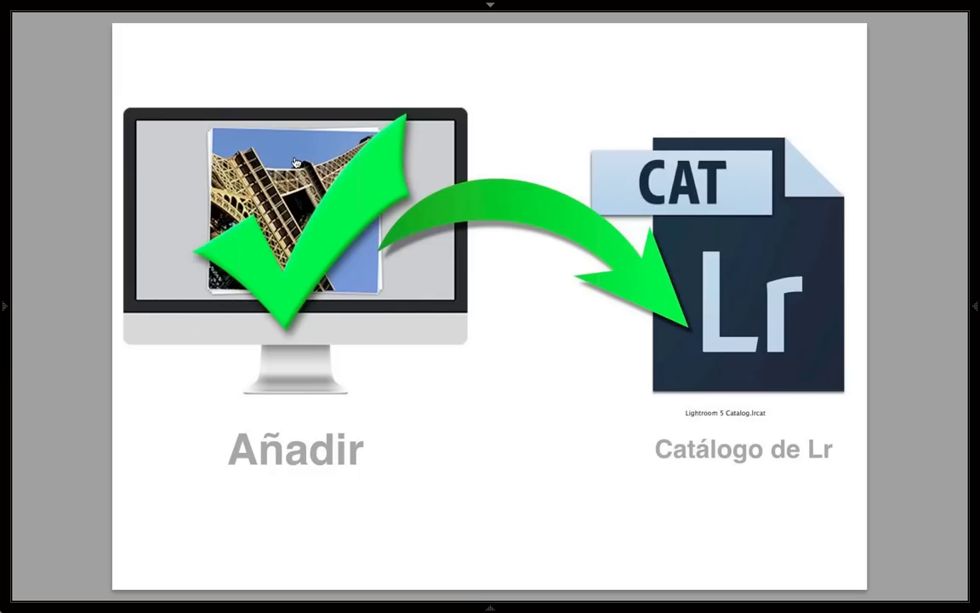
Switch back to Lightroom from the other application with Cmd+Tab.
key("super+Tab")
key("super+Tab")
key("super+Tab")
key("super+Tab")
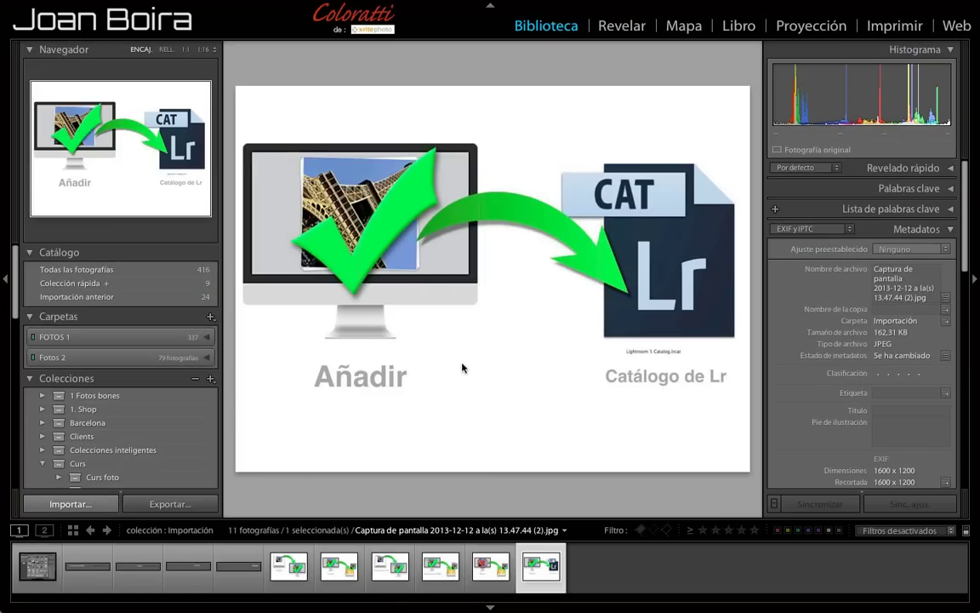
key("super+shift+i")
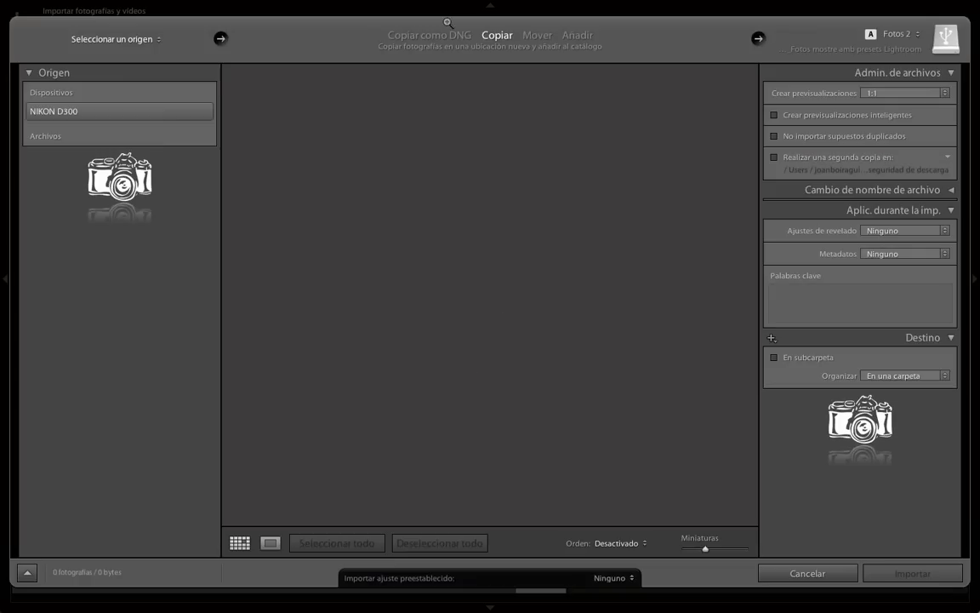
left_click(123, 111)
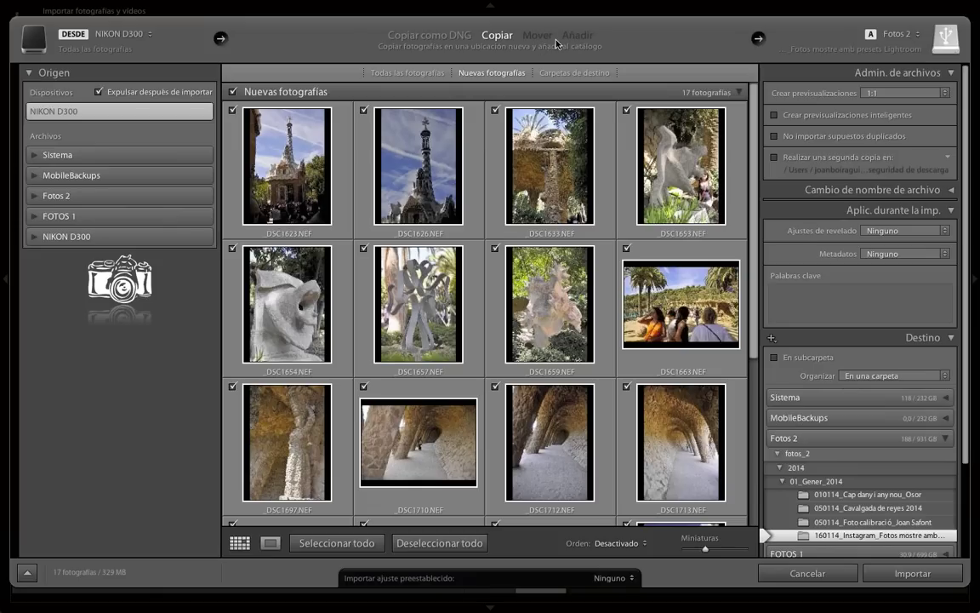
left_click(445, 39)
left_click(496, 41)
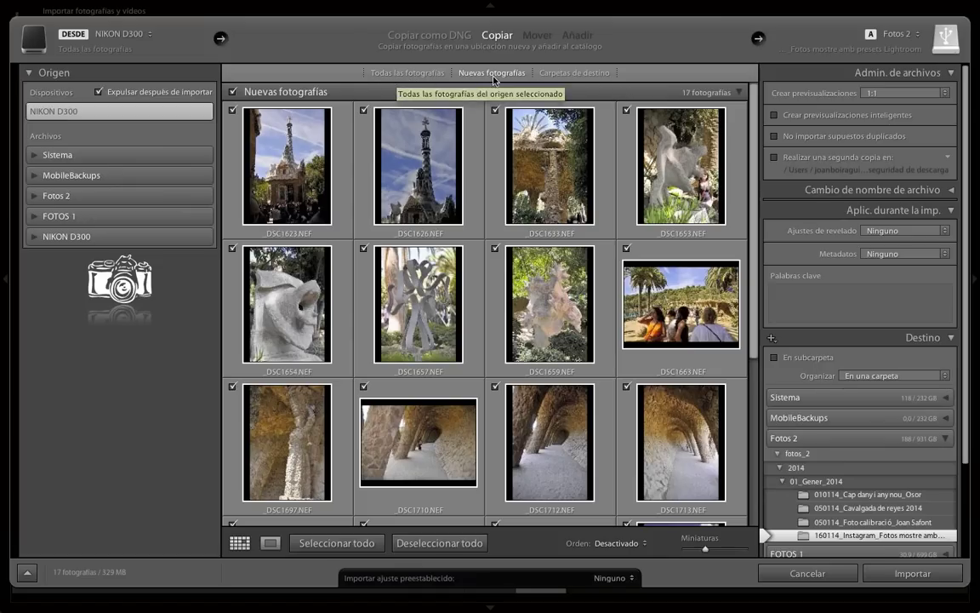
left_click(570, 74)
left_click(492, 73)
left_click(427, 75)
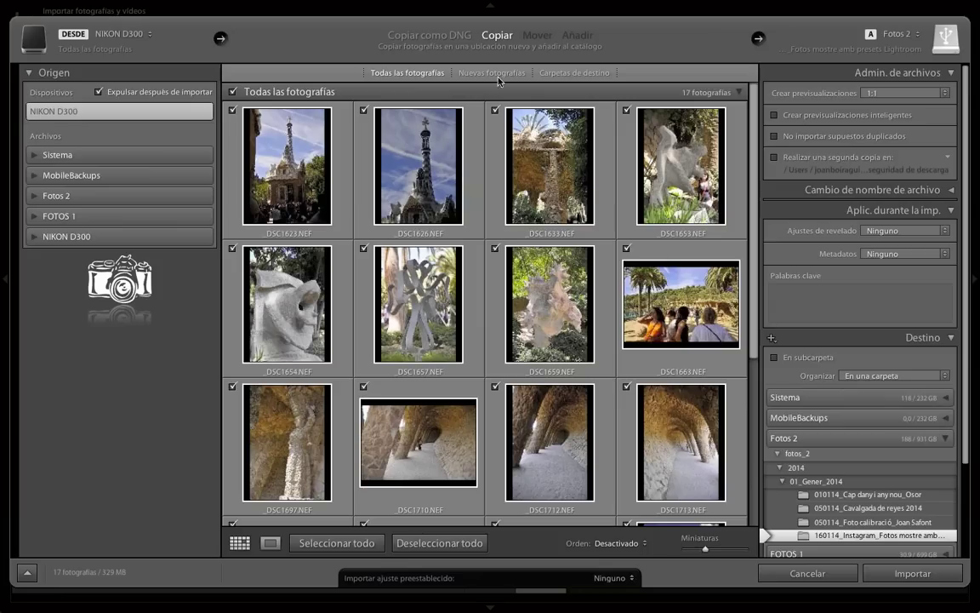
left_click(459, 73)
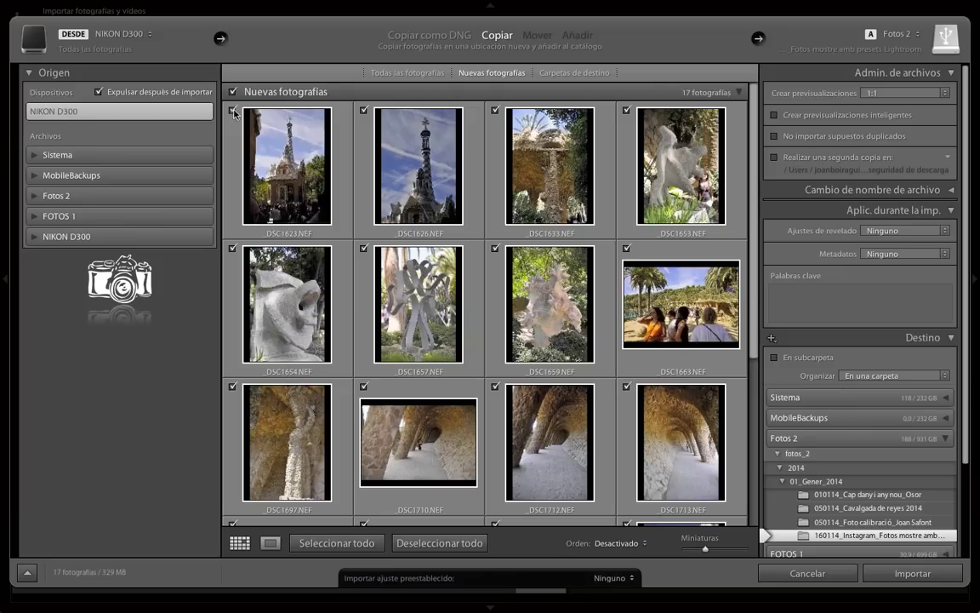
left_click(232, 110)
left_click(363, 109)
left_click(495, 111)
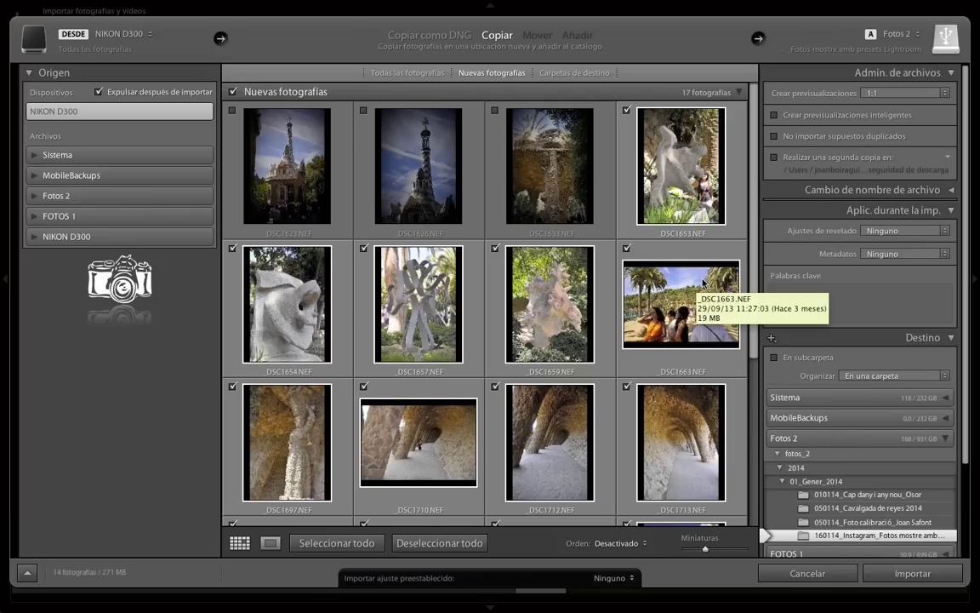
left_click(494, 111)
left_click(363, 109)
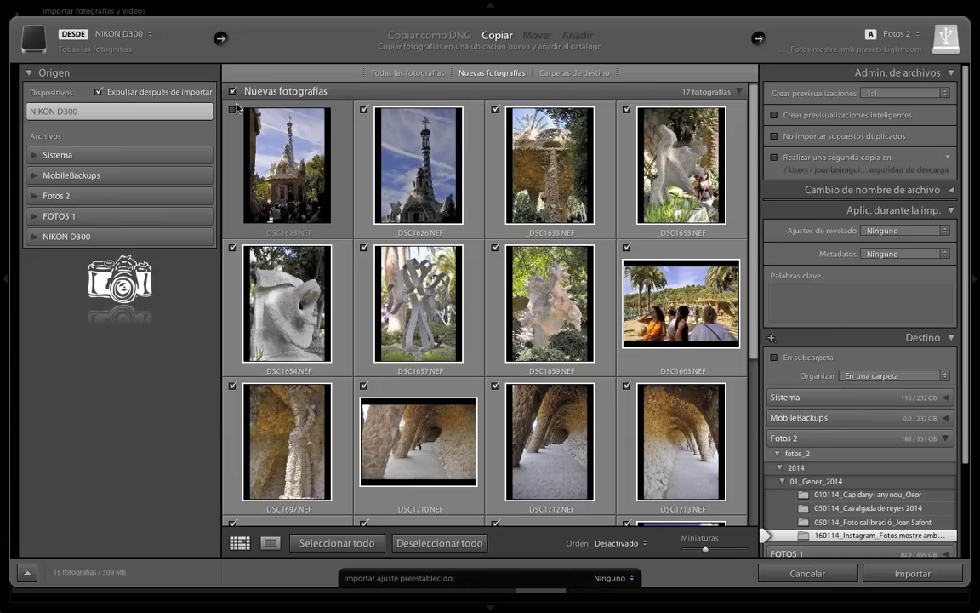
left_click(232, 109)
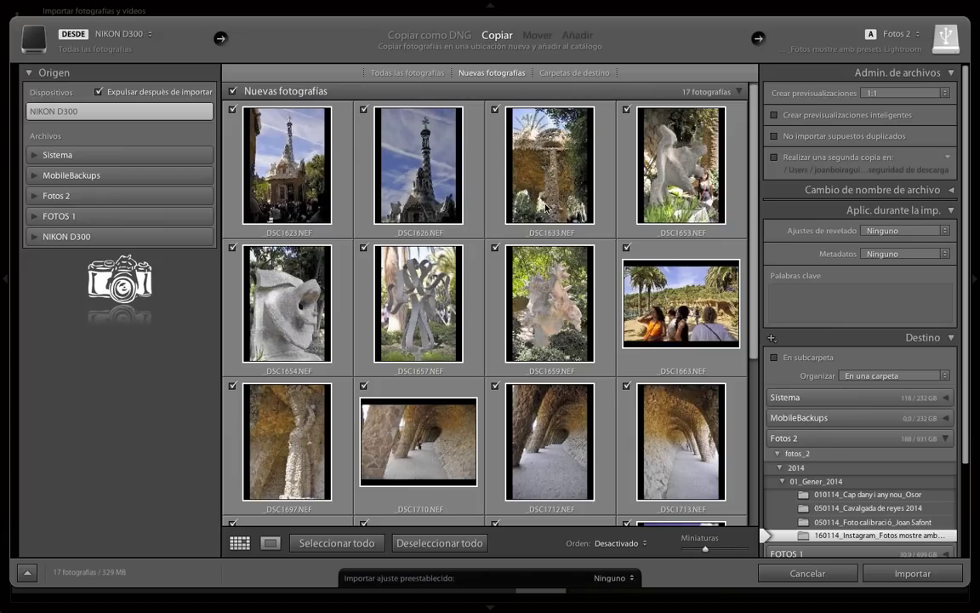
scroll(578, 196, "down", 5)
scroll(643, 220, "down", 1)
scroll(643, 220, "up", 3)
scroll(642, 220, "up", 3)
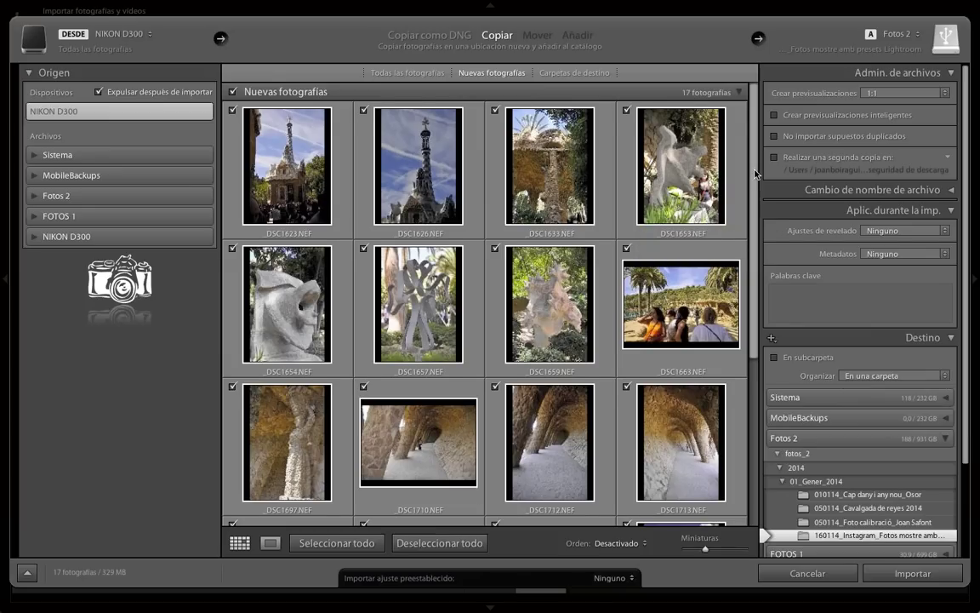
mouse_move(755, 174)
left_mouse_down()
mouse_move(749, 267)
mouse_move(749, 166)
mouse_move(751, 281)
mouse_move(759, 170)
left_mouse_up()
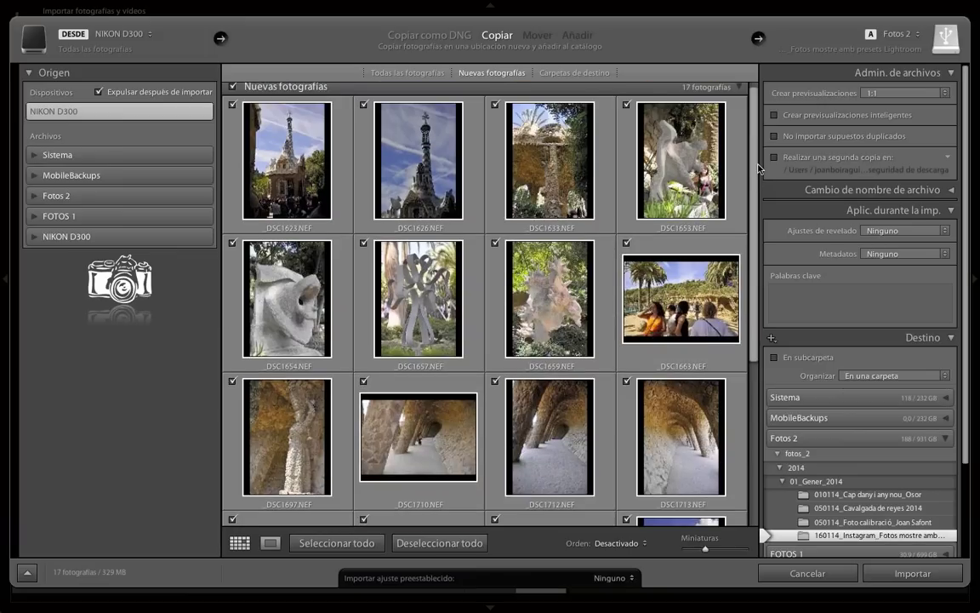
scroll(725, 167, "up", 1)
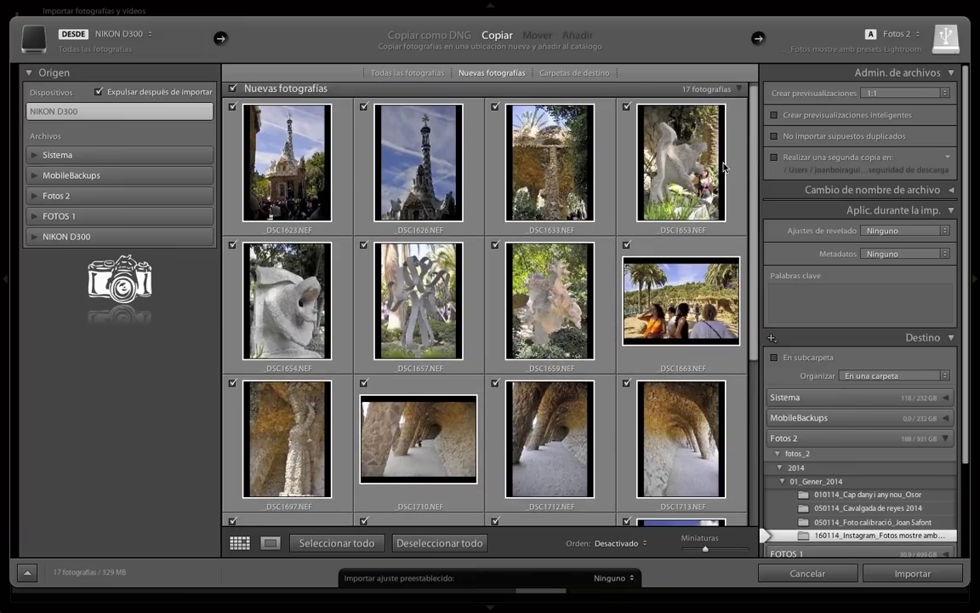
left_click(232, 89)
left_click(233, 89)
left_click(407, 543)
left_click(364, 245)
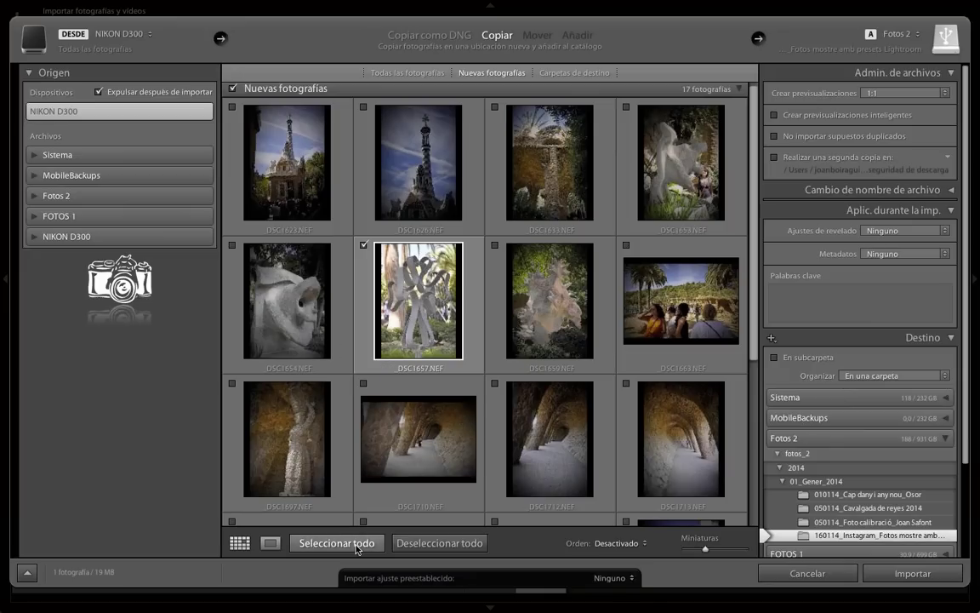
left_click(327, 542)
left_click(363, 245)
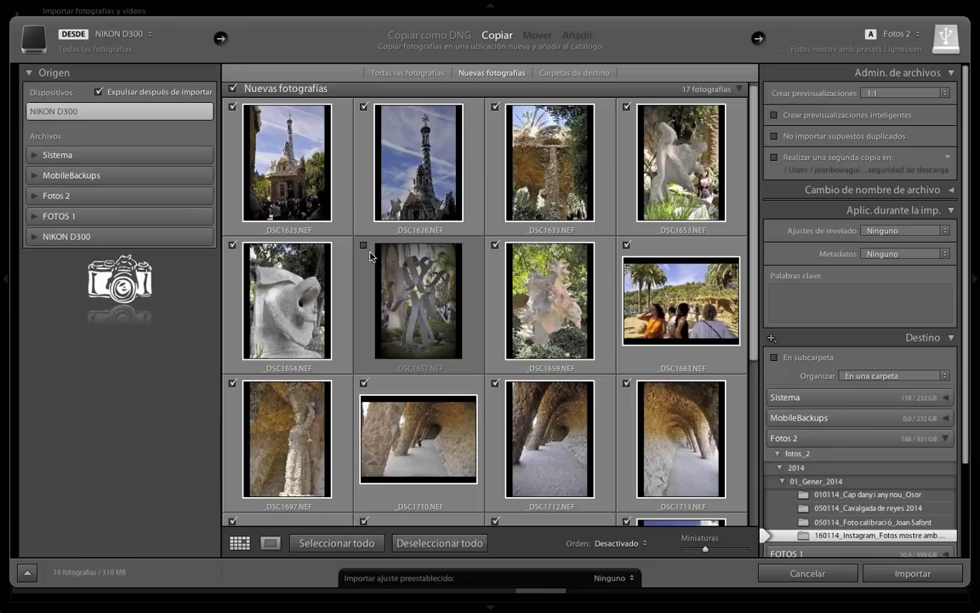
mouse_move(550, 300)
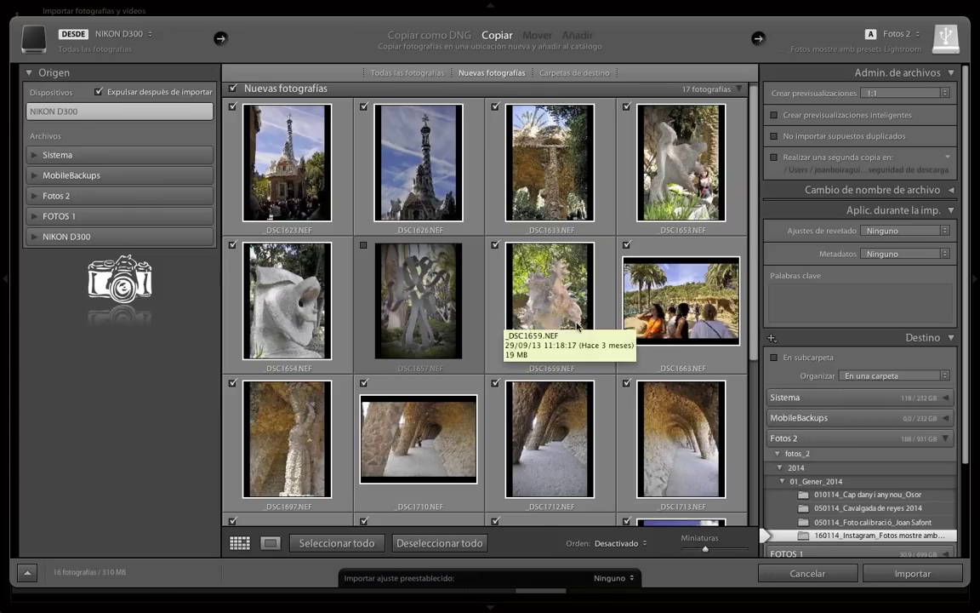
left_click(541, 282)
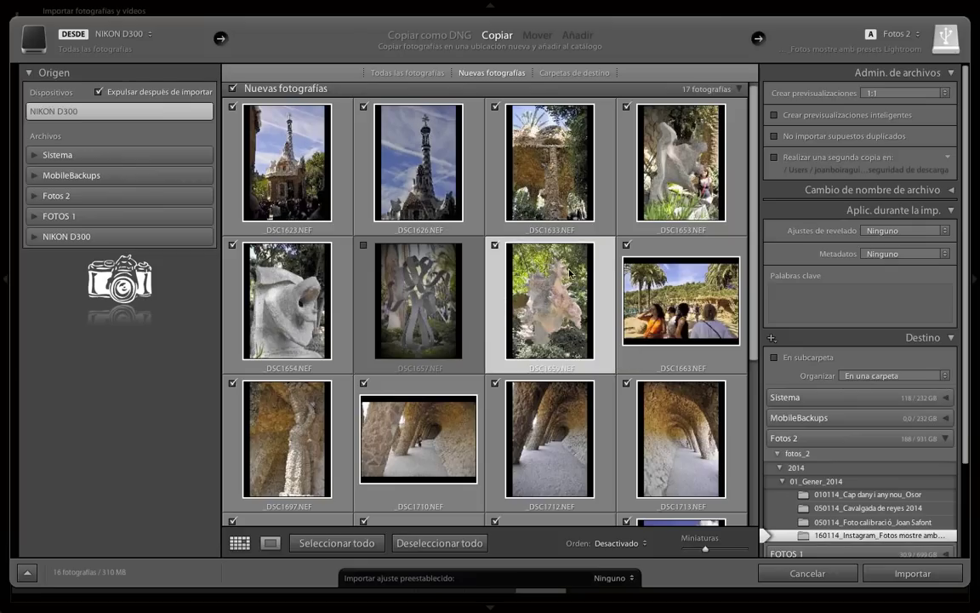
left_click(416, 401, "super")
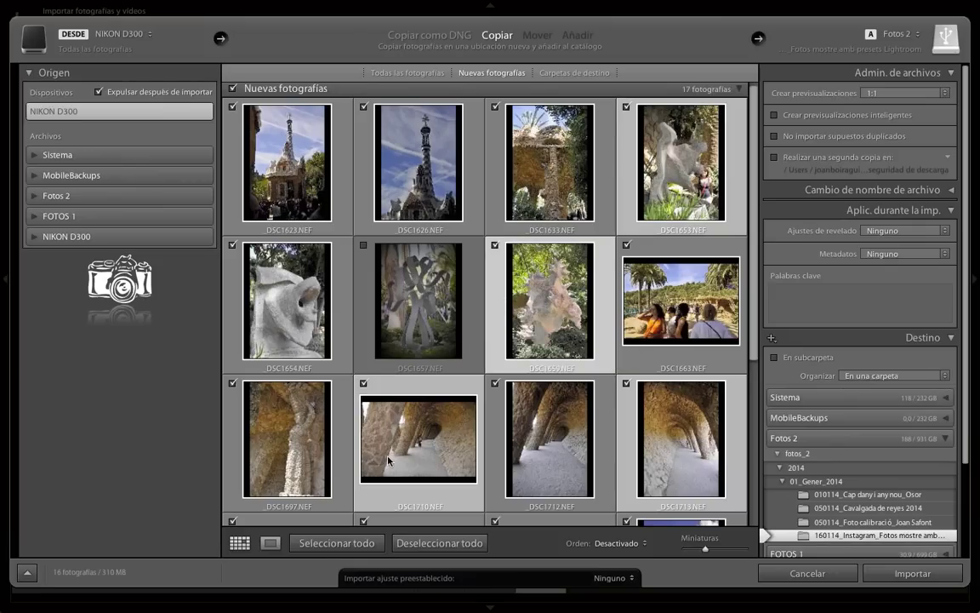
scroll(416, 401, "down", 1)
scroll(534, 456, "down", 2)
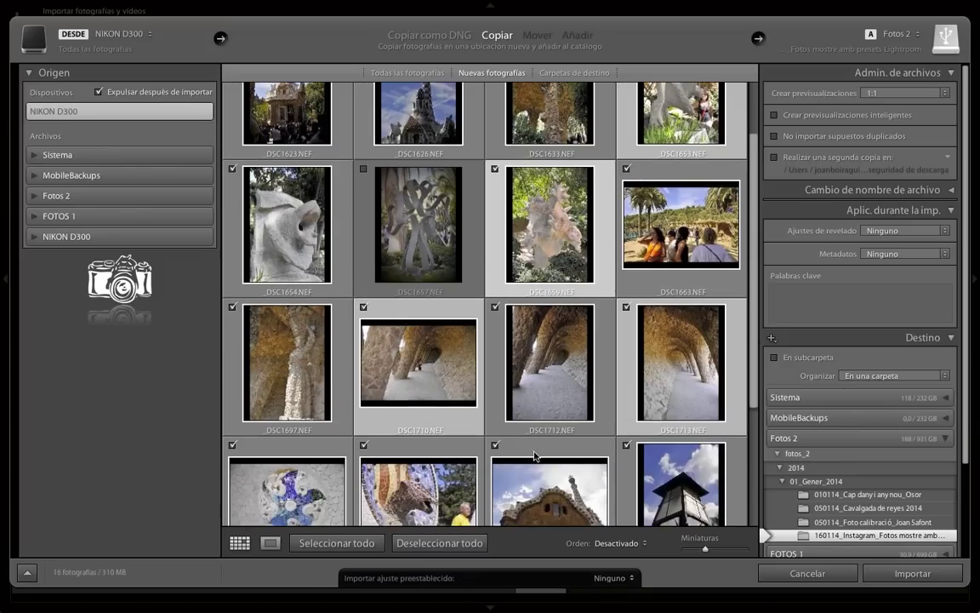
left_click(364, 306)
left_click(364, 308)
left_click(365, 307)
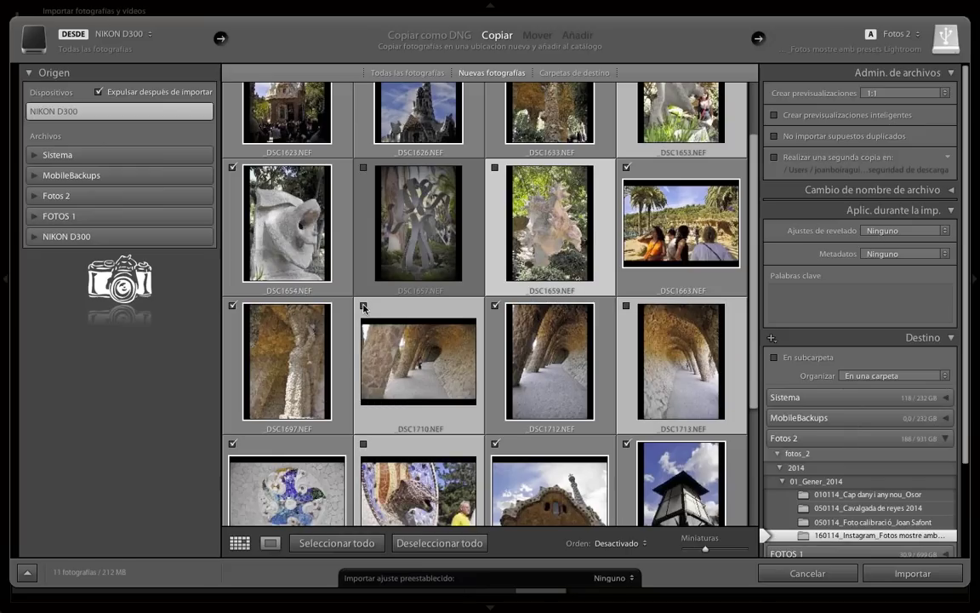
left_click(364, 307)
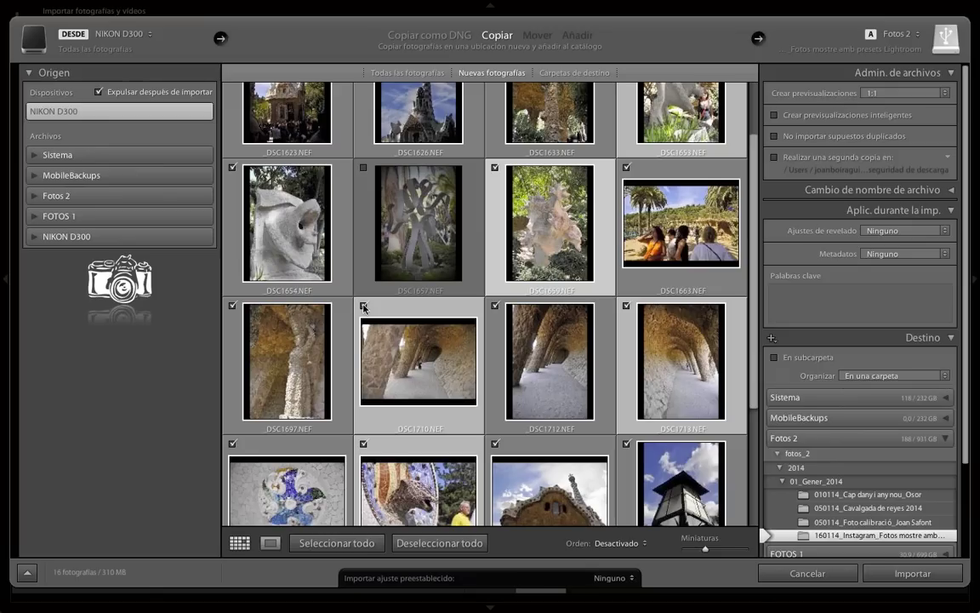
left_click(363, 168)
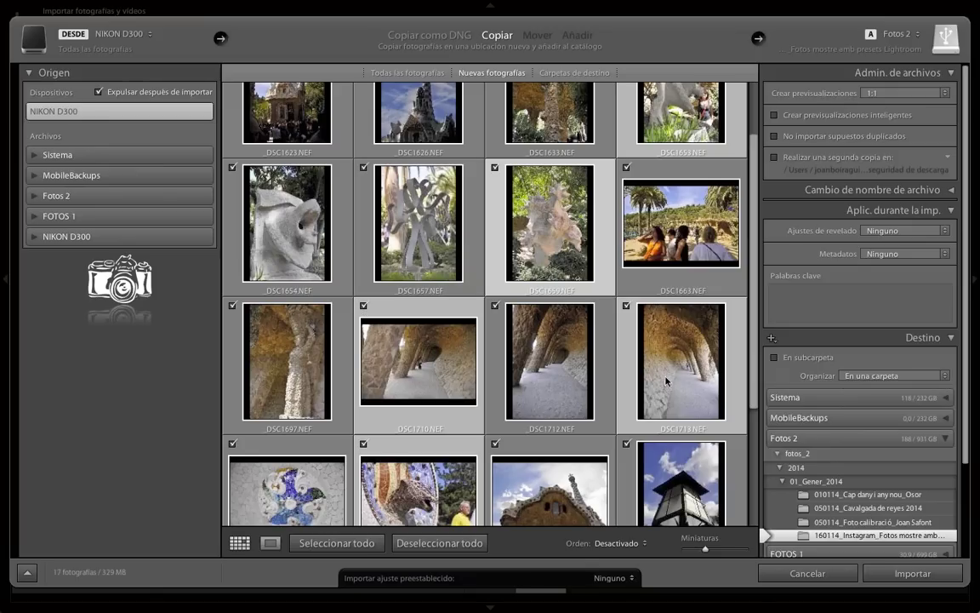
scroll(667, 380, "down", 5)
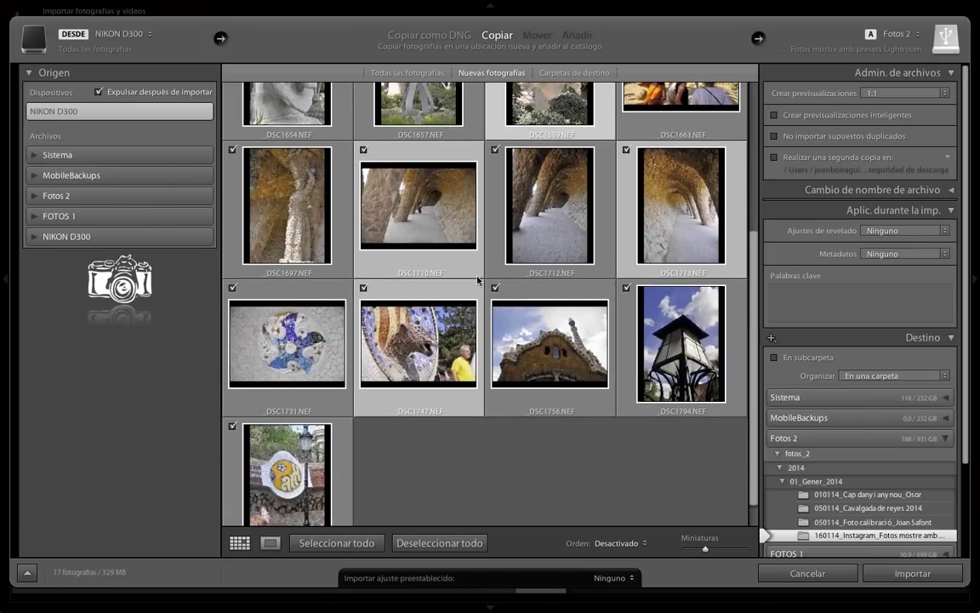
Browse the import photos in loupe view, then return to the grid and open the Orden menu.
left_click(269, 543)
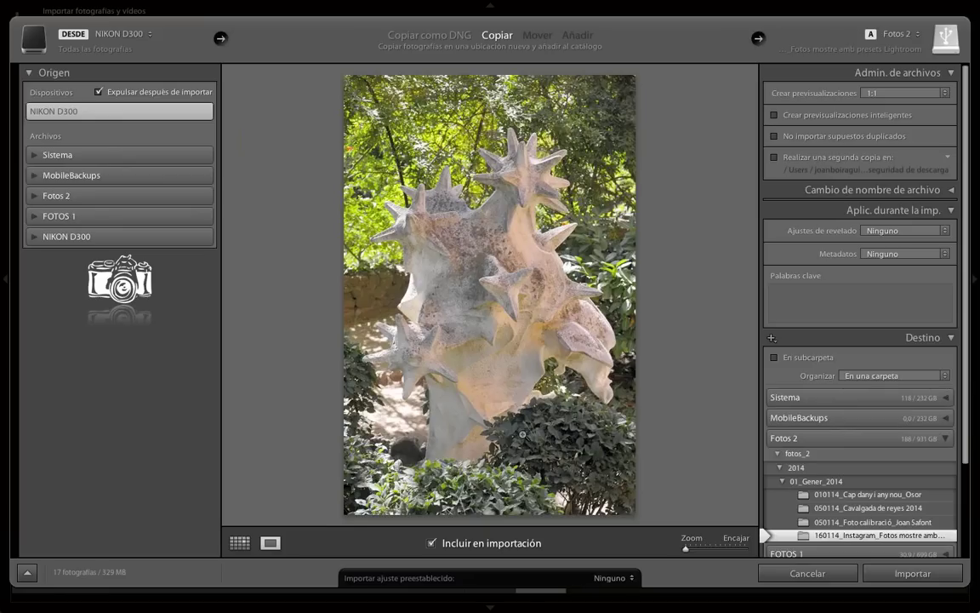
key("Right")
key("Right")
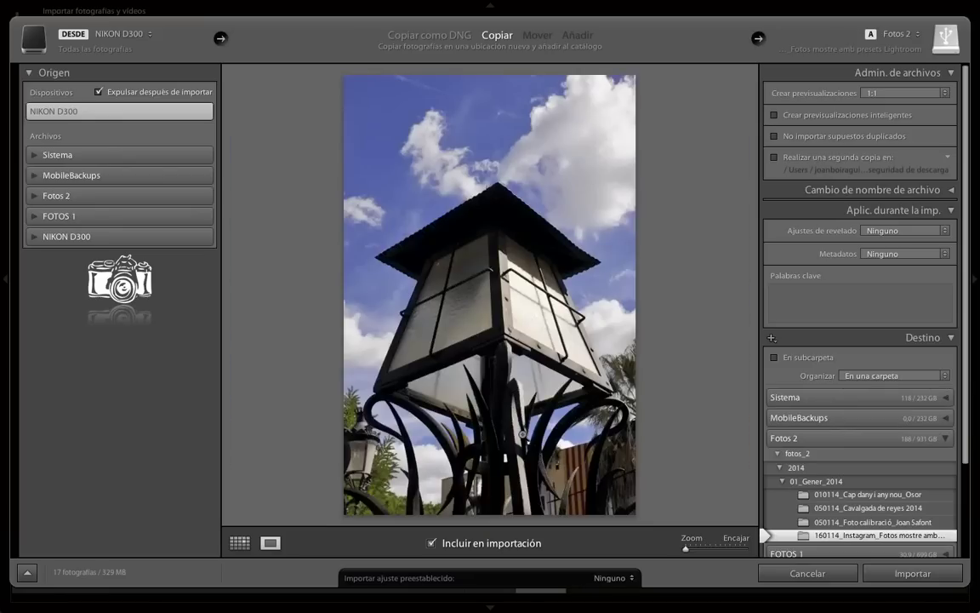
key("Right")
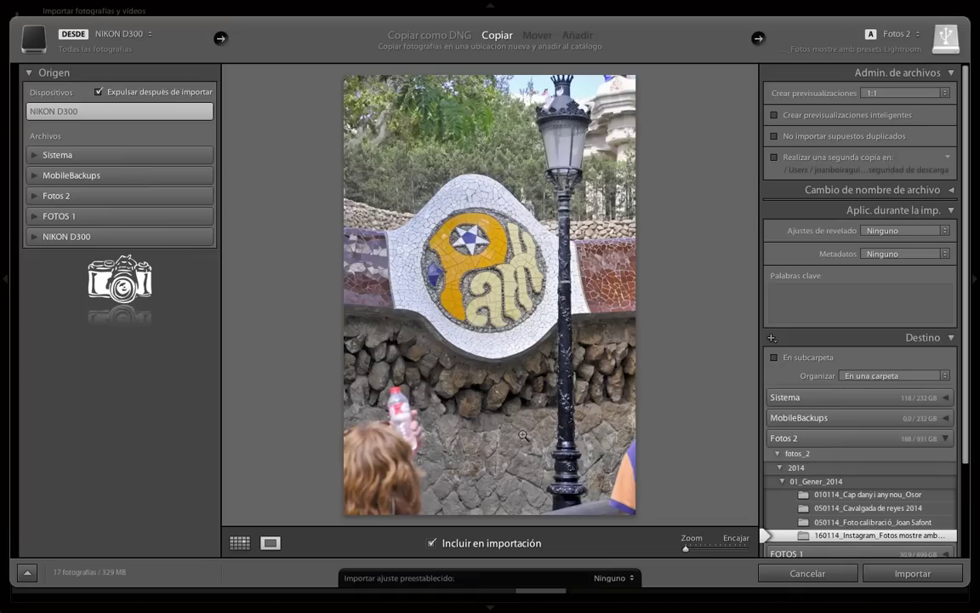
key("Right")
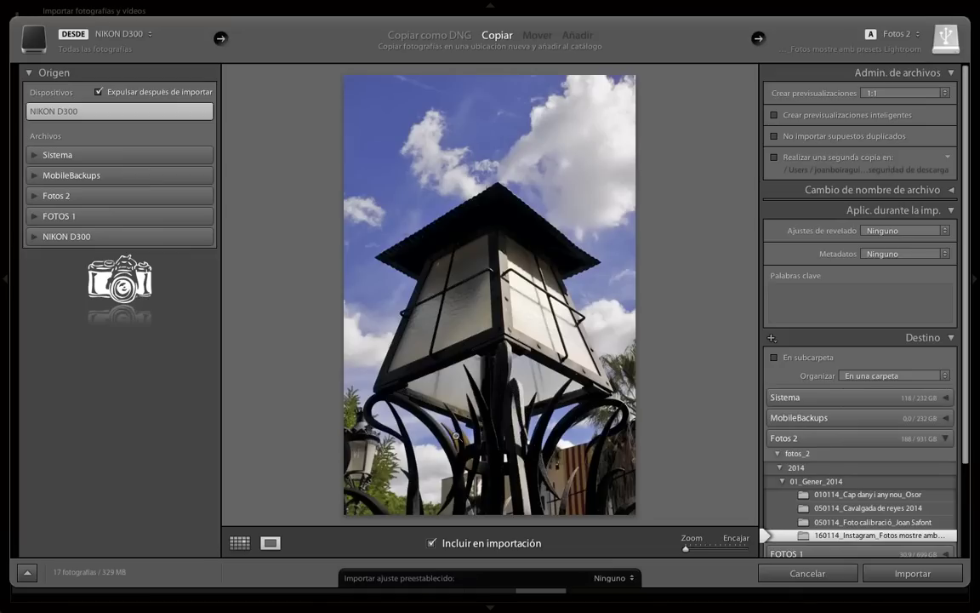
left_click(240, 542)
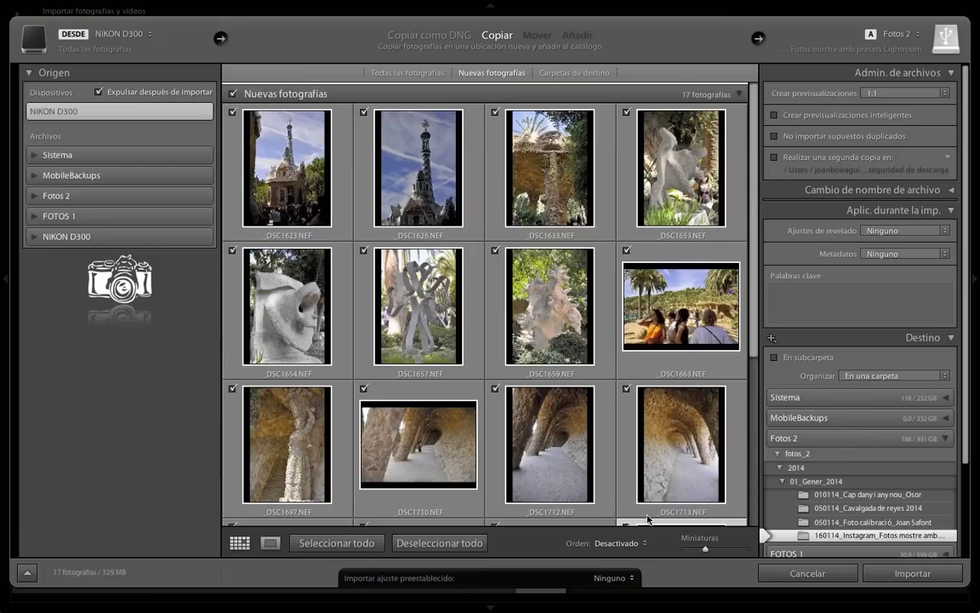
left_click(635, 544)
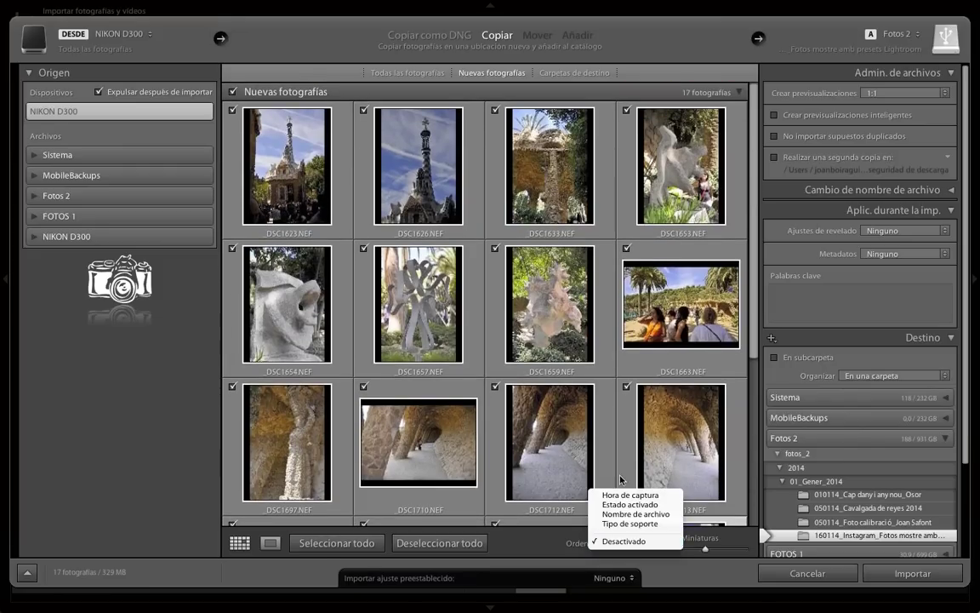
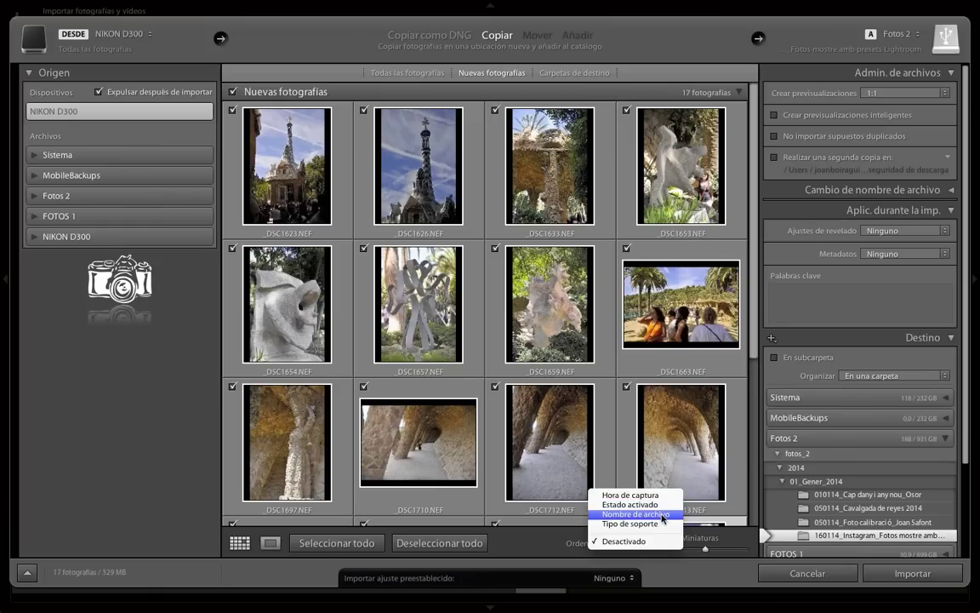
Sort the 17 photos by file name and select _DSC1663 through _DSC1710.
left_click(670, 515)
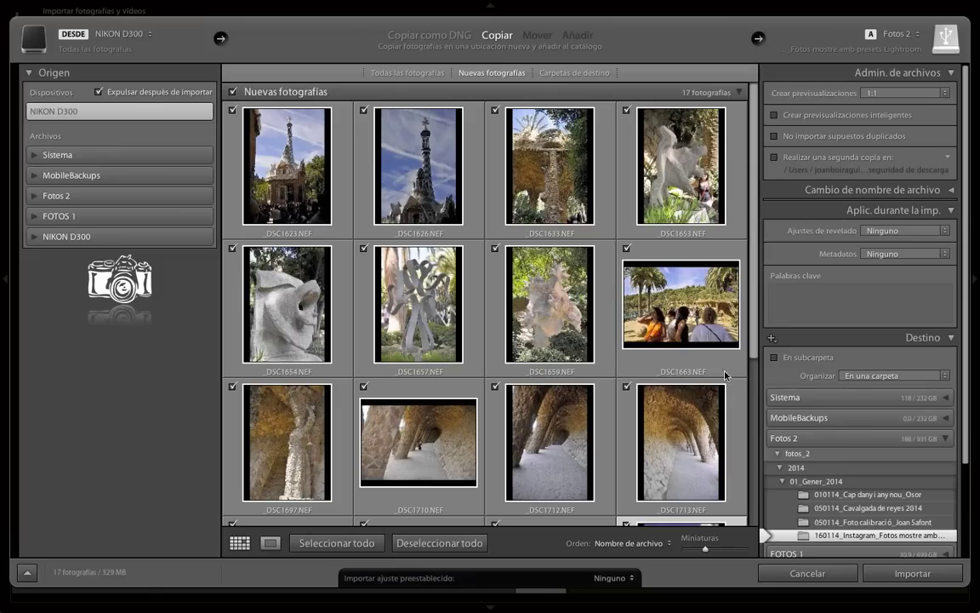
left_click(272, 133)
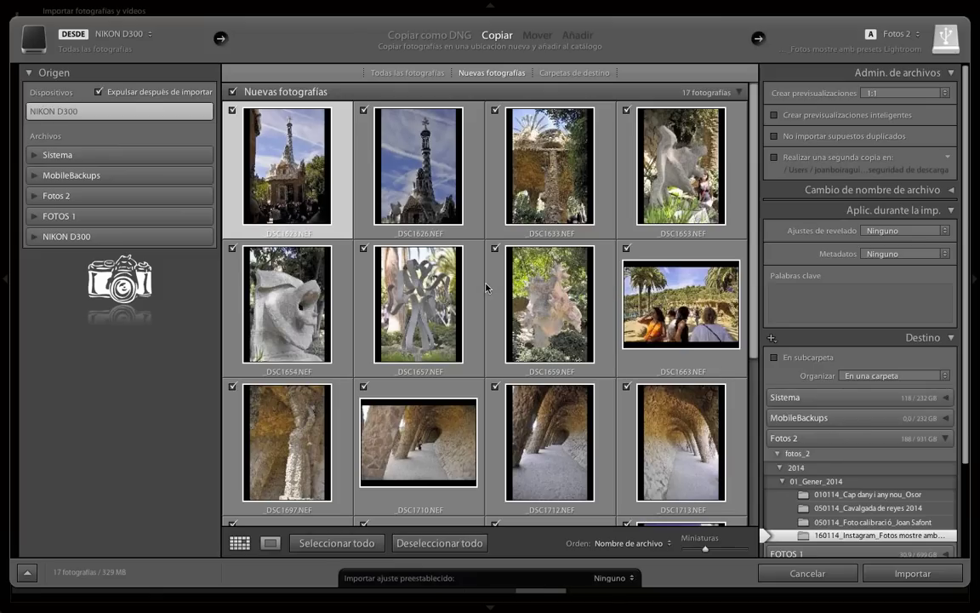
left_click(510, 273, "shift")
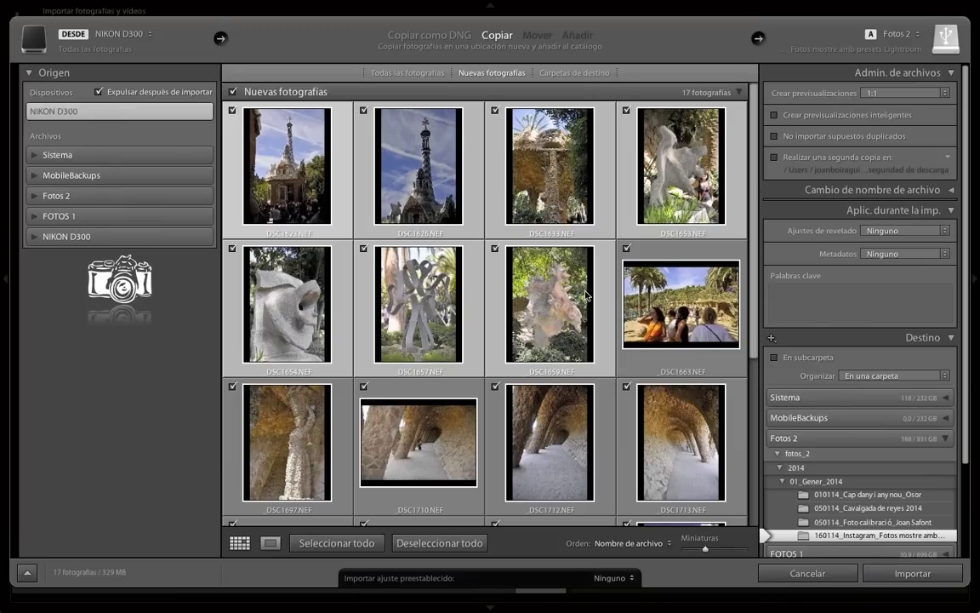
left_click(630, 272)
left_click(432, 436, "shift")
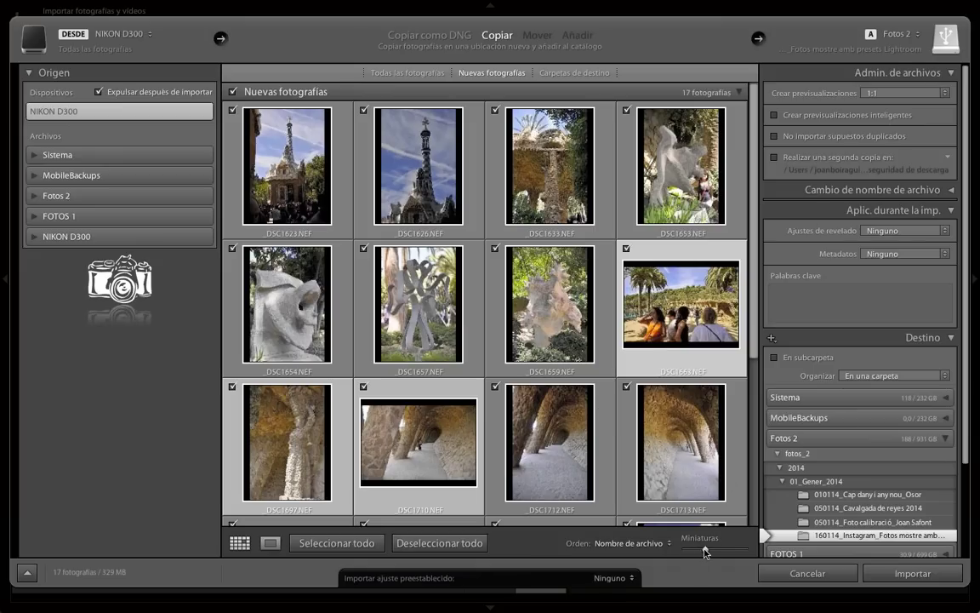
left_click_drag(704, 551, 684, 550)
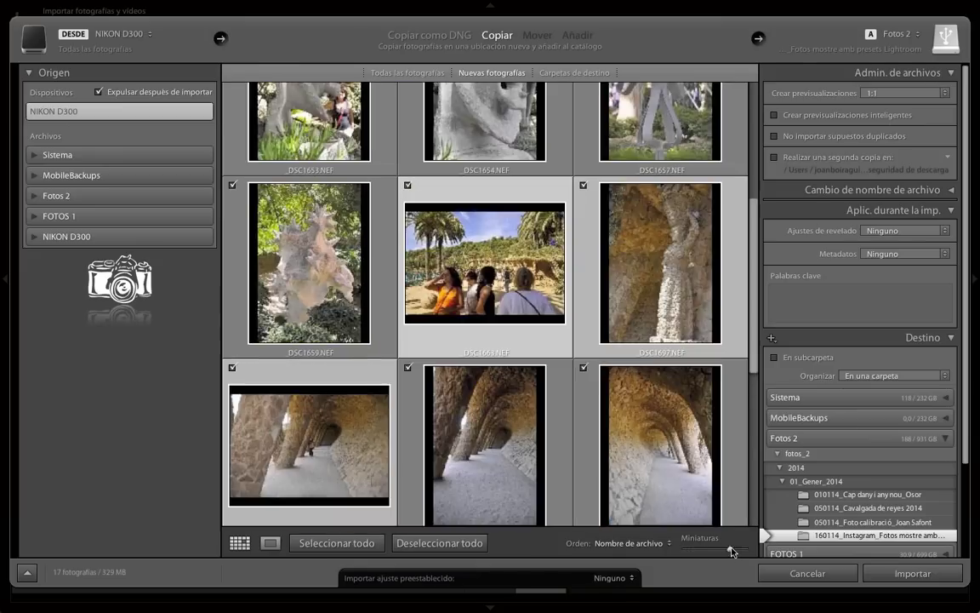
left_click_drag(684, 550, 737, 551)
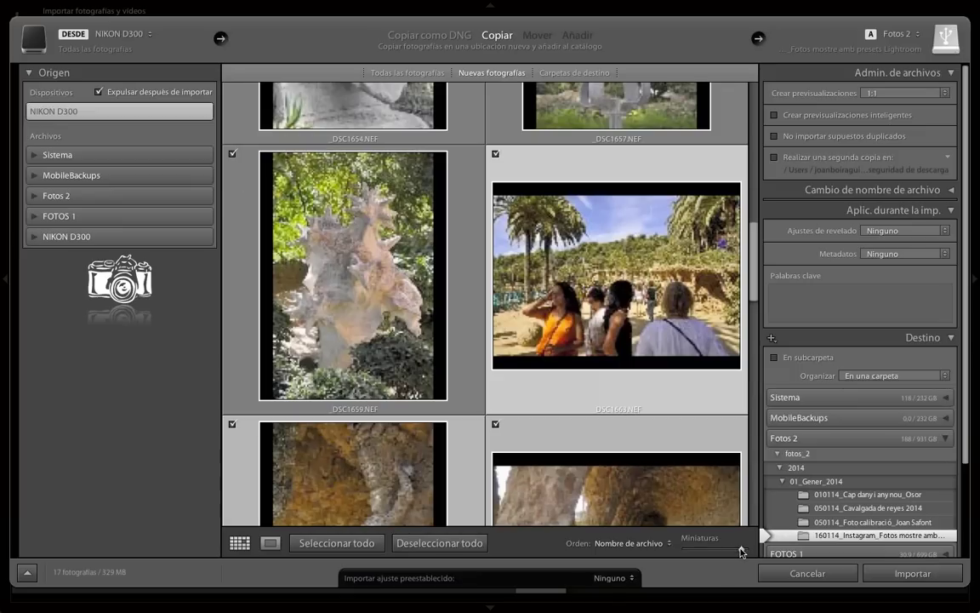
left_click_drag(741, 551, 713, 551)
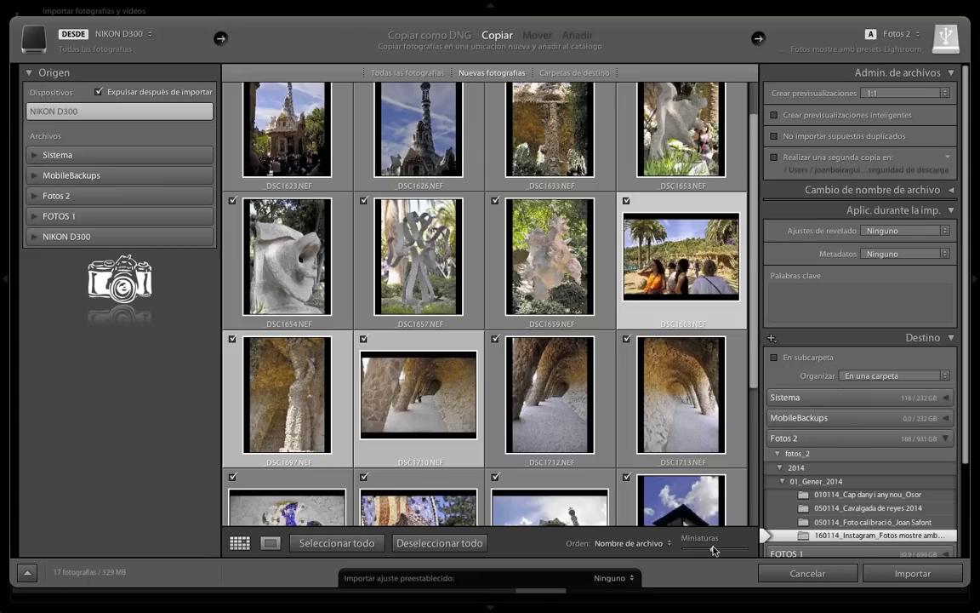
left_click_drag(713, 550, 739, 551)
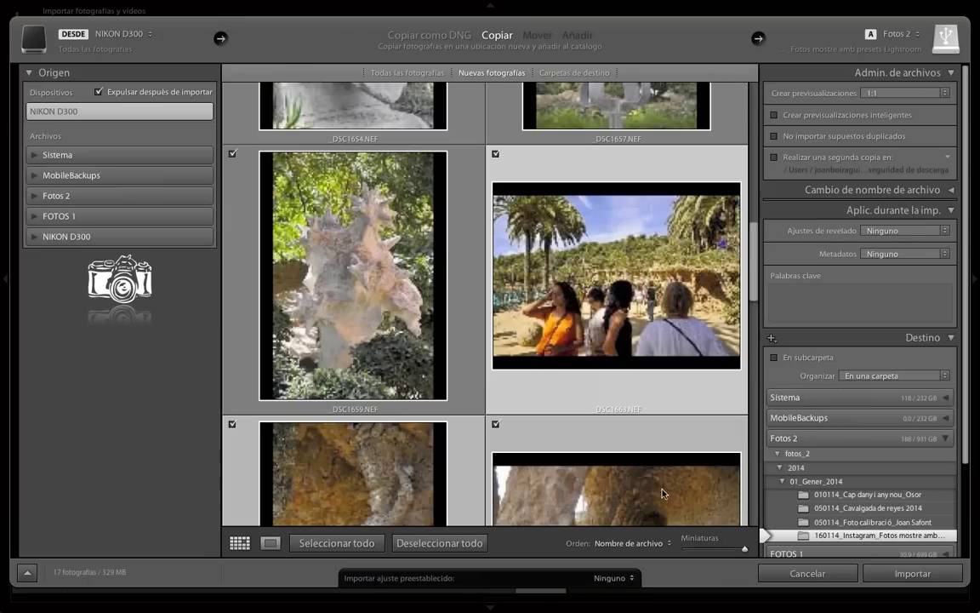
left_click(702, 549)
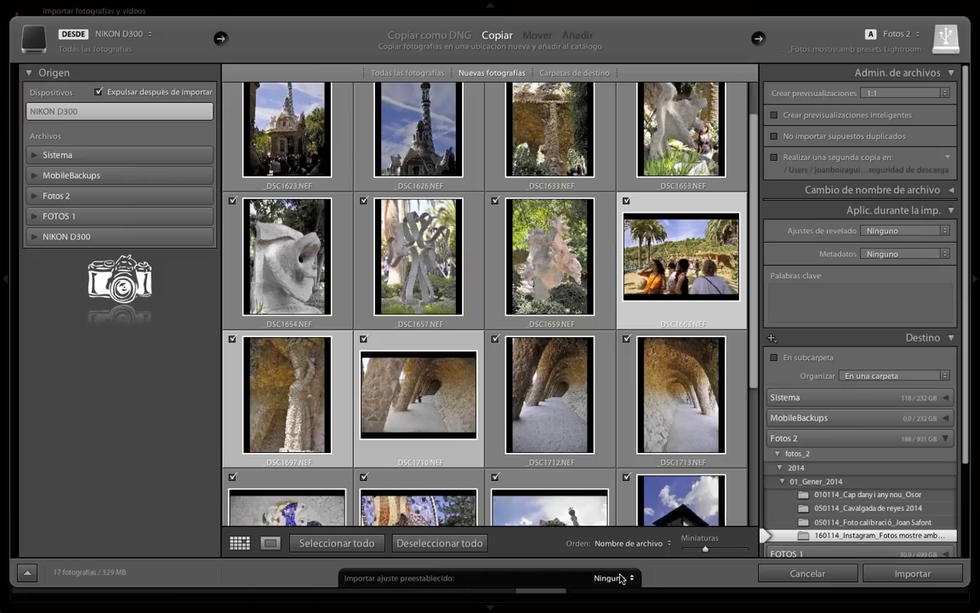
scroll(851, 85, "down", 1)
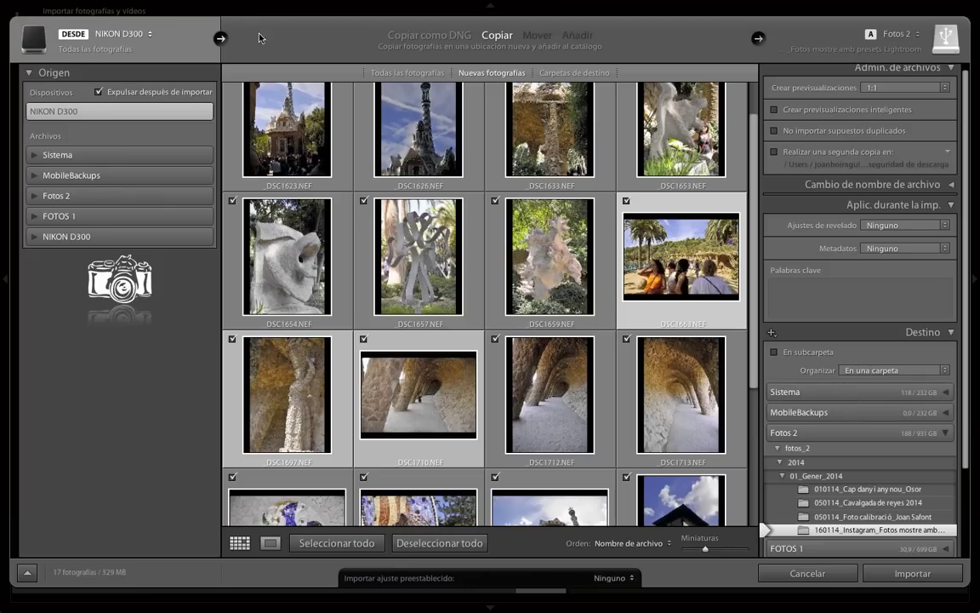
Choose Otro destino... from the Fotos 2 destination menu.
left_click(918, 36)
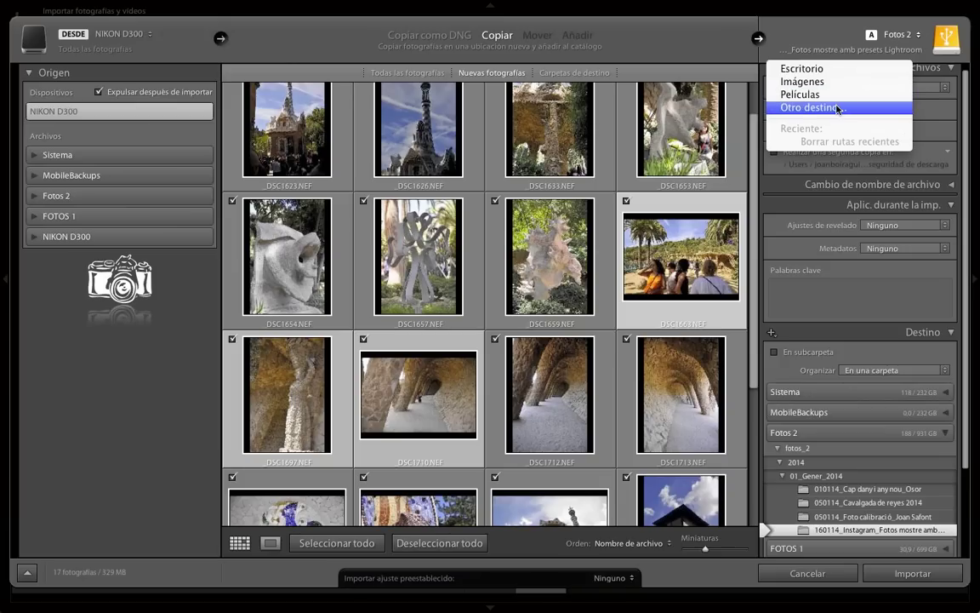
left_click(837, 108)
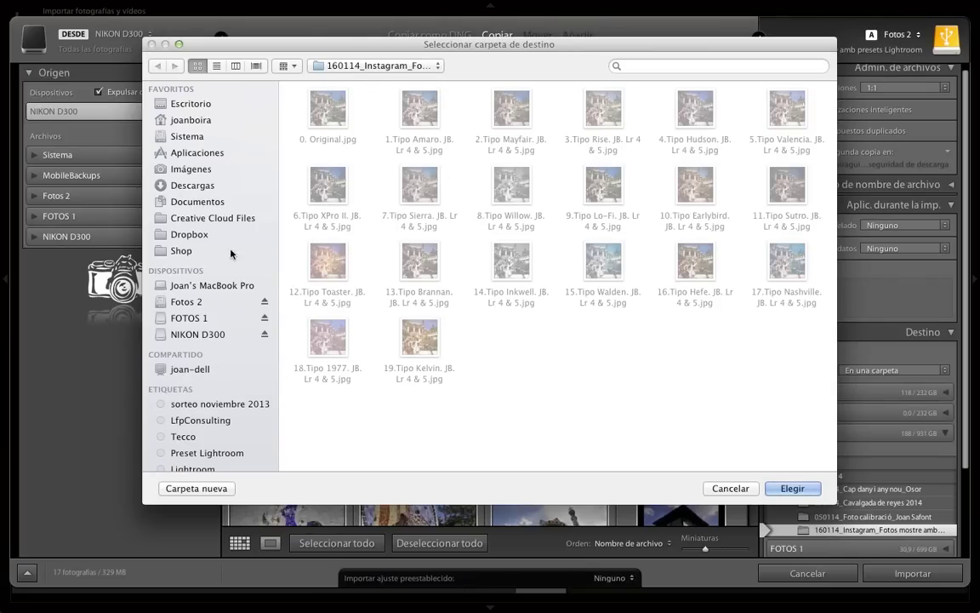
Browse the Fotos 2 drive into fotos_2 and 2014, then return to fotos_2.
left_click(191, 303)
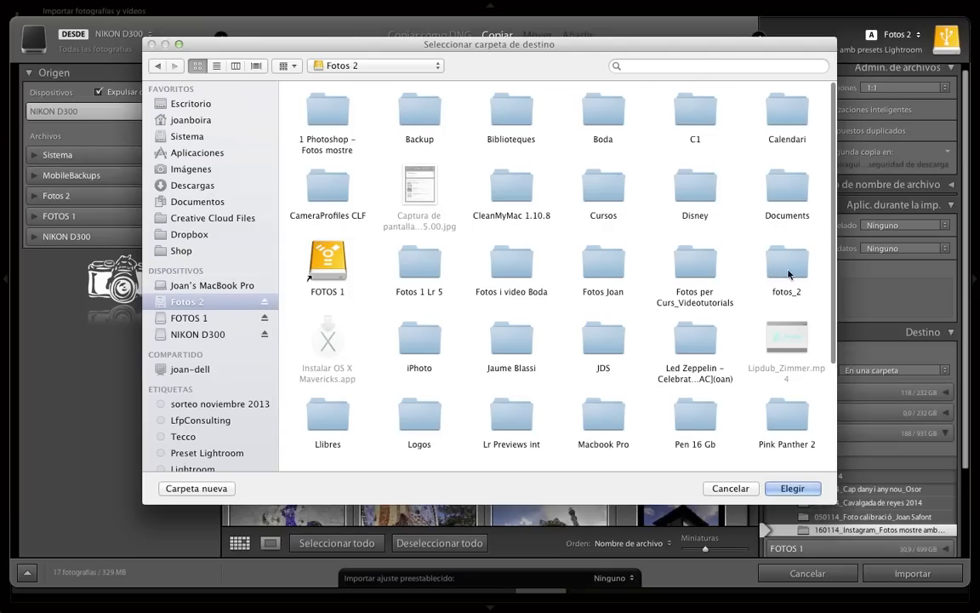
double_click(790, 274)
double_click(519, 112)
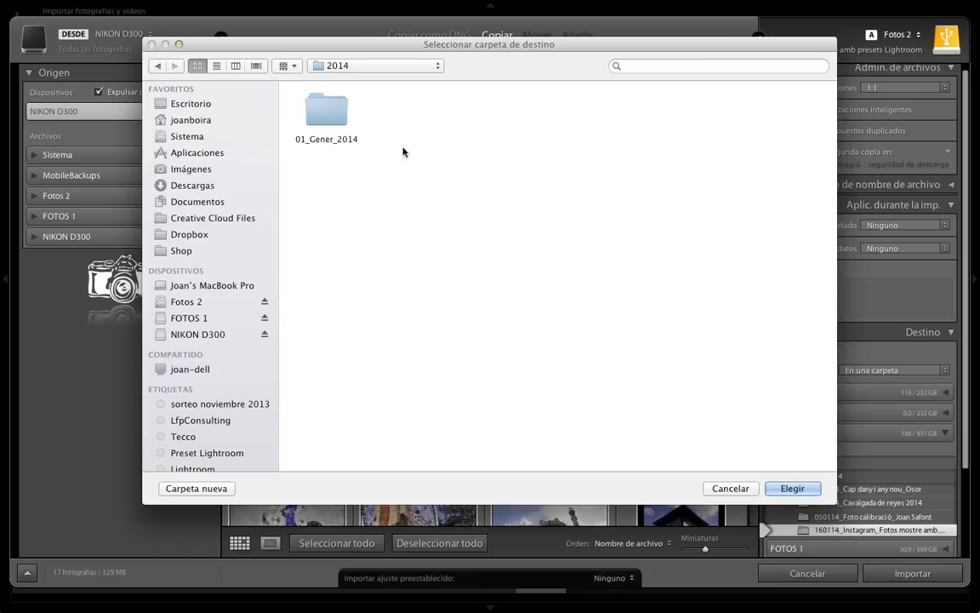
left_click(435, 70)
left_click(391, 79)
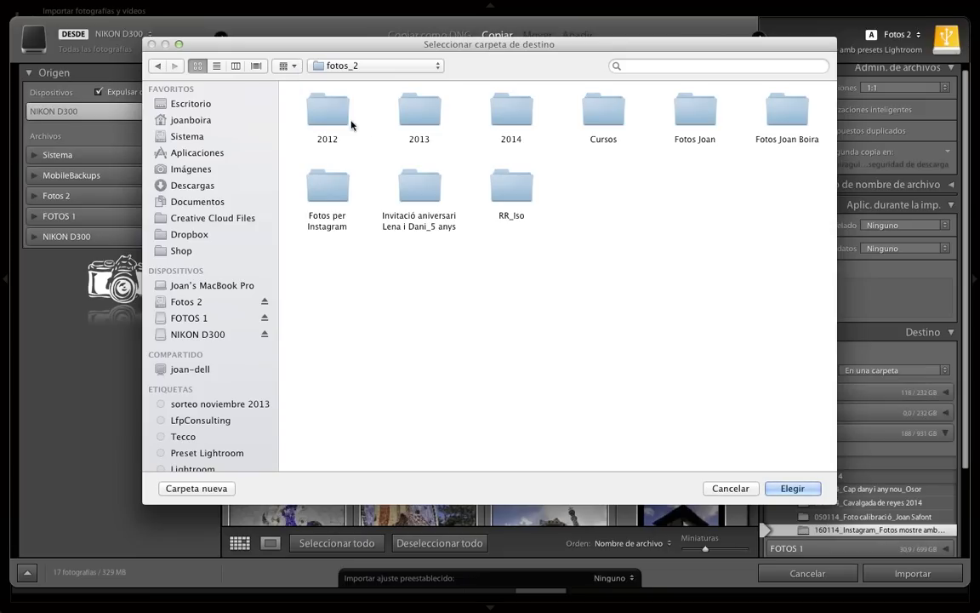
Reopen the 2014 folder and open 01_Gener_2014 to show its four dated subfolders.
left_click(327, 112)
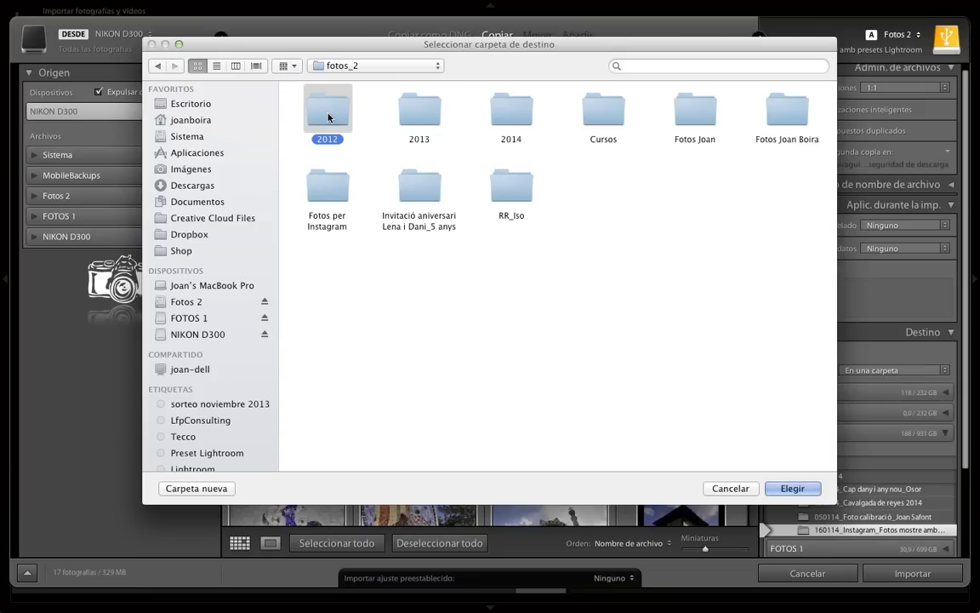
left_click(422, 121)
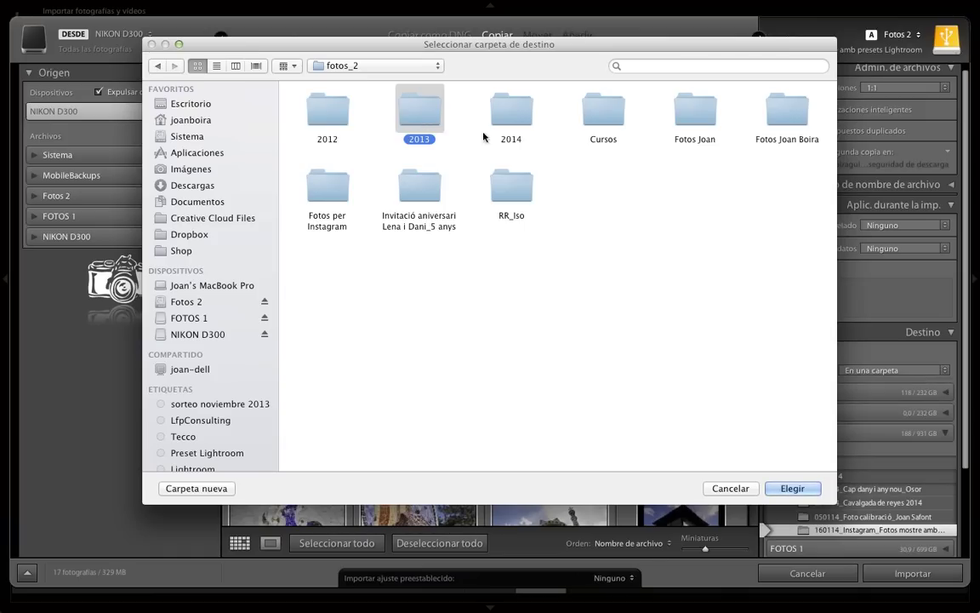
left_click(501, 117)
double_click(507, 114)
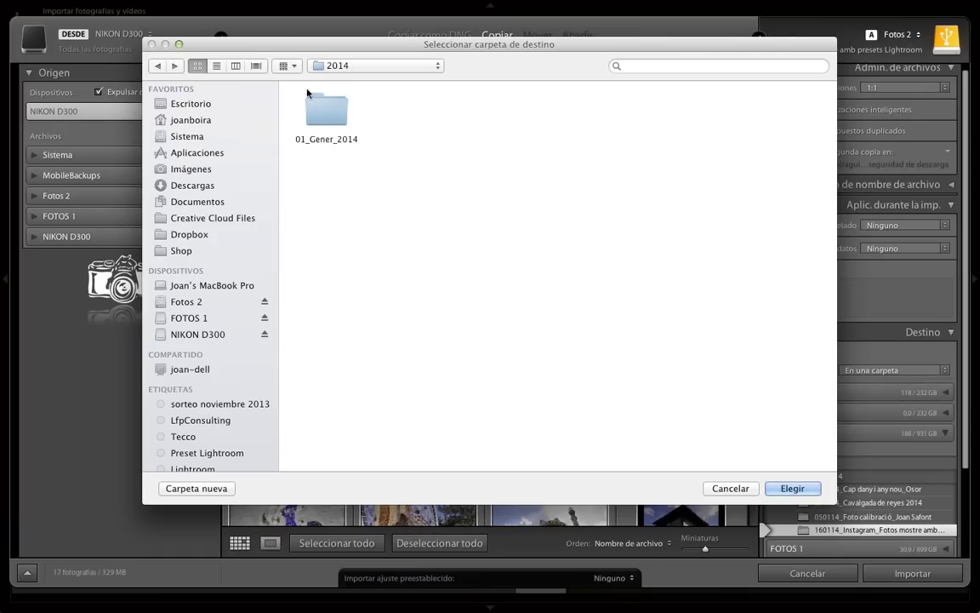
left_click(158, 65)
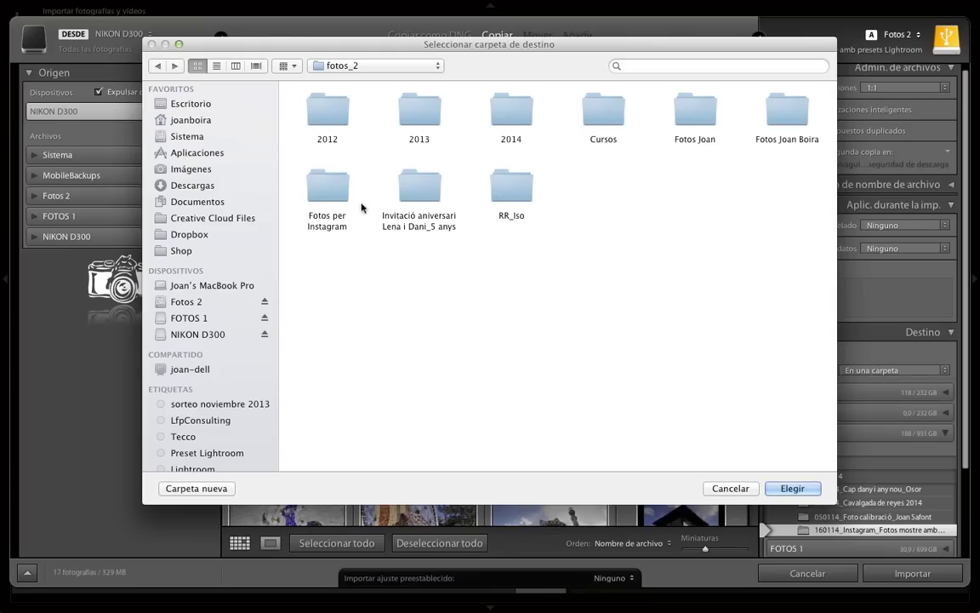
double_click(514, 114)
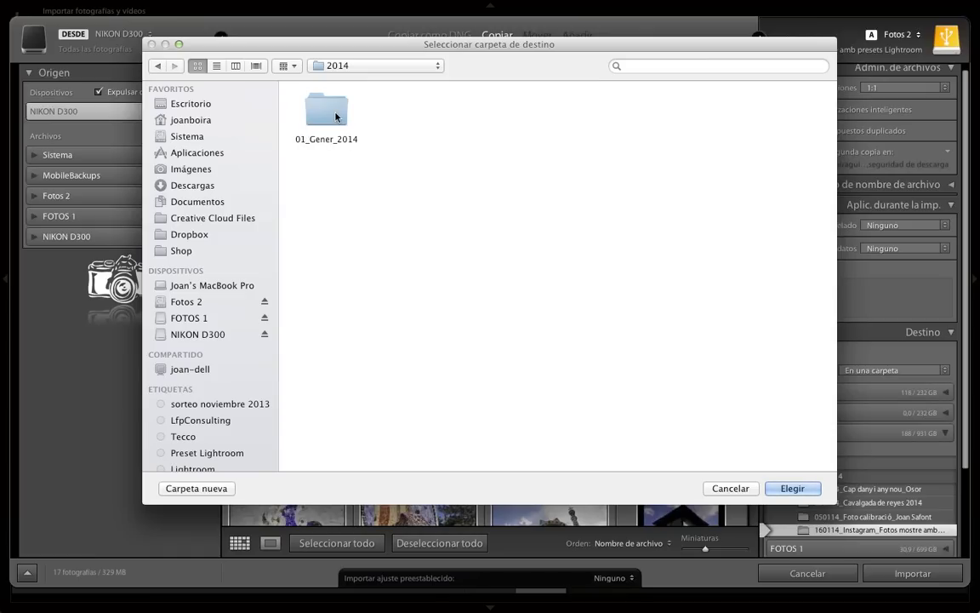
double_click(329, 111)
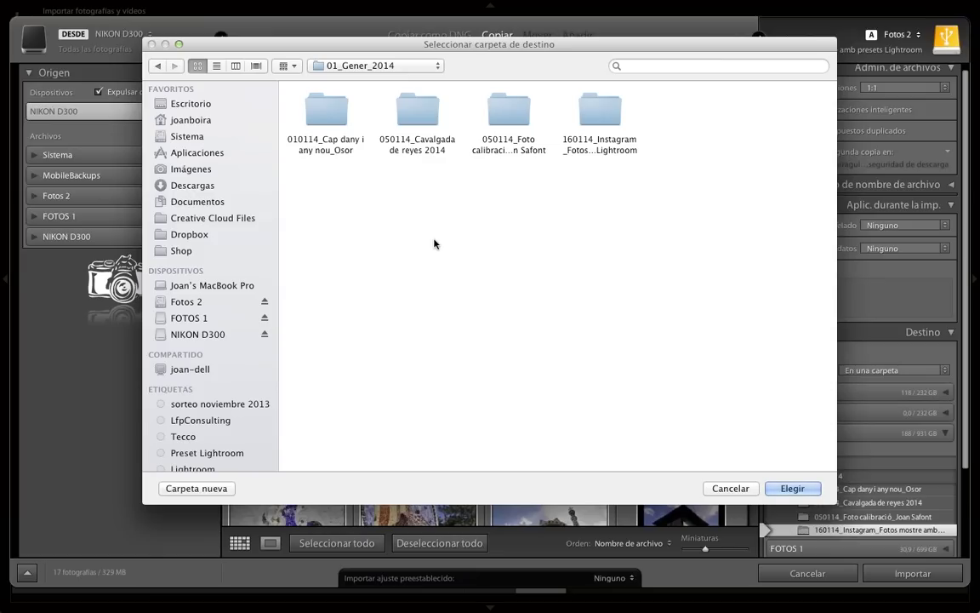
Create a new folder named '200114_Park Güell', without a trailing space, inside 01_Gener_2014.
left_click(207, 490)
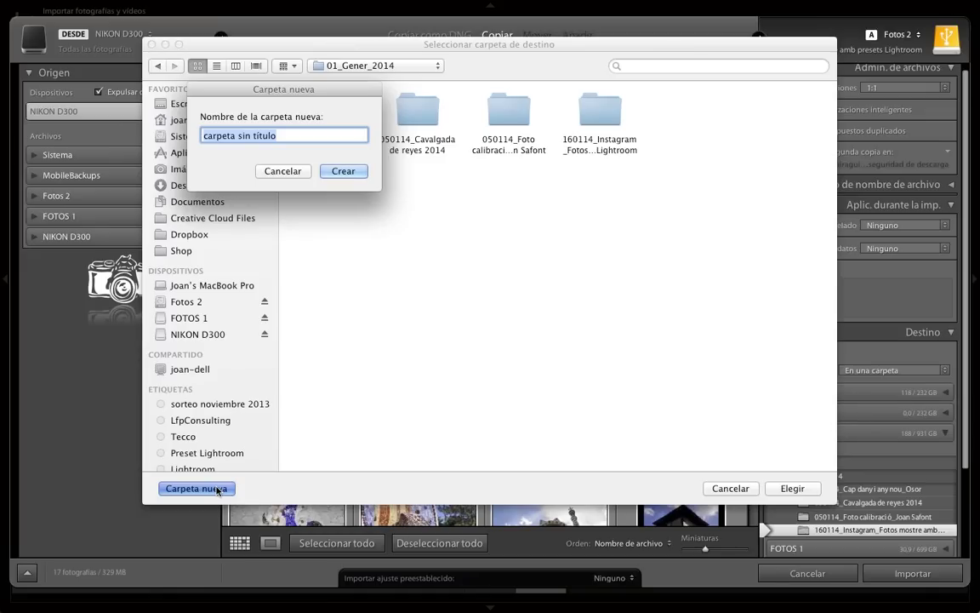
type("2")
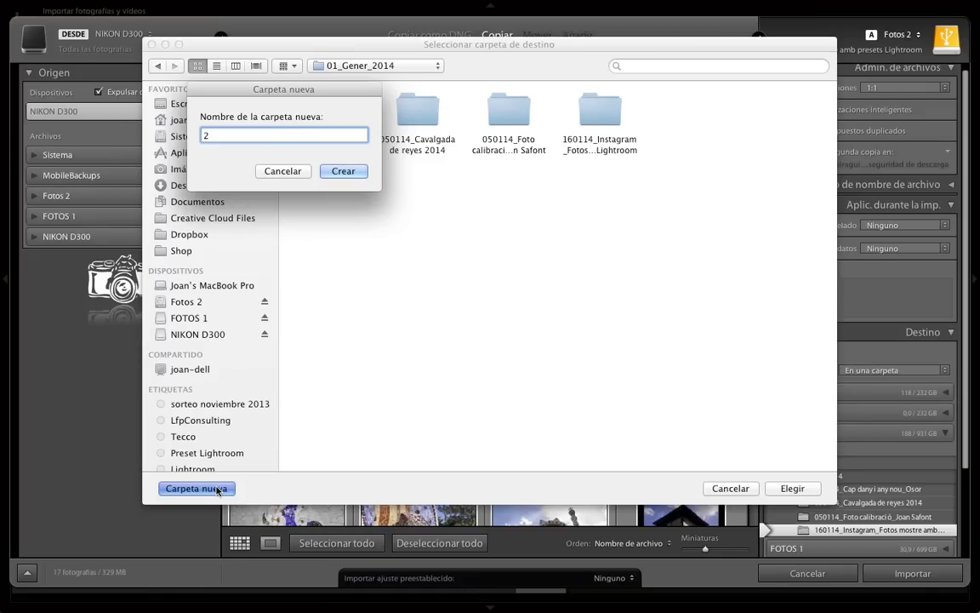
type("00114")
type("_")
type("Park")
type(" Gü")
type("ell")
type("_")
key("BackSpace")
left_click(343, 171)
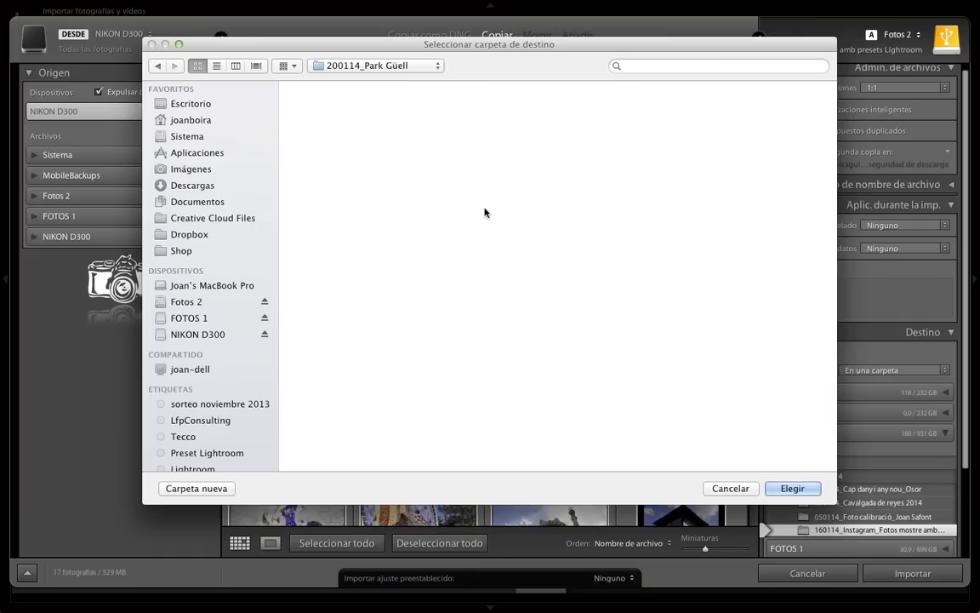
Accept 200114_Park Güell as the destination and switch the import to Copy as DNG.
left_click(794, 487)
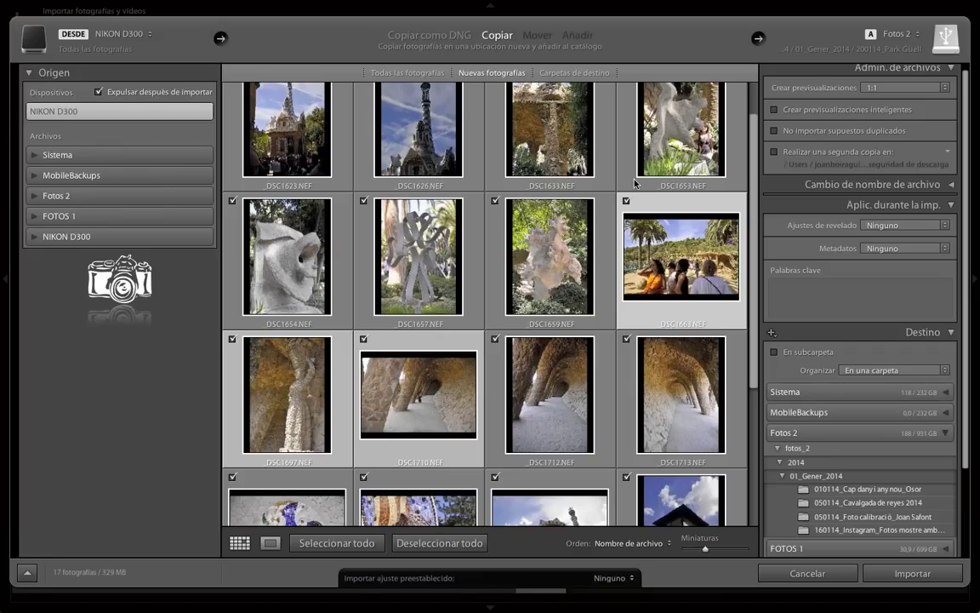
left_click(467, 36)
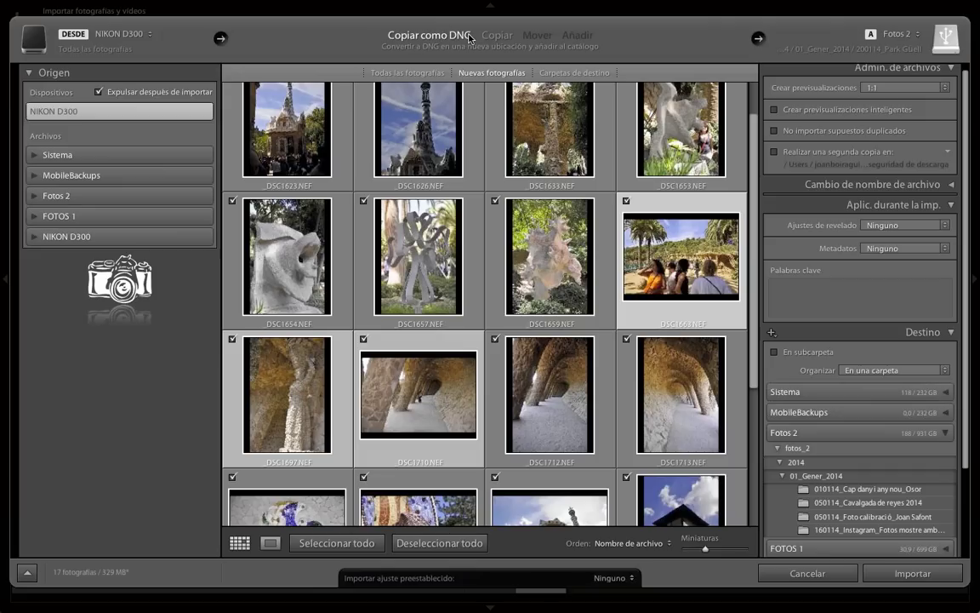
left_click(916, 35)
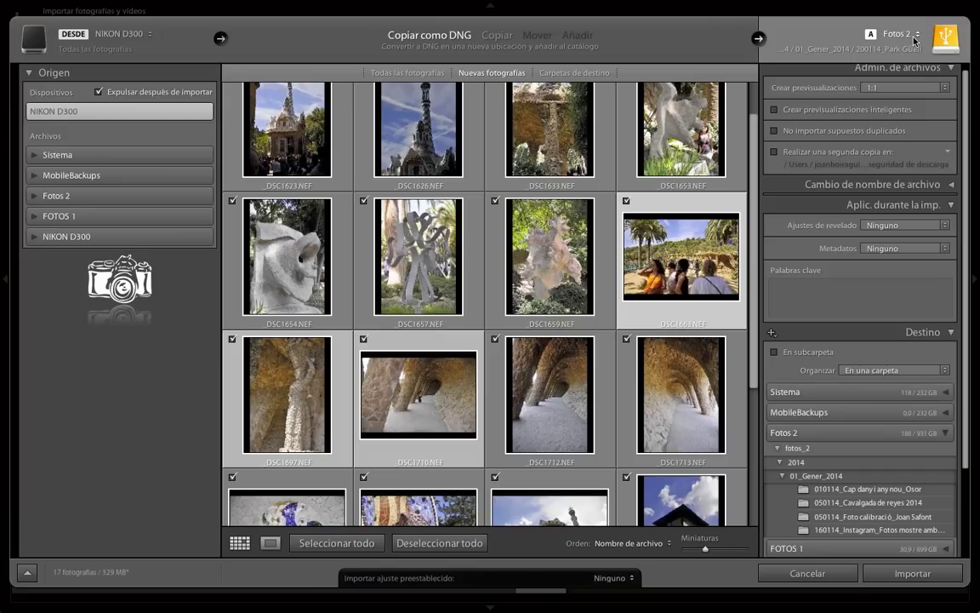
left_click(834, 107)
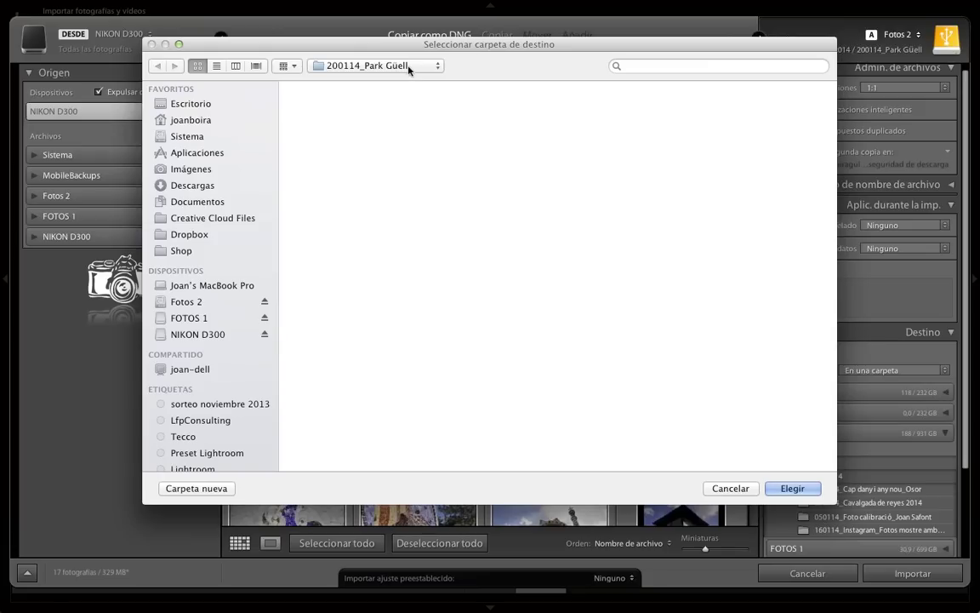
left_click(406, 67)
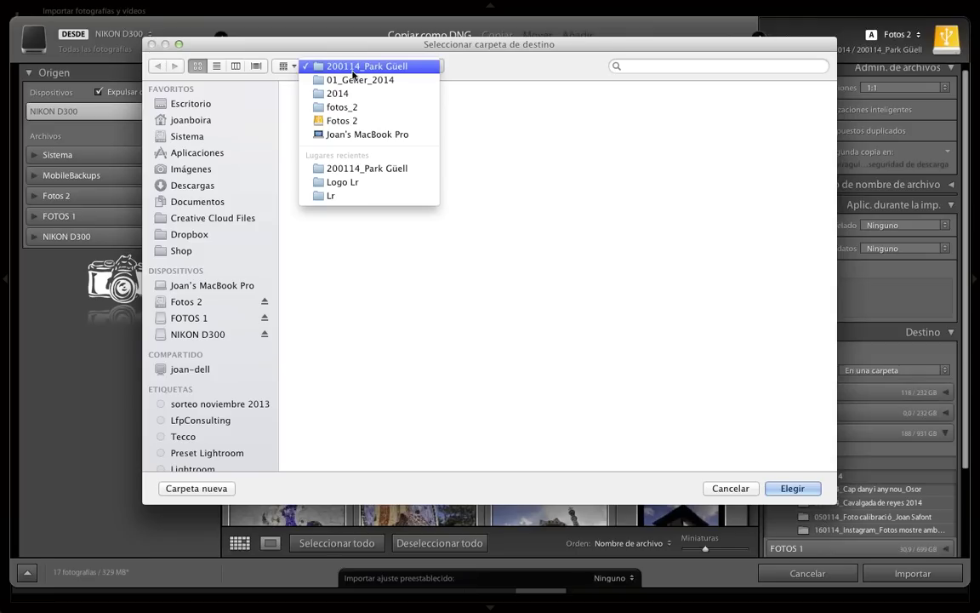
left_click(353, 66)
left_click(792, 488)
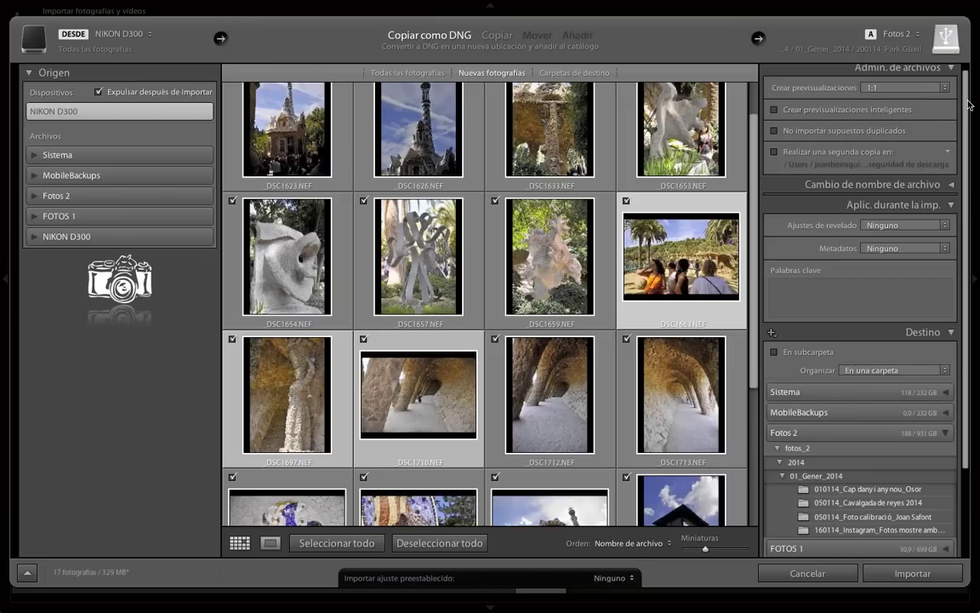
scroll(912, 86, "up", 2)
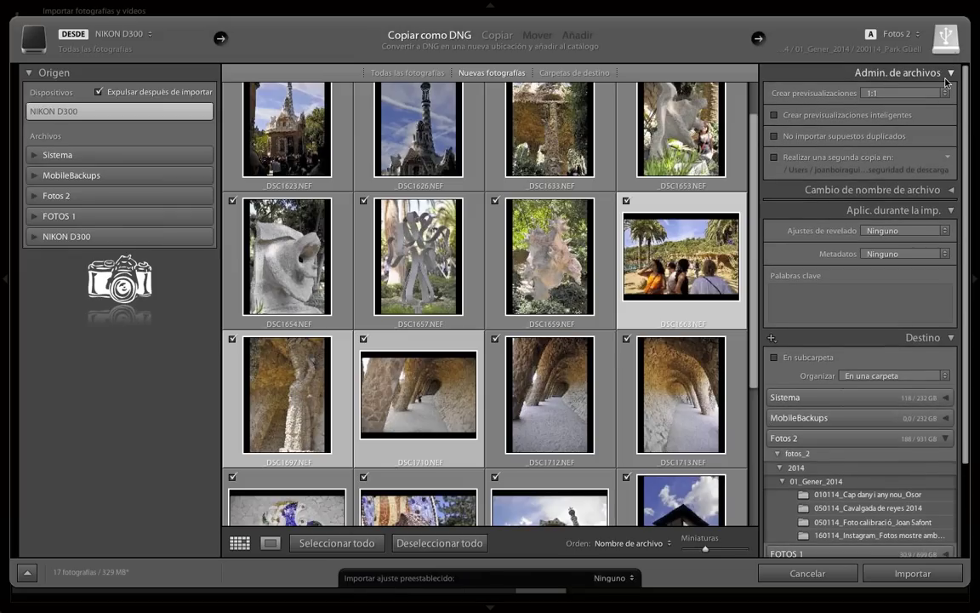
left_click(950, 73)
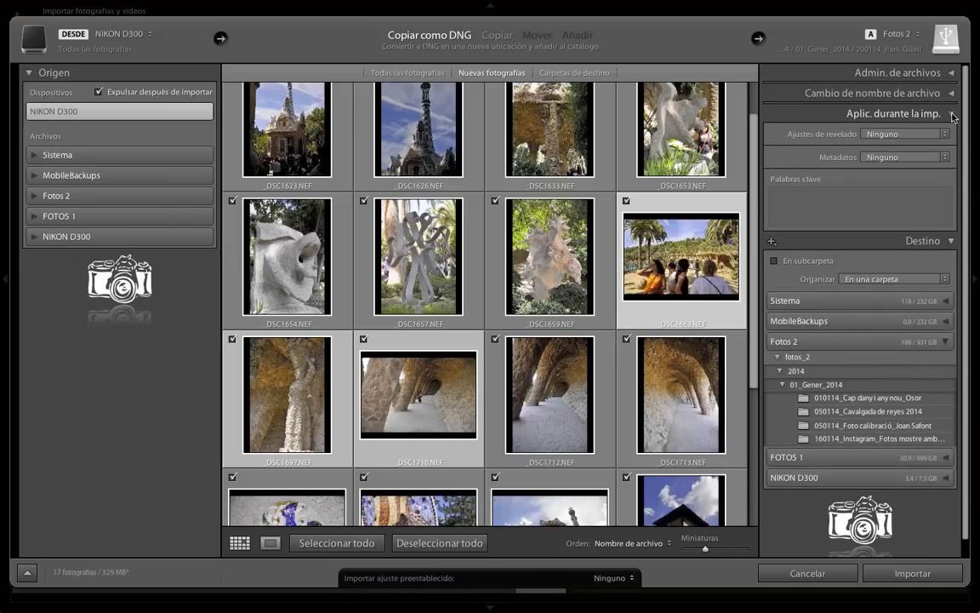
Collapse the 'Aplic. durante la imp.' and 'Destino' panels in the import options column.
left_click(953, 117)
left_click(950, 134)
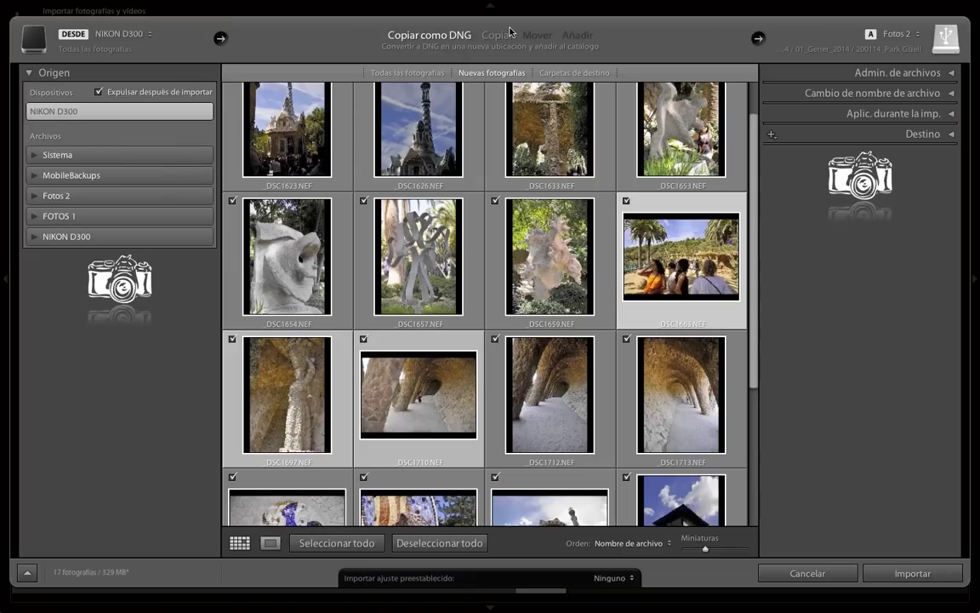
Expand the 'Admin. de archivos' panel to show preview, duplicate and second-copy options.
left_click(952, 73)
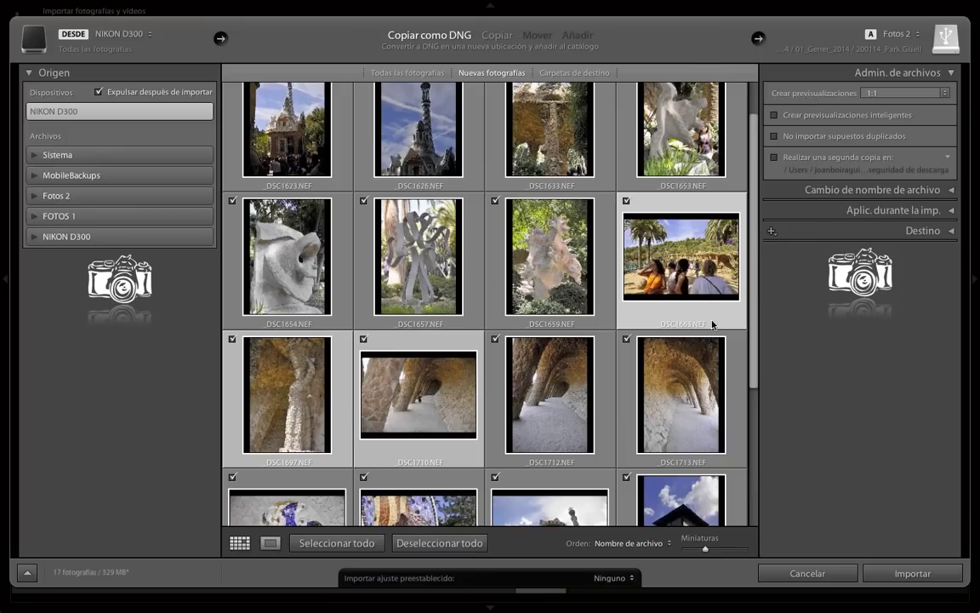
Open, close and reopen the 'Crear previsualizaciones' preview size list, currently at 1:1.
left_click(945, 93)
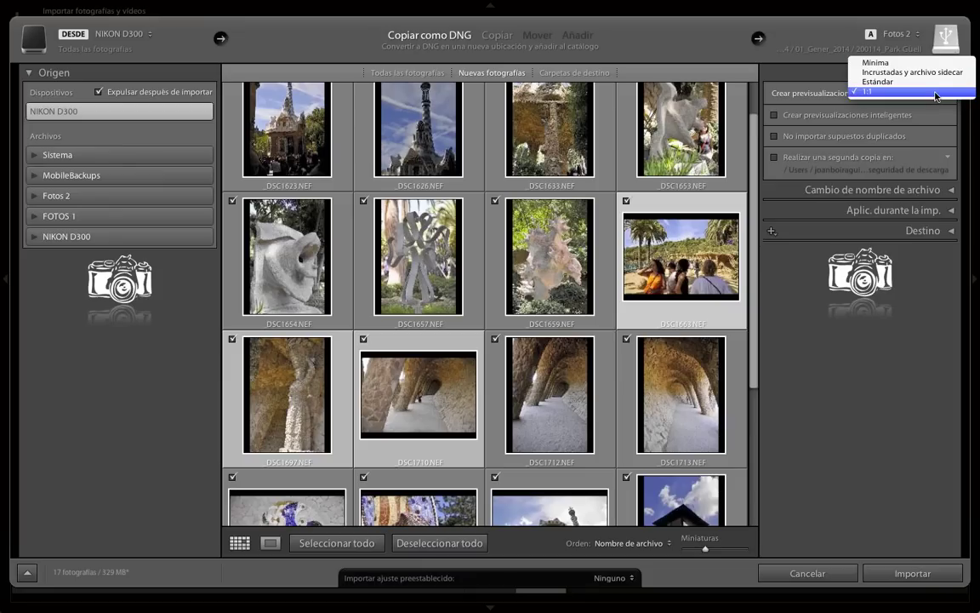
left_click(886, 91)
left_click(887, 91)
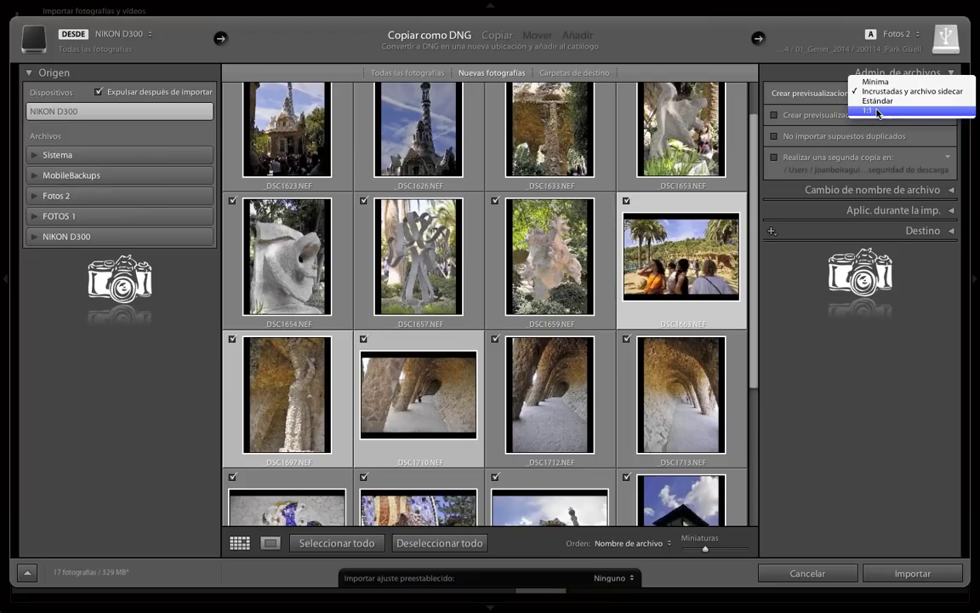
Set the 'Crear previsualizaciones' option to Estándar previews.
left_click(896, 101)
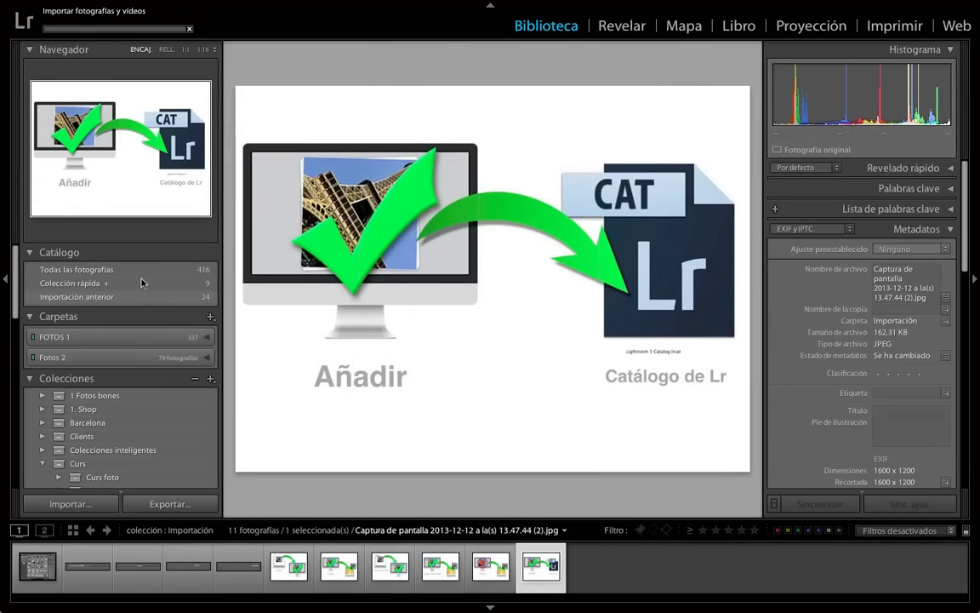
Cancel the import, scroll up the Library grid and select black-and-white clouds photo 342.
left_click(143, 273)
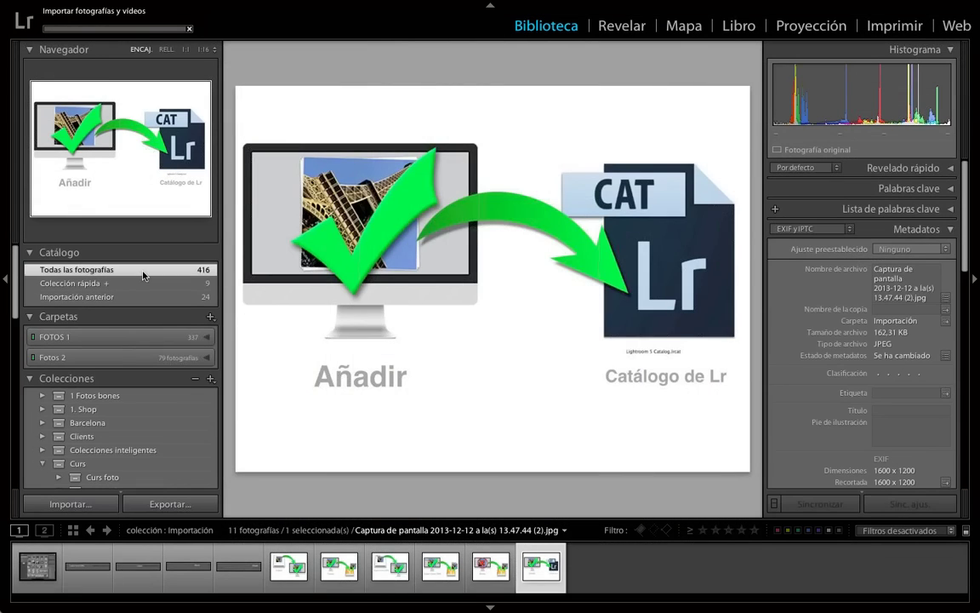
scroll(536, 294, "up", 2)
scroll(536, 294, "up", 3)
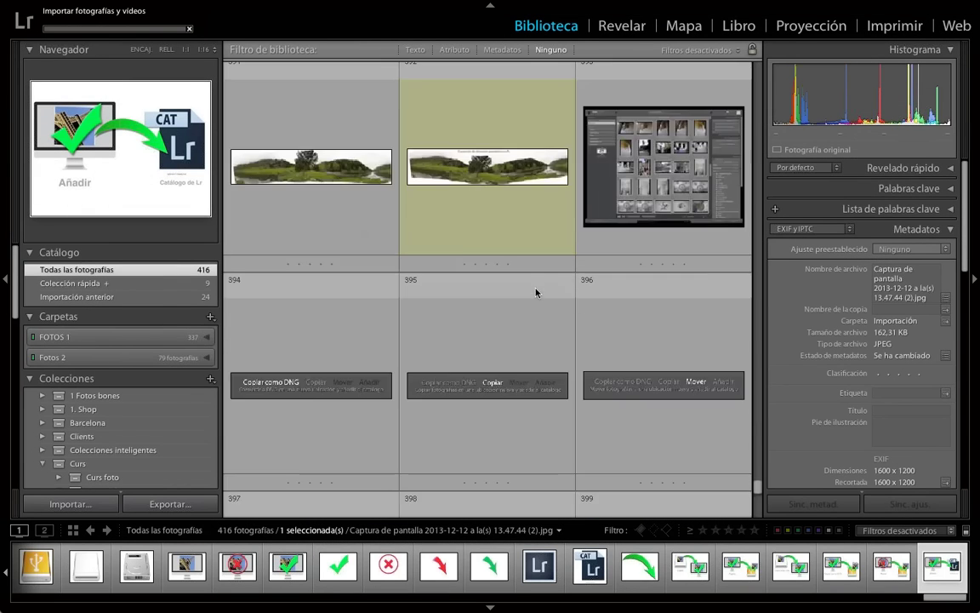
scroll(536, 294, "up", 3)
scroll(359, 227, "up", 2)
scroll(360, 227, "up", 2)
scroll(553, 340, "up", 3)
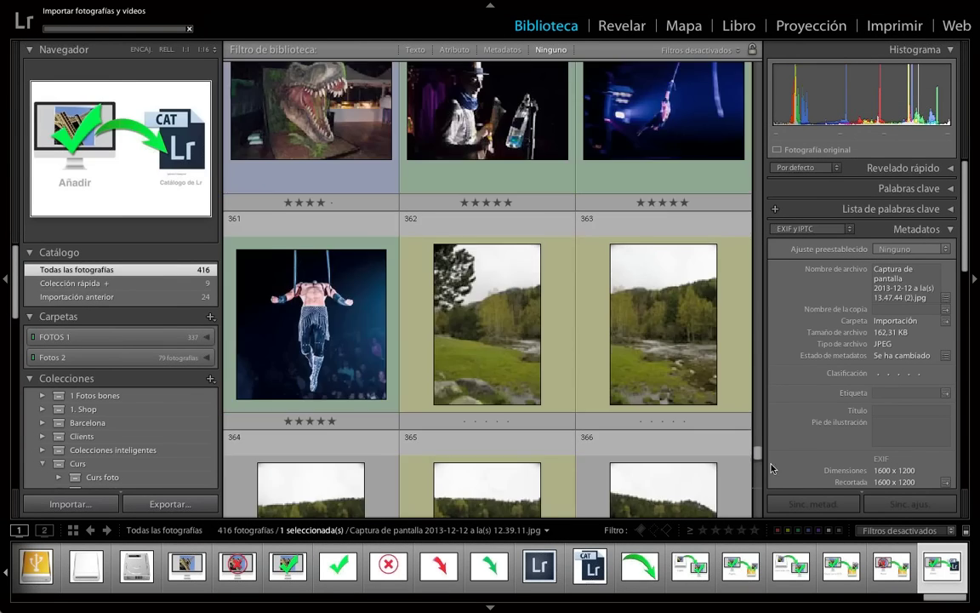
scroll(680, 400, "up", 3)
scroll(760, 451, "up", 2)
scroll(740, 434, "up", 3)
scroll(719, 412, "up", 3)
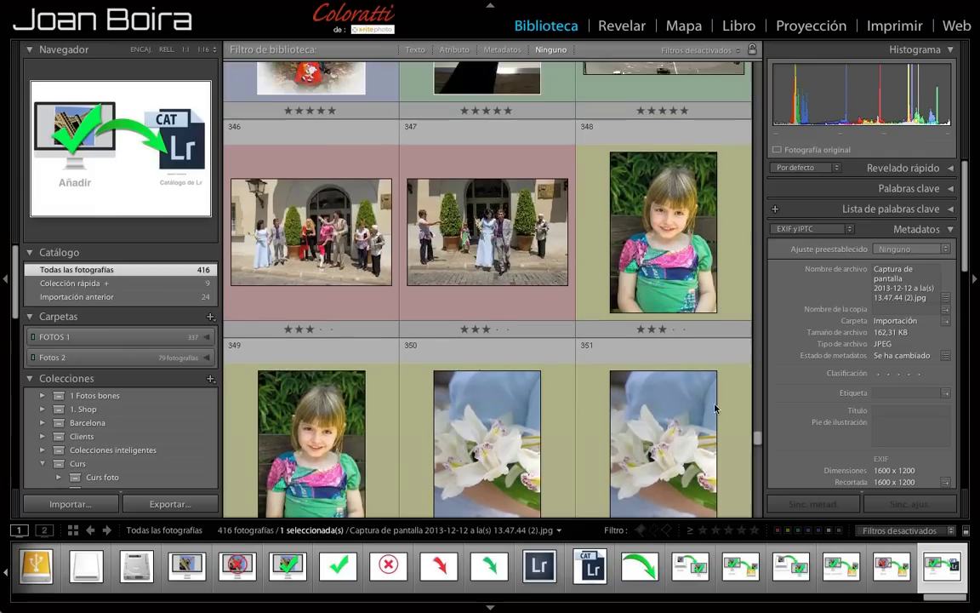
scroll(712, 407, "up", 2)
scroll(712, 407, "up", 2)
scroll(694, 340, "up", 2)
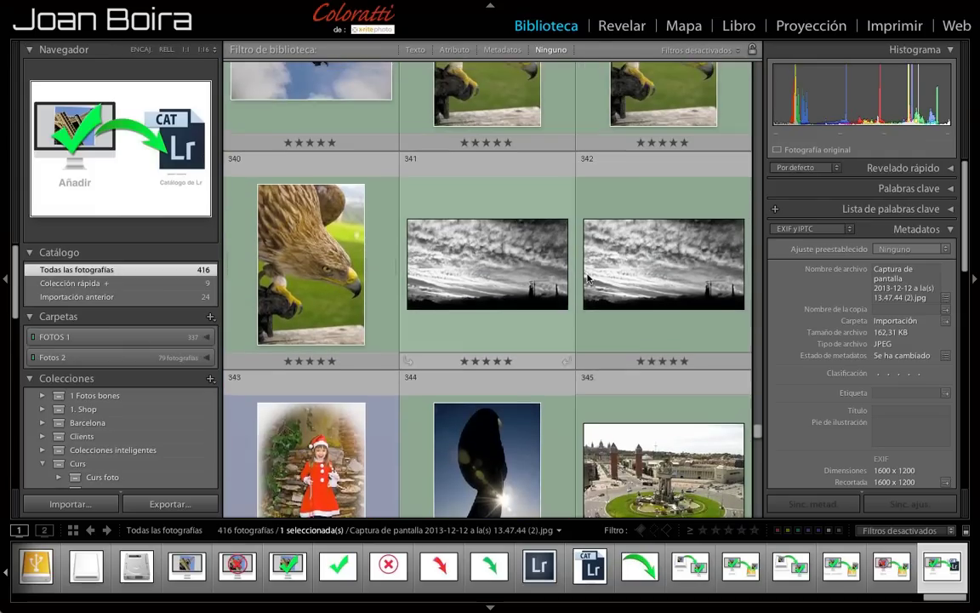
left_click(684, 275)
Open the clouds photo full-screen with panels hidden and step forward through the next photos.
double_click(683, 275)
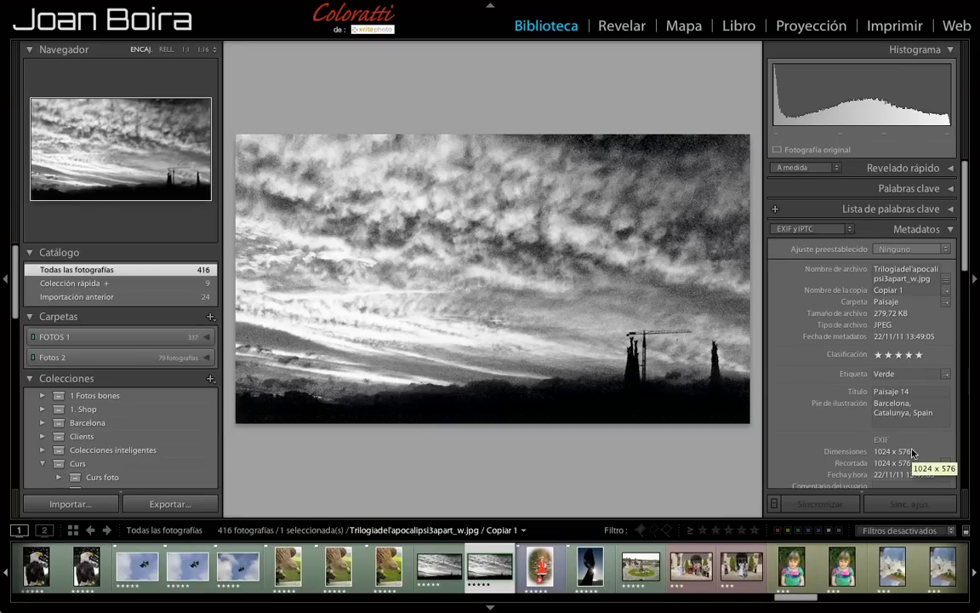
key("shift+Tab")
key("Right")
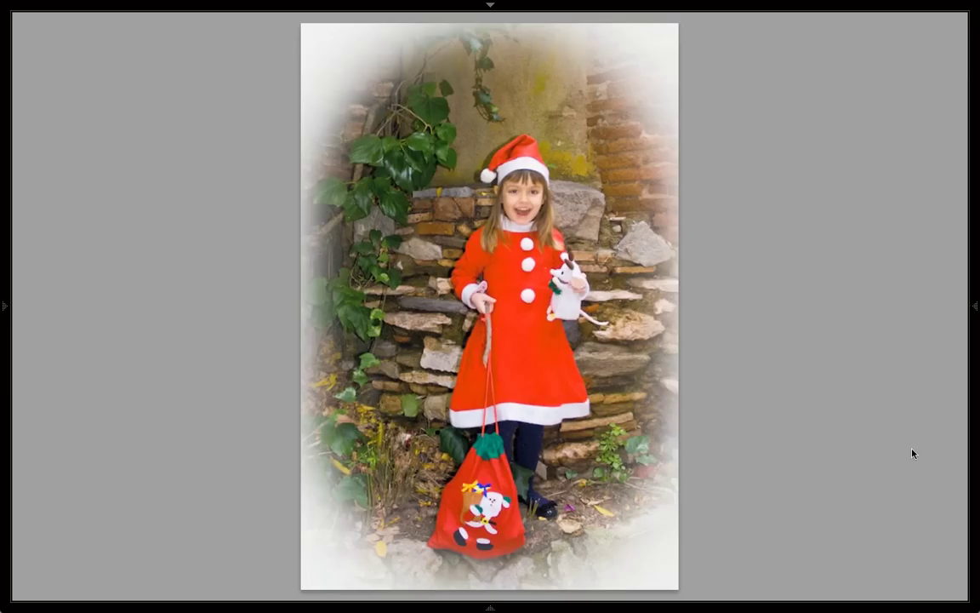
key("Right")
key("Right")
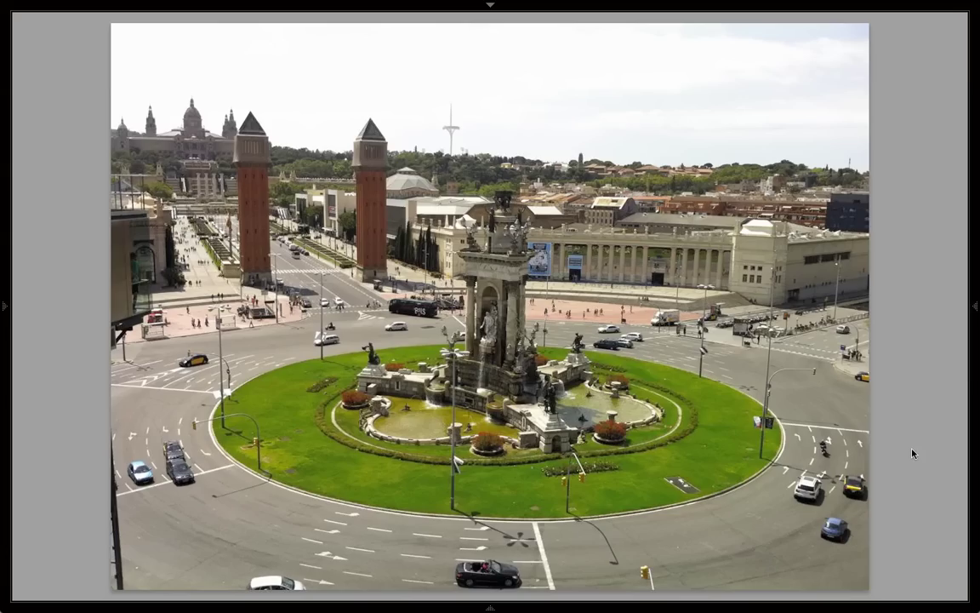
key("Right")
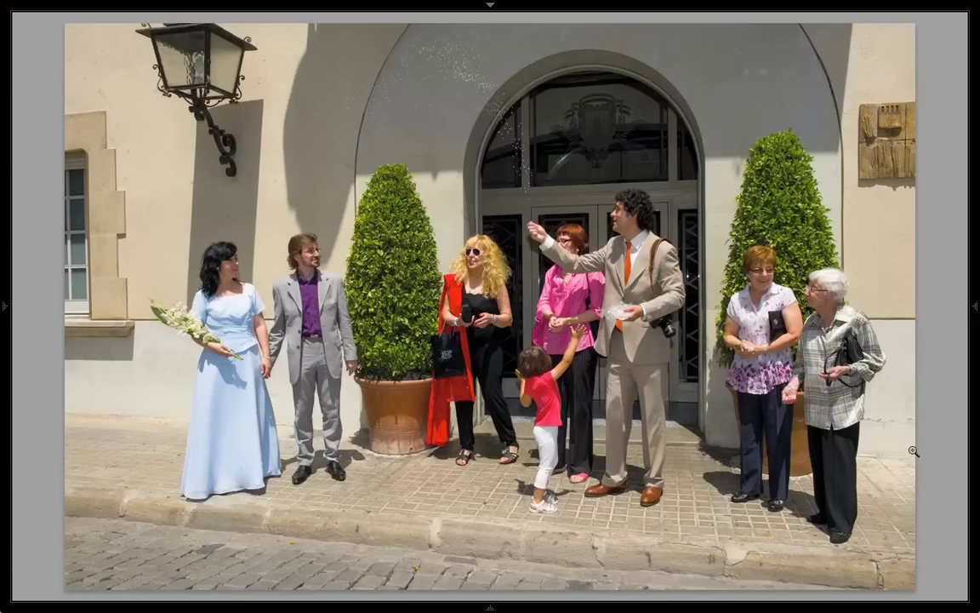
key("Right")
key("Right")
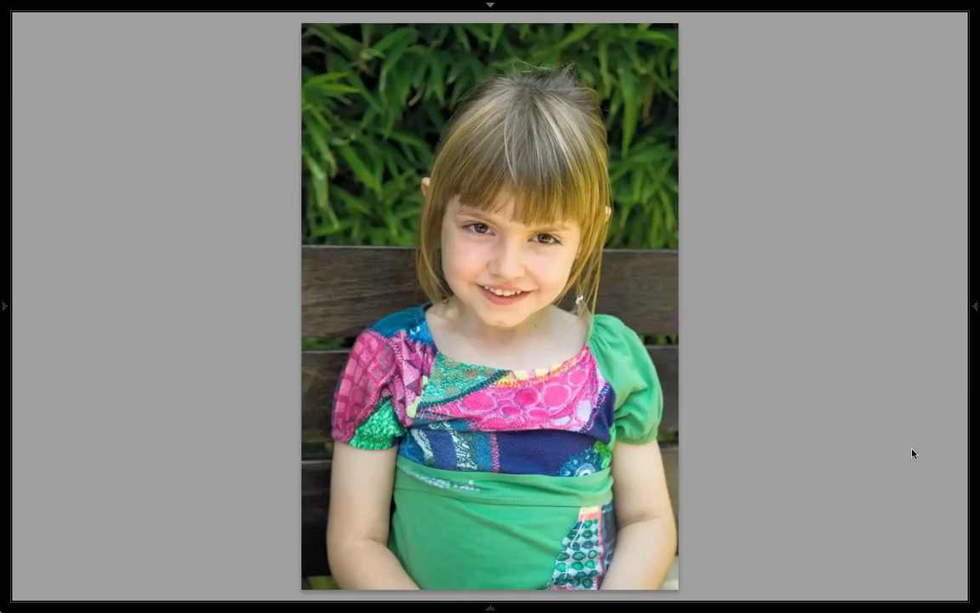
key("Right")
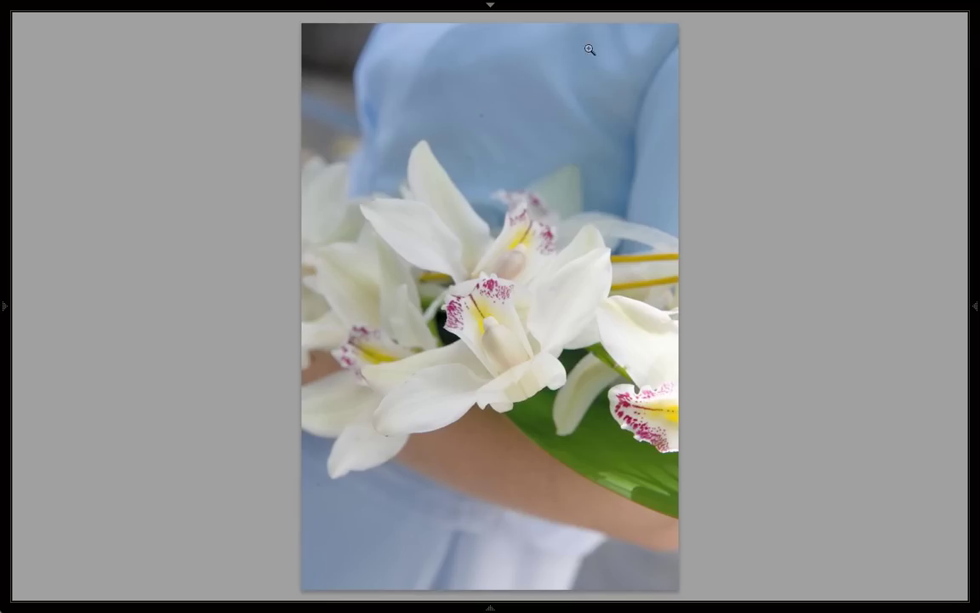
Zoom into the orchid photo, advance to the dinosaur head shot, and restore all panels.
left_click(620, 120)
key("Right")
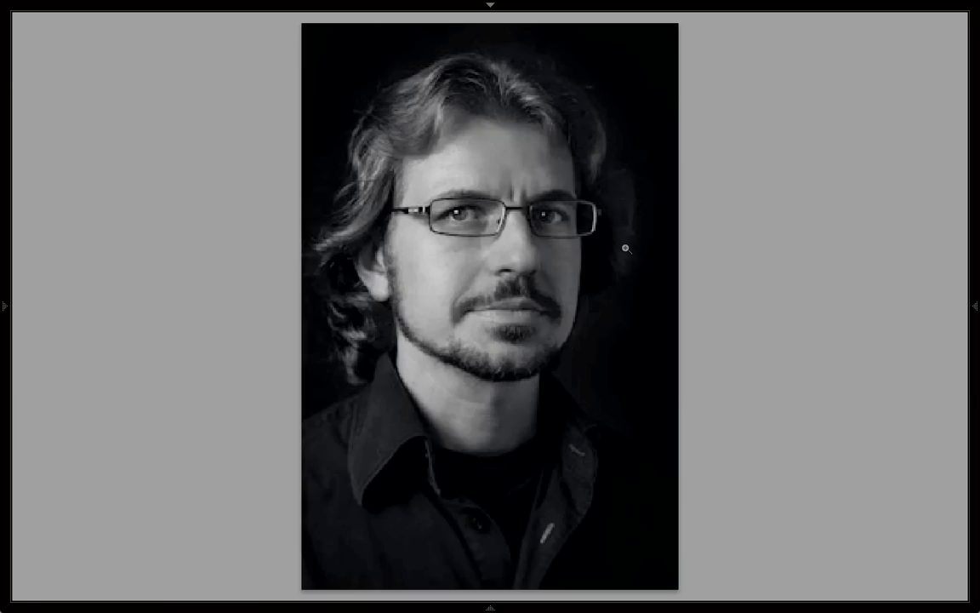
key("Right")
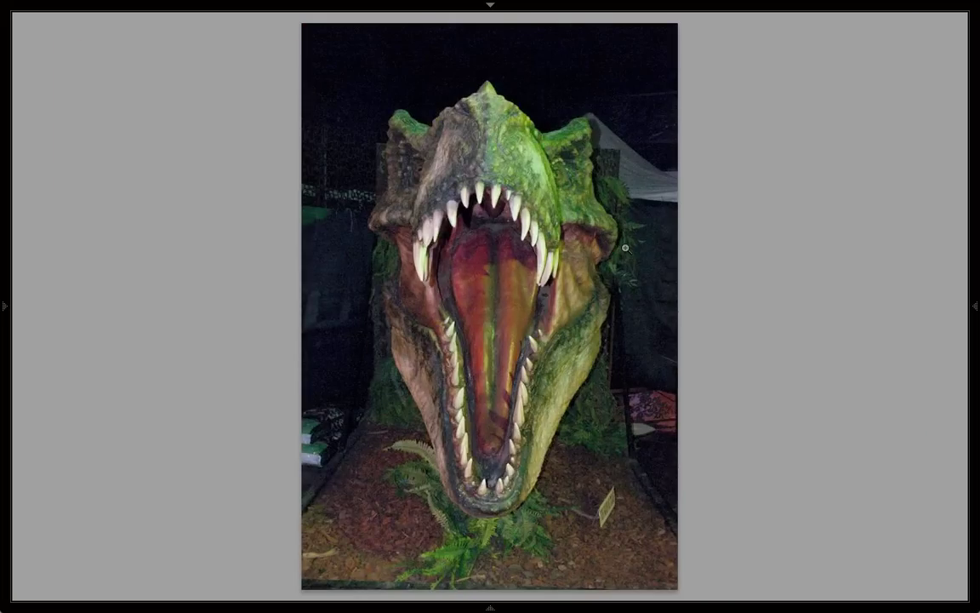
key("shift+Tab")
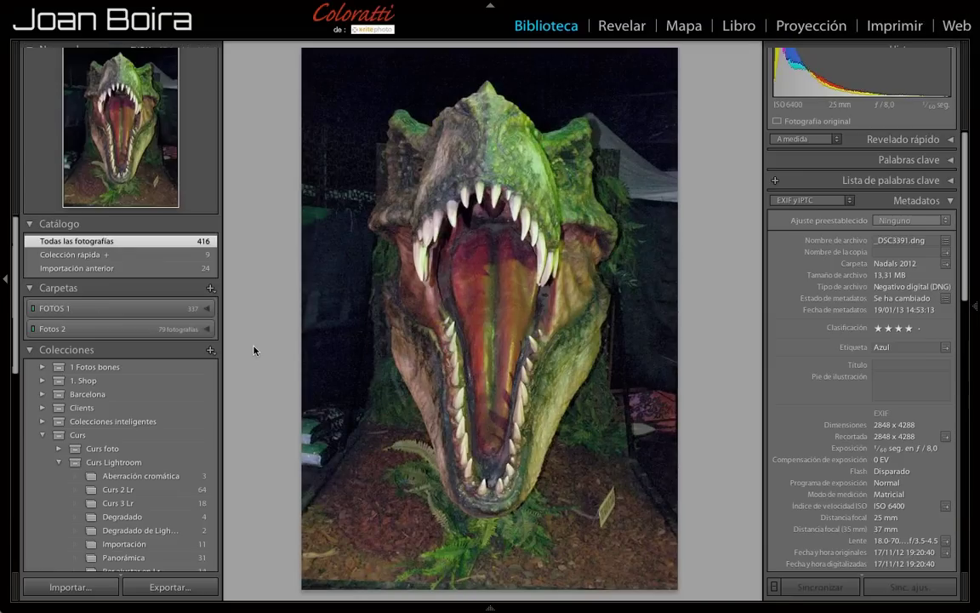
Set the import's Build Previews option to 1:1 for the 17 Nikon D300 photos.
key("Left")
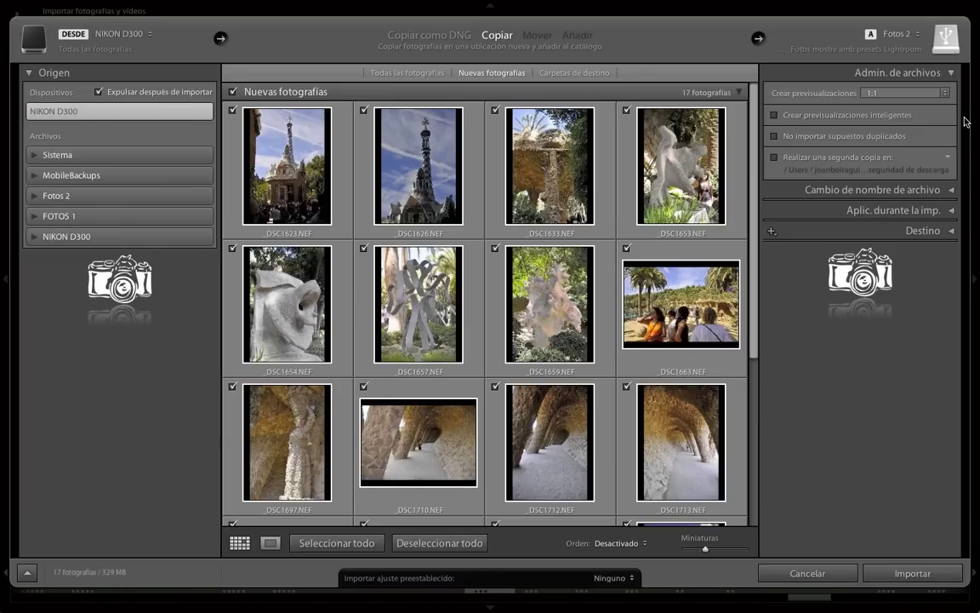
left_click(905, 91)
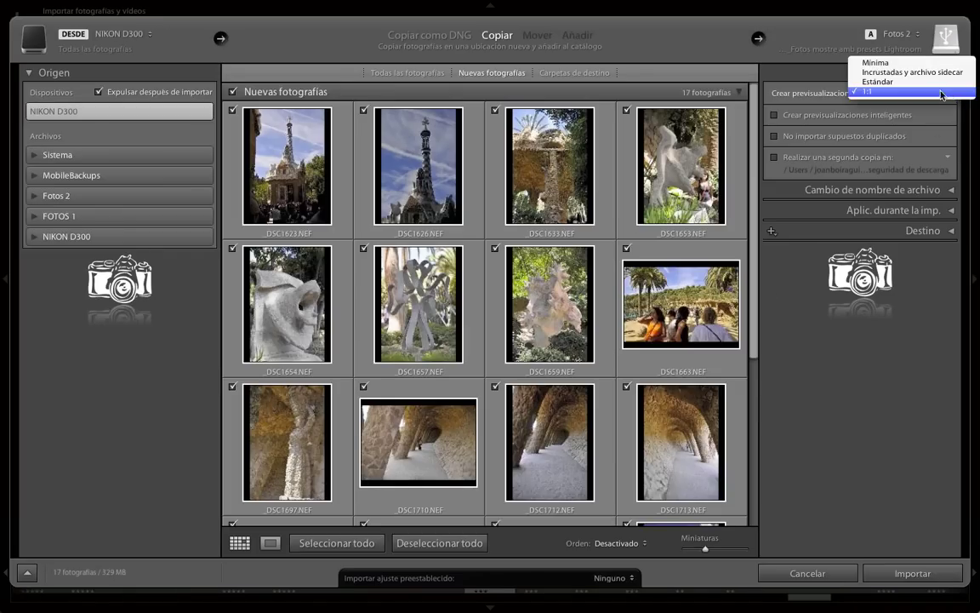
left_click(882, 91)
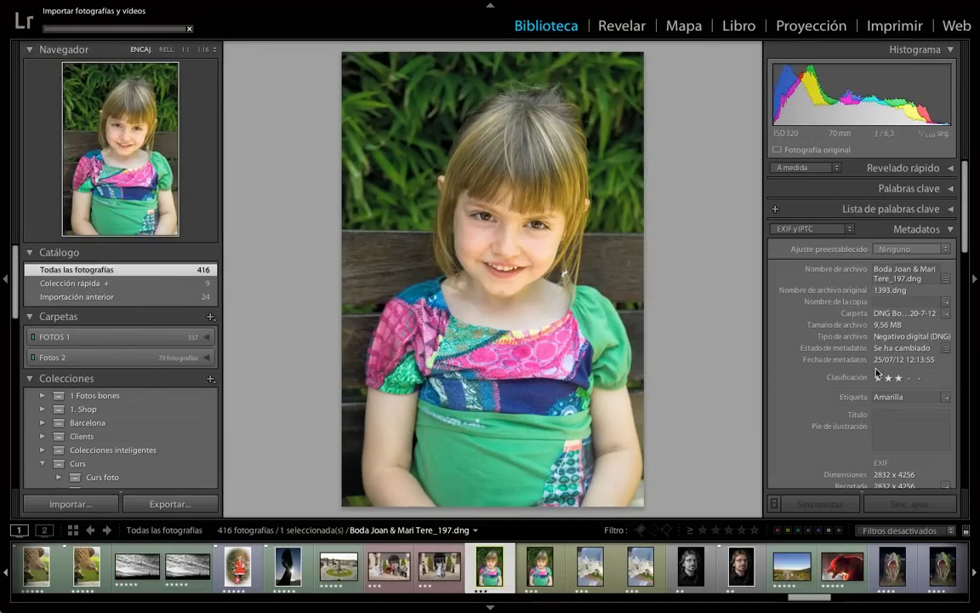
Show the library as a thumbnail grid with the right panel collapsed for more room.
key("g")
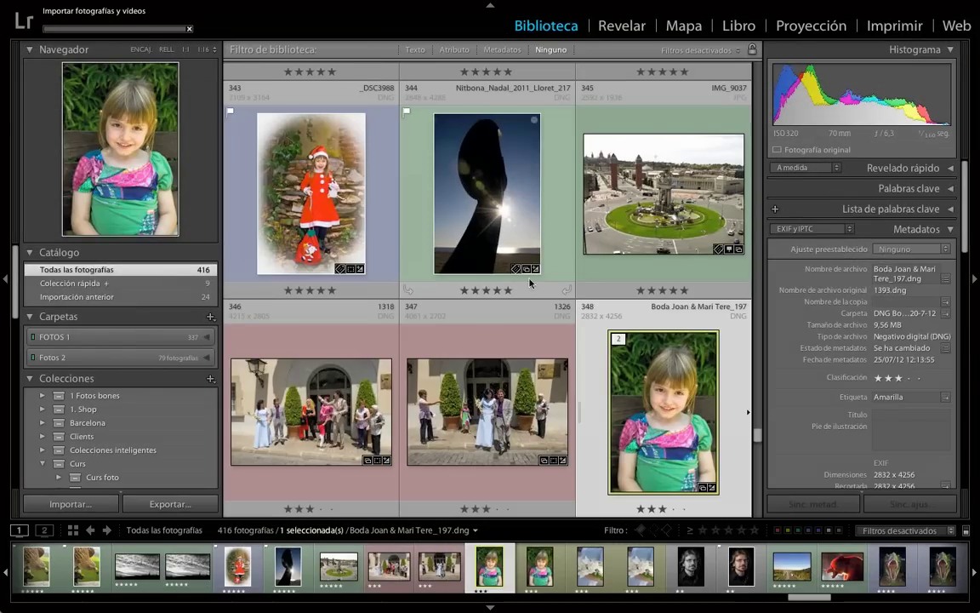
left_click(973, 279)
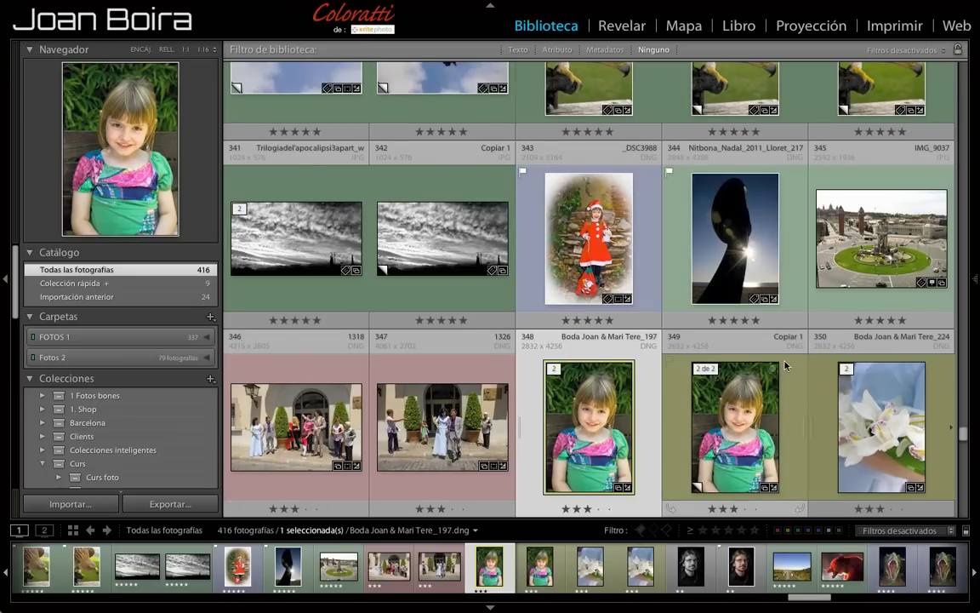
scroll(784, 364, "up", 5)
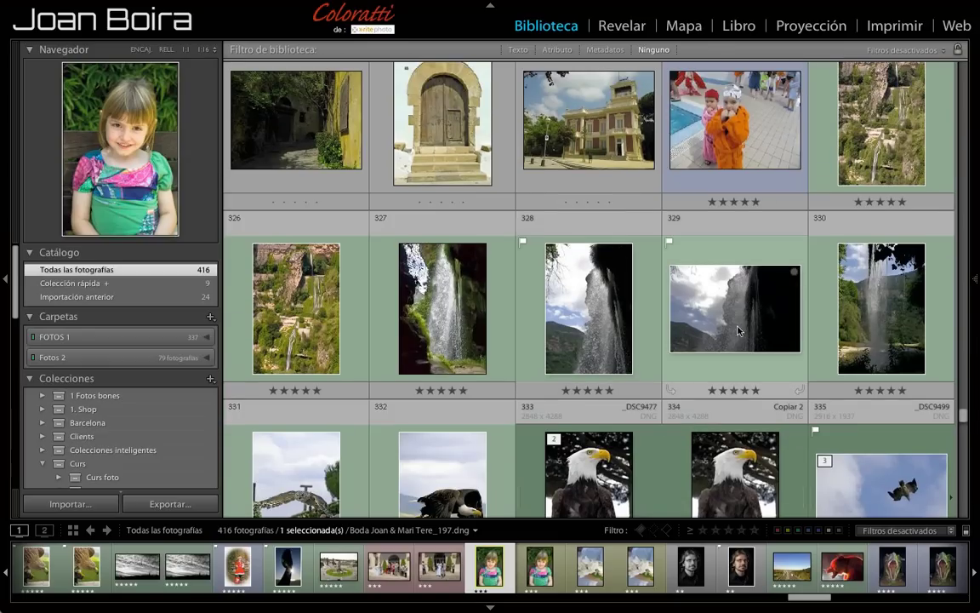
scroll(711, 235, "up", 3)
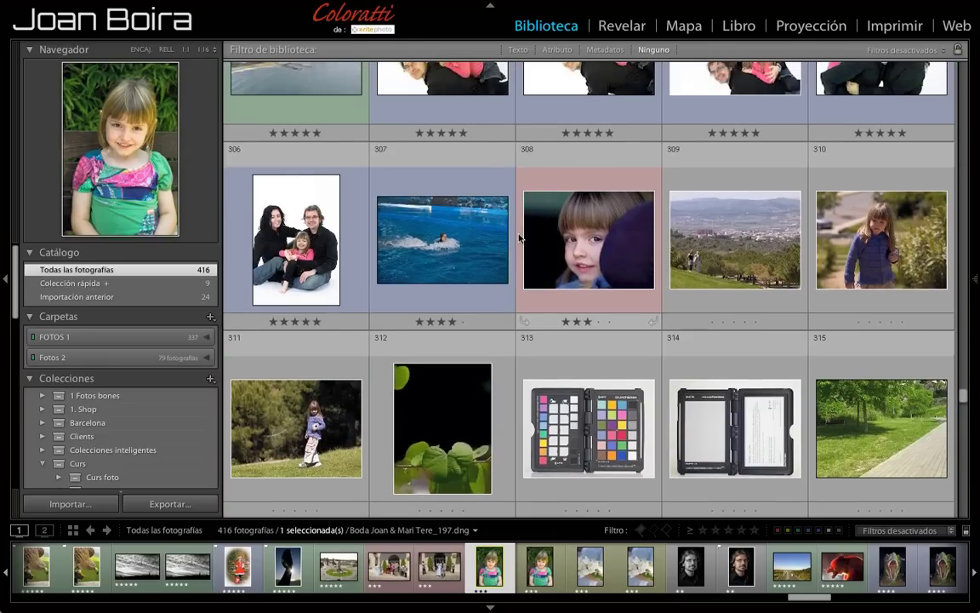
scroll(840, 249, "up", 5)
scroll(840, 249, "up", 2)
scroll(840, 250, "up", 3)
scroll(839, 249, "down", 5)
scroll(840, 249, "down", 5)
scroll(840, 249, "down", 5)
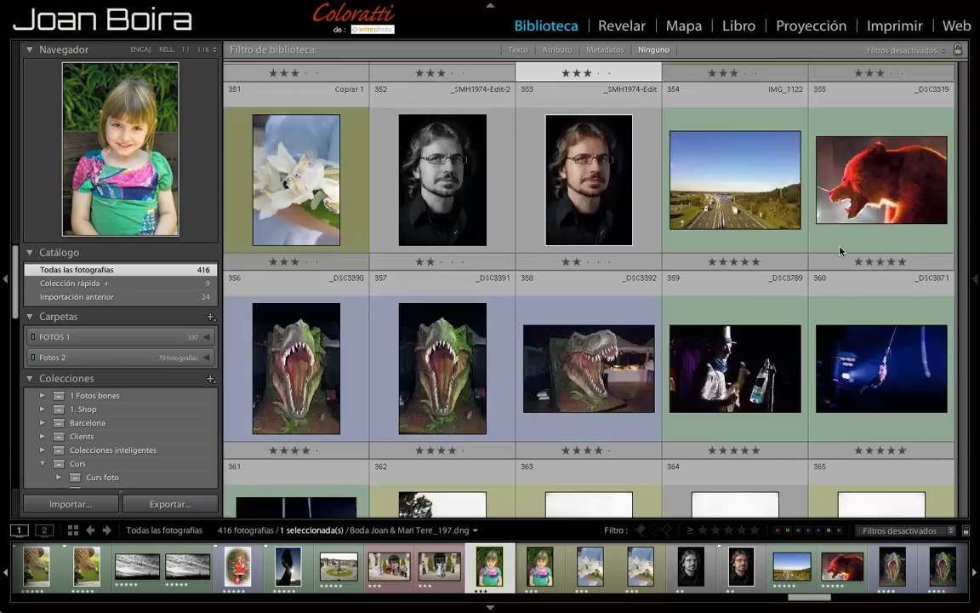
scroll(840, 249, "down", 5)
scroll(840, 249, "up", 5)
scroll(840, 250, "up", 5)
scroll(839, 249, "up", 5)
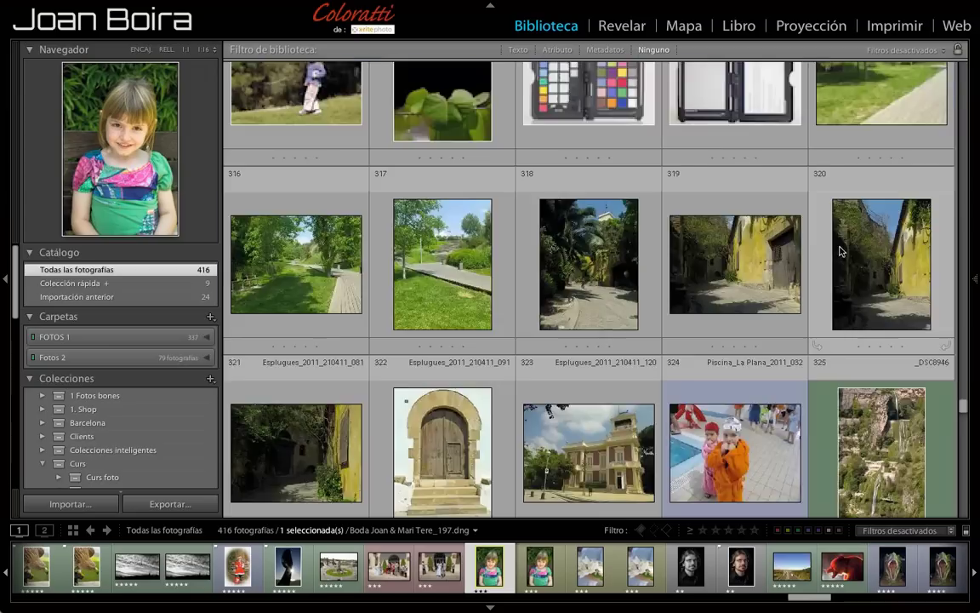
scroll(840, 249, "up", 4)
Cycle thumbnails to the expanded view with file names and dimensions, then reopen the Import dialog.
key("j")
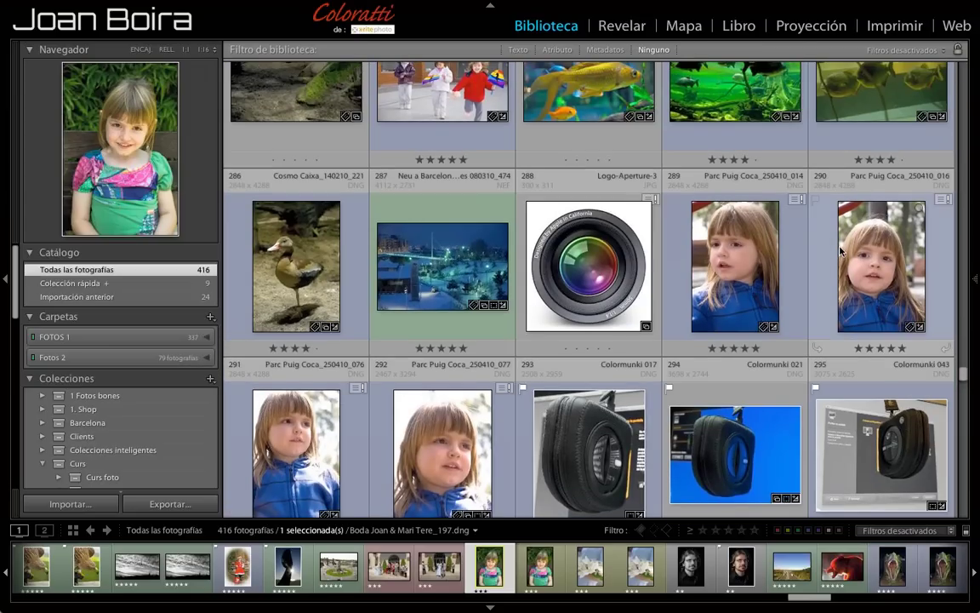
mouse_move(443, 266)
scroll(347, 257, "up", 1)
scroll(347, 258, "up", 2)
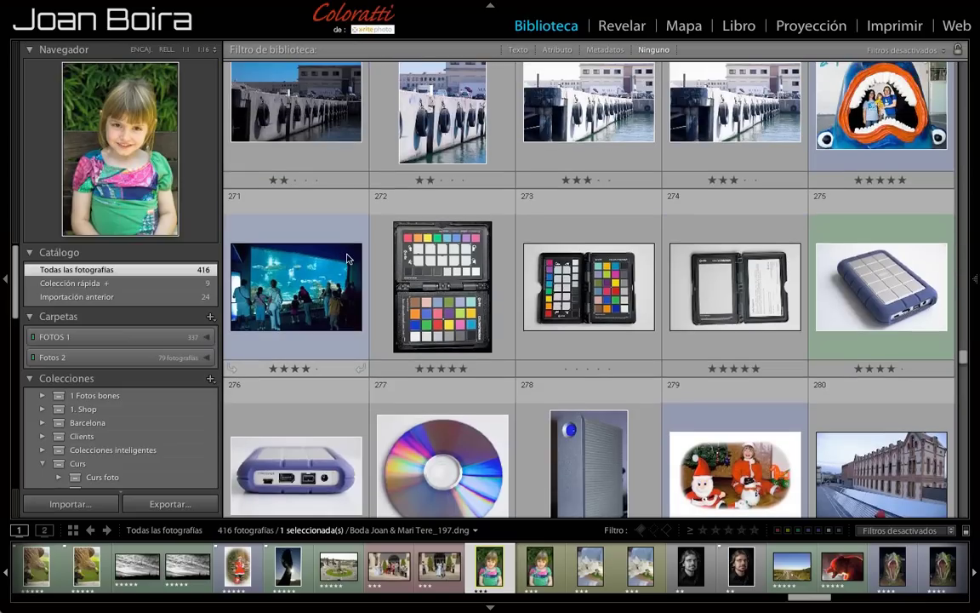
key("j")
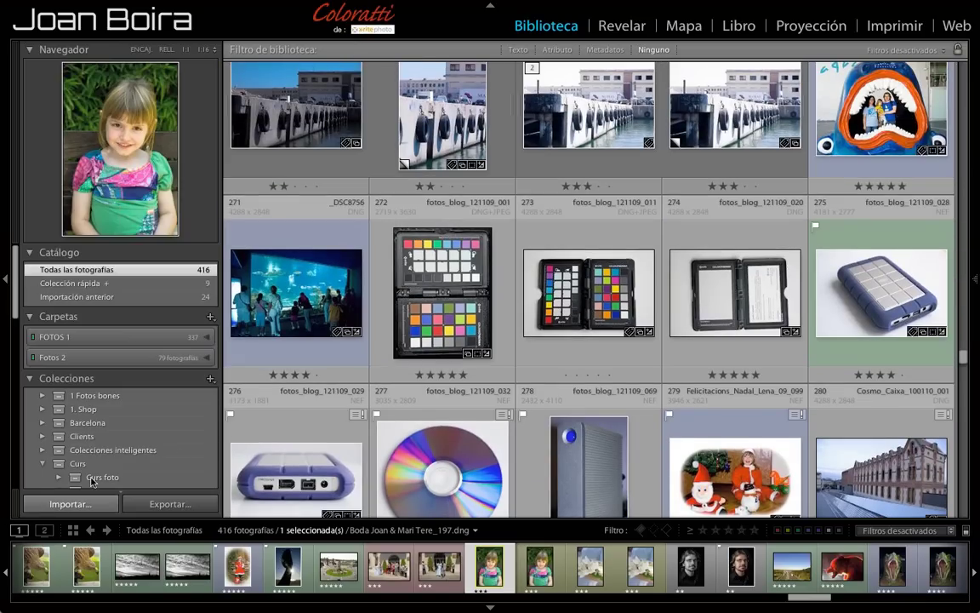
left_click(85, 503)
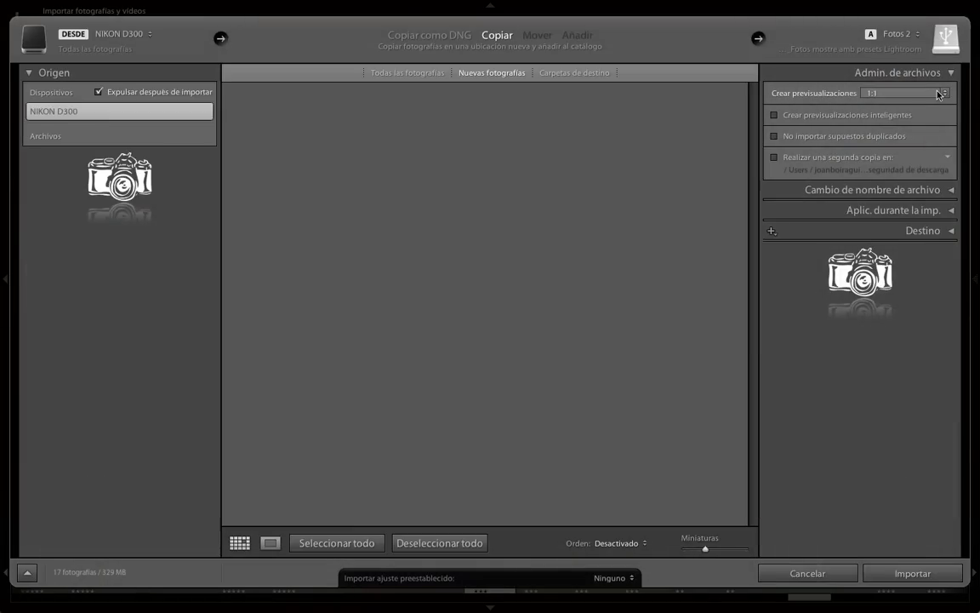
Show the Build Previews size choices in the import's File Handling panel.
left_click(940, 95)
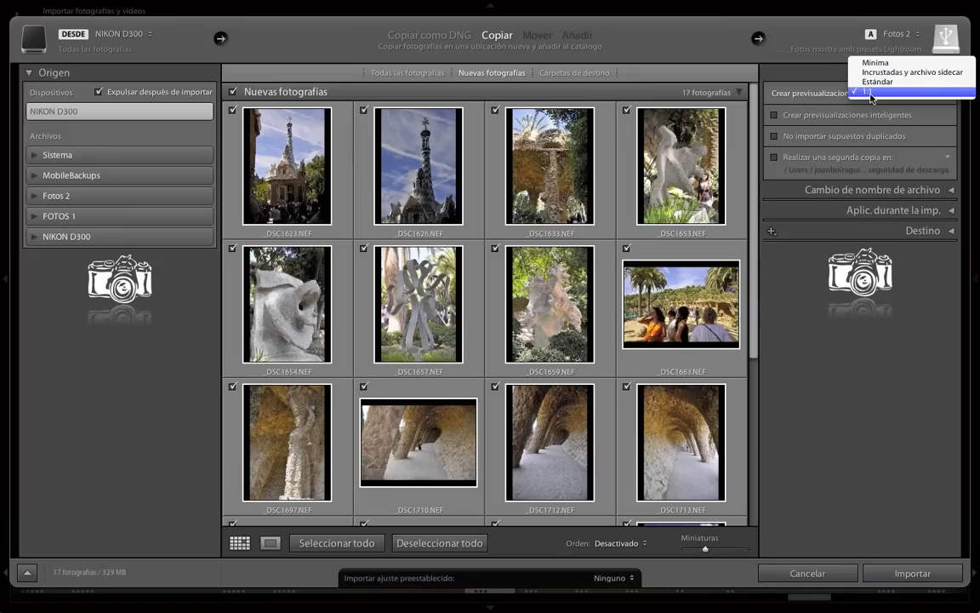
Keep 1:1 previews, toggle Build Smart Previews on then off, and enable Don't Import Suspected Duplicates.
left_click(871, 94)
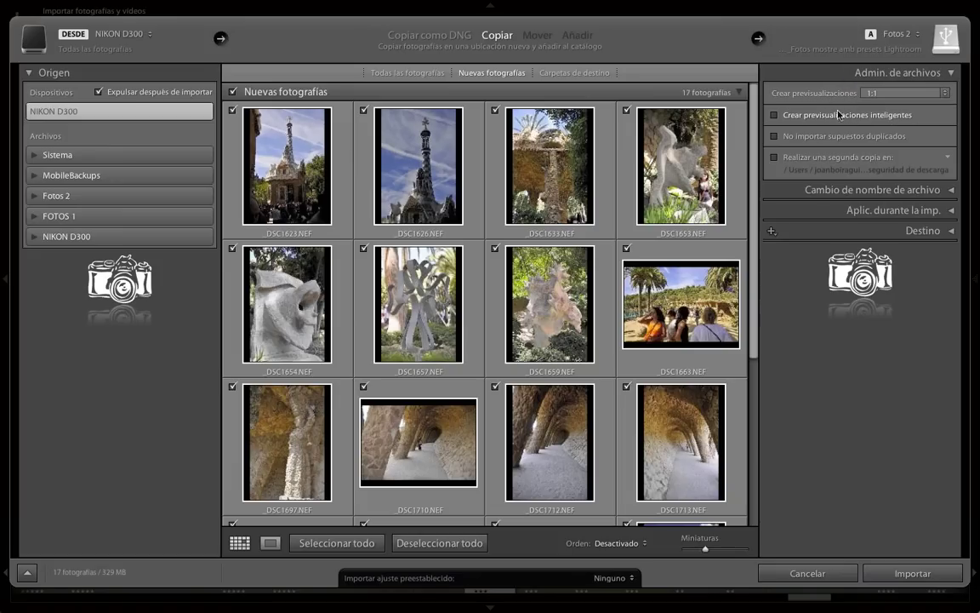
left_click(776, 116)
left_click(775, 115)
left_click(789, 139)
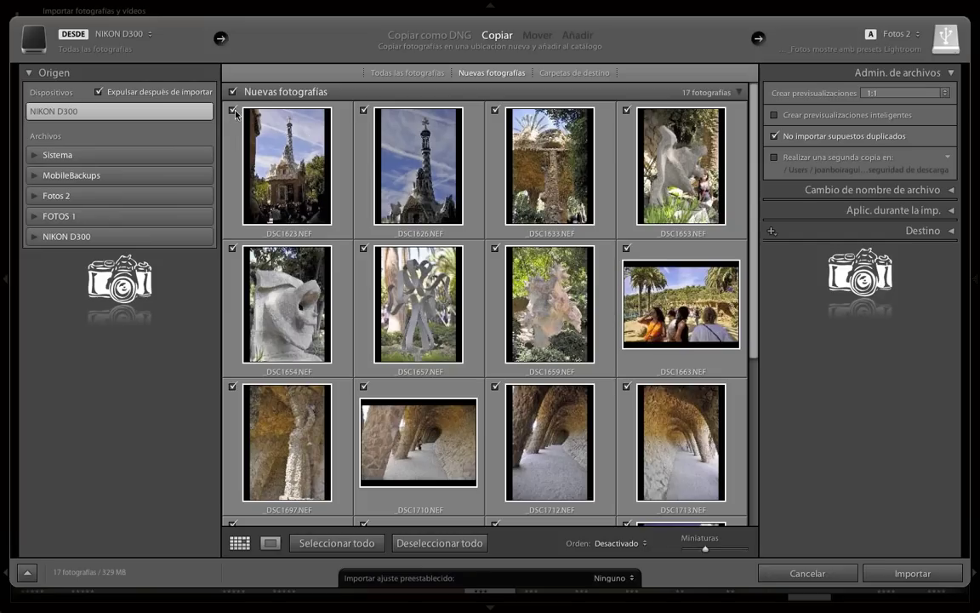
left_click(232, 109)
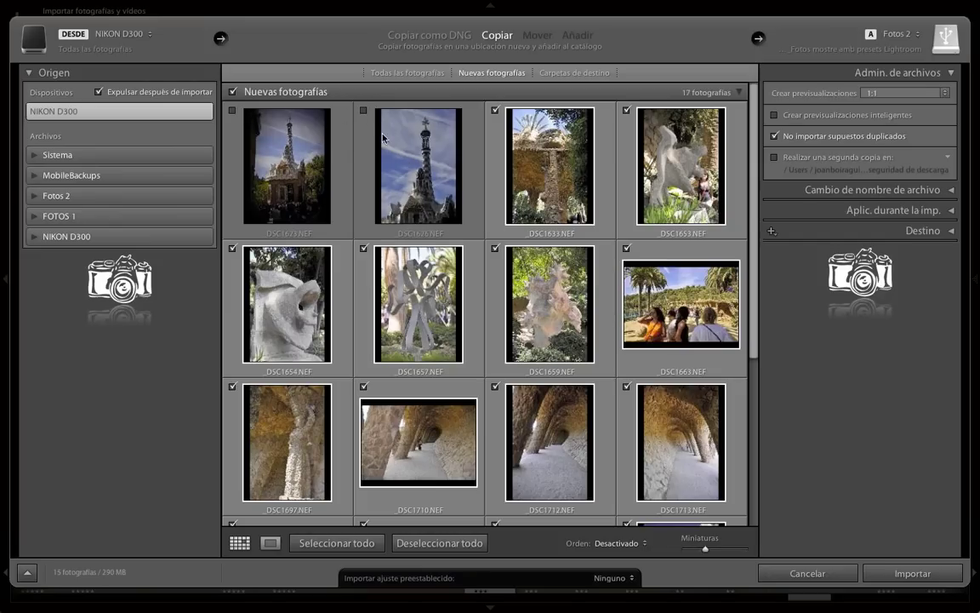
left_click(231, 109)
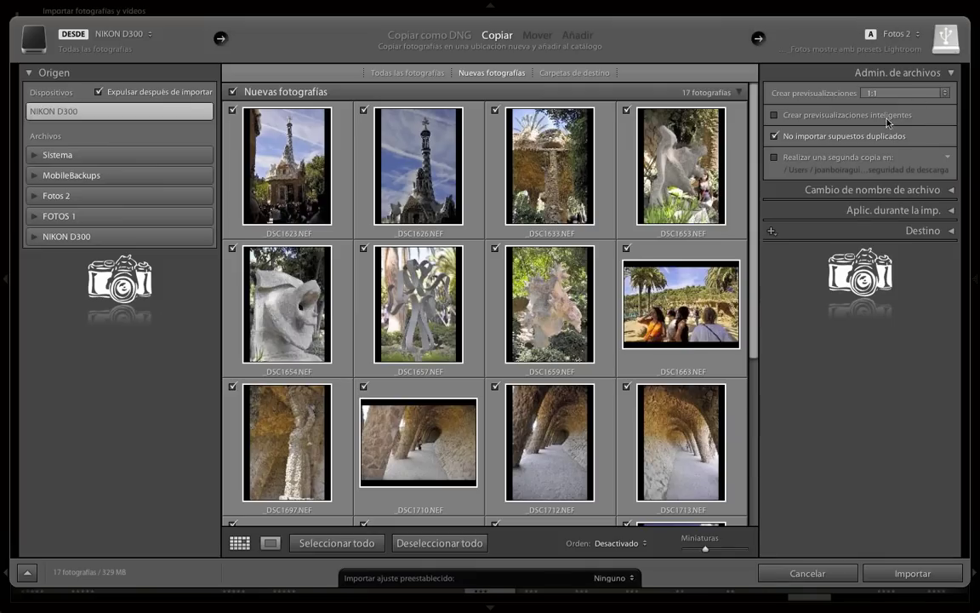
left_click(774, 156)
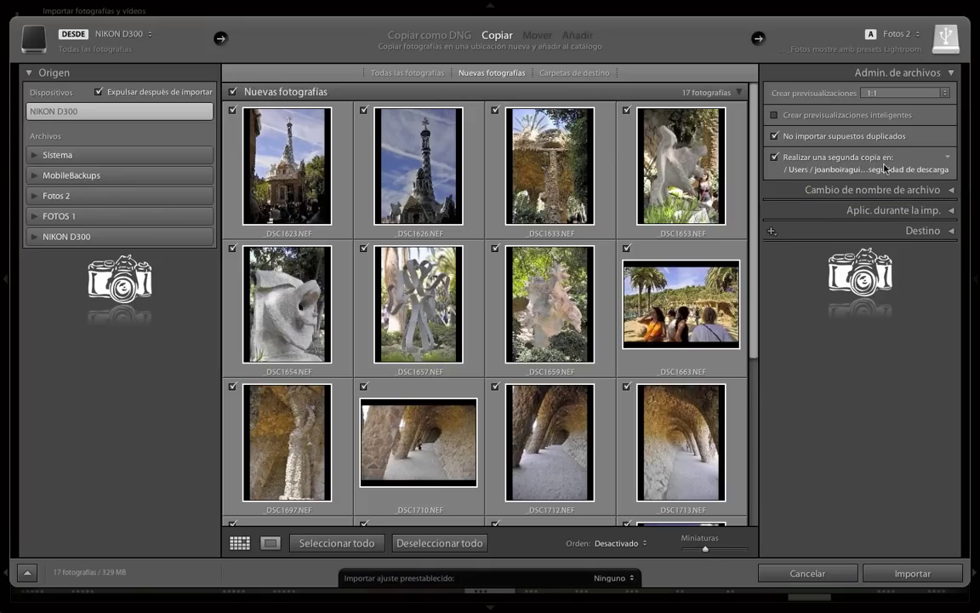
left_click(951, 169)
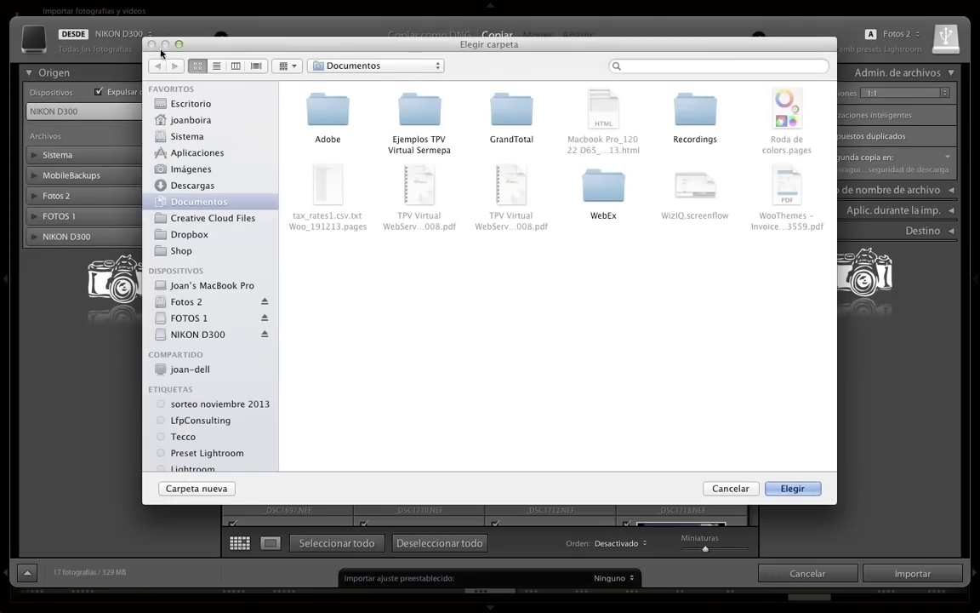
left_click(746, 489)
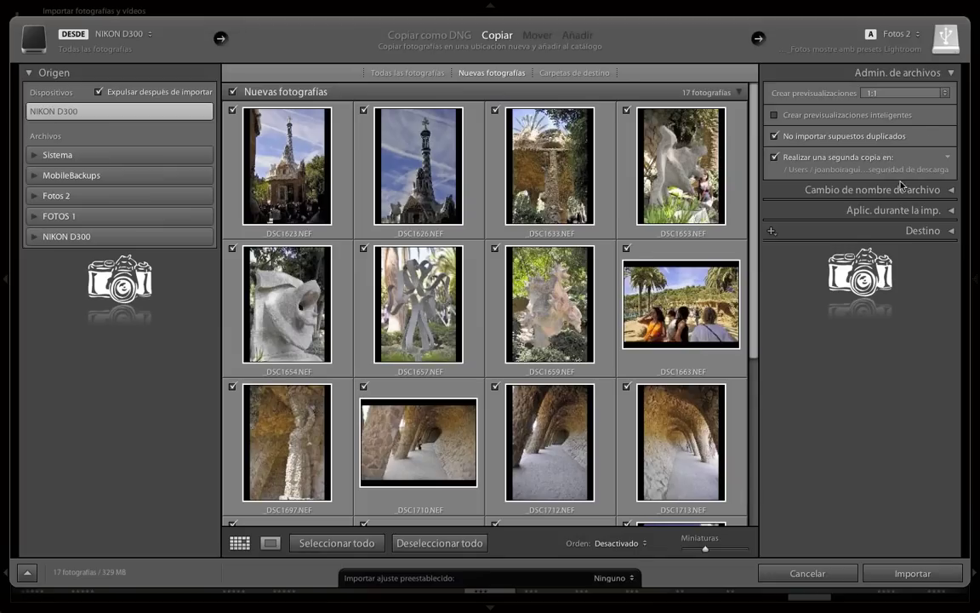
left_click(794, 159)
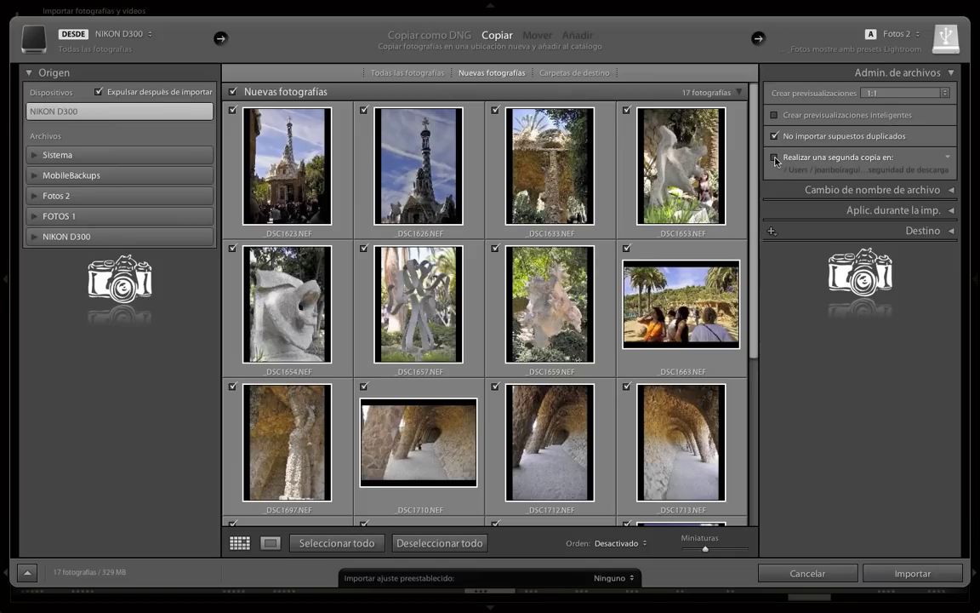
Tick 'Realizar una segunda copia en' so the import makes a second backup copy.
left_click(775, 157)
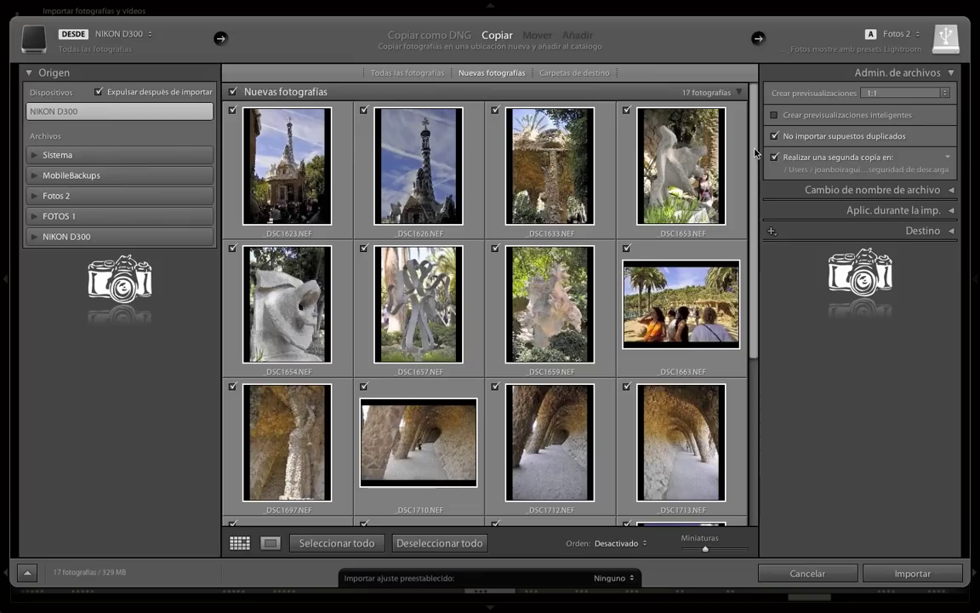
mouse_move(756, 153)
left_mouse_down()
mouse_move(755, 295)
mouse_move(785, 91)
left_mouse_up()
Untick 'Realizar una segunda copia en' and expand the 'Cambio de nombre de archivo' panel.
left_click(775, 158)
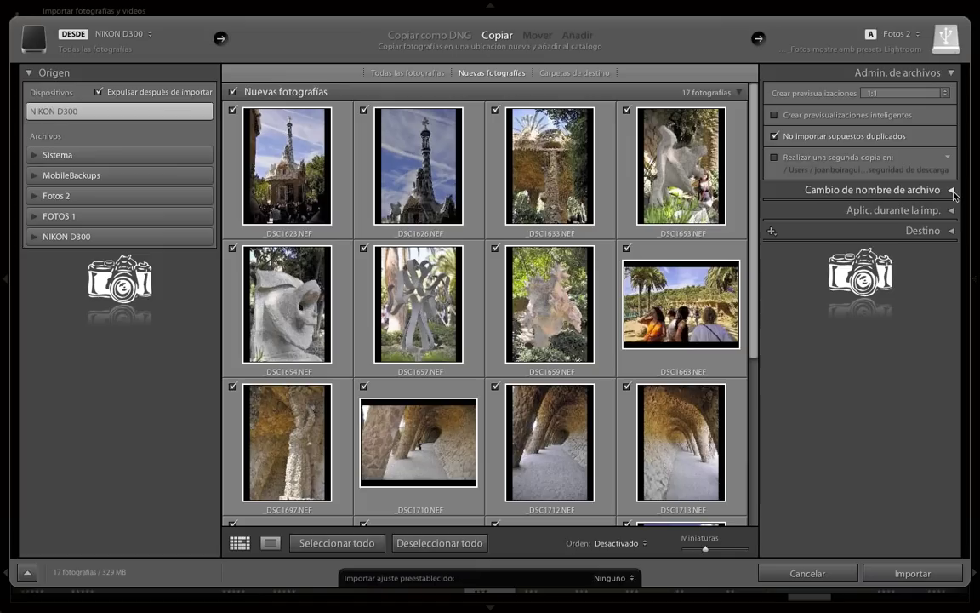
left_click(952, 192)
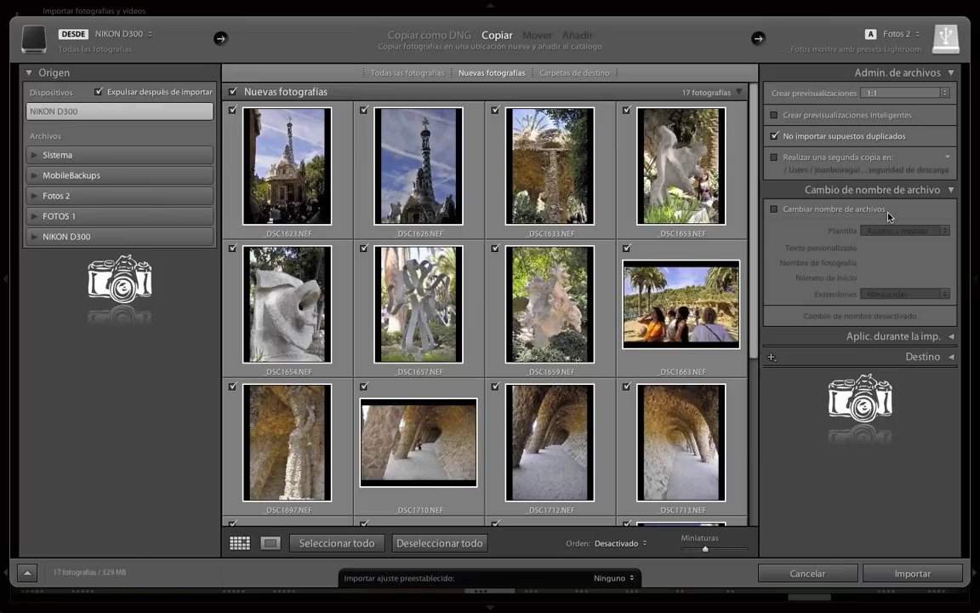
Turn on 'Cambiar nombre de archivos' and show the Plantilla rename templates.
left_click(773, 209)
left_click(946, 231)
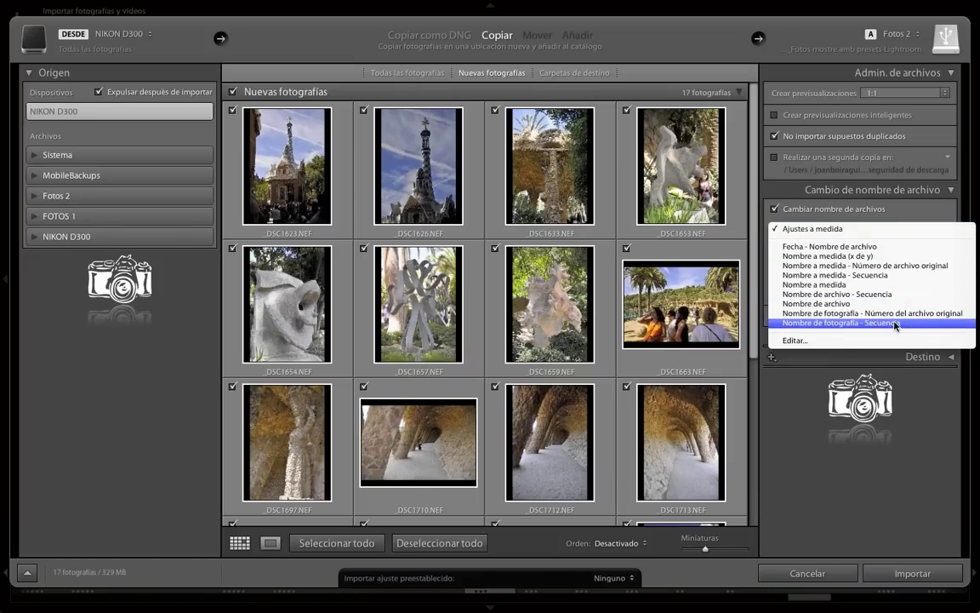
Load the 'Nombre a medida - Secuencia' preset in the template editor and delete all its tokens.
left_click(814, 341)
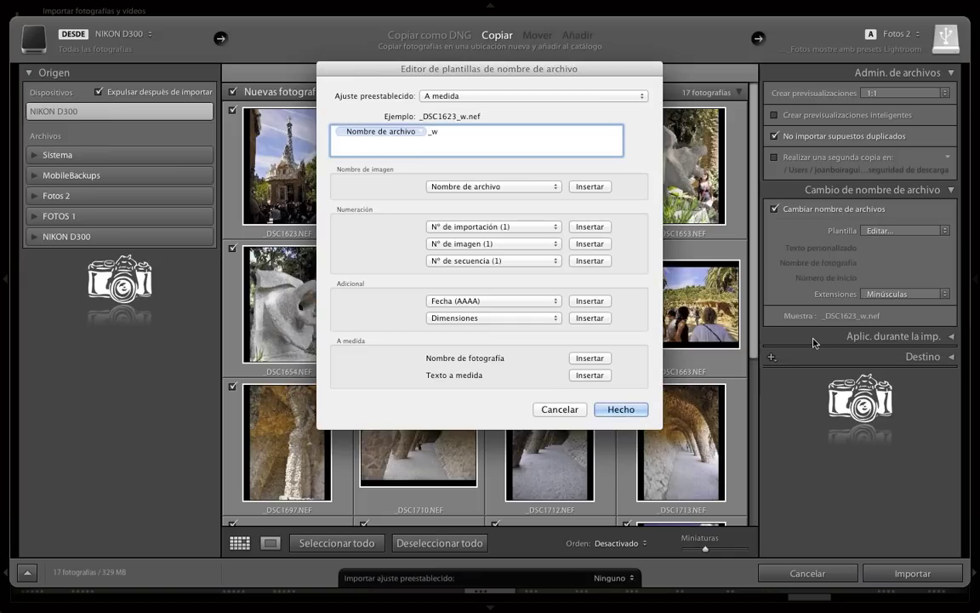
left_click(642, 96)
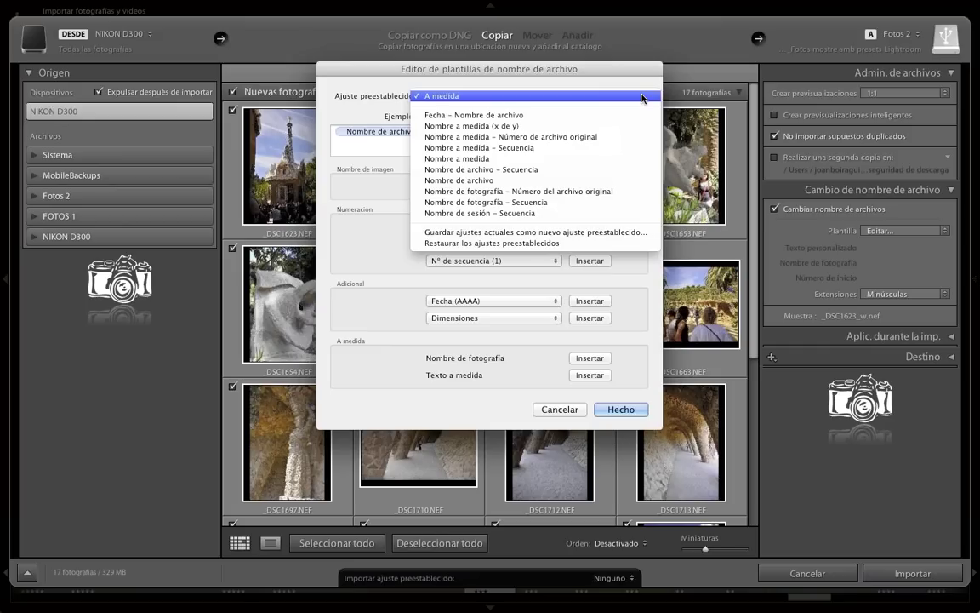
left_click(534, 148)
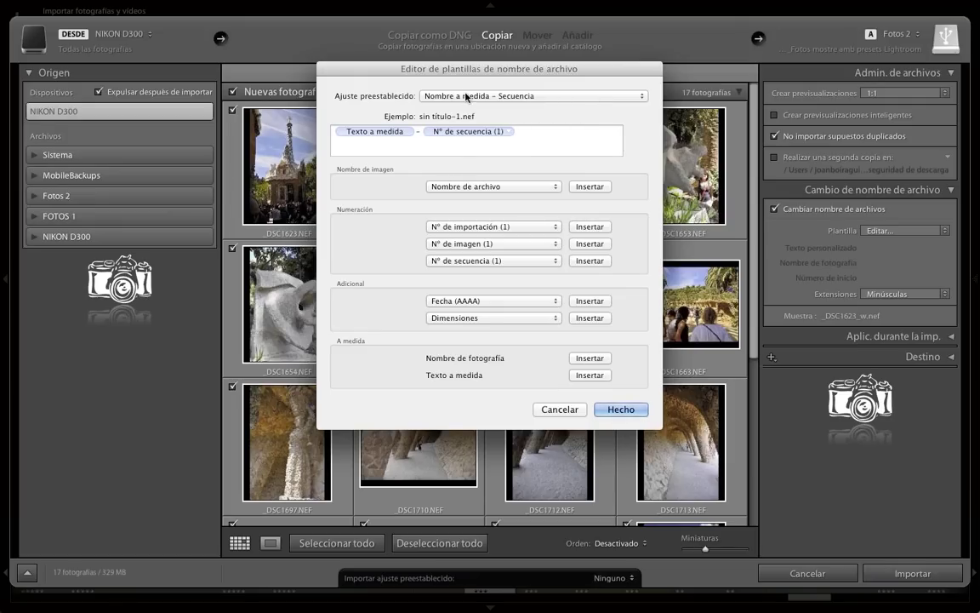
left_click(546, 138)
key("super+a")
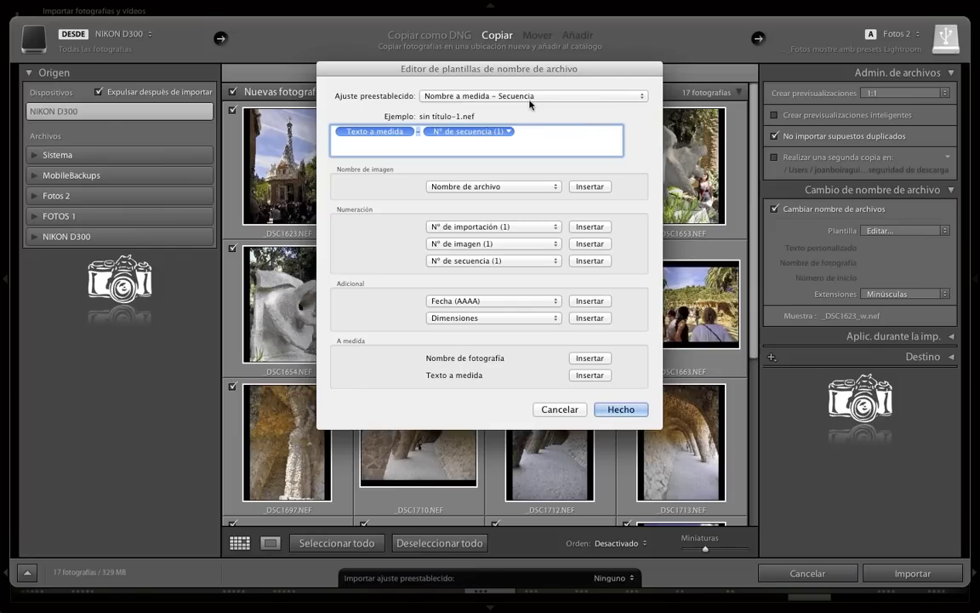
key("BackSpace")
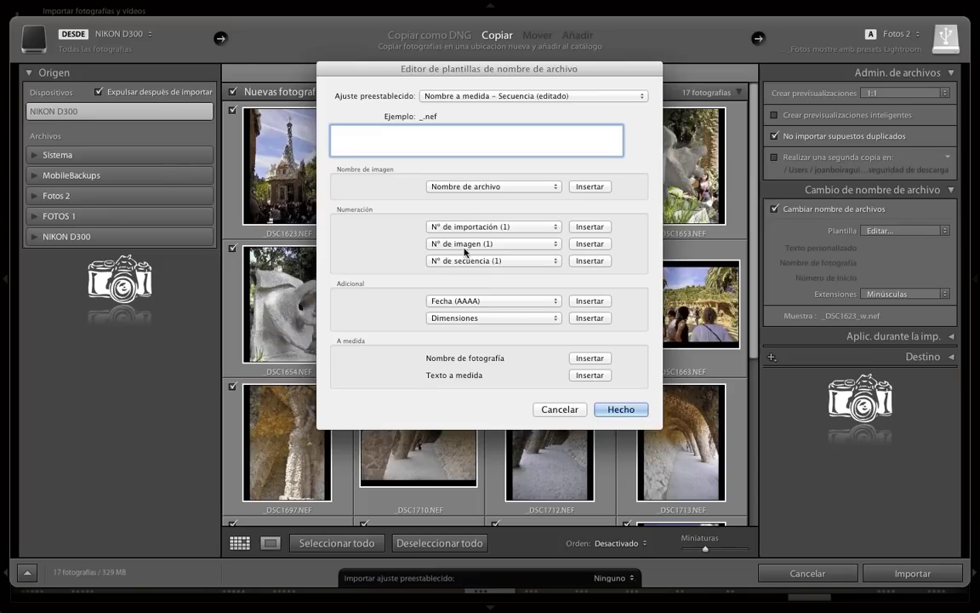
Build the template as a Texto a medida token followed by a hyphen, giving 'sin título -'.
left_click(593, 359)
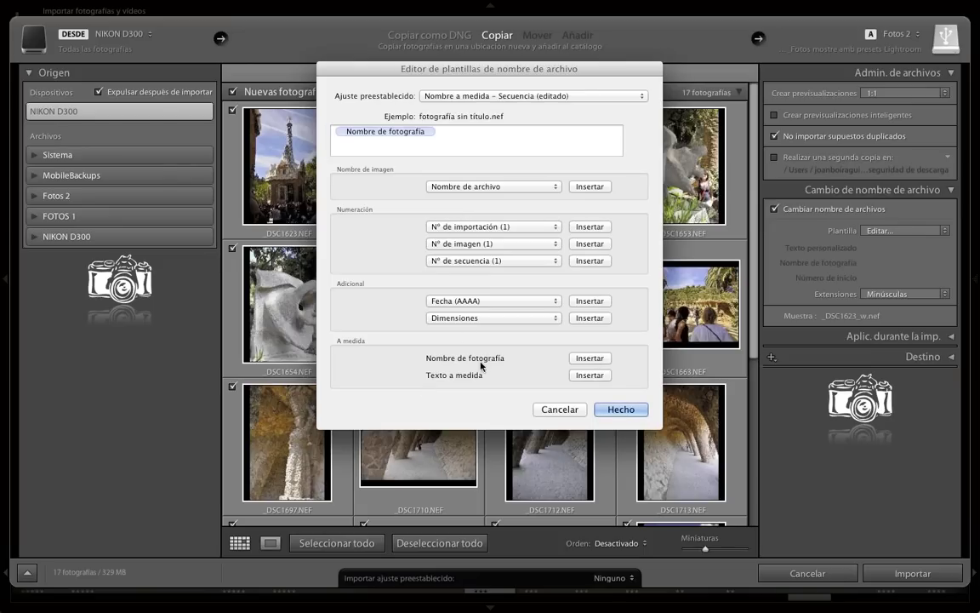
left_click(412, 130)
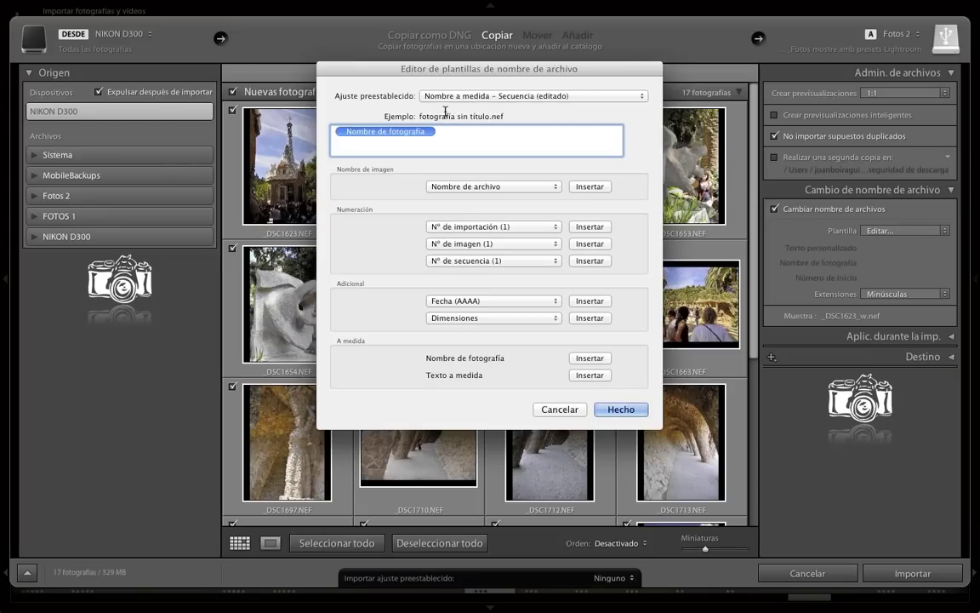
key("BackSpace")
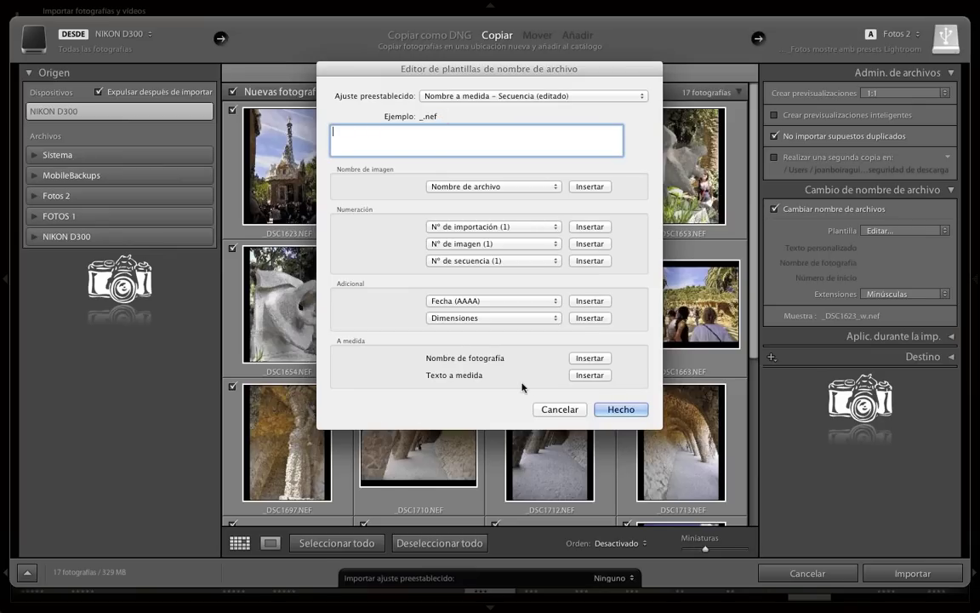
left_click(594, 375)
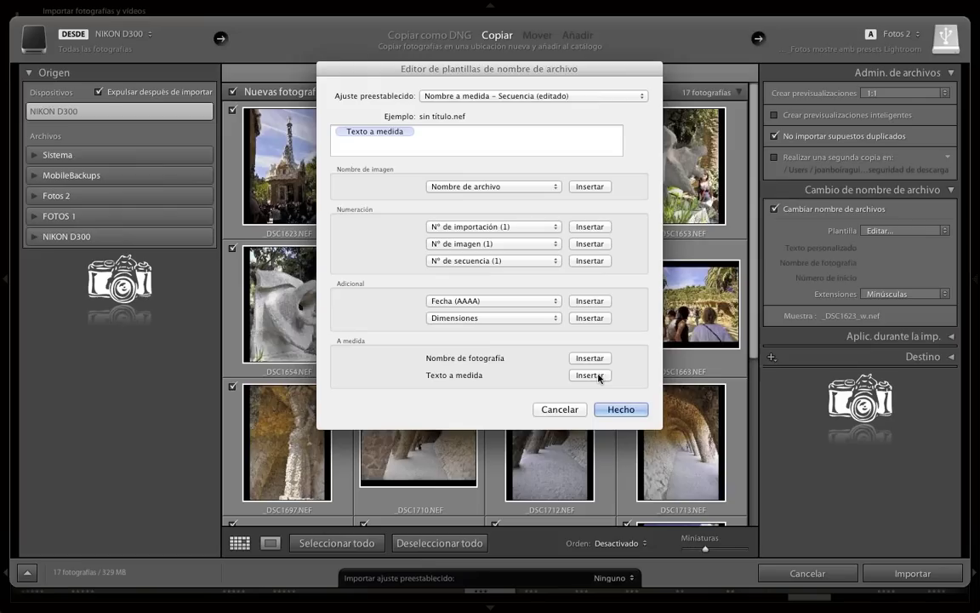
left_click(480, 136)
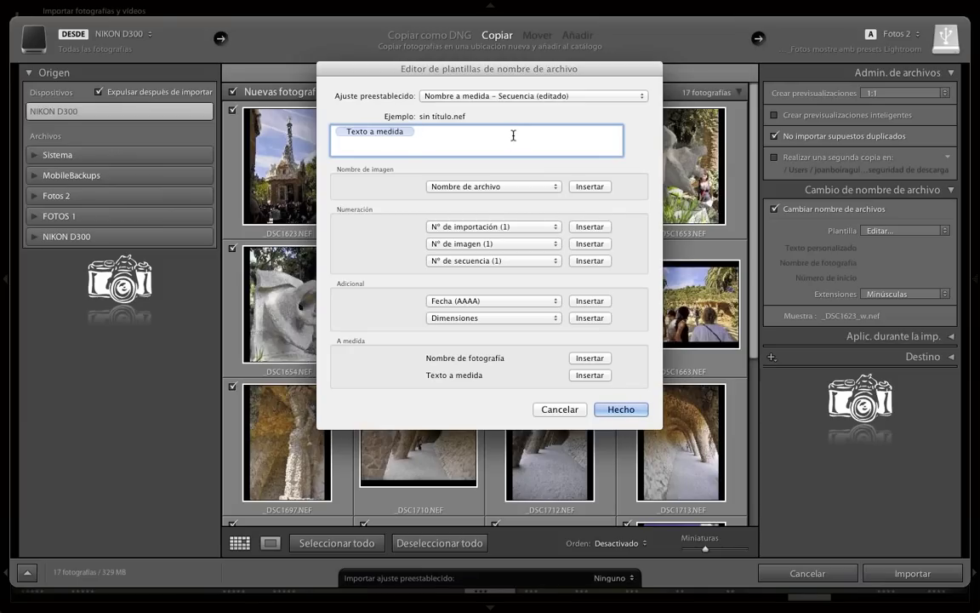
type("_")
key("BackSpace")
type("-")
Add a Nº de secuencia (0001) token after the hyphen.
left_click(556, 261)
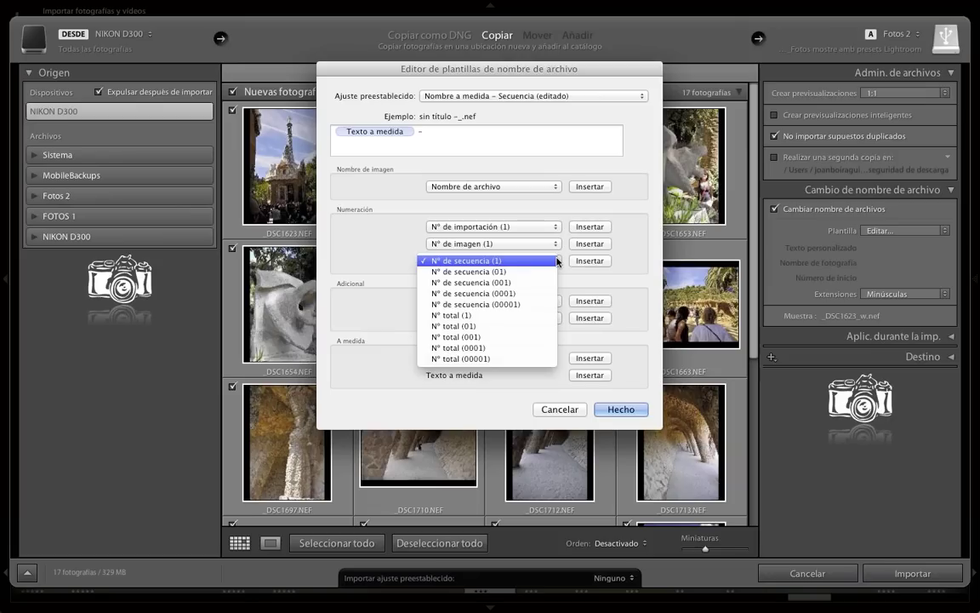
left_click(547, 294)
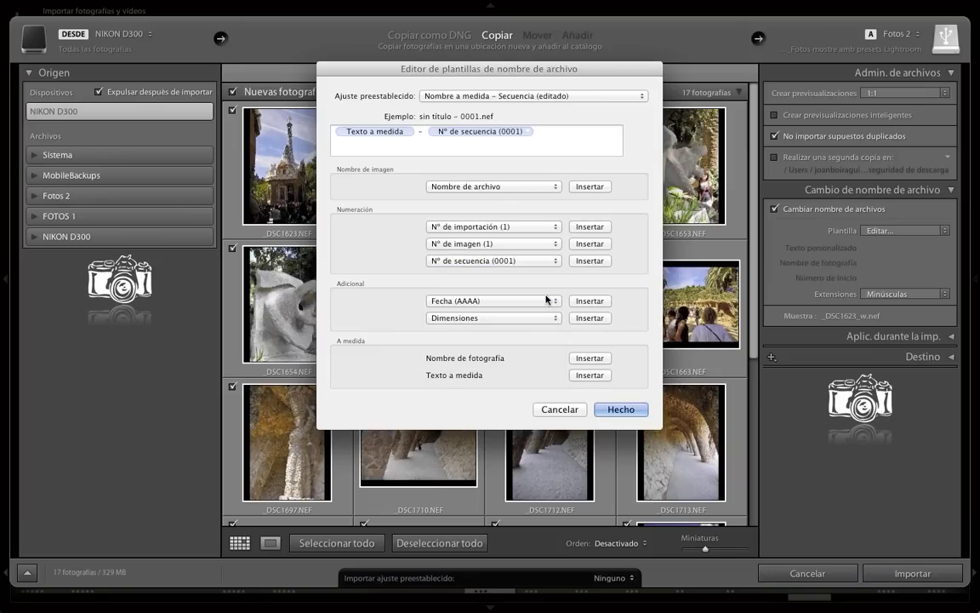
left_click(549, 260)
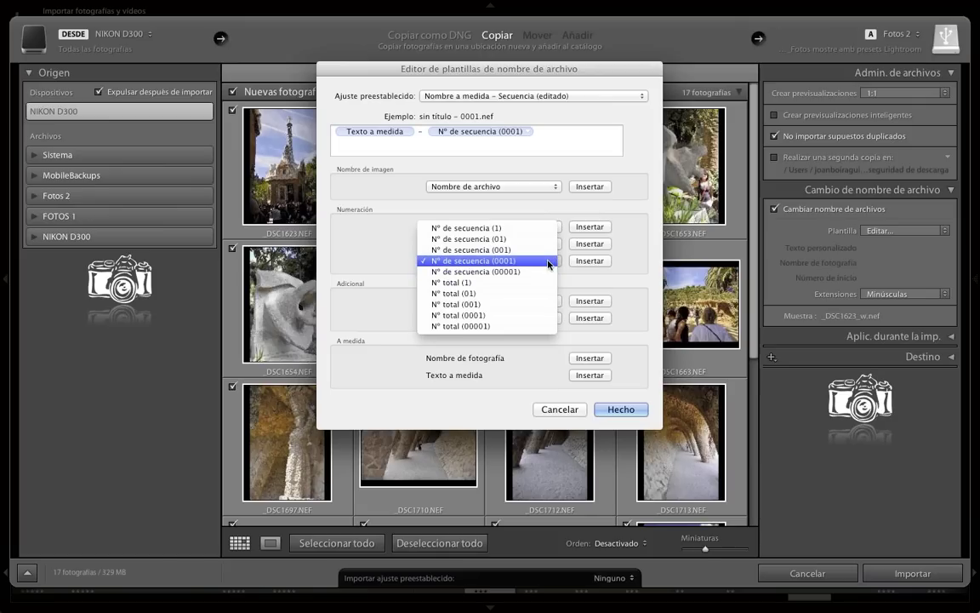
left_click(548, 261)
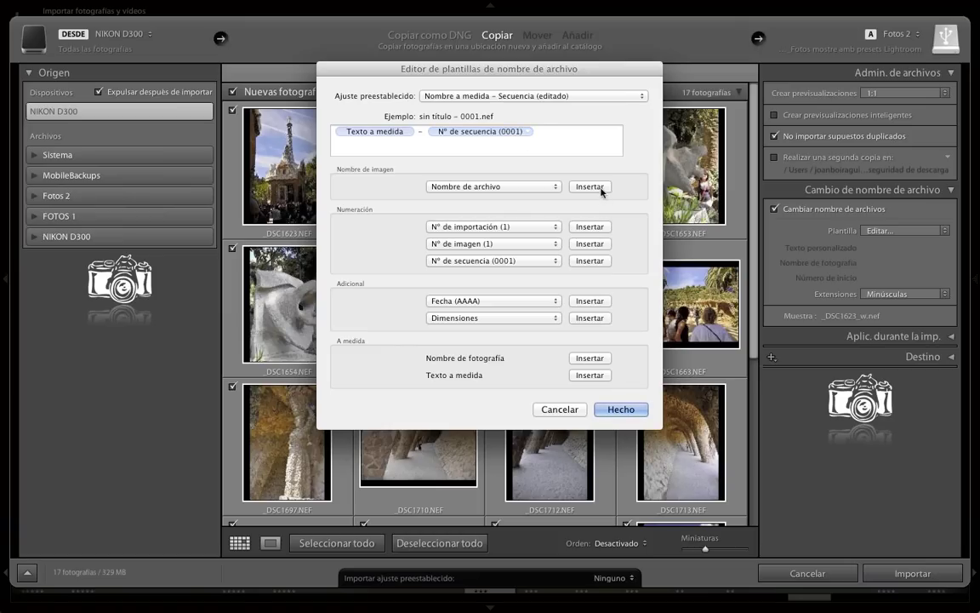
Try adding a Nº de importación (0001) token, then remove it again.
left_click(553, 187)
left_click(562, 168)
left_click(556, 224)
left_click(555, 226)
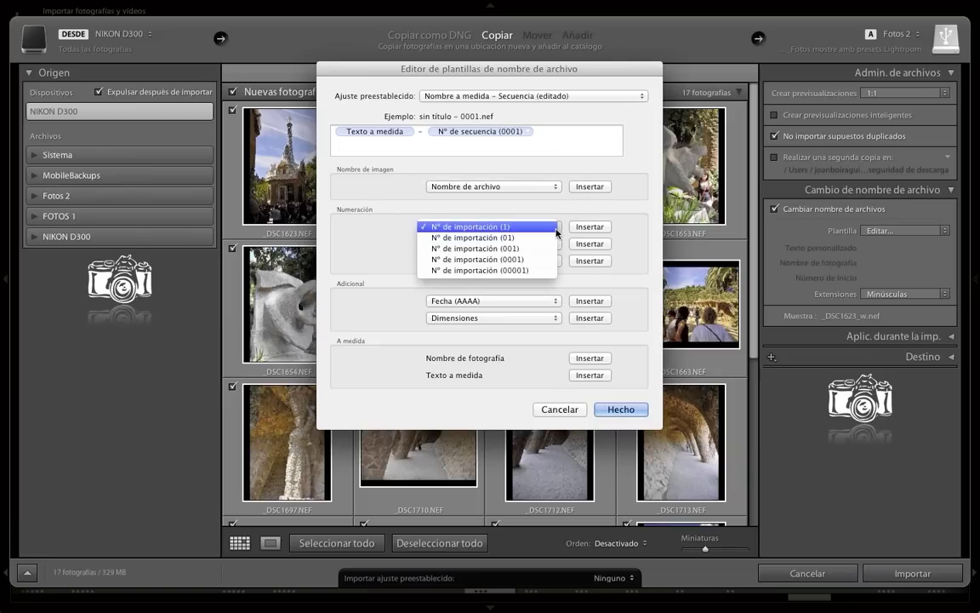
left_click(588, 227)
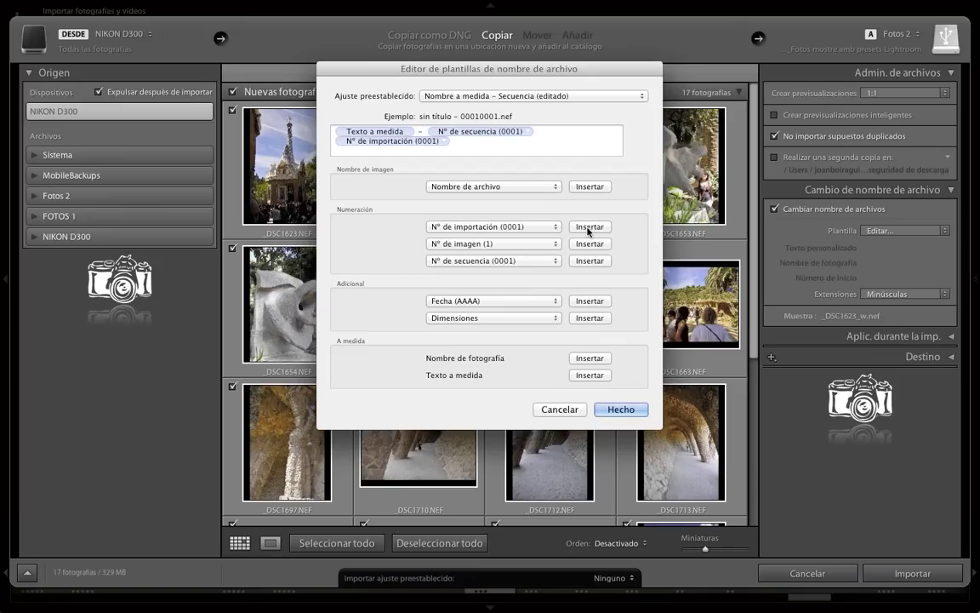
left_click(511, 144)
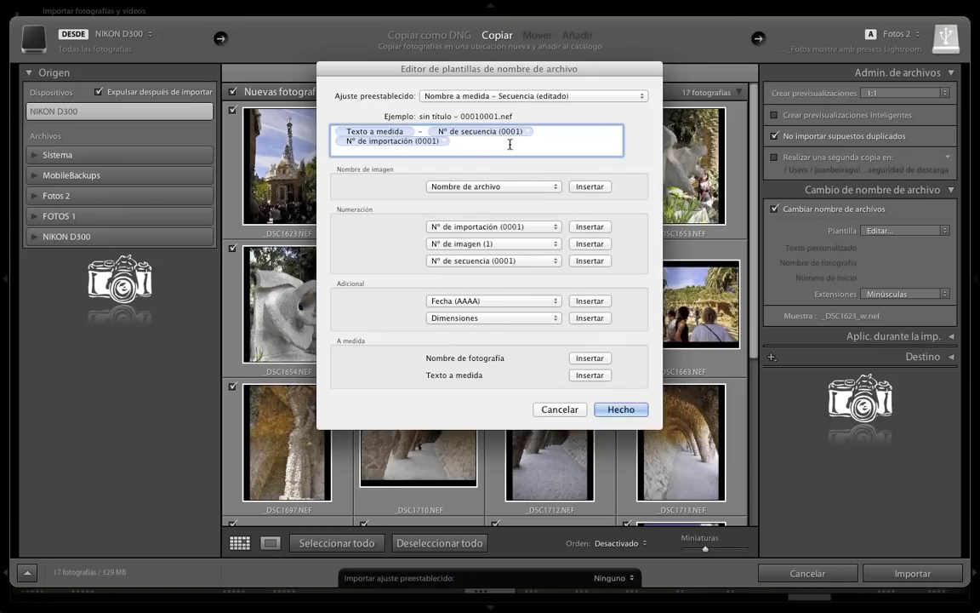
key("BackSpace")
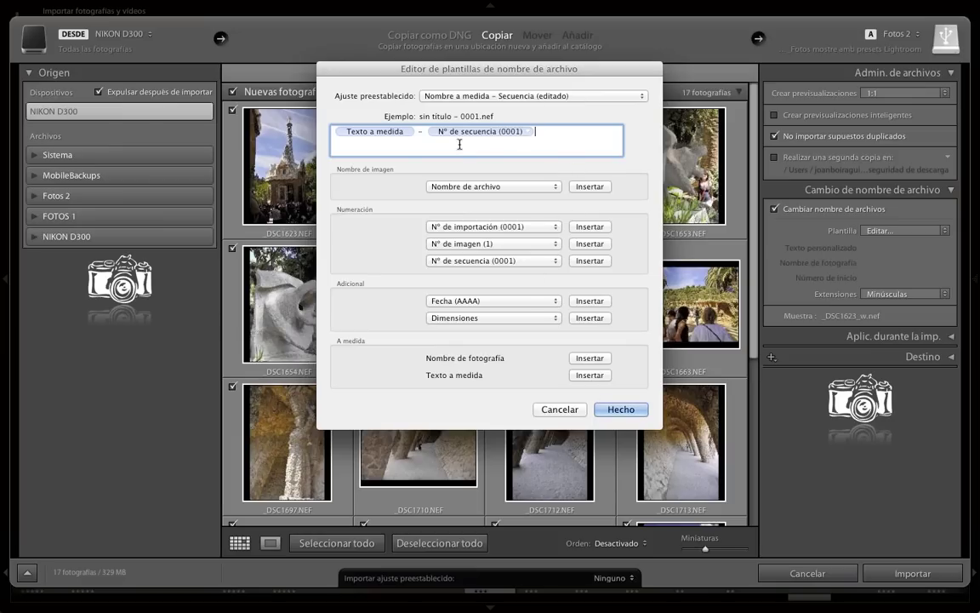
left_click(640, 100)
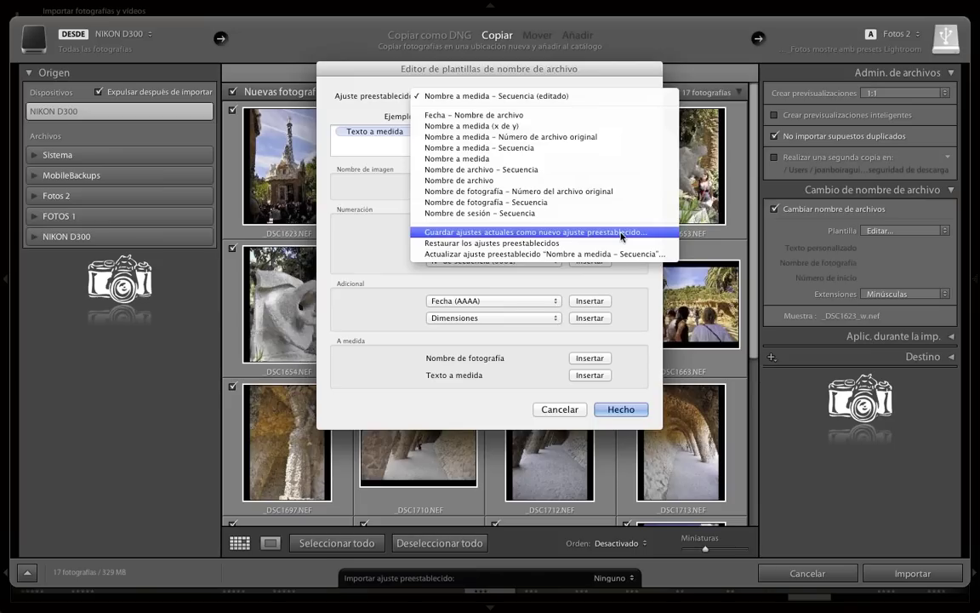
Start a new filename preset named 'Texto a medida – 0001'.
left_click(622, 237)
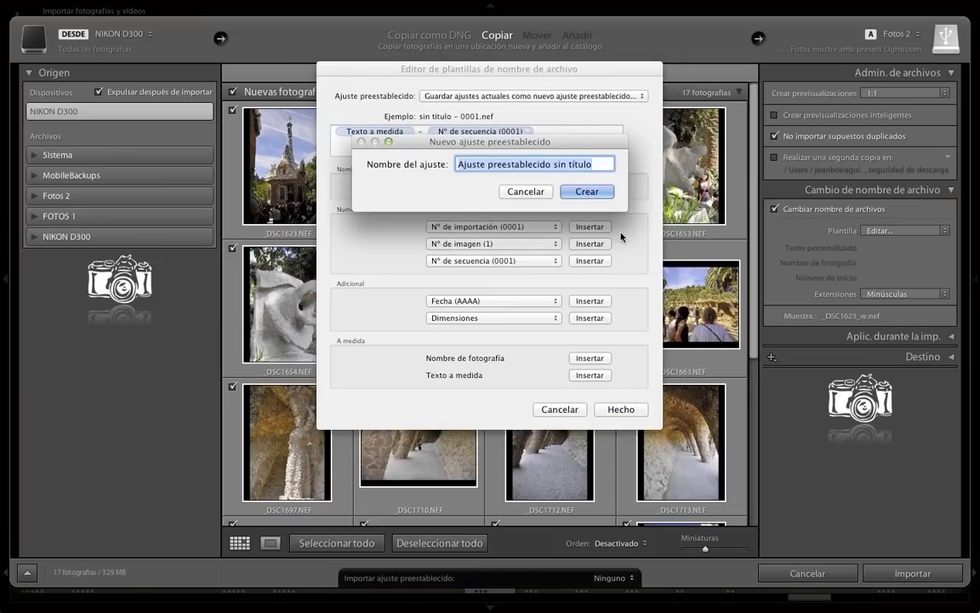
type("Texto a medi")
key("BackSpace")
type("da")
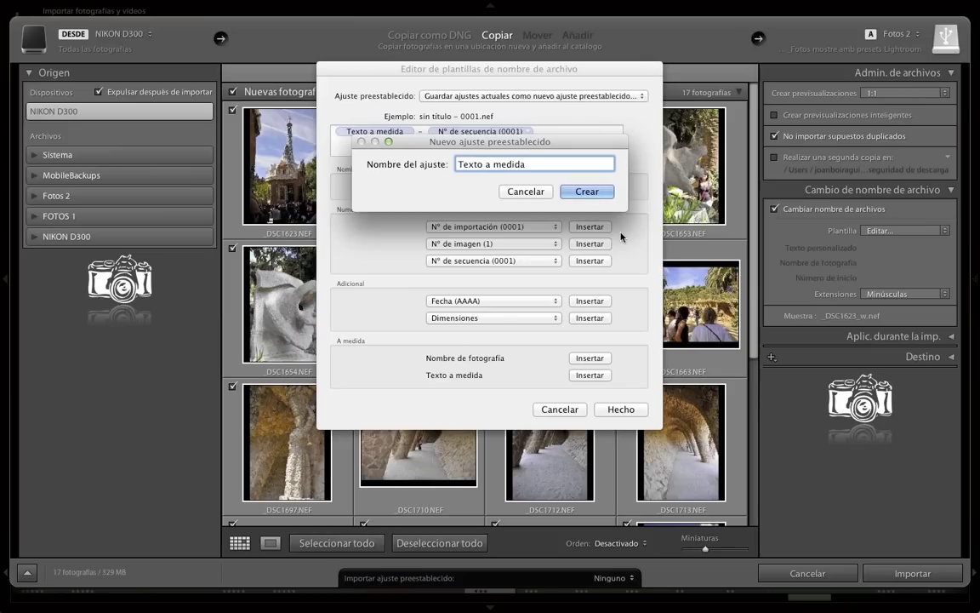
type(" – ")
type("0001")
Cancel the save and replace the ' -' separator with an underscore.
left_click(525, 192)
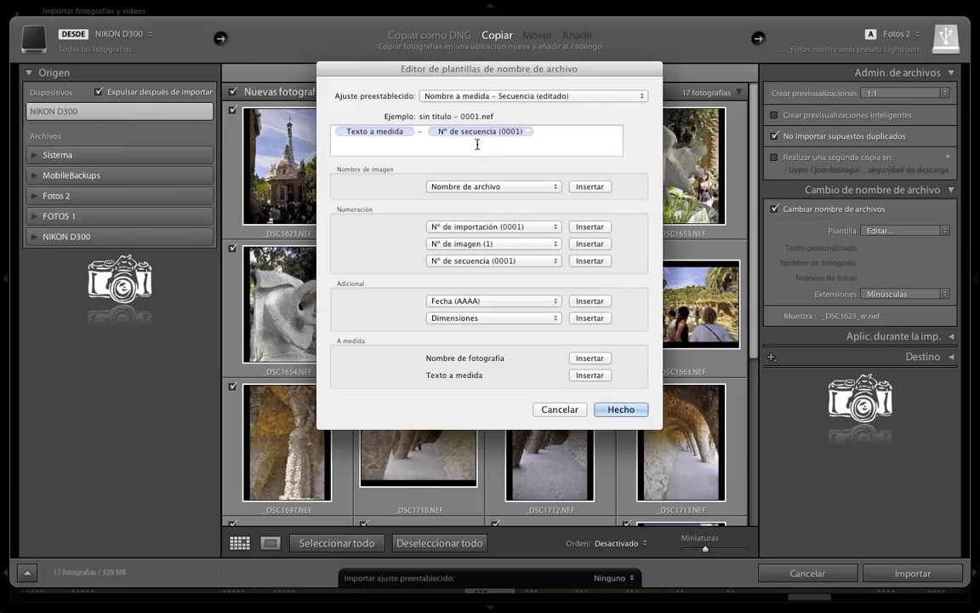
left_click(429, 132)
left_click(423, 132)
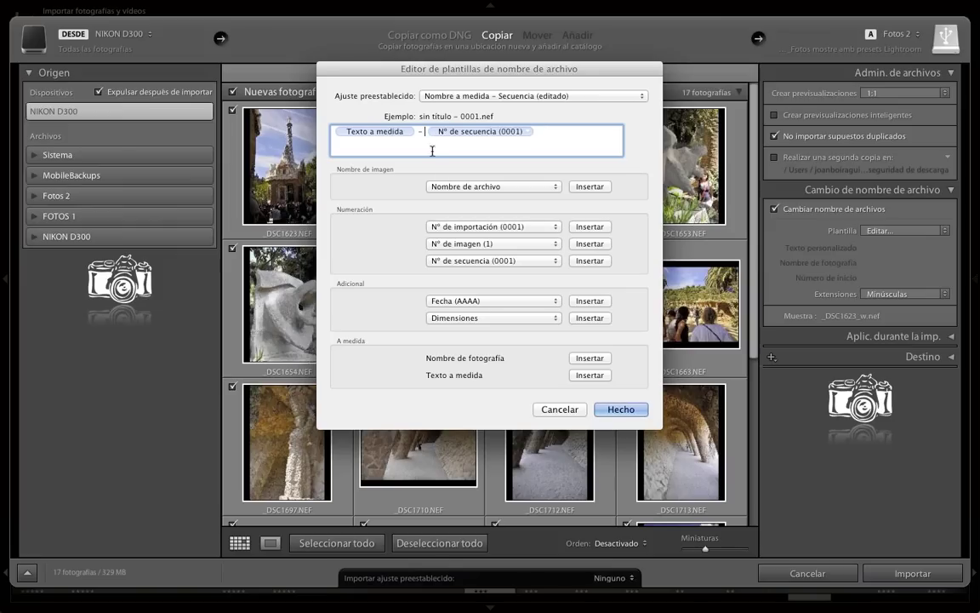
key("BackSpace")
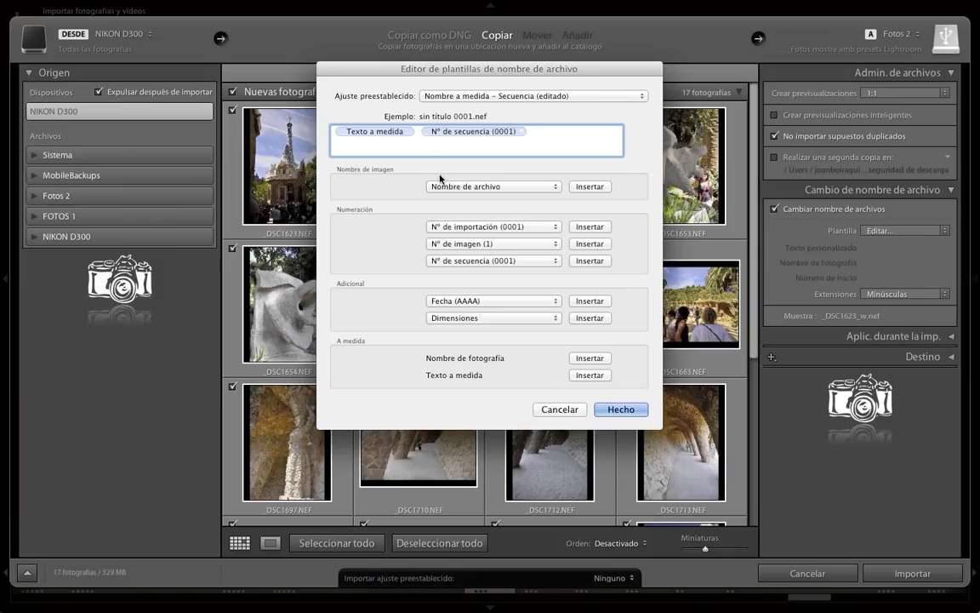
type("_")
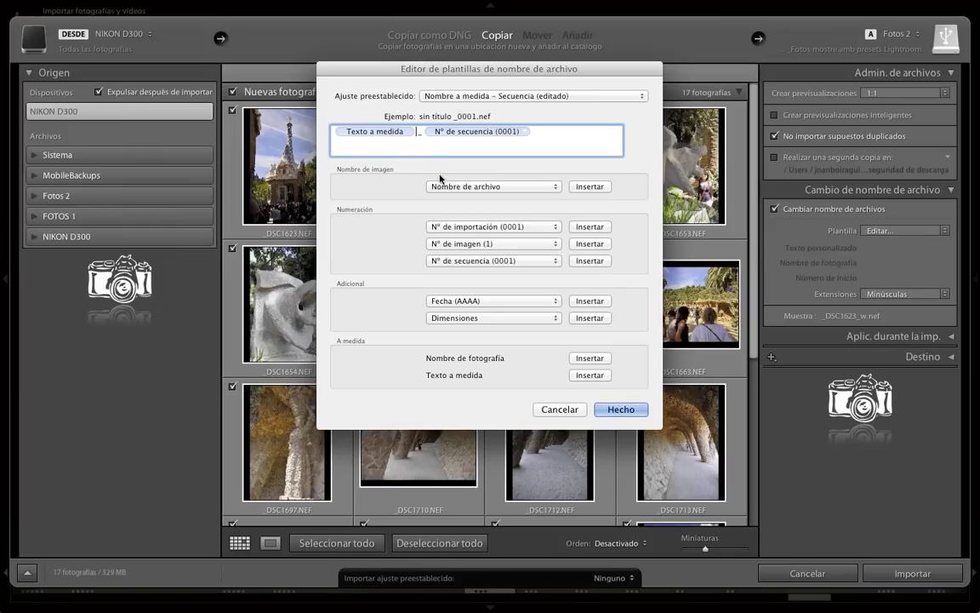
key("BackSpace")
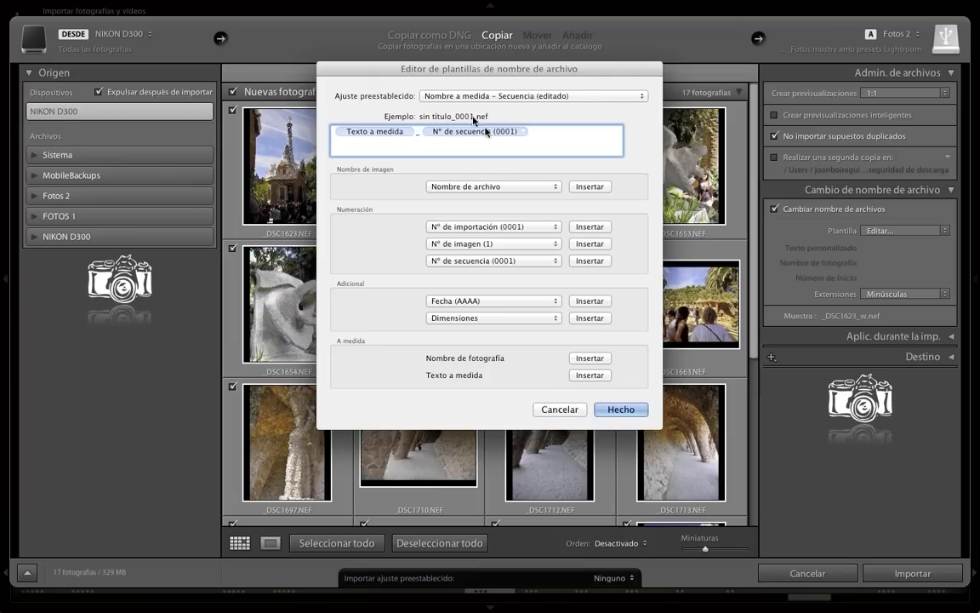
Save the template as a new preset named 'Texto a medida_0001'.
left_click(623, 96)
left_click(624, 231)
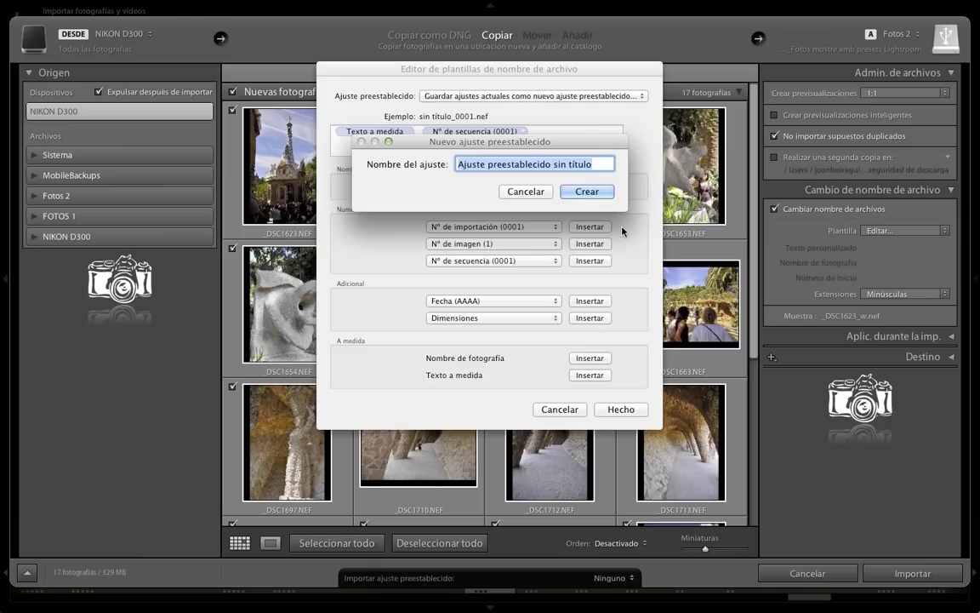
type("Texto a medida_0001")
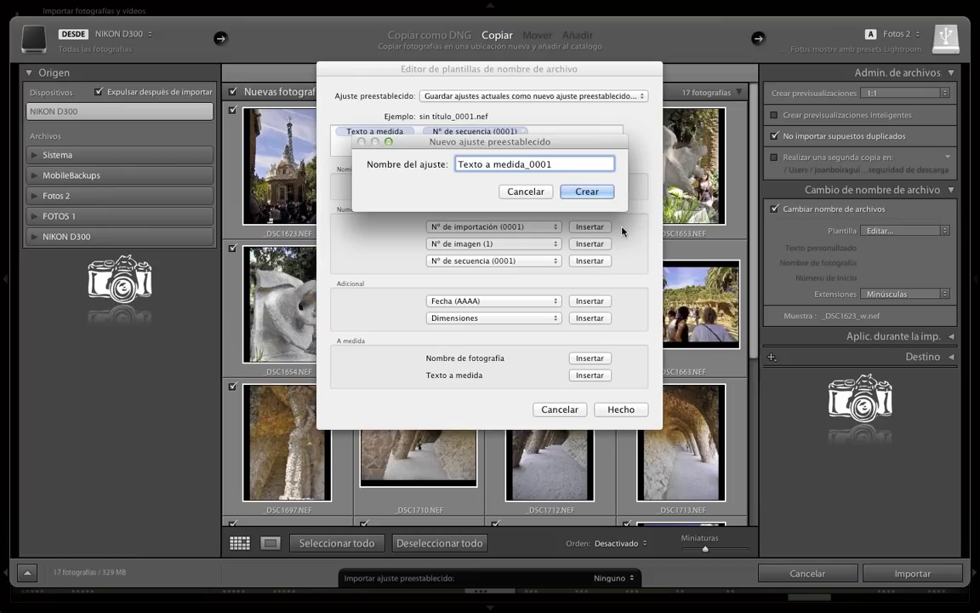
left_click(585, 192)
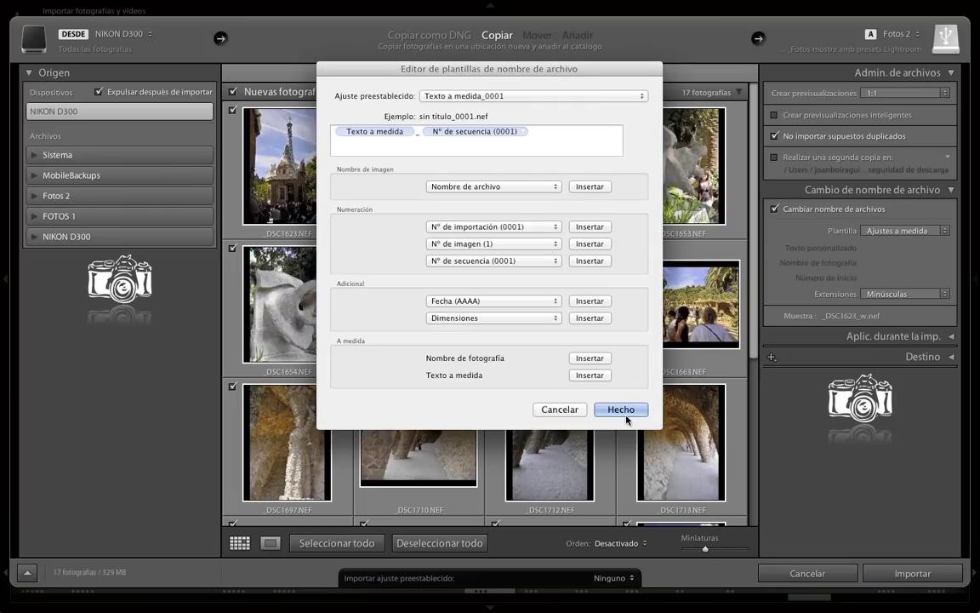
Close the template editor and check that 'Texto a medida_0001' appears among rename templates.
left_click(624, 411)
left_click(943, 233)
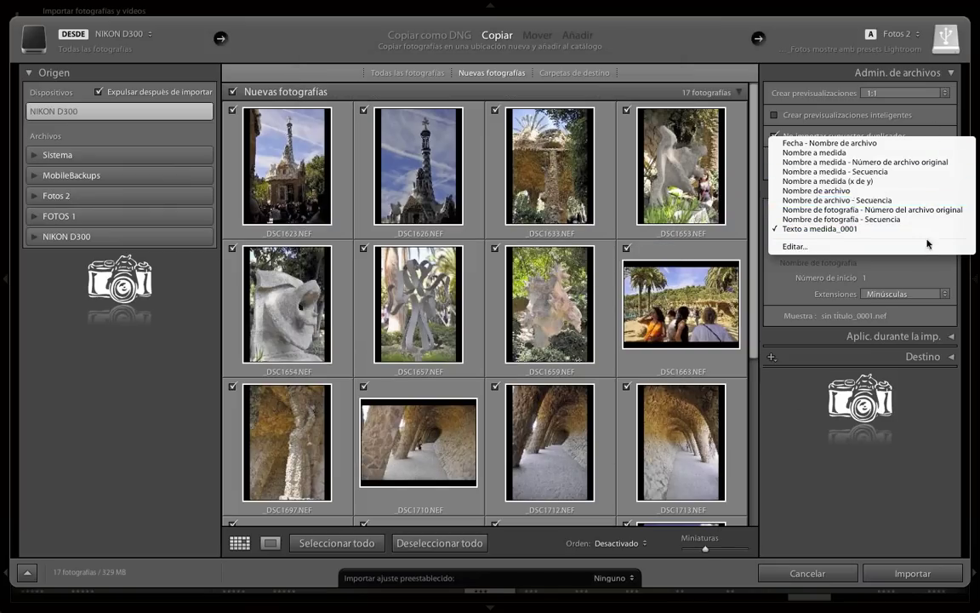
left_click(842, 191)
left_click(940, 230)
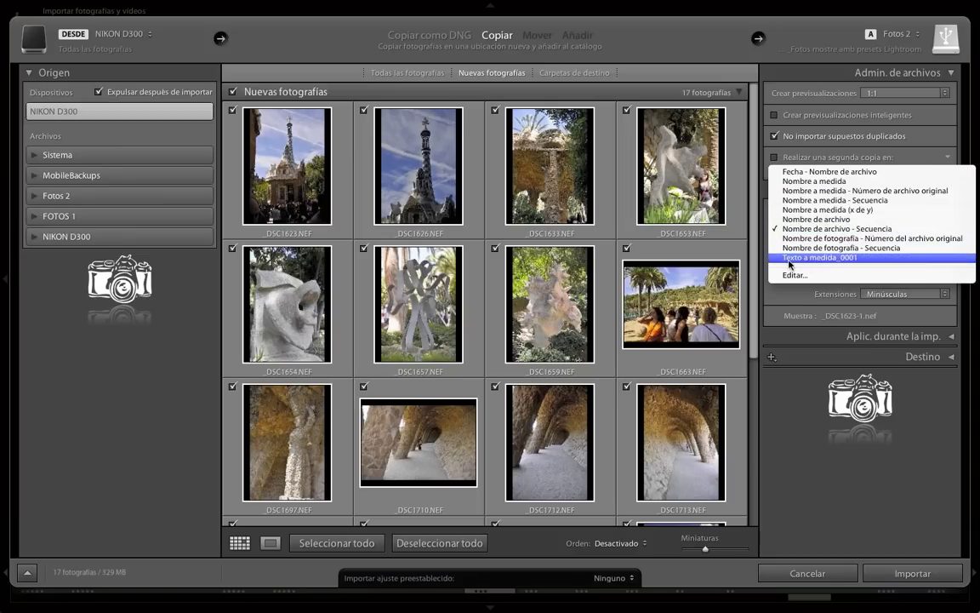
Rename with Texto a medida_0001 using custom text 'Foto', start number 51, lowercase extensions.
left_click(842, 257)
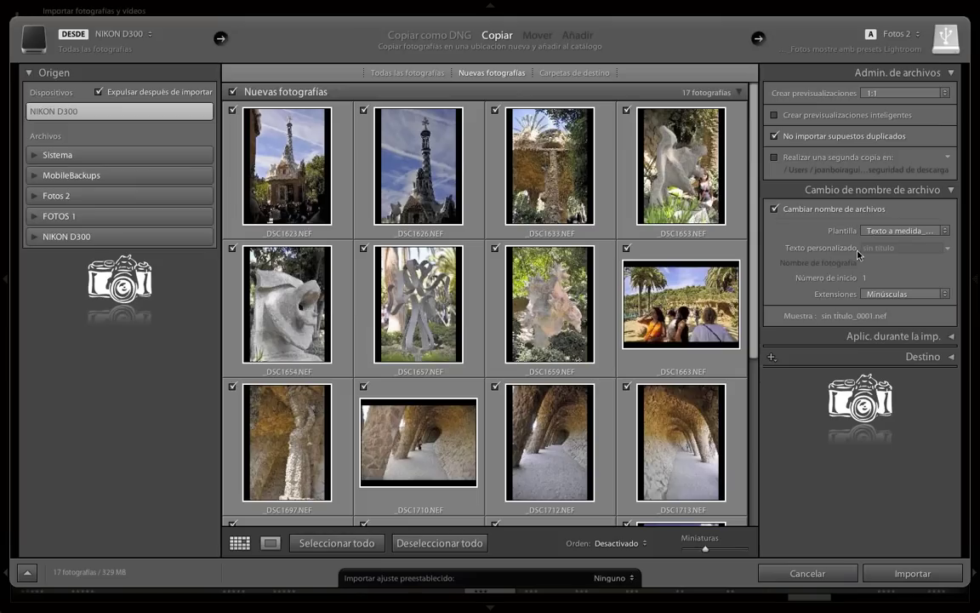
left_click(873, 248)
type("Foto")
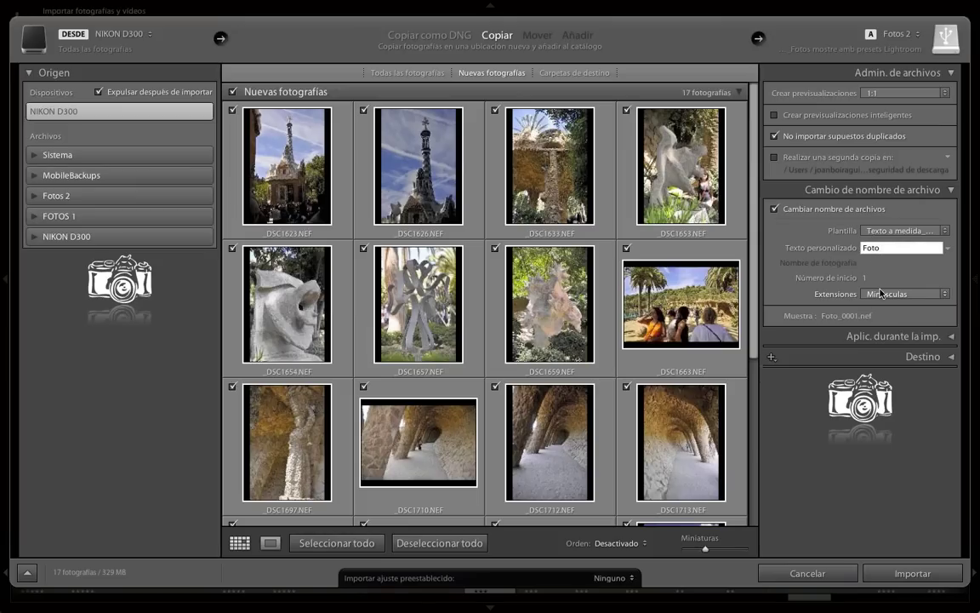
left_click_drag(866, 281, 904, 278)
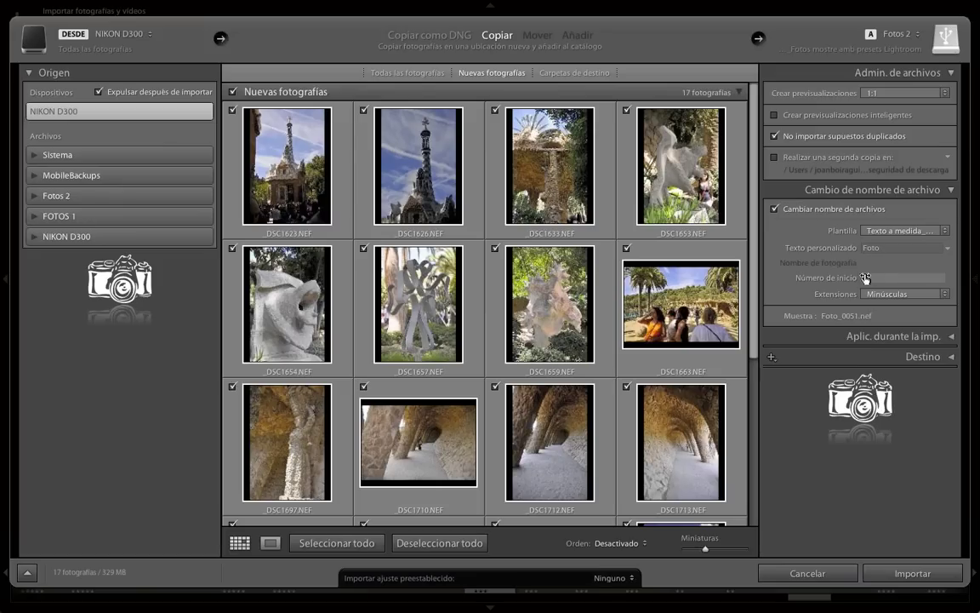
left_click(943, 292)
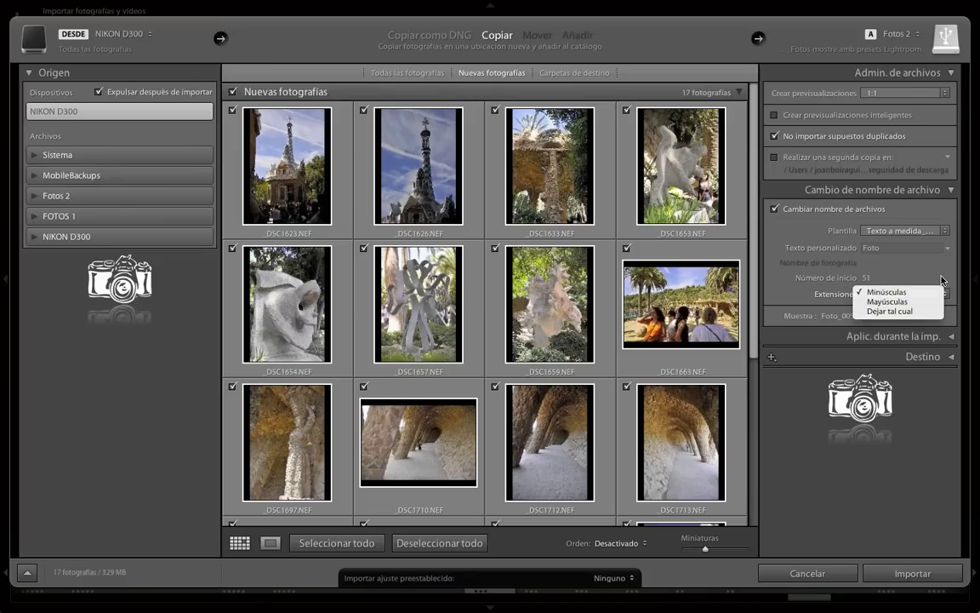
left_click(943, 280)
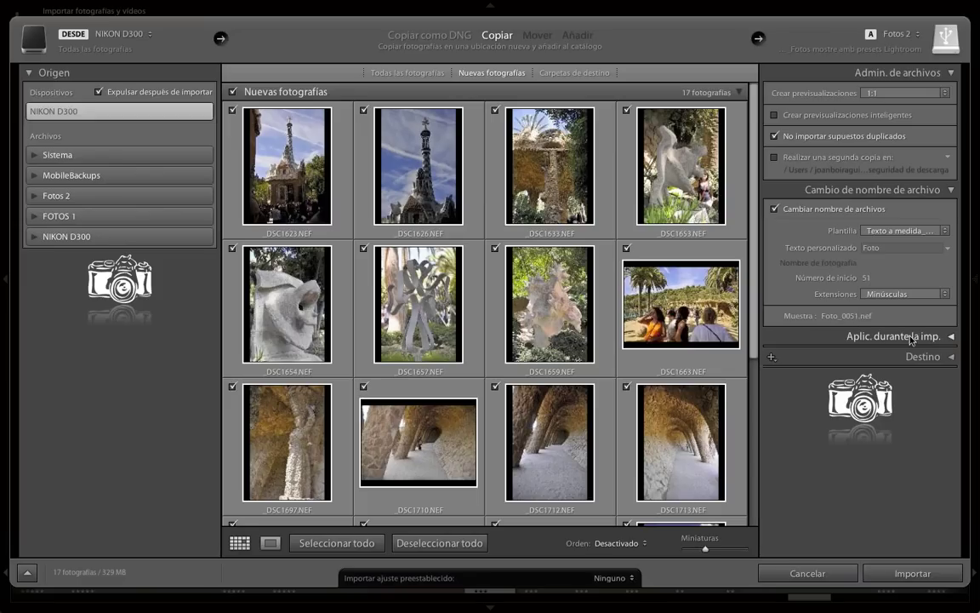
Collapse the renaming and file handling panels and expand Aplic. durante la imp.
left_click(950, 189)
left_click(951, 72)
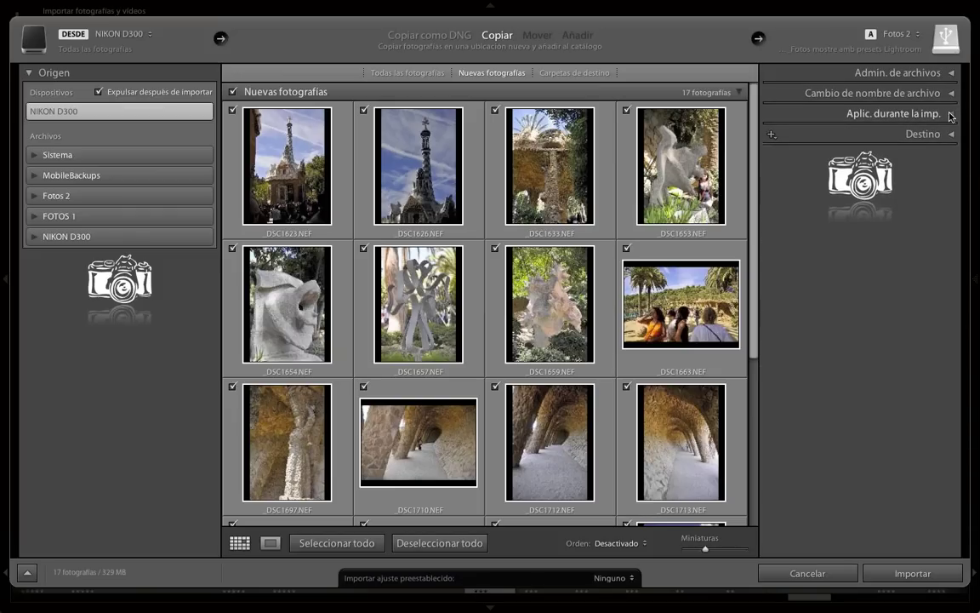
left_click(951, 114)
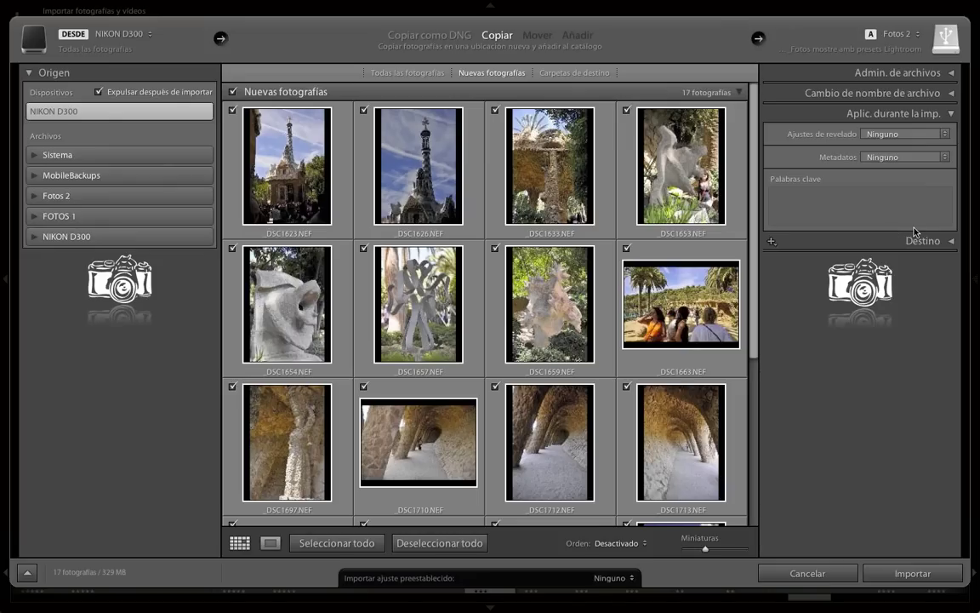
Browse the Ajustes de revelado presets, keeping develop settings at Ninguno.
left_click(944, 134)
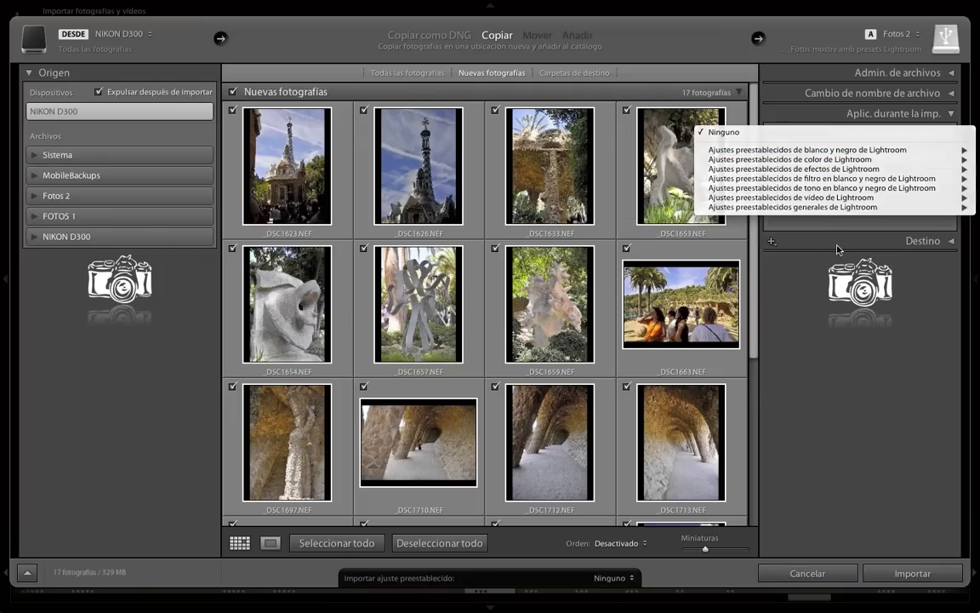
left_click(877, 133)
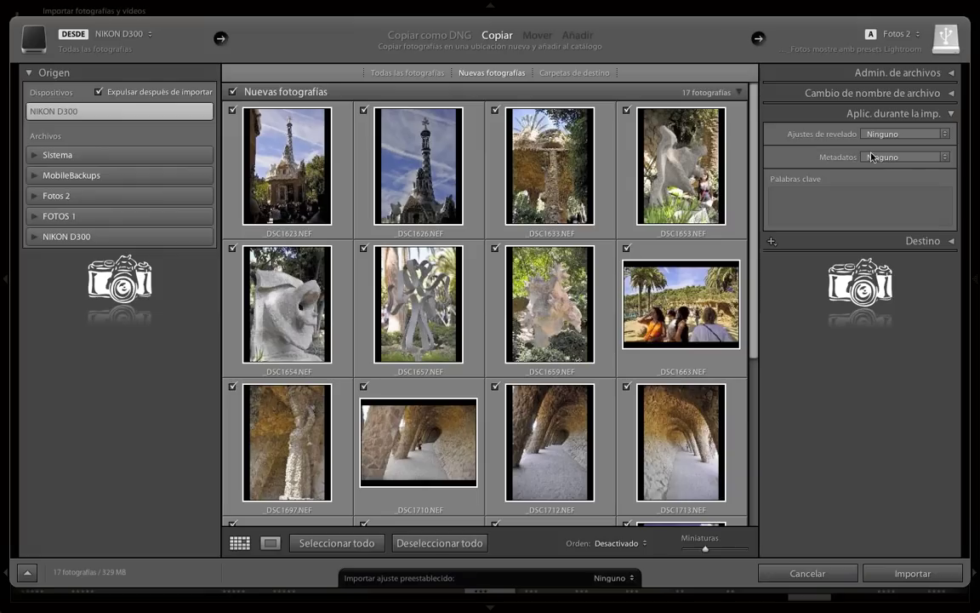
left_click(943, 135)
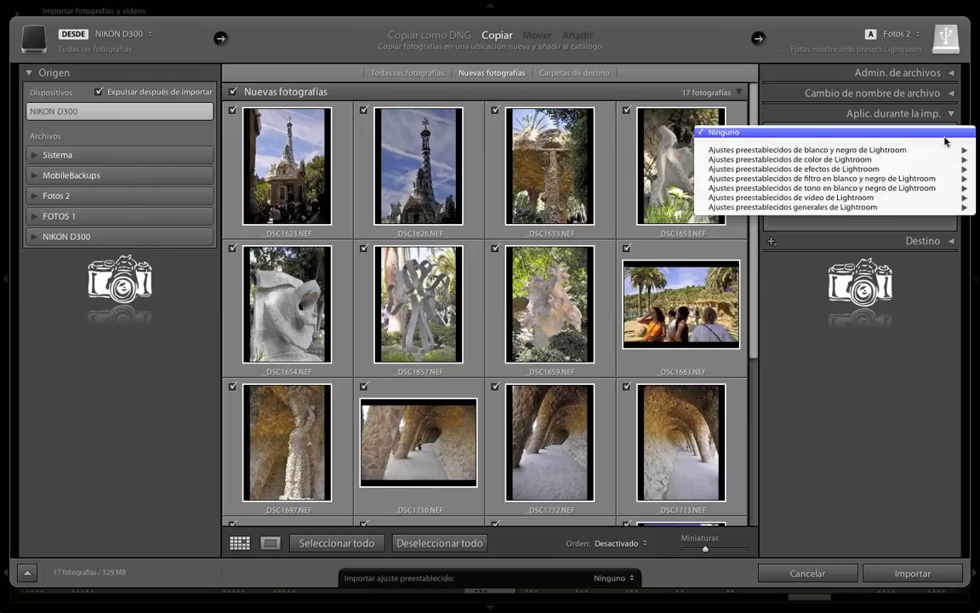
mouse_move(793, 207)
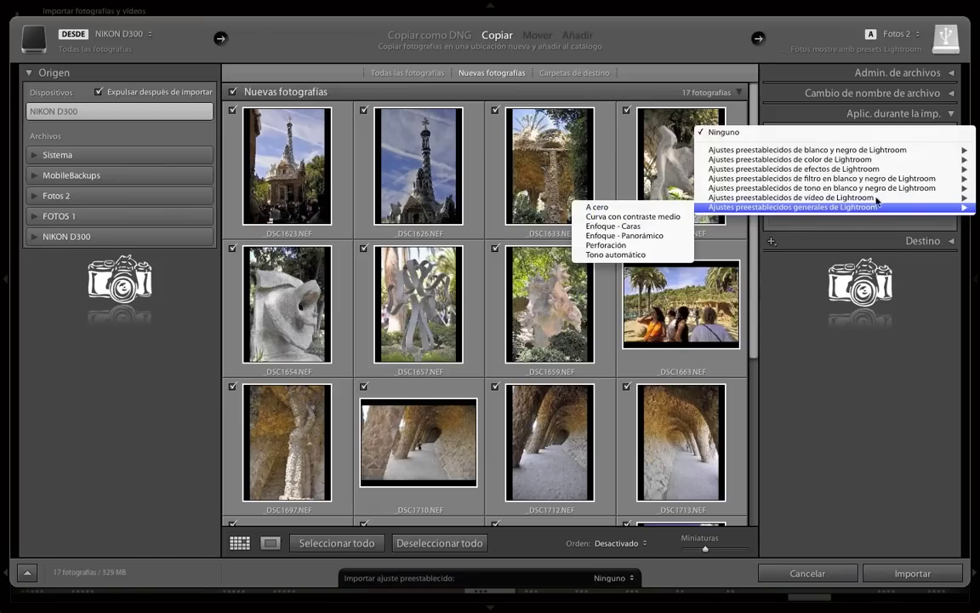
Leave Ajustes de revelado at Ninguno and show the Metadatos preset options.
left_click(804, 272)
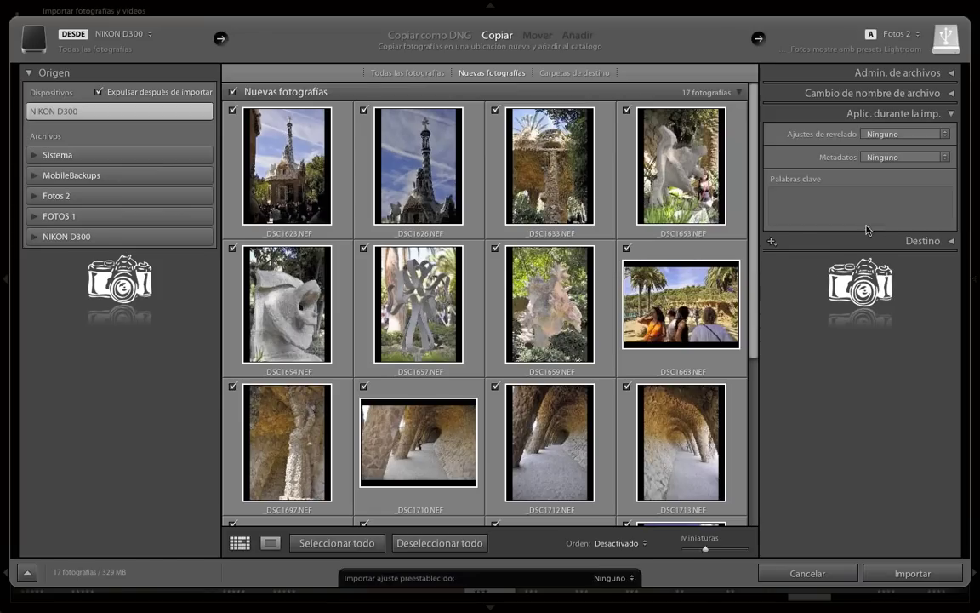
left_click(934, 136)
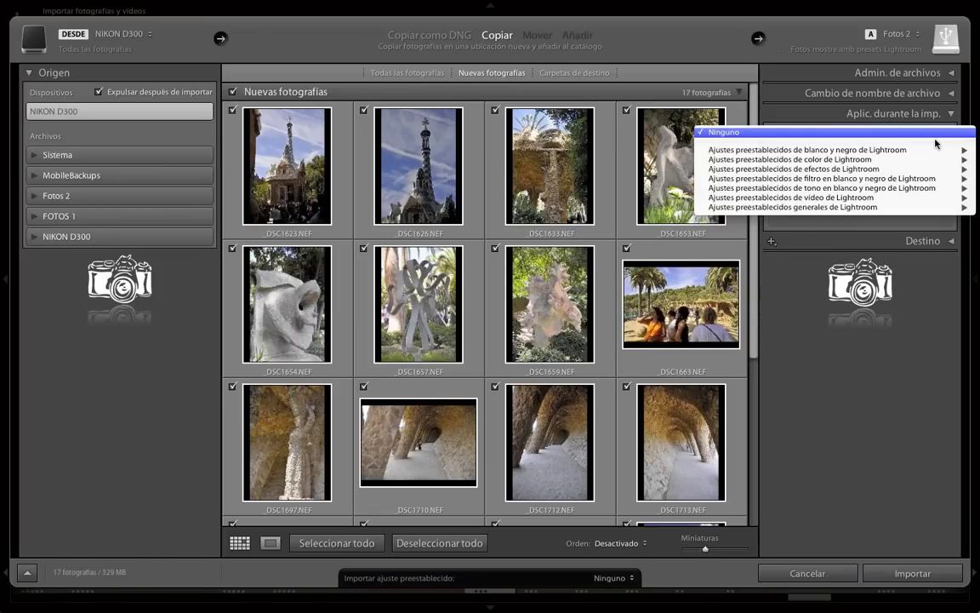
mouse_move(792, 207)
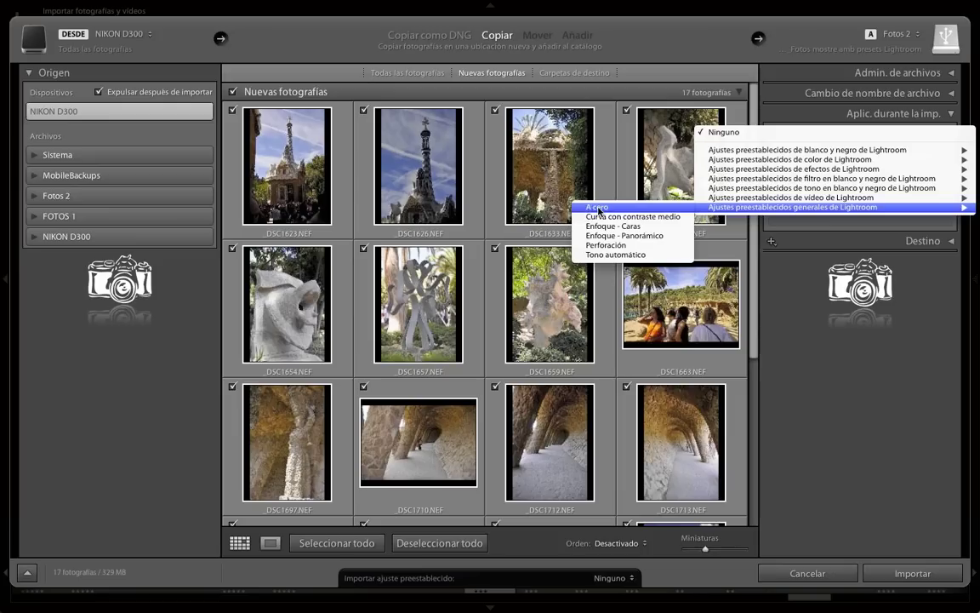
left_click(853, 337)
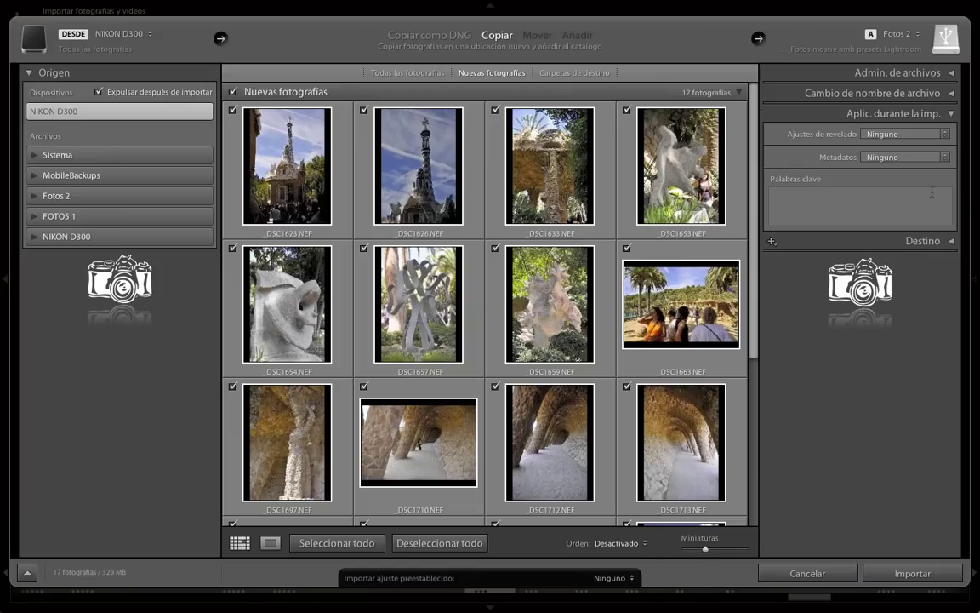
left_click(945, 134)
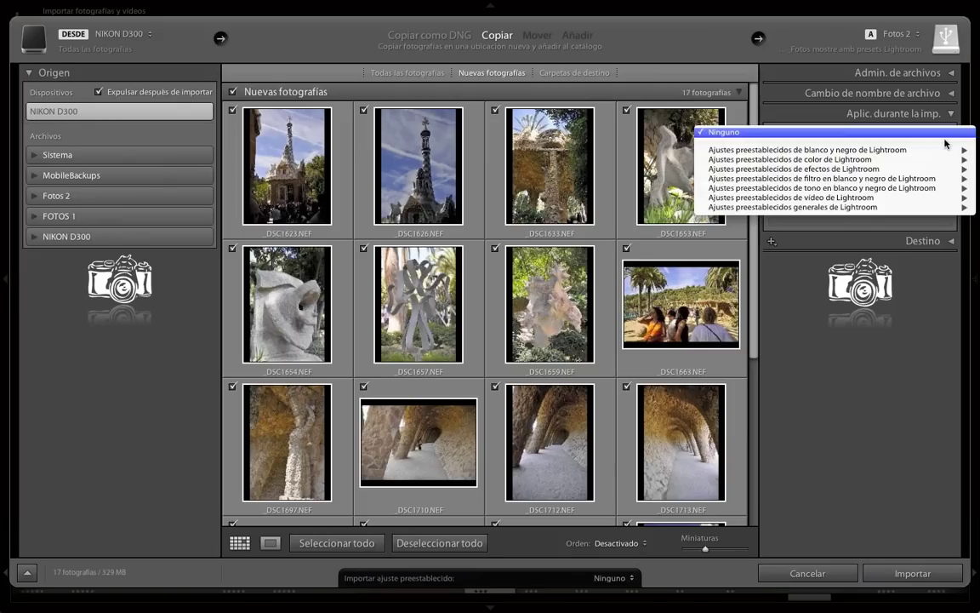
left_click(817, 244)
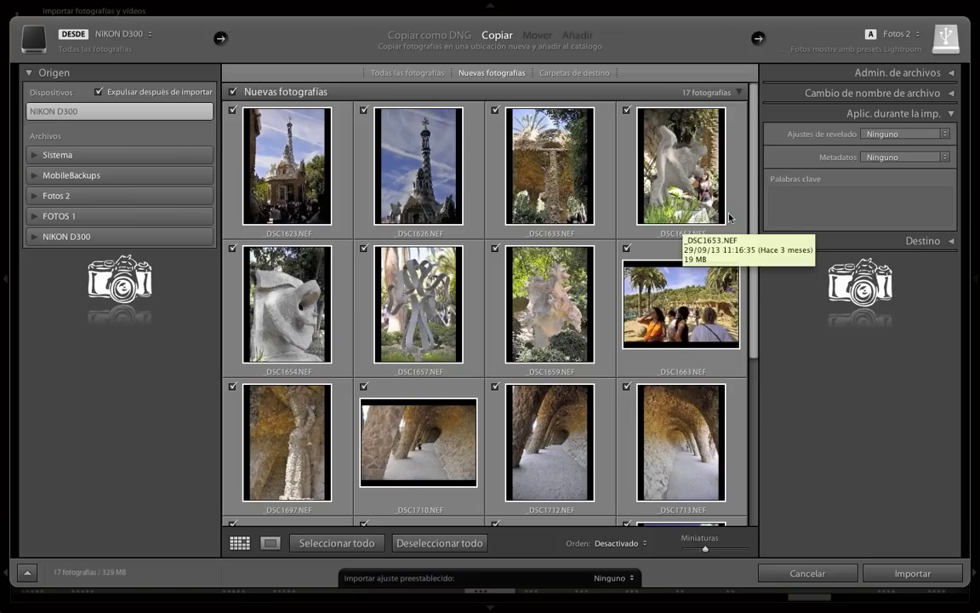
left_click(943, 158)
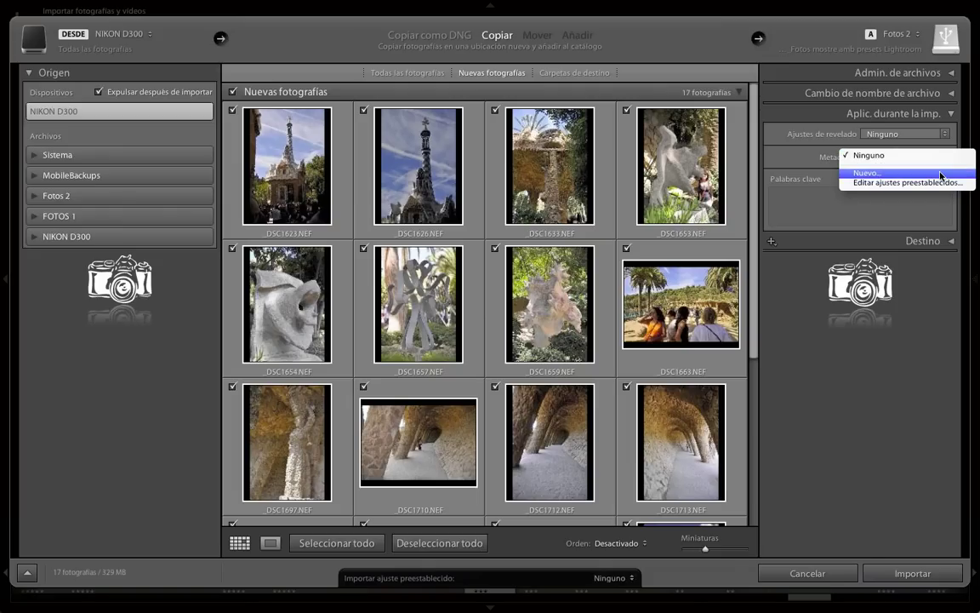
Start a new metadata preset from the Metadatos pop-up and look over its empty fields.
left_click(941, 175)
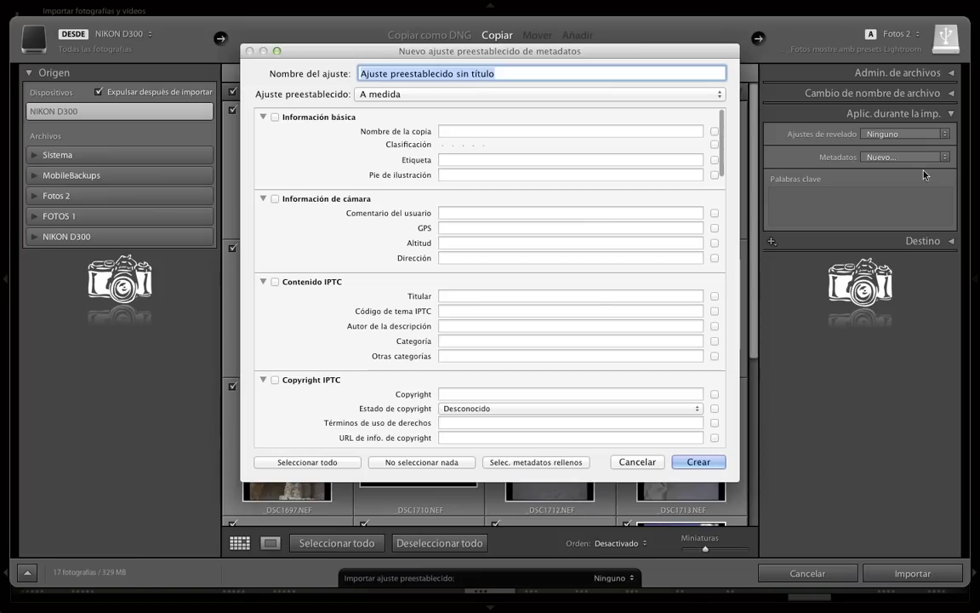
left_click(496, 96)
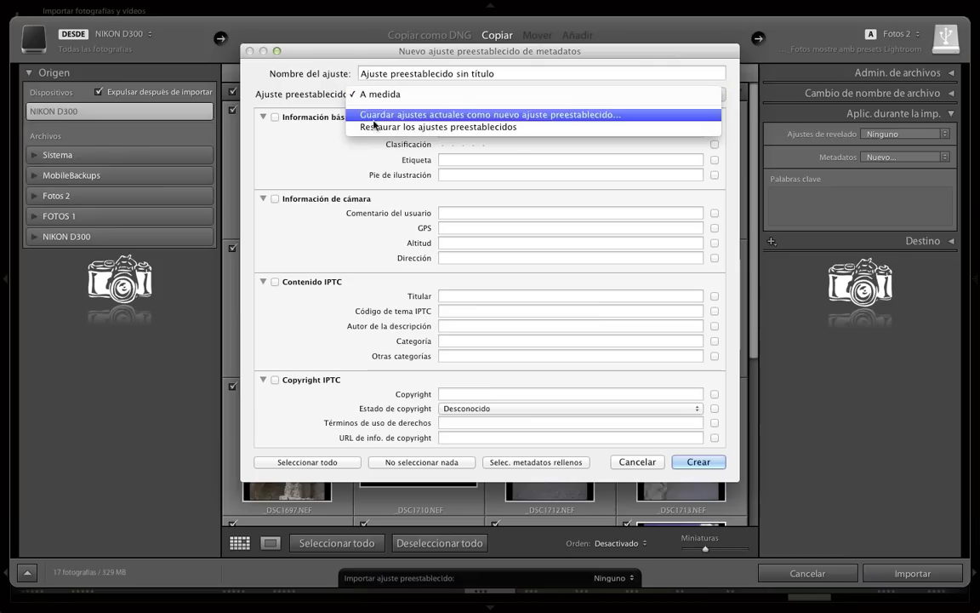
left_click(278, 122)
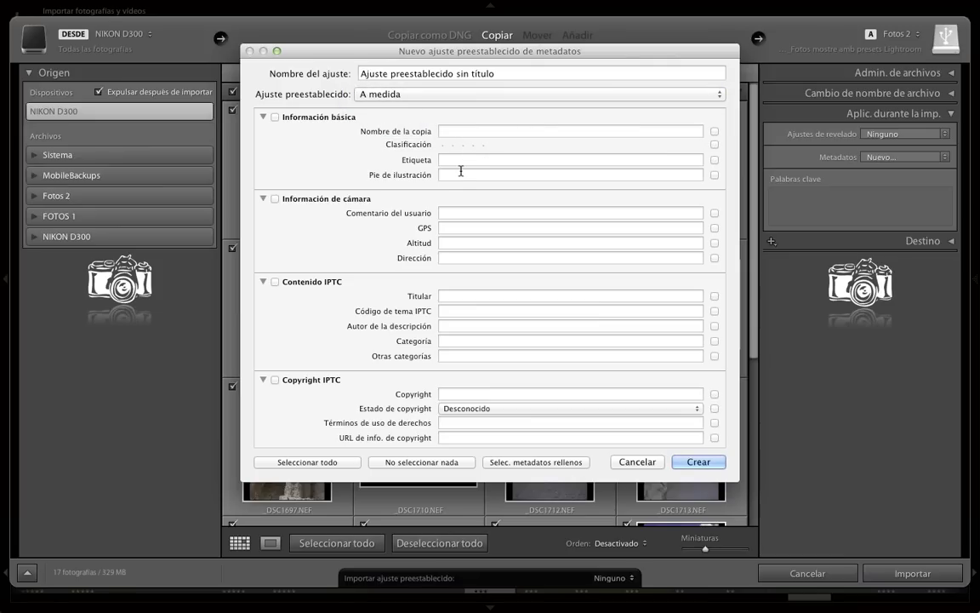
left_click(444, 228)
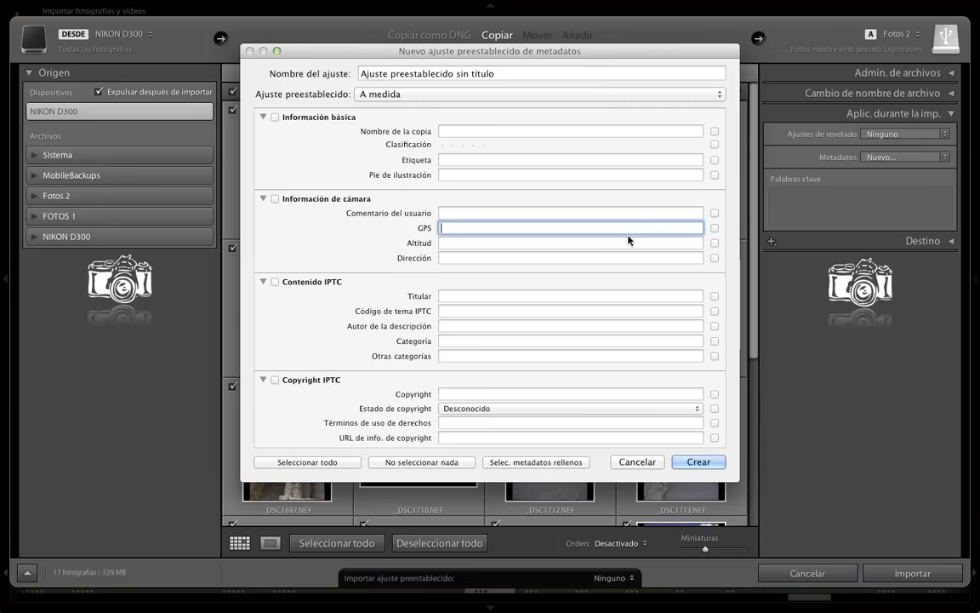
scroll(703, 265, "down", 3)
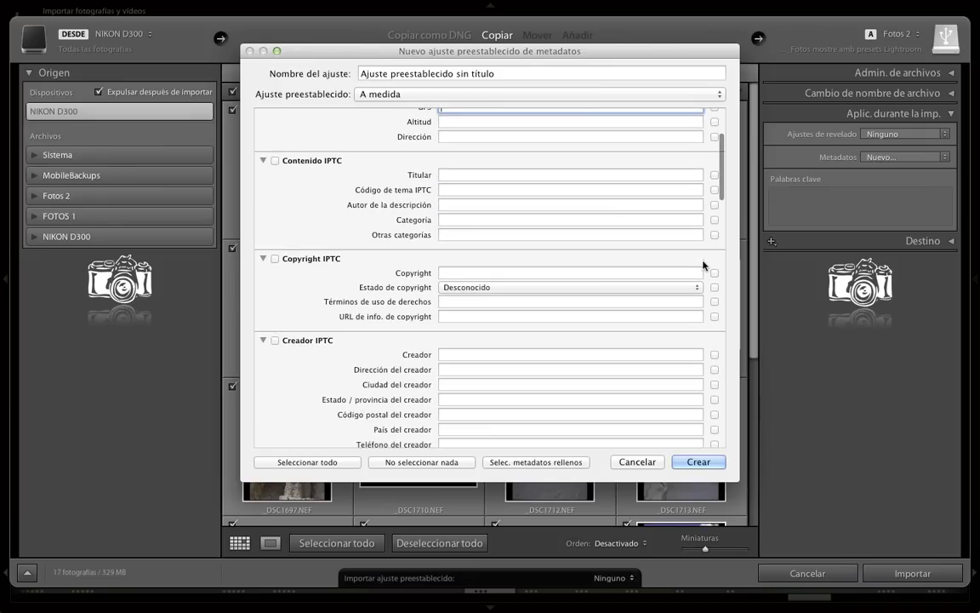
scroll(668, 192, "down", 1)
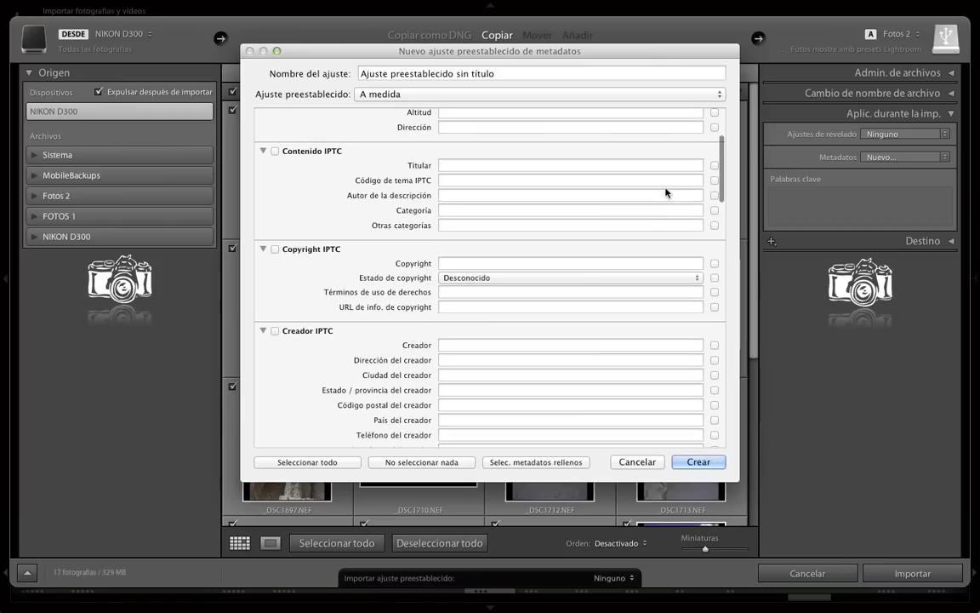
Include Copyright IPTC, enter the owner's © notice and set status to Con copyright.
left_click(274, 249)
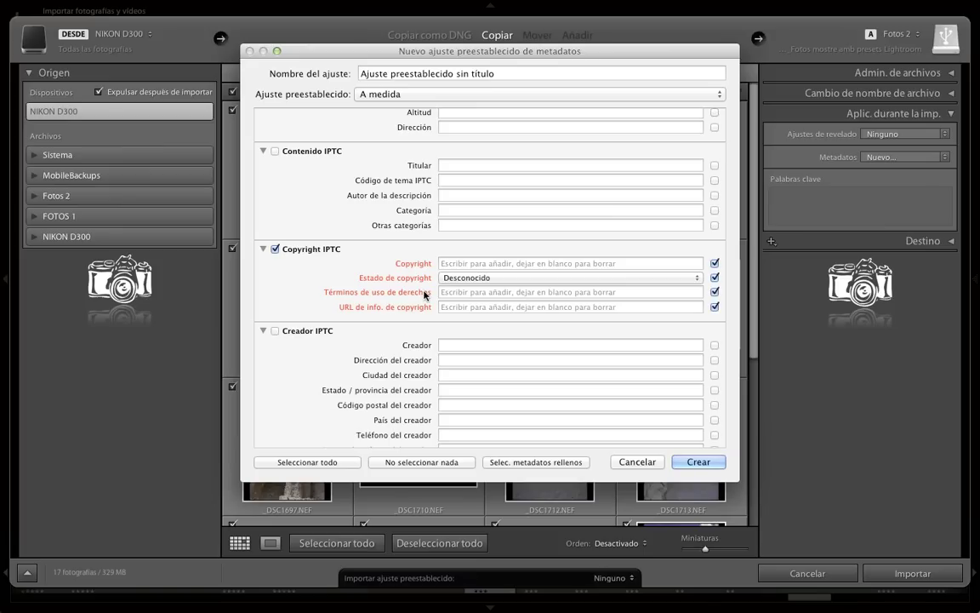
left_click(472, 263)
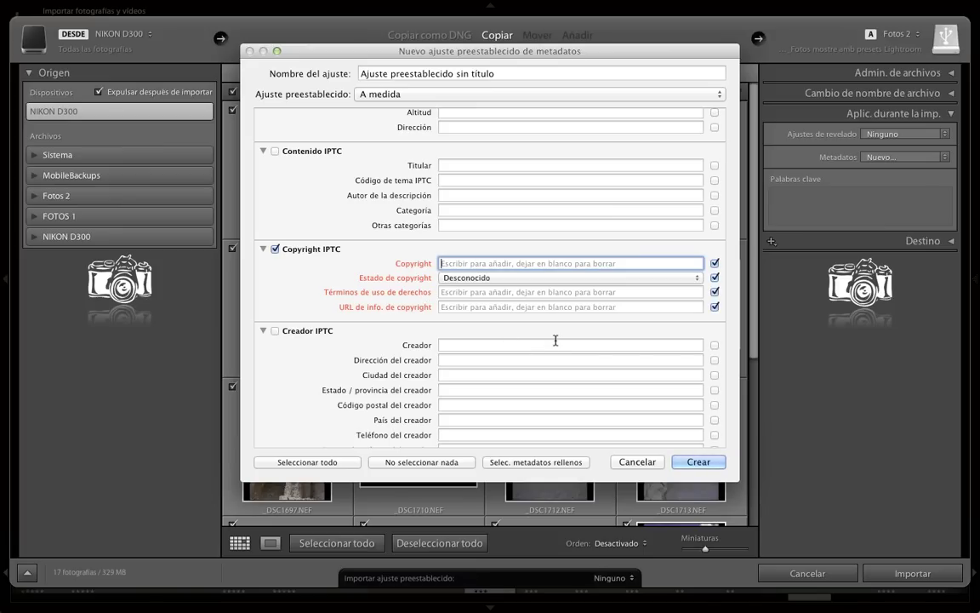
type("© Joan Boira")
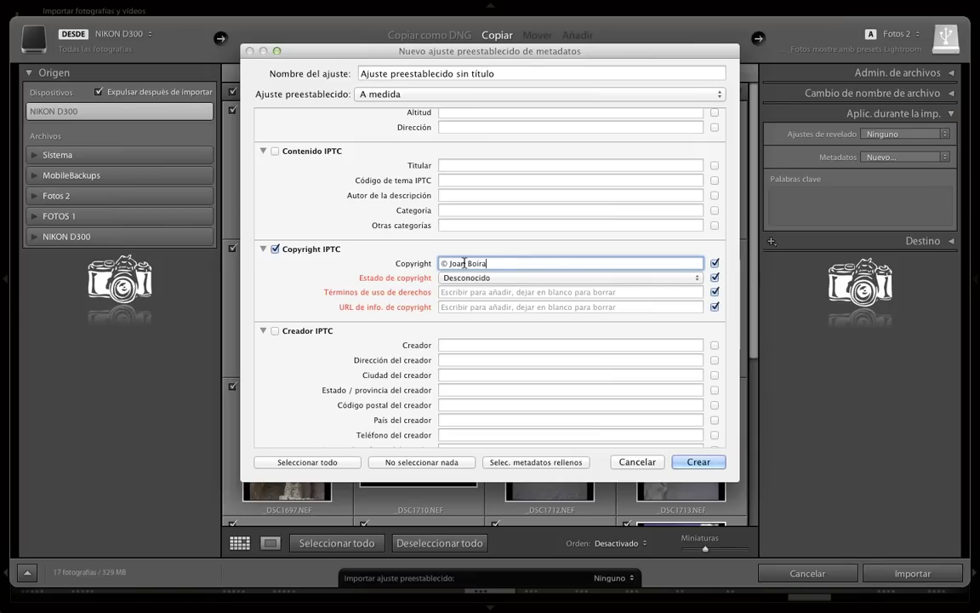
left_click(528, 278)
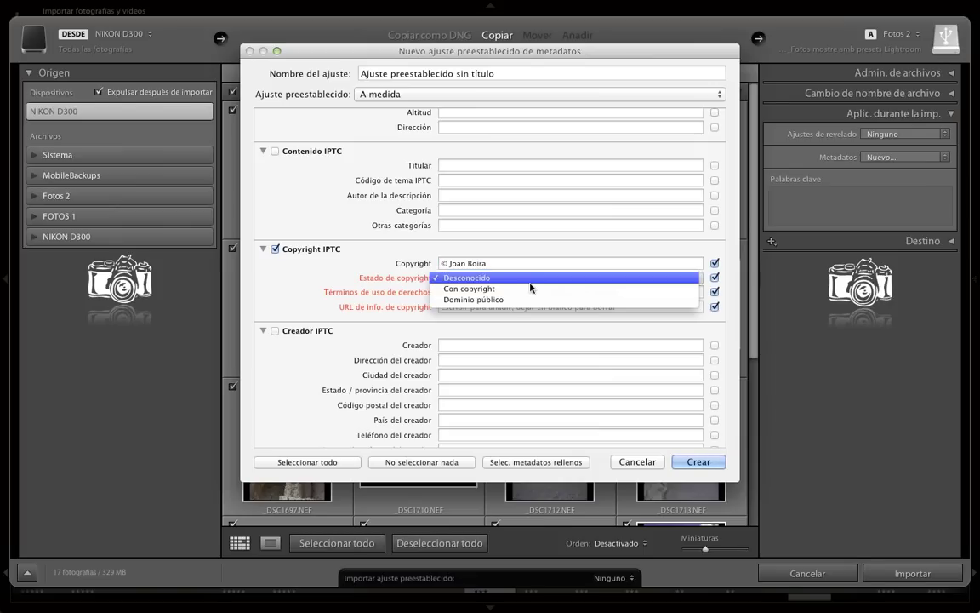
left_click(531, 289)
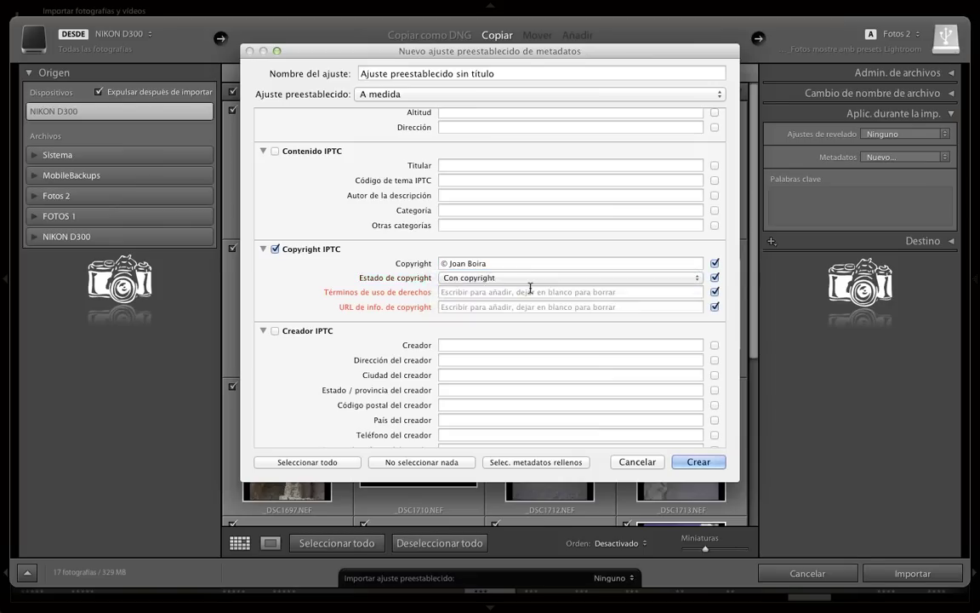
Enter rights terms 'Todos los derechos reservados.' and the owner's website URL.
left_click(459, 292)
type("Todos los derechos reser")
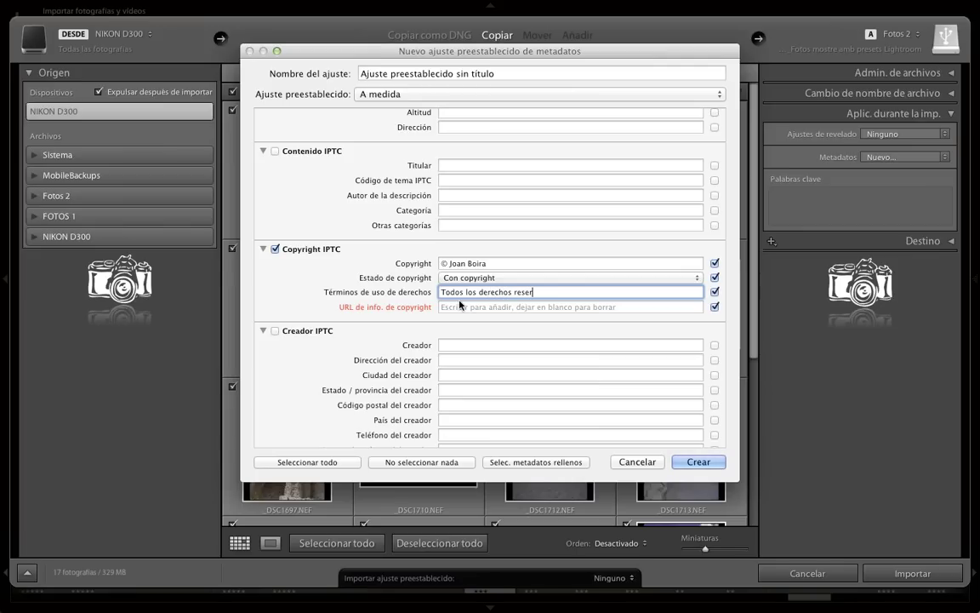
type("vados")
type(".")
left_click(473, 307)
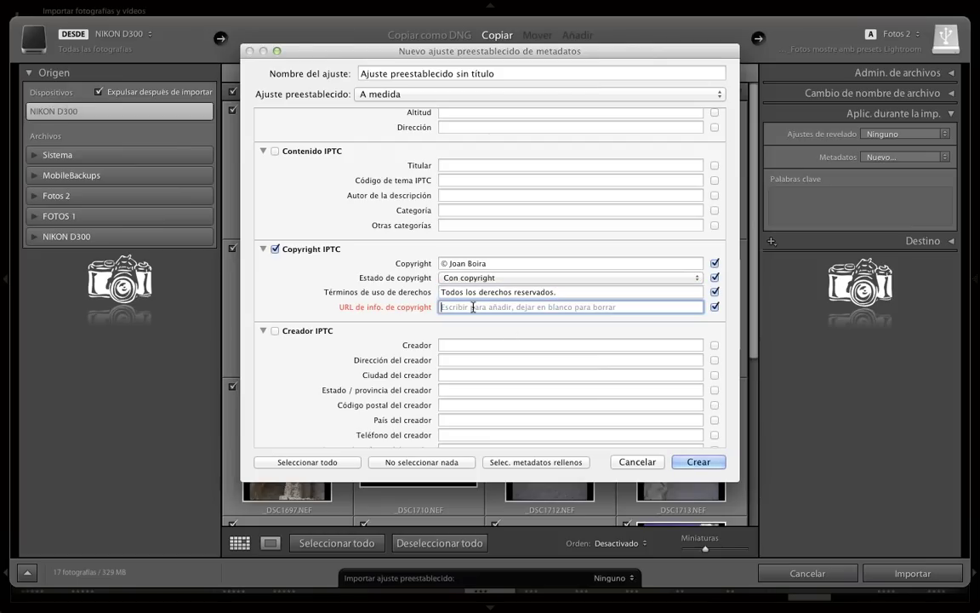
type("www.joanboira.com")
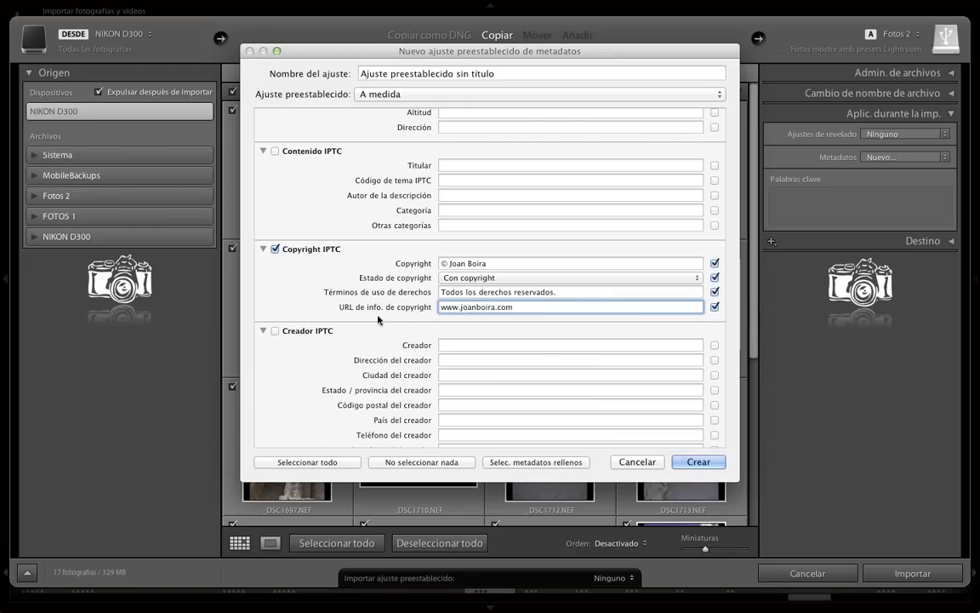
Enter the creator's phone number and a partial e-mail in Creador IPTC.
scroll(417, 315, "down", 2)
scroll(431, 267, "down", 3)
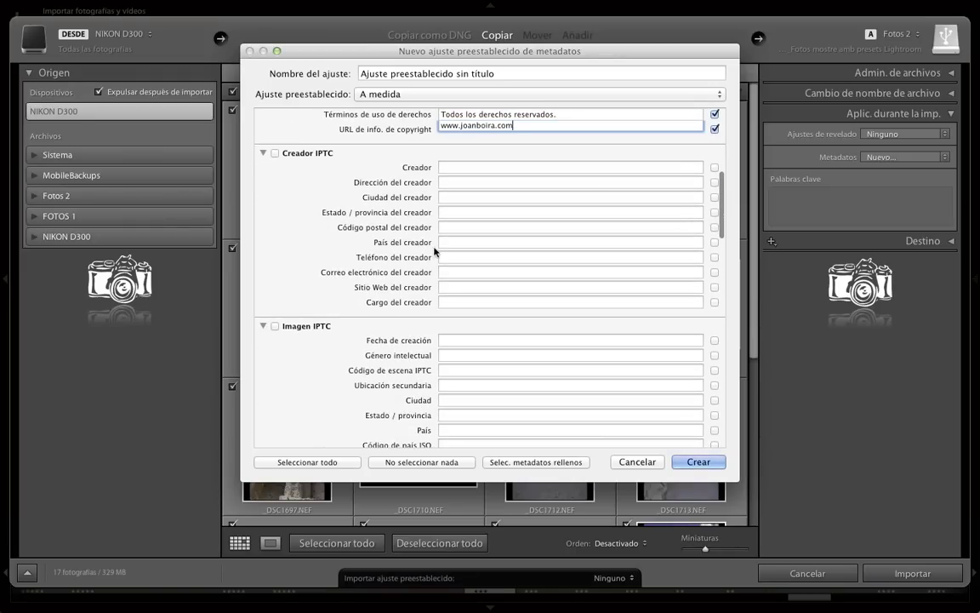
left_click(448, 163)
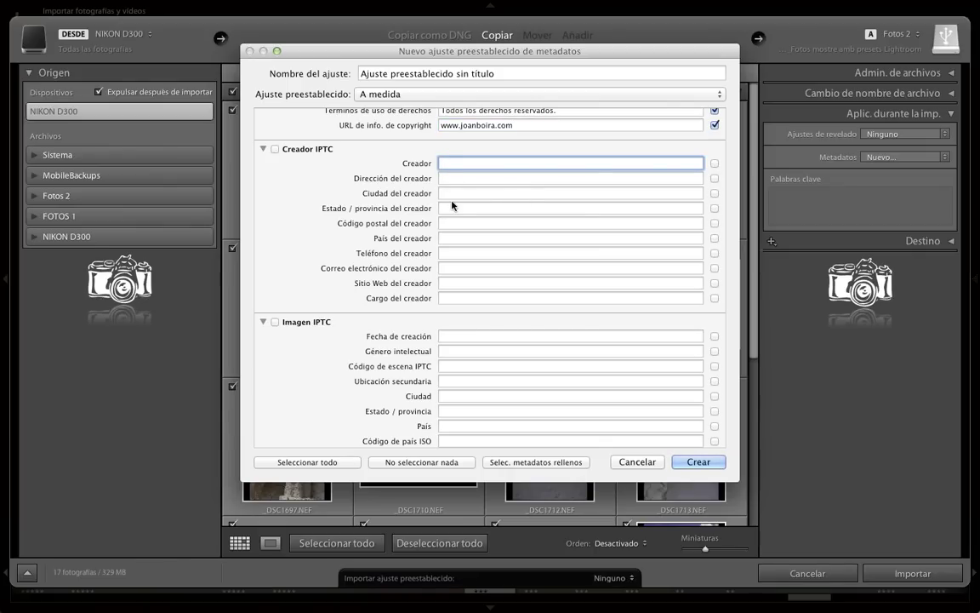
scroll(452, 206, "up", 1)
scroll(452, 205, "up", 3)
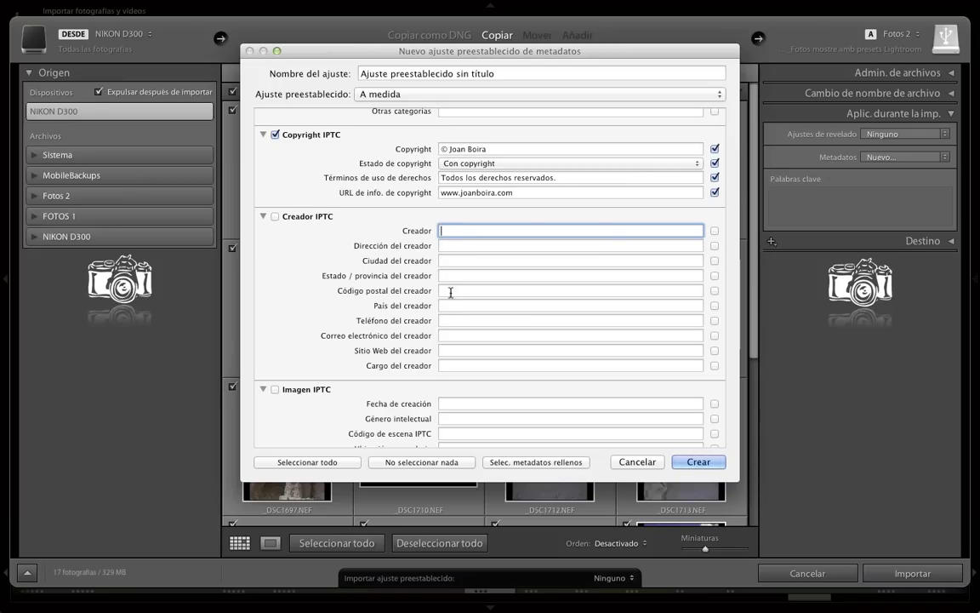
left_click(448, 320)
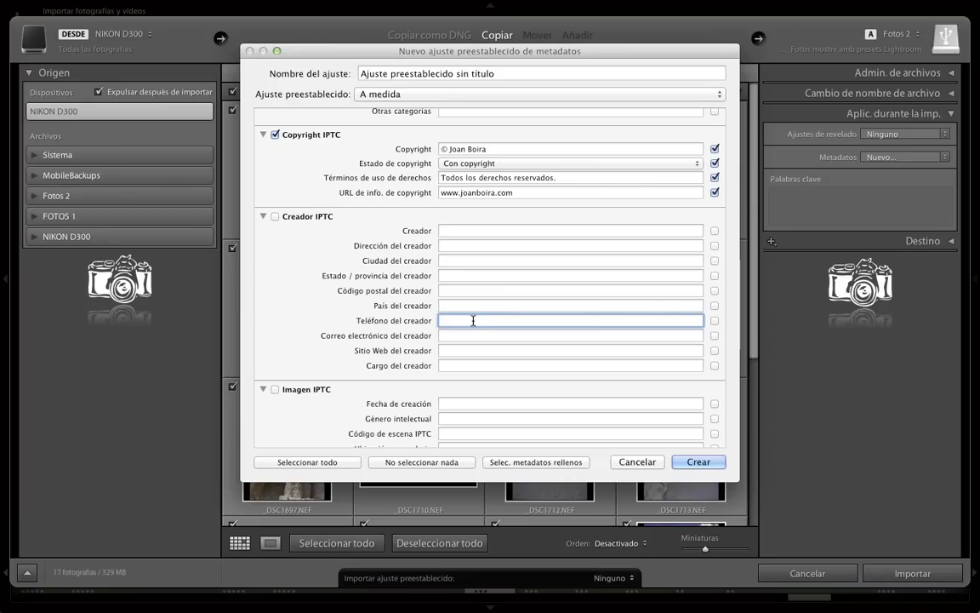
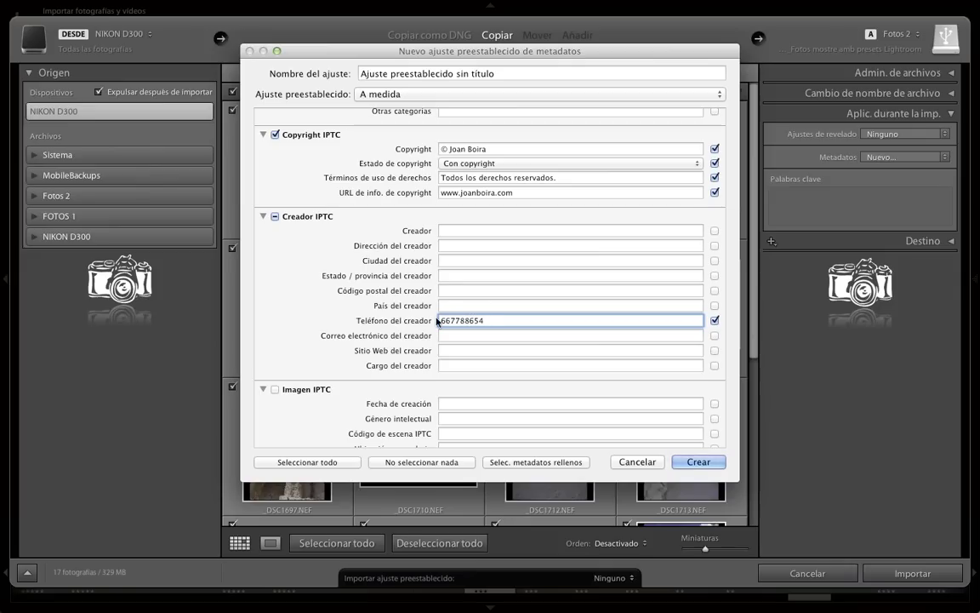
left_click(448, 290)
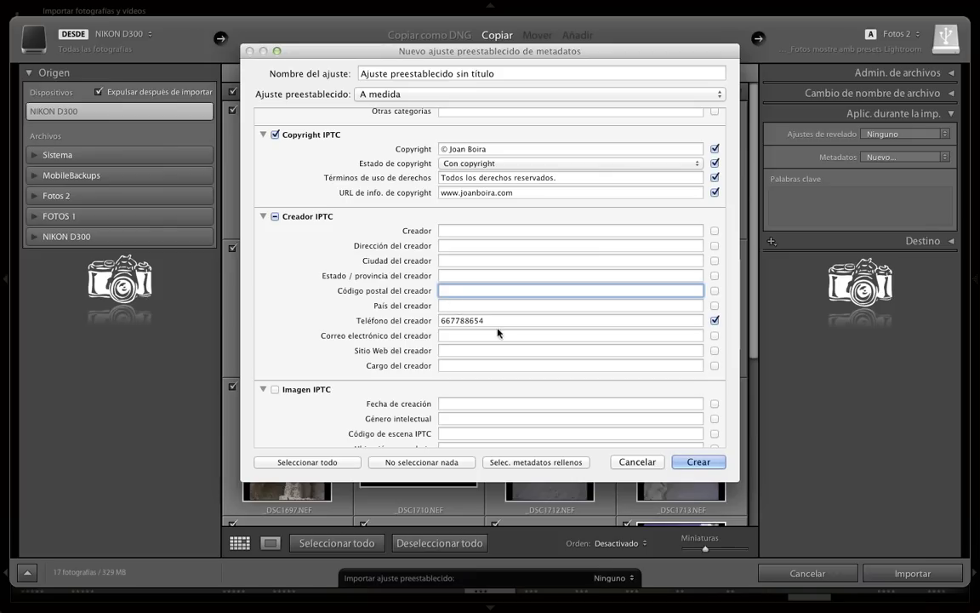
double_click(443, 324)
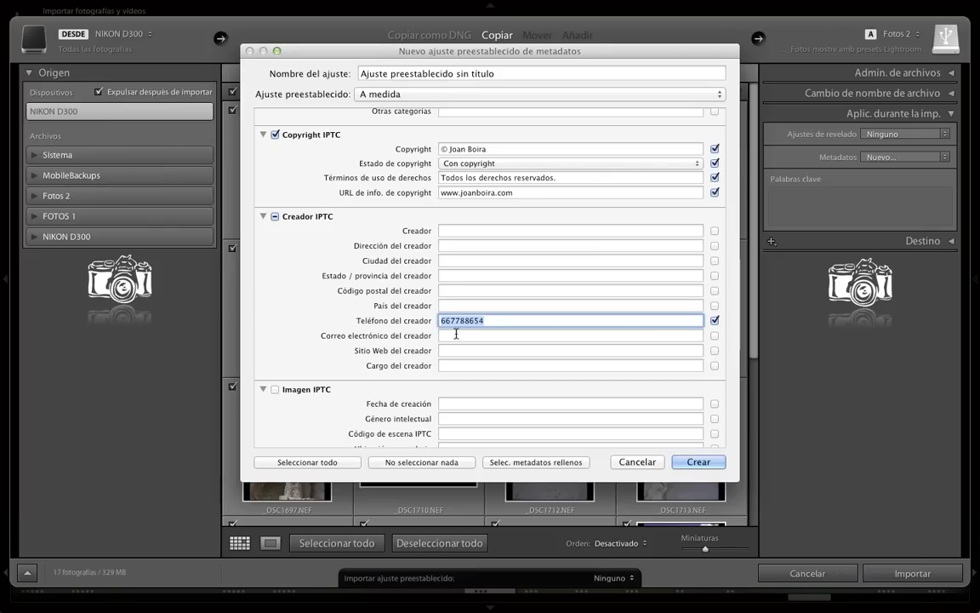
left_click(456, 334)
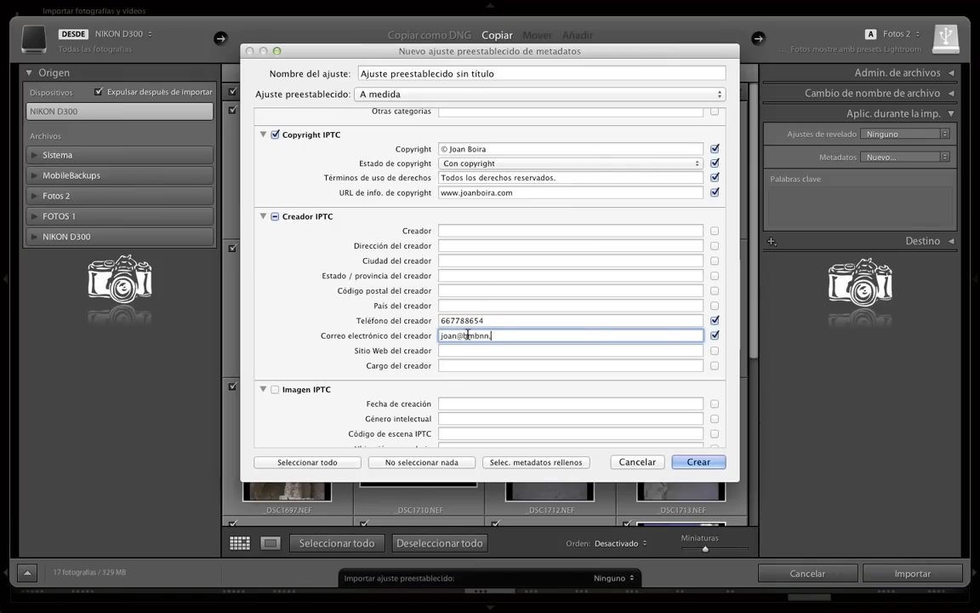
Delete the creator e-mail and phone entries, leaving both fields blank.
left_click(455, 351)
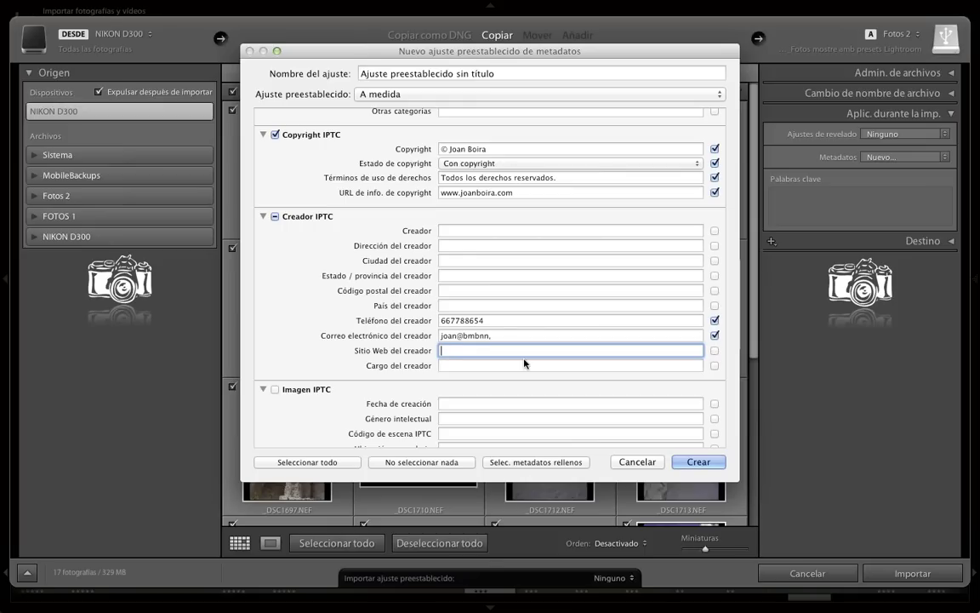
key("shift+Tab")
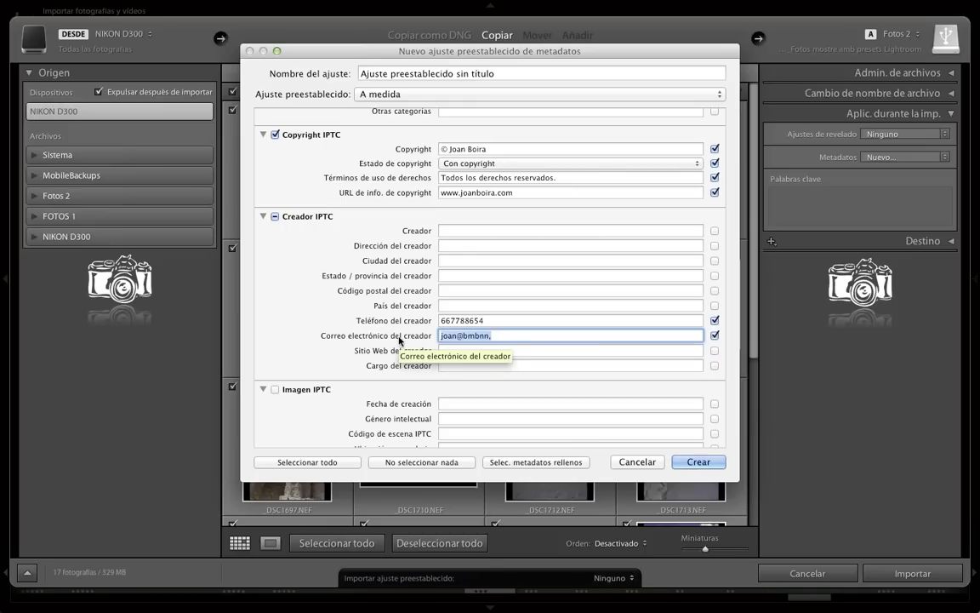
key("BackSpace")
key("shift+Tab")
key("BackSpace")
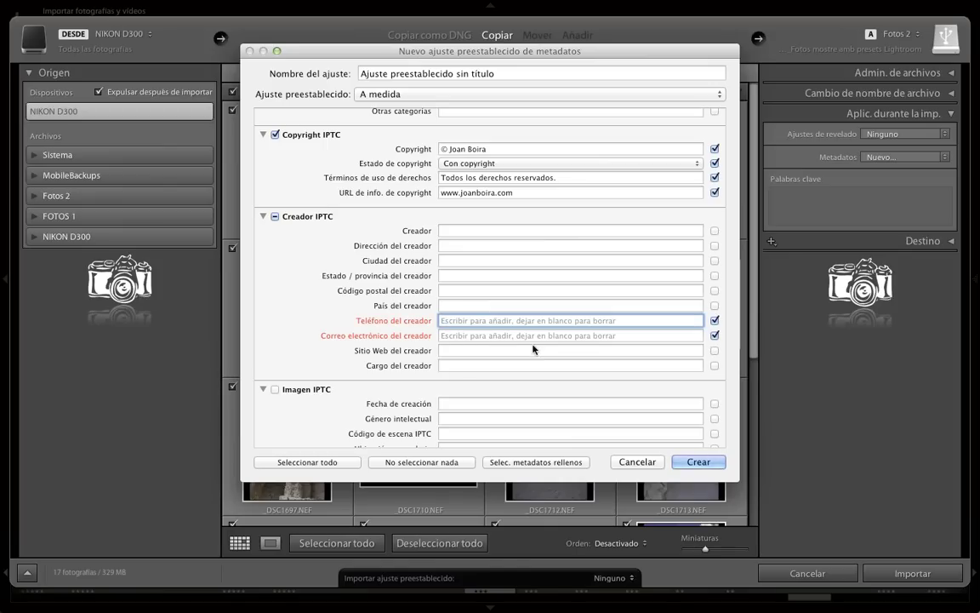
Untick the creator Teléfono and Correo fields and review the preset's sections.
left_click(452, 350)
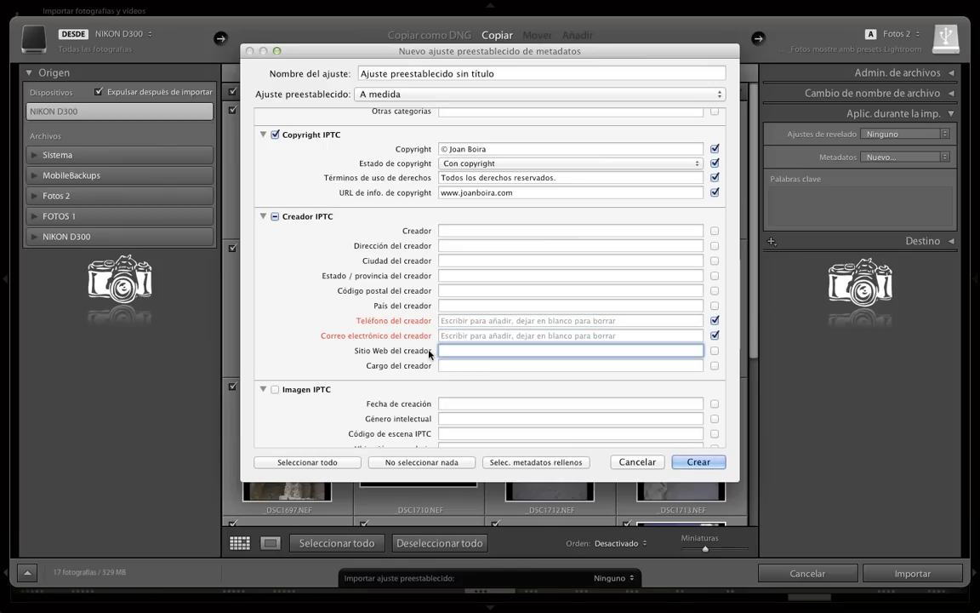
left_click(715, 320)
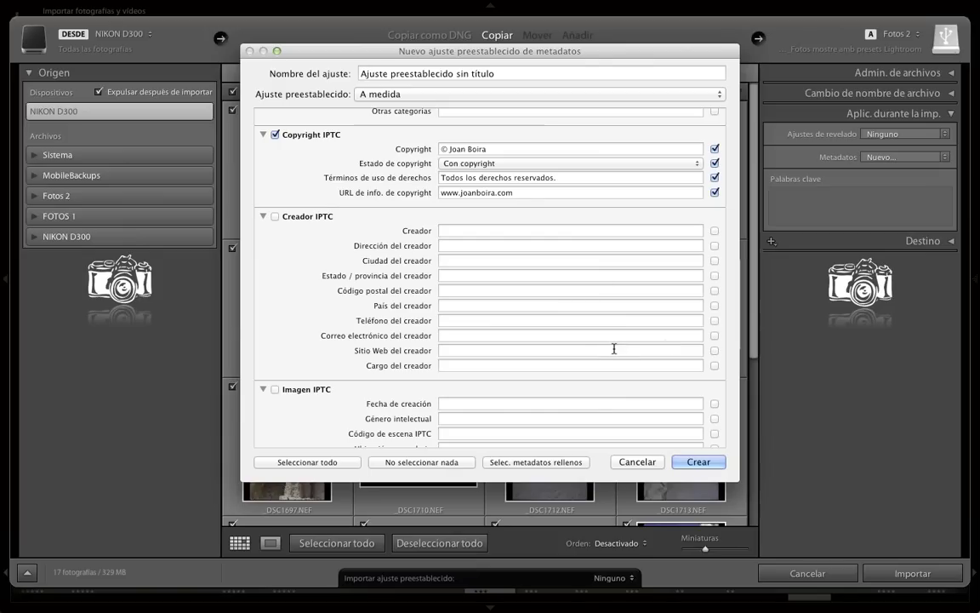
scroll(614, 348, "down", 5)
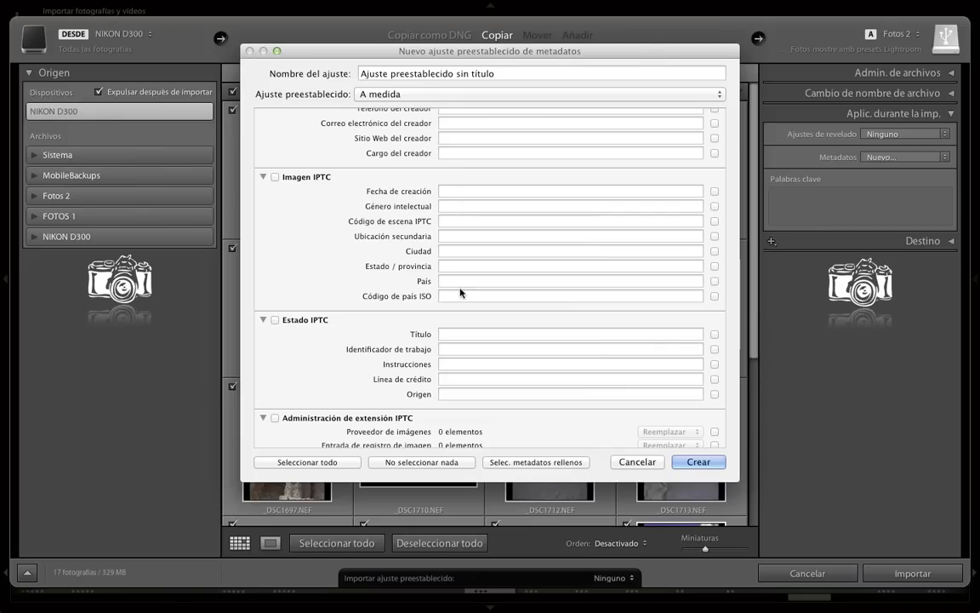
scroll(459, 293, "down", 2)
scroll(460, 293, "down", 2)
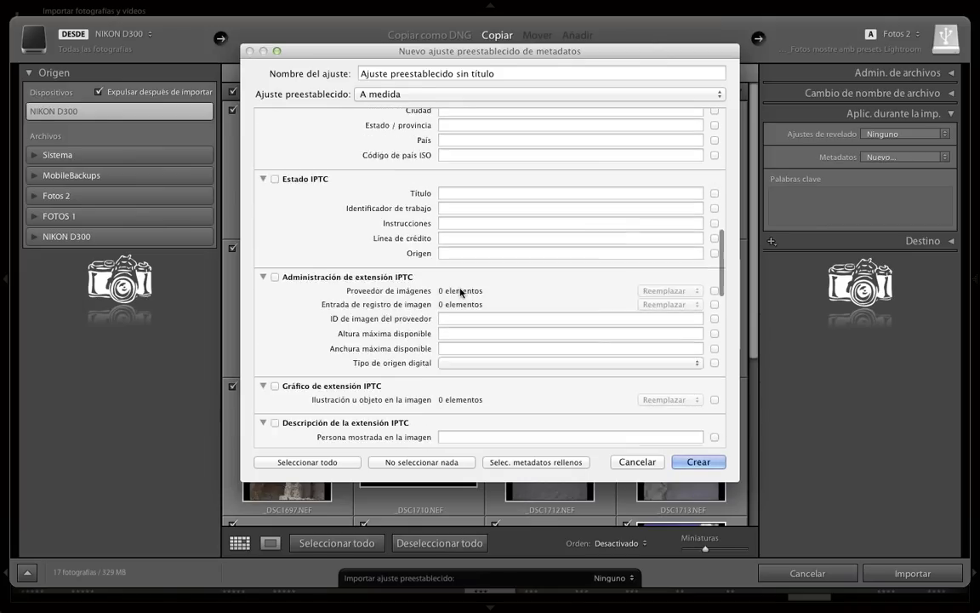
scroll(460, 293, "down", 3)
scroll(459, 293, "up", 5)
scroll(459, 293, "up", 5)
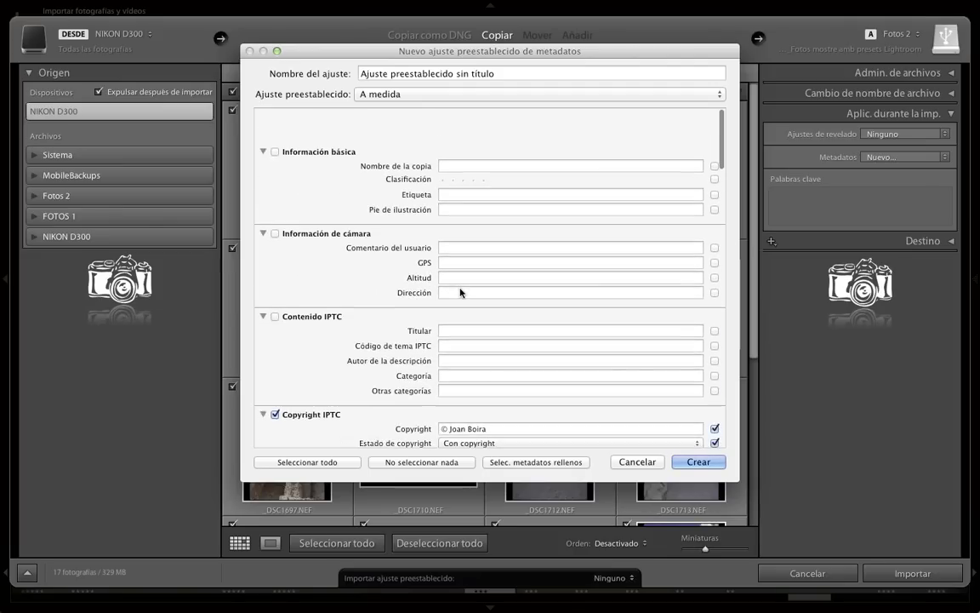
scroll(459, 293, "down", 2)
scroll(459, 293, "down", 3)
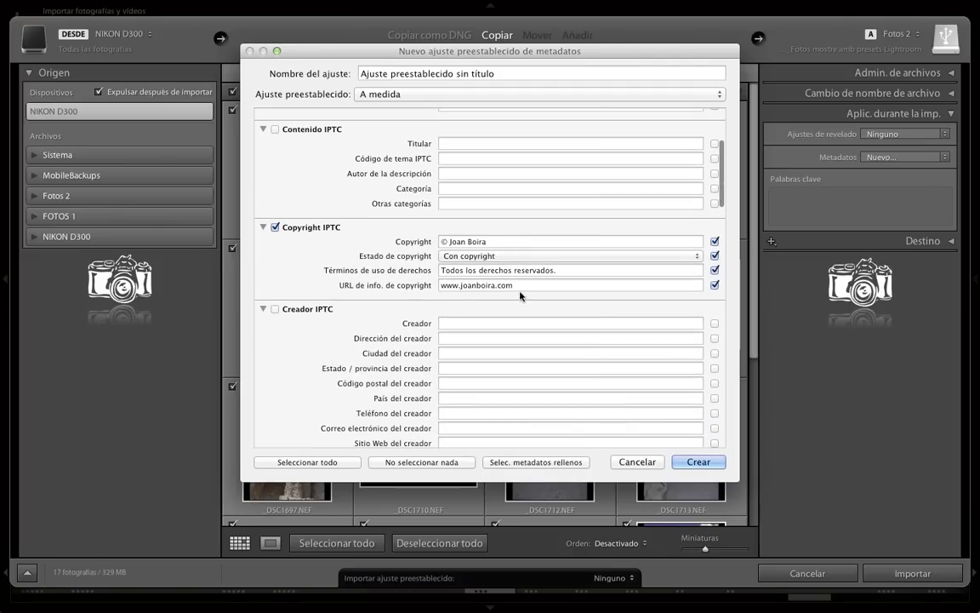
scroll(510, 293, "down", 3)
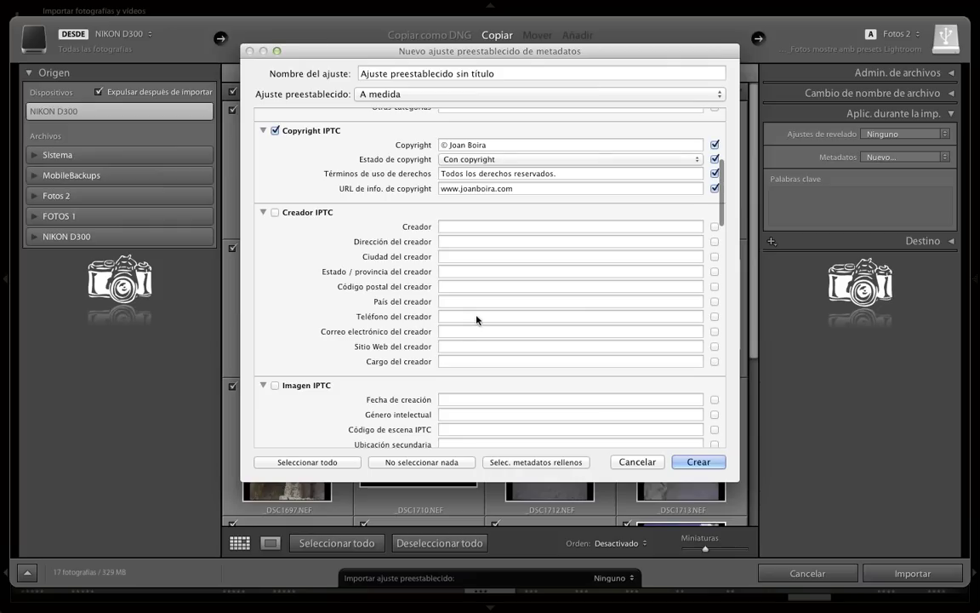
left_click(456, 331)
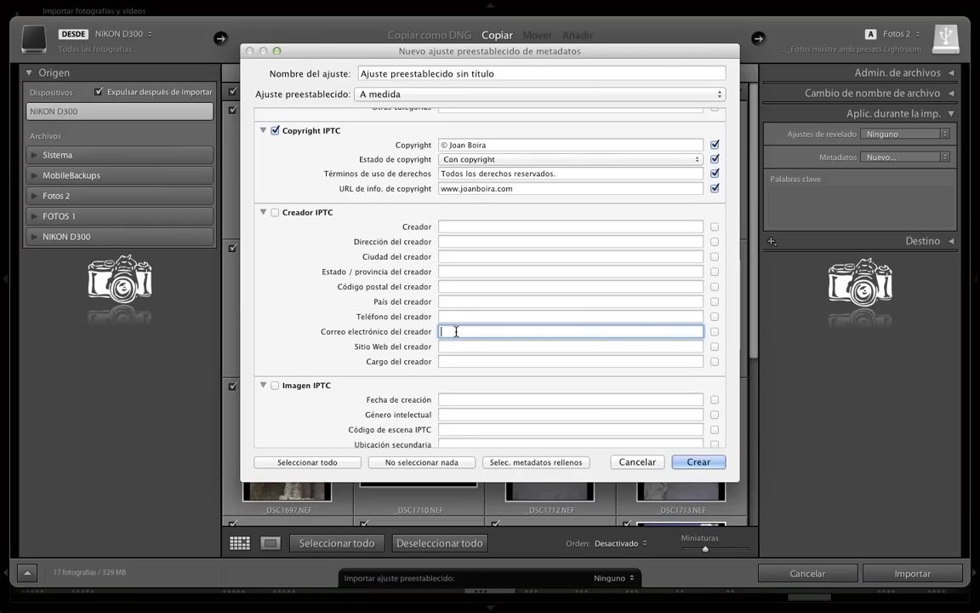
Save the settings as a new metadata preset named after the owner's © notice.
left_click(478, 89)
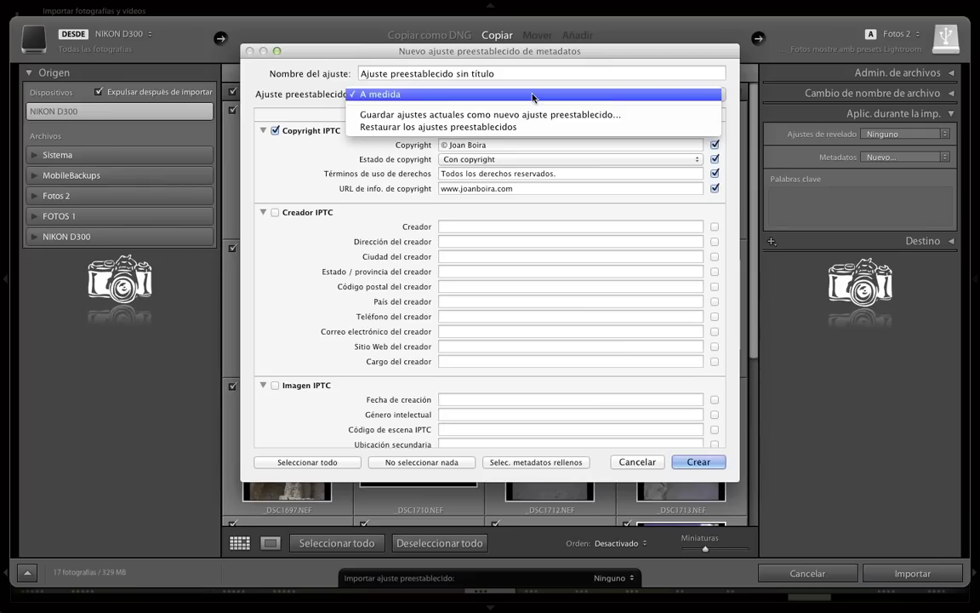
left_click(544, 114)
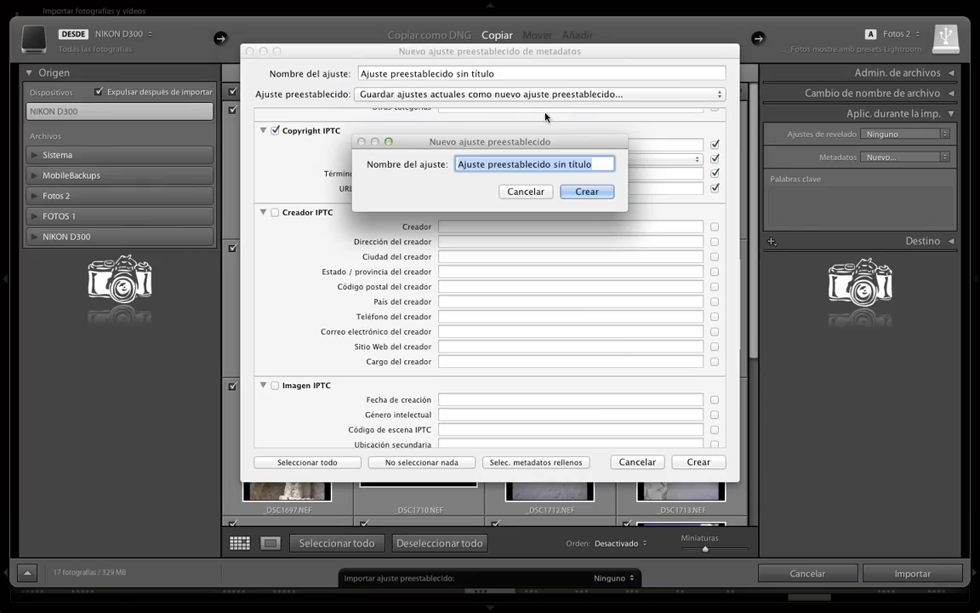
type("© Joan Boira")
left_click(587, 192)
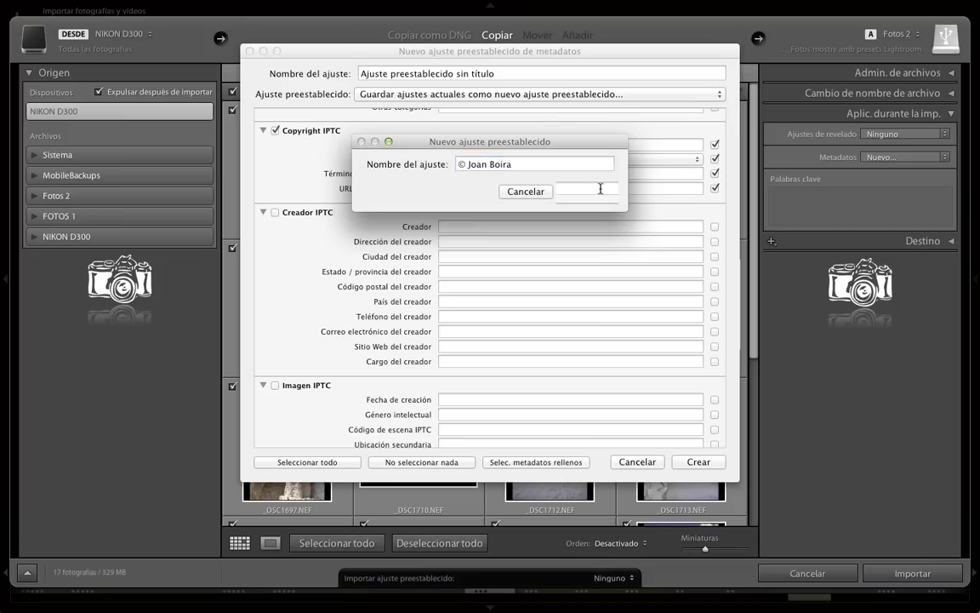
left_click(651, 463)
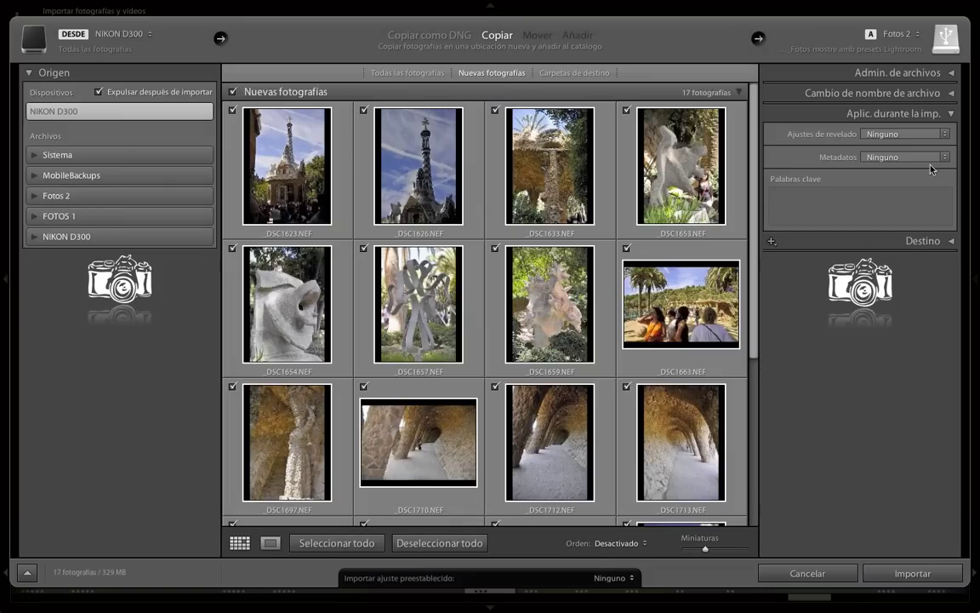
Choose the new copyright preset in the import's Metadatos list.
left_click(935, 158)
left_click(924, 166)
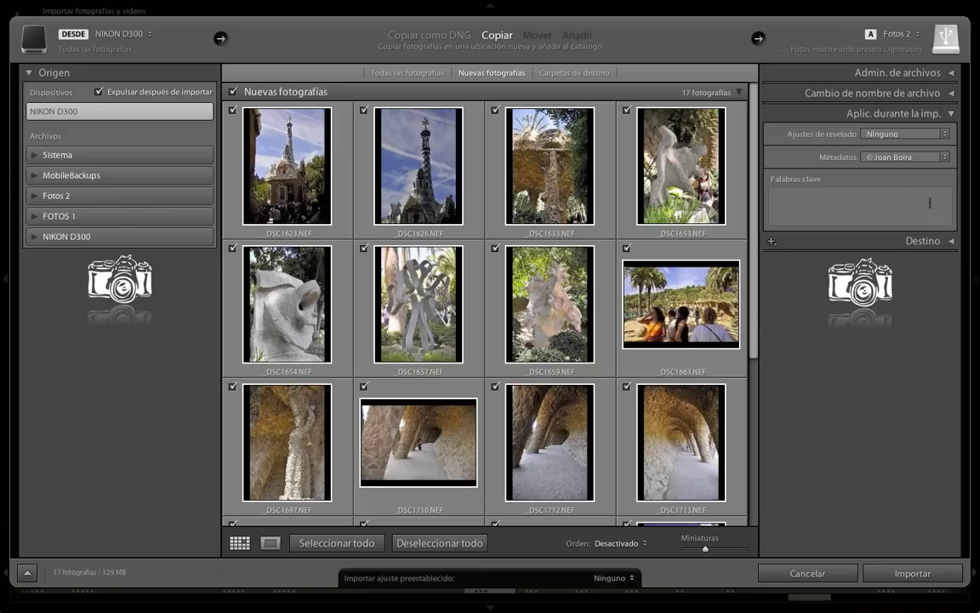
left_click(947, 158)
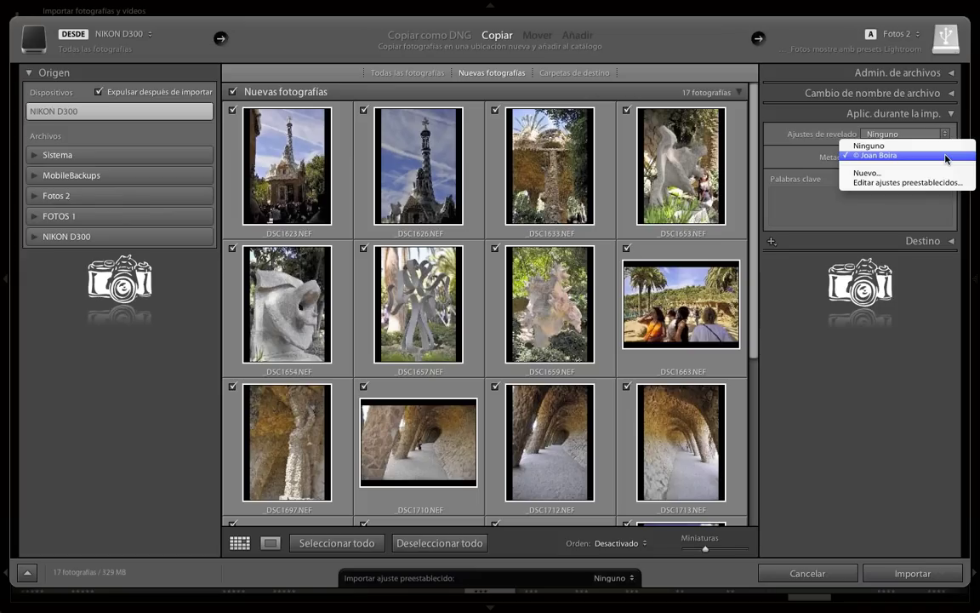
left_click(847, 156)
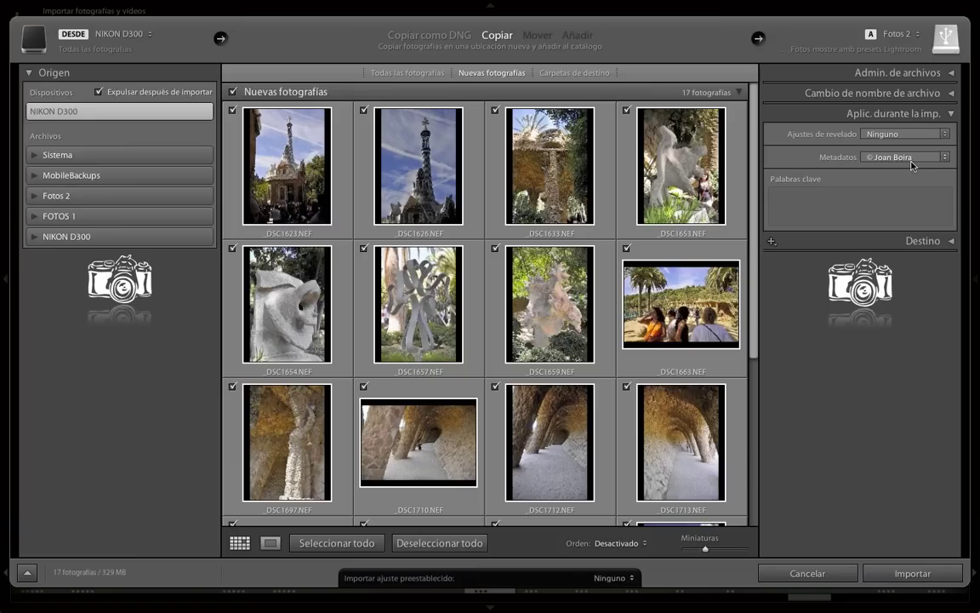
left_click(873, 201)
scroll(680, 152, "down", 1)
scroll(763, 280, "down", 5)
scroll(757, 255, "up", 5)
mouse_move(681, 171)
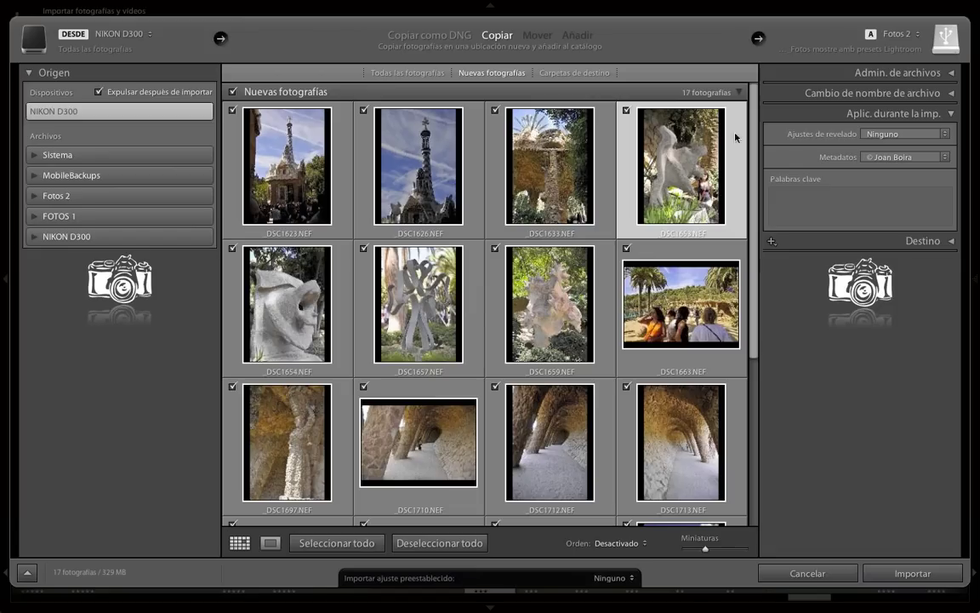
left_click(400, 298)
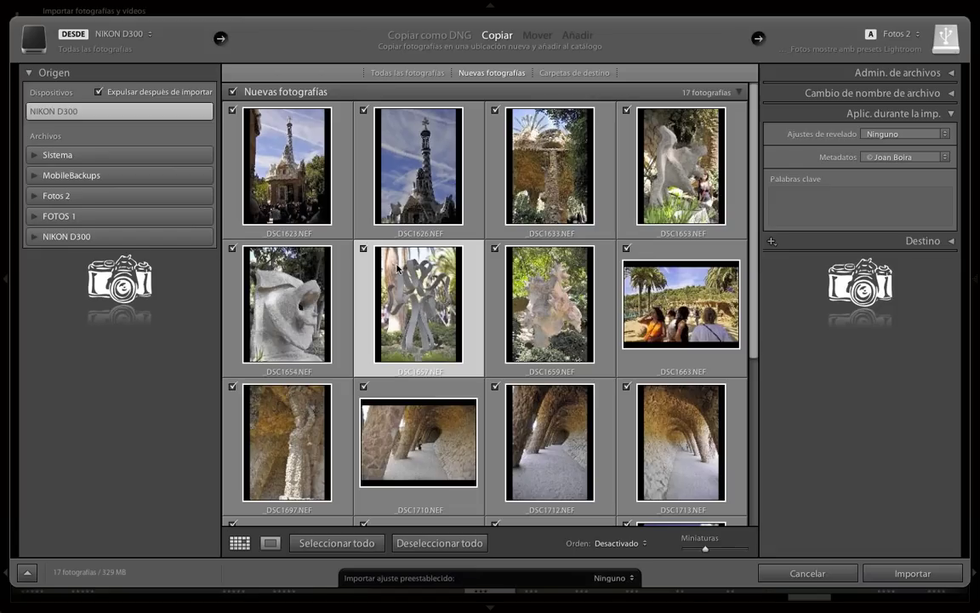
left_click(622, 388)
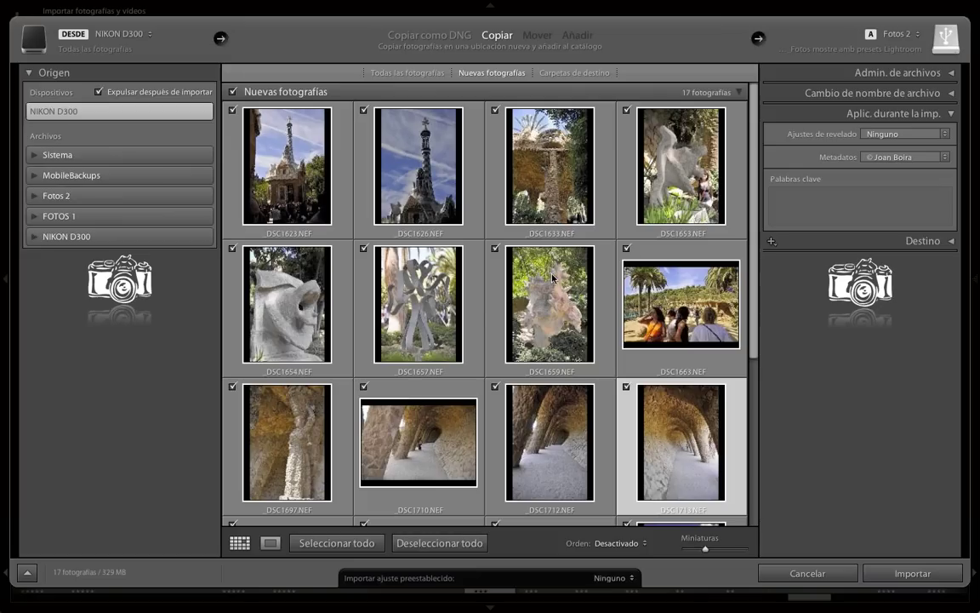
left_click(769, 223)
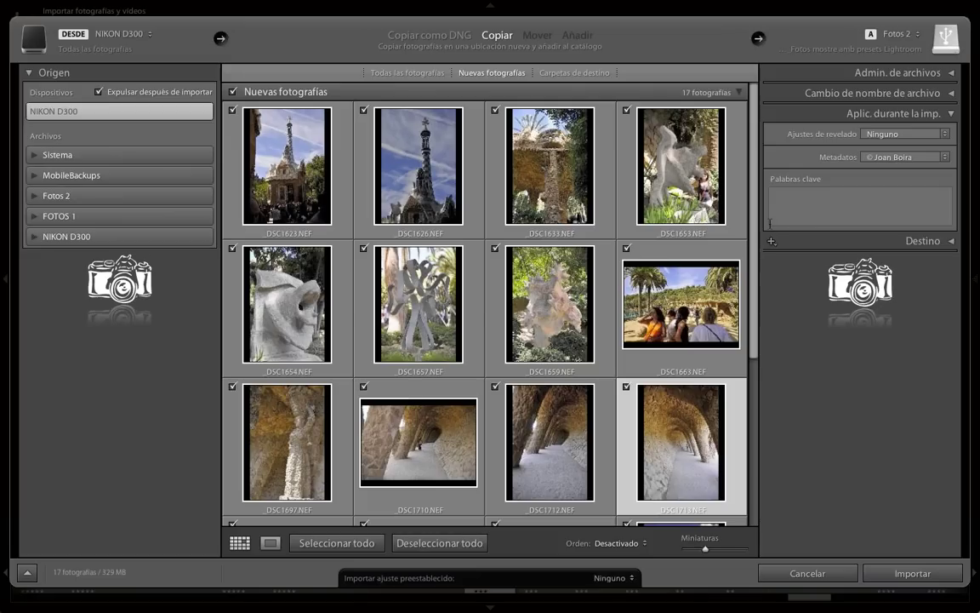
left_click(788, 201)
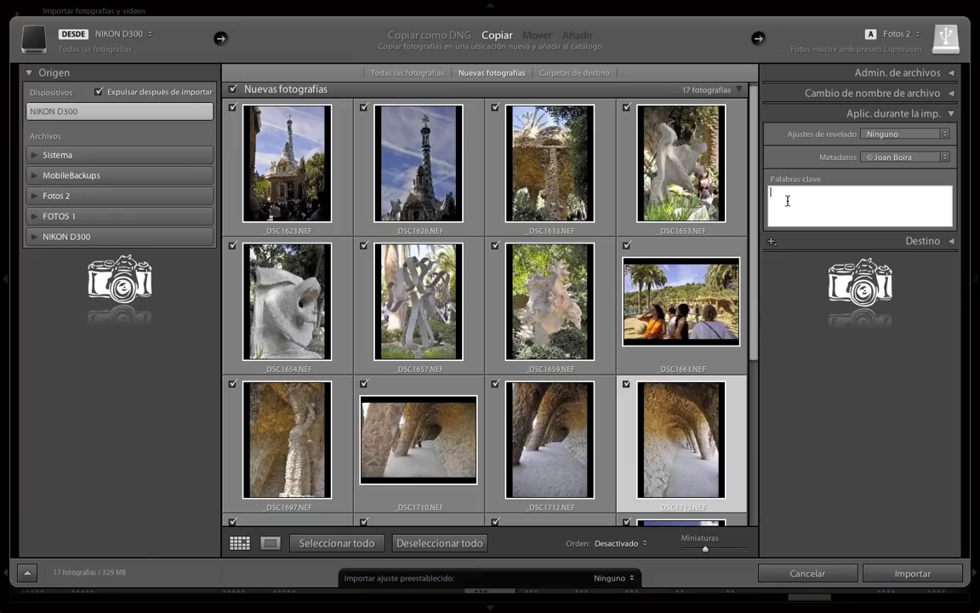
Enter keywords 'Park Güell, Park Güell 2014' and expand the Destino panel.
type("P")
type("ark Güell")
key("ctrl+a")
key("ctrl+c")
key("Right")
type(",")
key("ctrl+v")
type("2014")
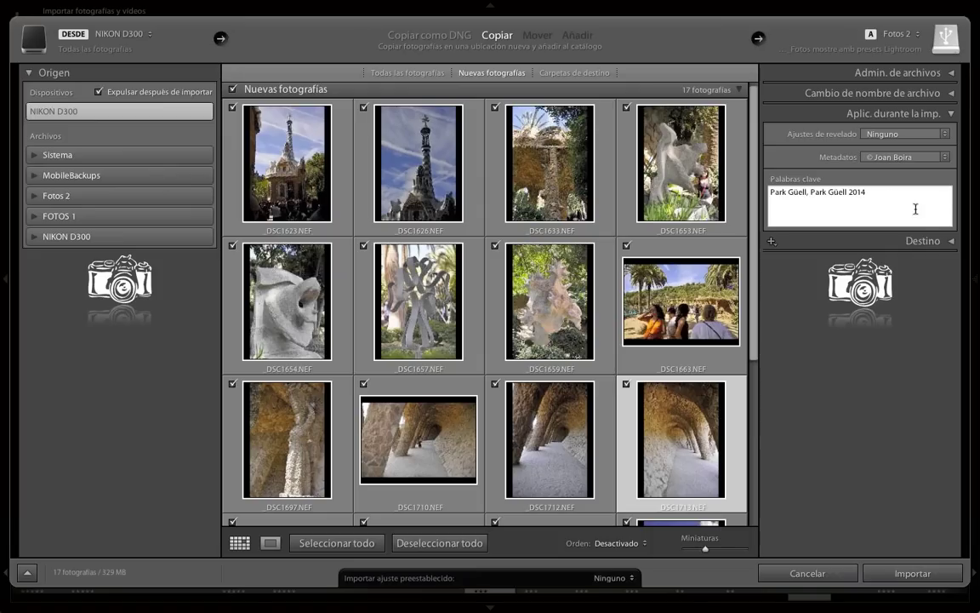
left_click(952, 242)
left_click(952, 242)
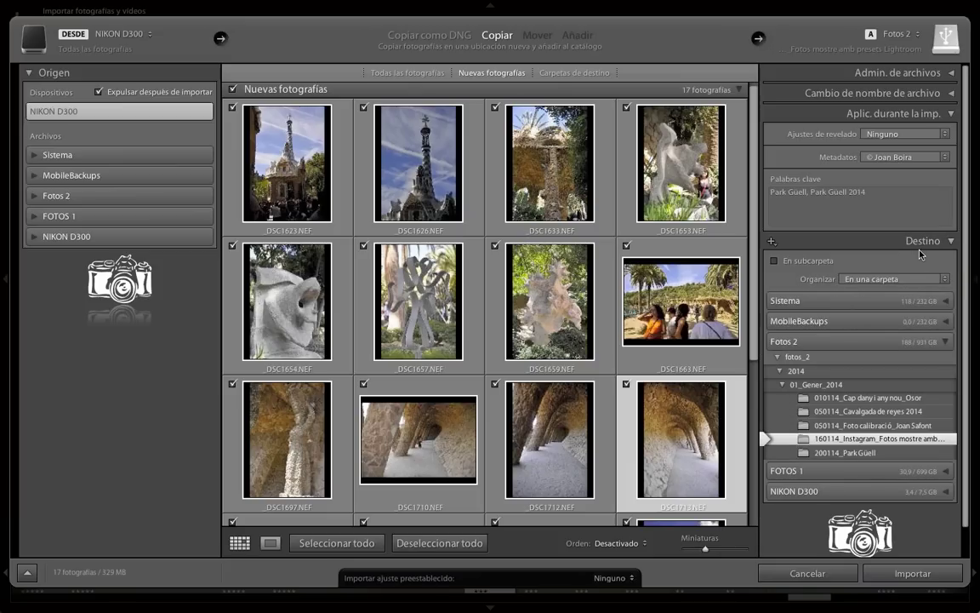
Choose Otro destino... and pick 200114_Park Güell inside 01_Gener_2014 on Fotos 2.
left_click(916, 38)
left_click(907, 206)
left_click(888, 36)
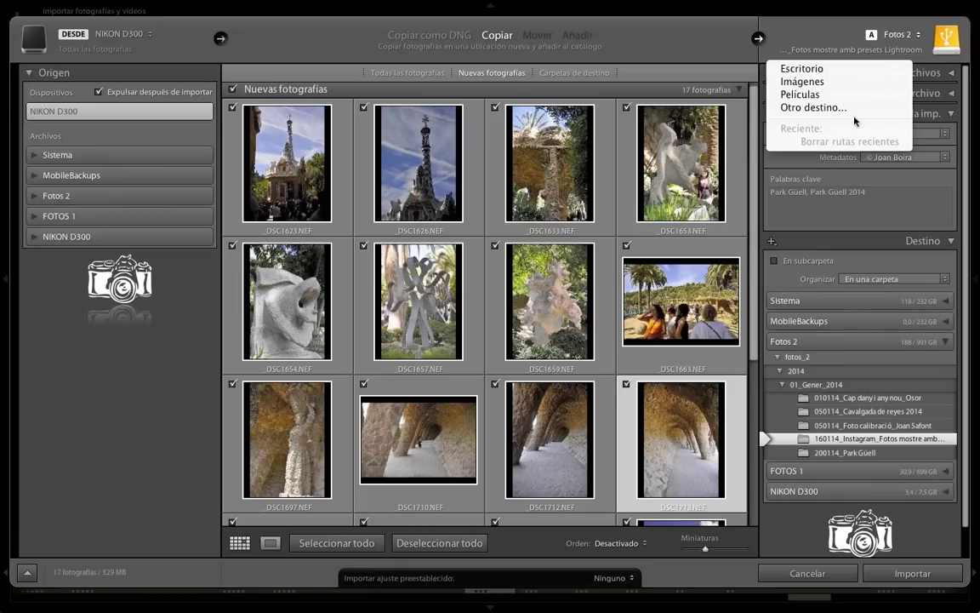
left_click(855, 108)
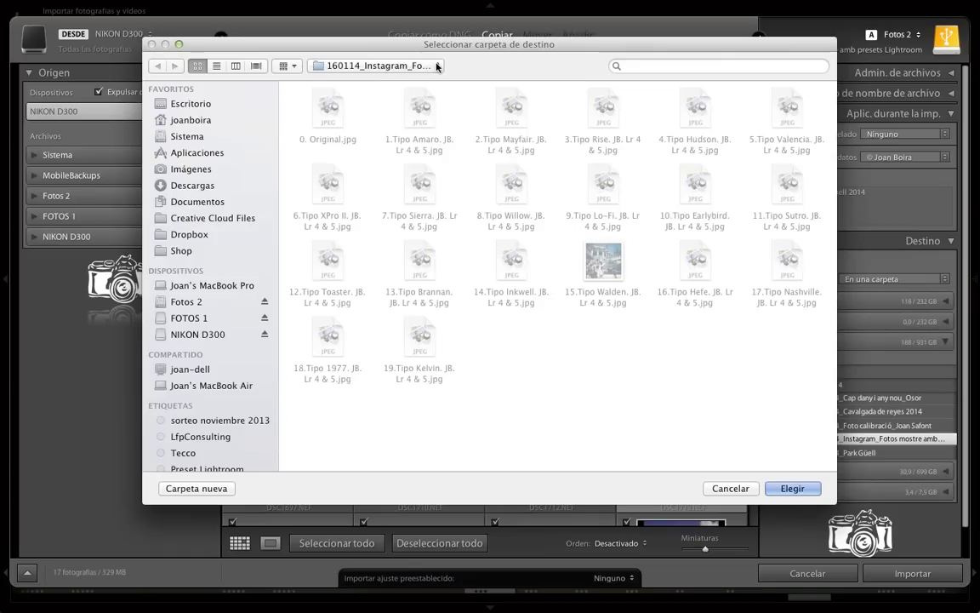
left_click(436, 67)
left_click(433, 79)
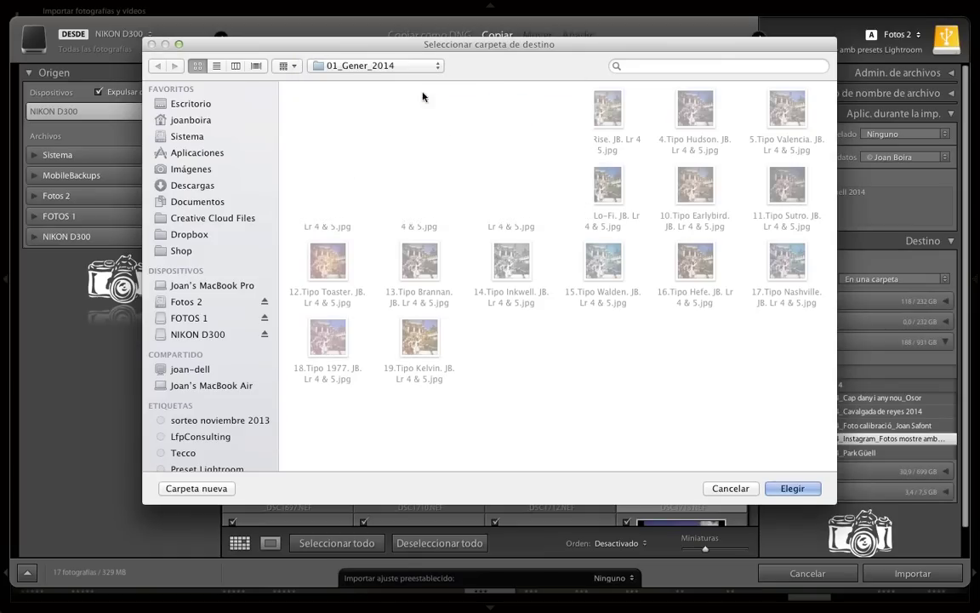
double_click(690, 110)
left_click(793, 488)
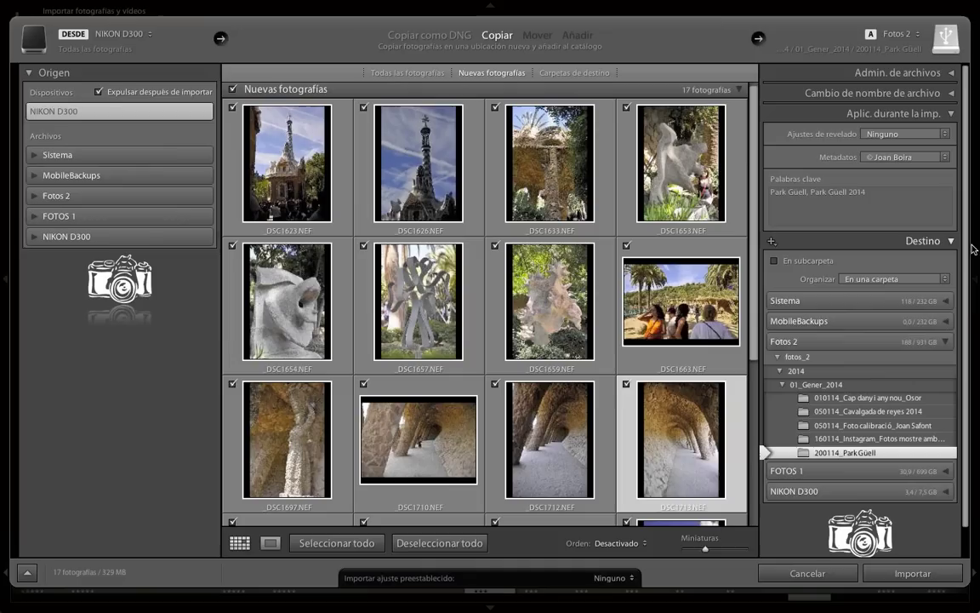
Set Organizar to Por fecha so the photos land in a 2013/09-29 subfolder.
left_click(947, 343)
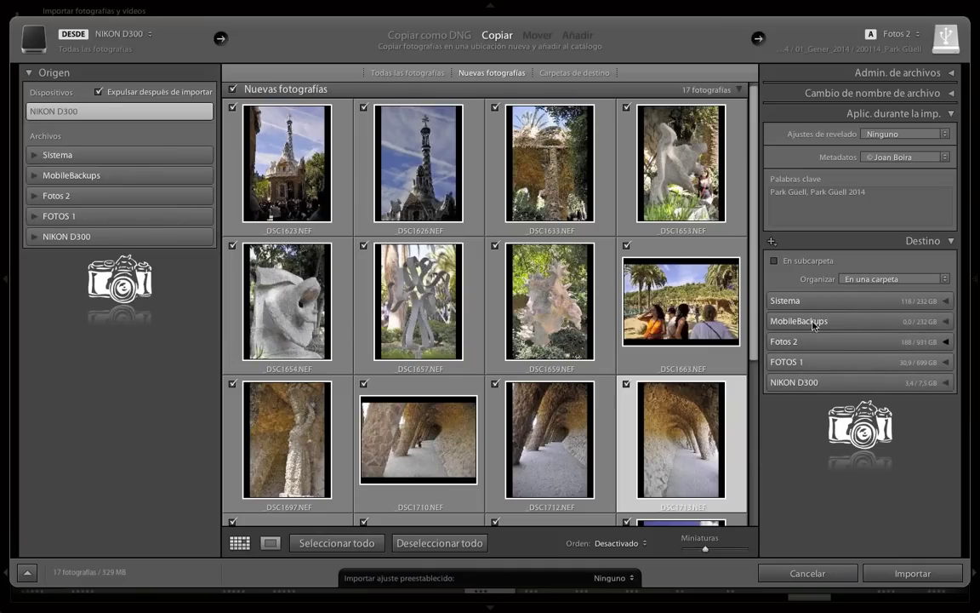
left_click(943, 341)
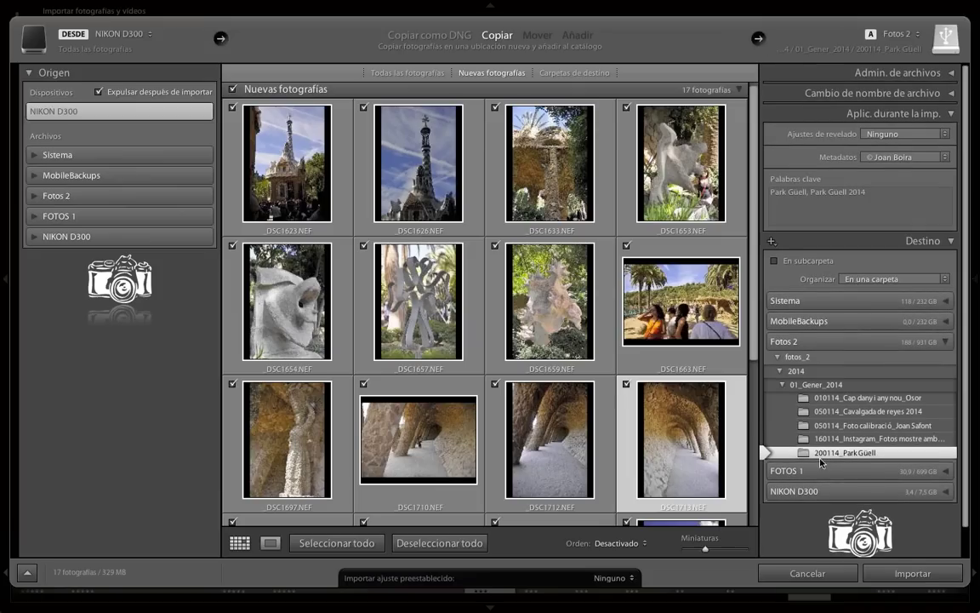
left_click(944, 278)
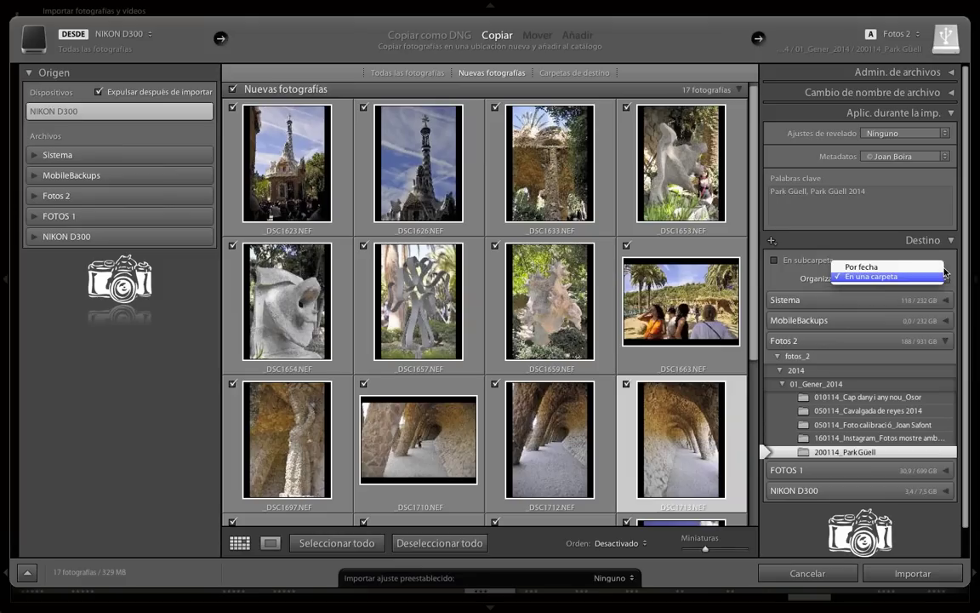
left_click(864, 266)
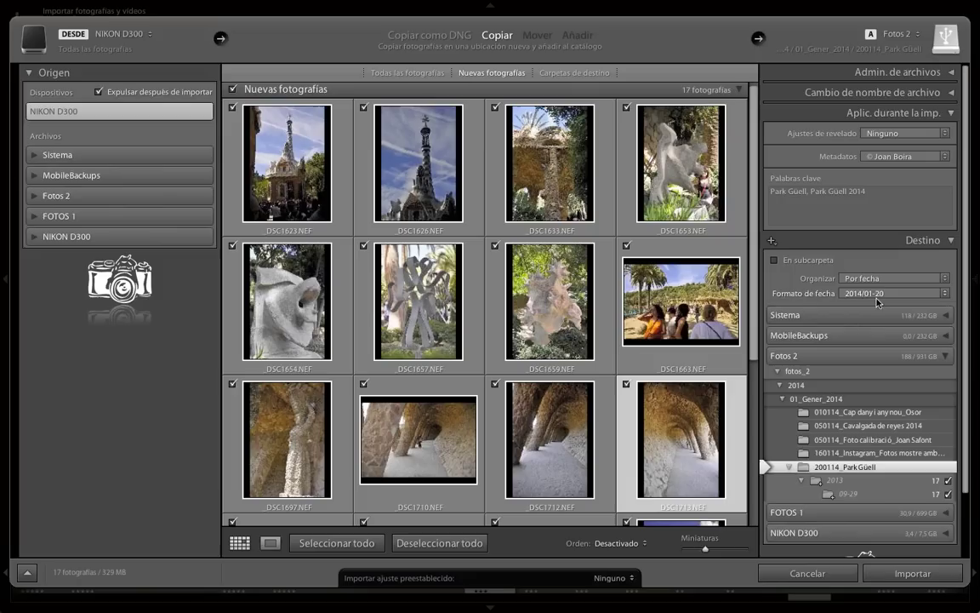
scroll(881, 322, "down", 1)
scroll(882, 321, "down", 1)
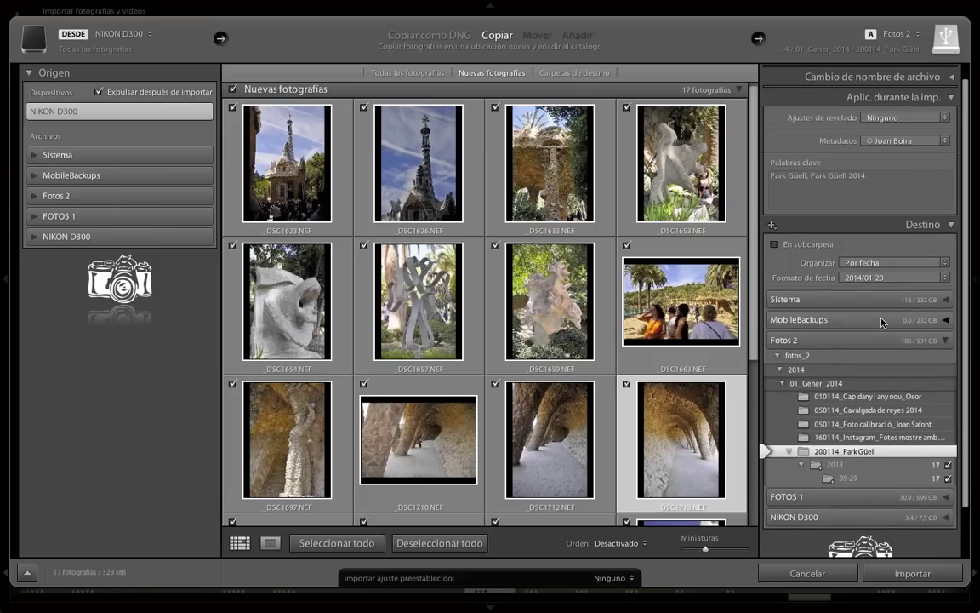
scroll(850, 294, "down", 1)
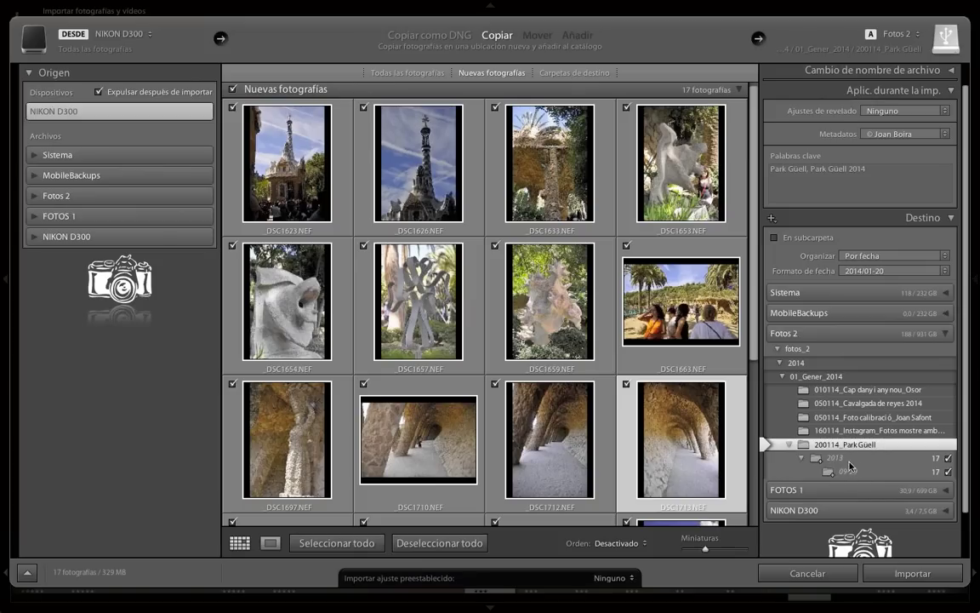
scroll(856, 476, "down", 1)
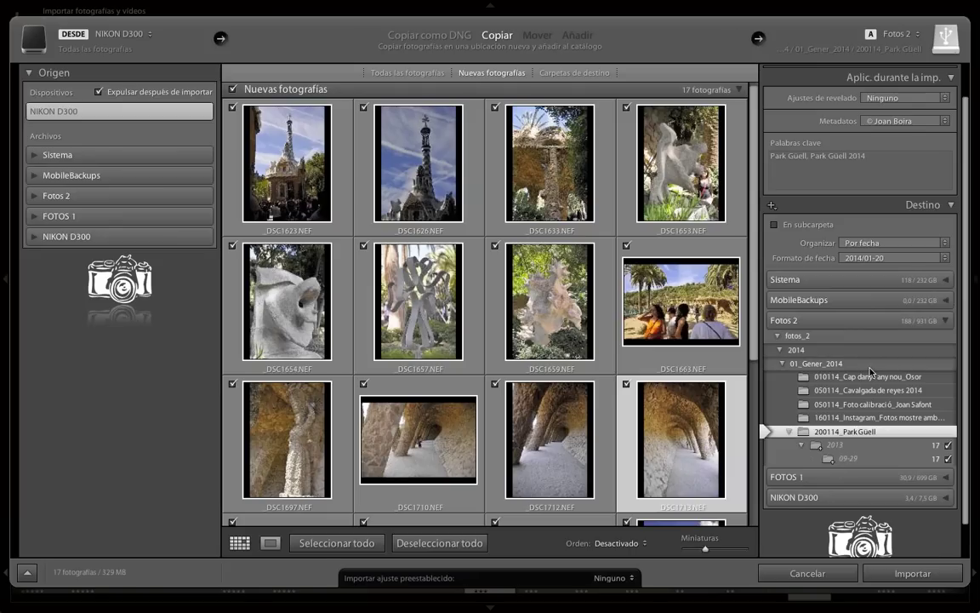
Switch Organizar to En una carpeta and set 01_Gener_2014 as the destination.
left_click(946, 243)
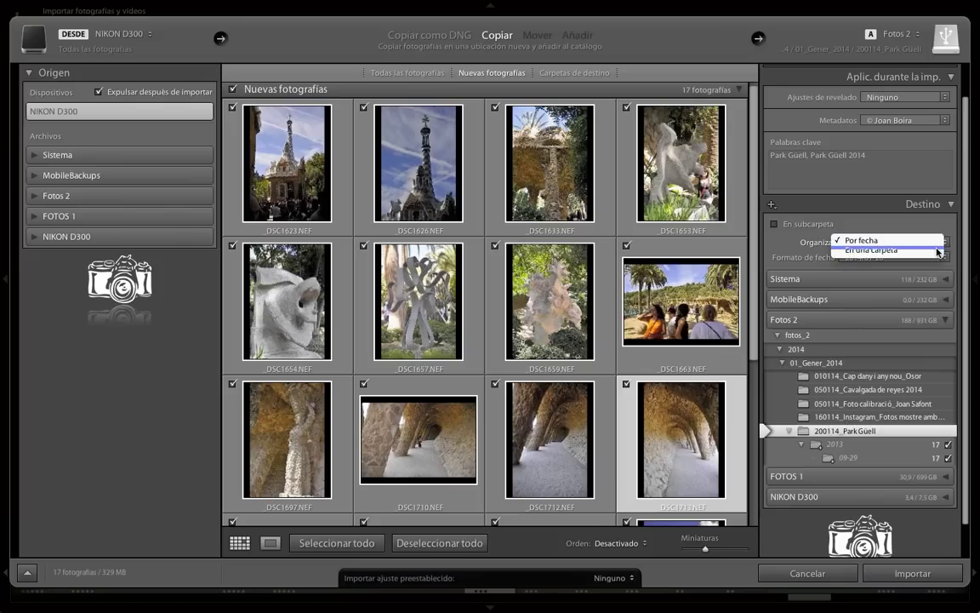
left_click(936, 250)
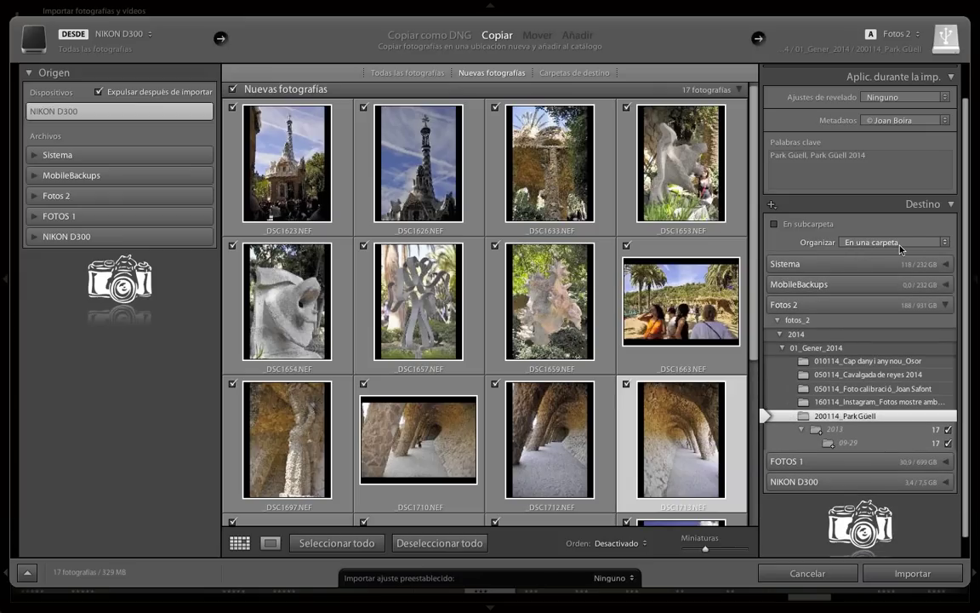
left_click(900, 34)
left_click(813, 108)
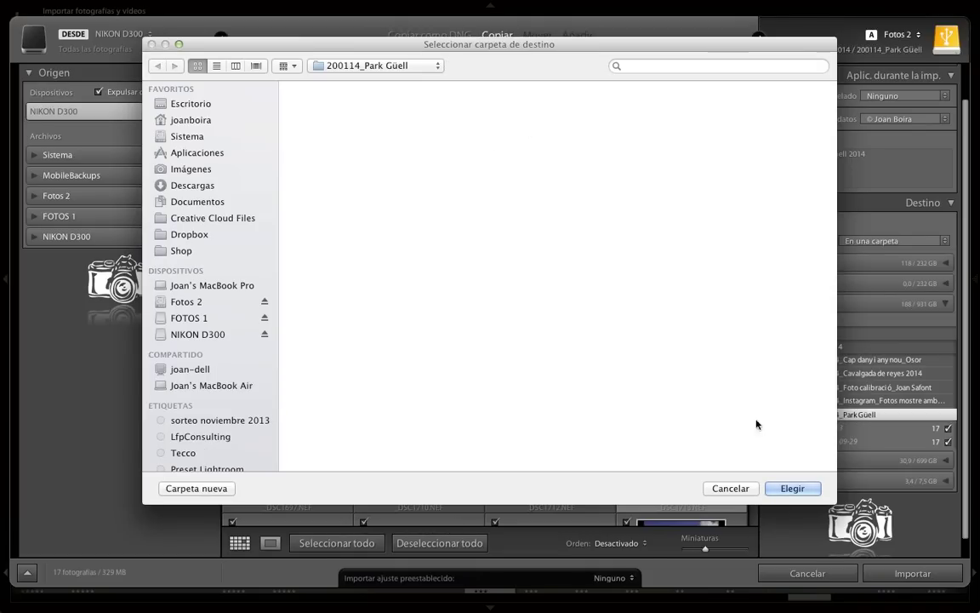
left_click(406, 68)
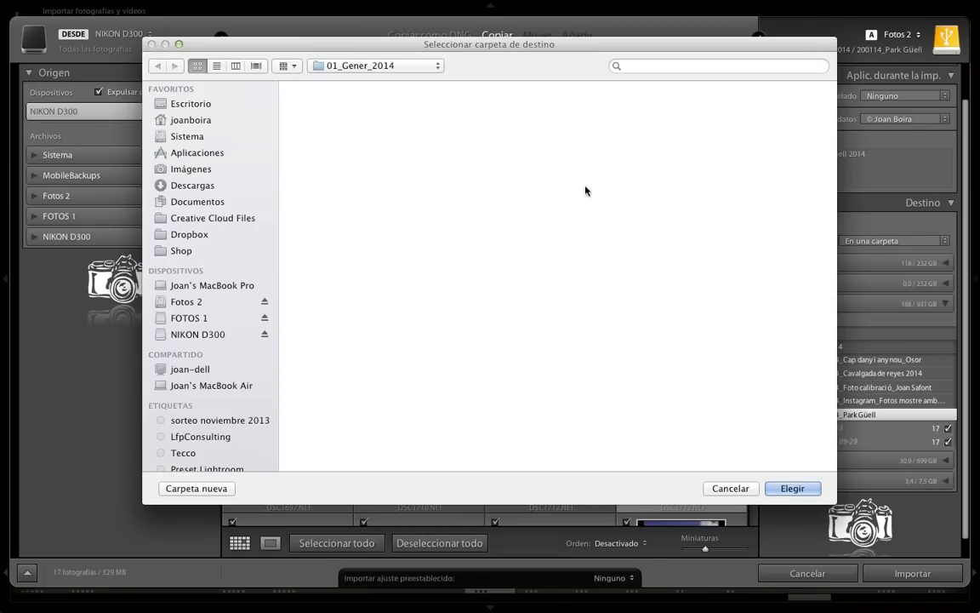
left_click(793, 488)
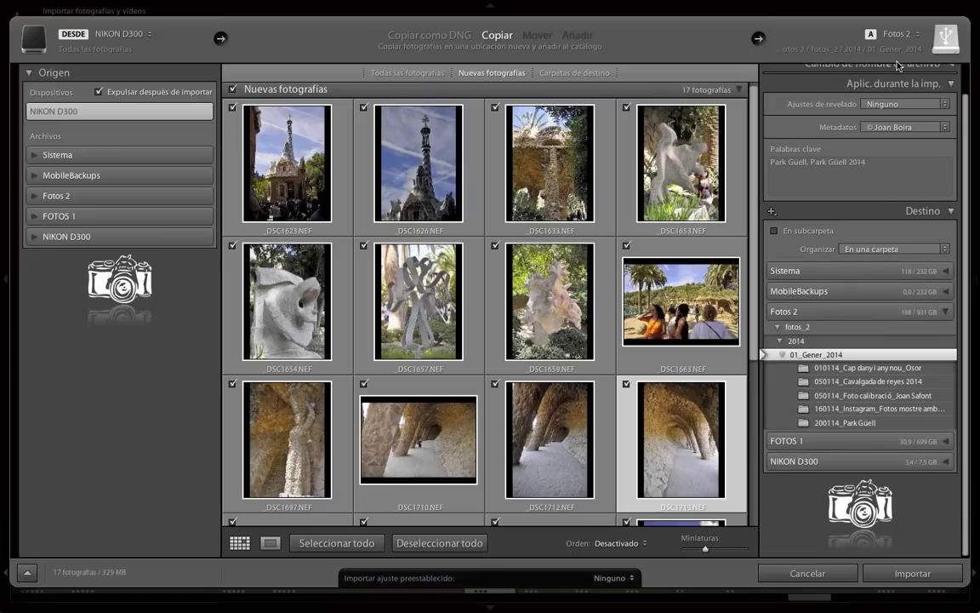
Change the destination to the 200114_Park Güell folder inside 01_Gener_2014.
left_click(804, 51)
left_click(847, 108)
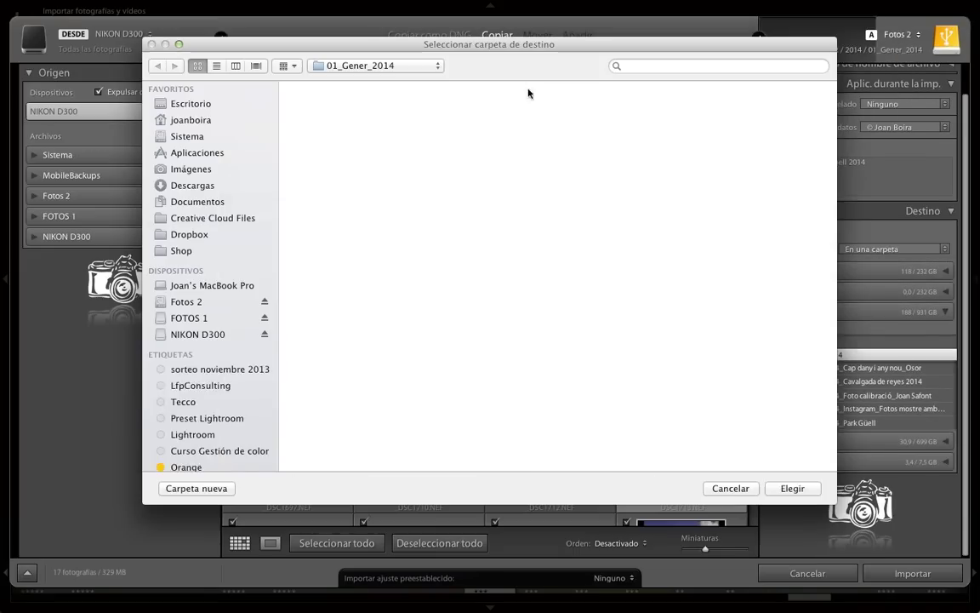
left_click(425, 66)
left_click(691, 109)
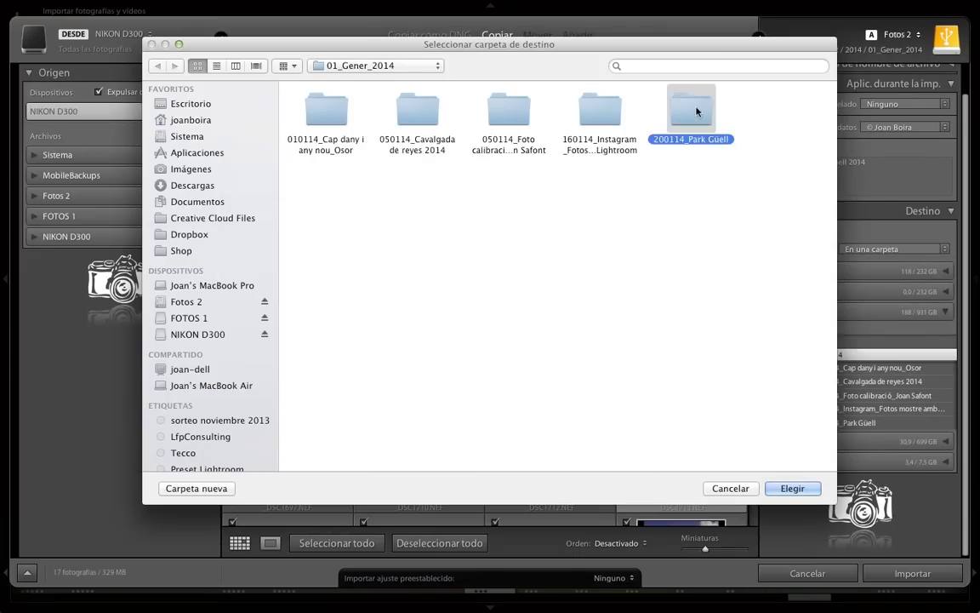
double_click(691, 109)
left_click(795, 490)
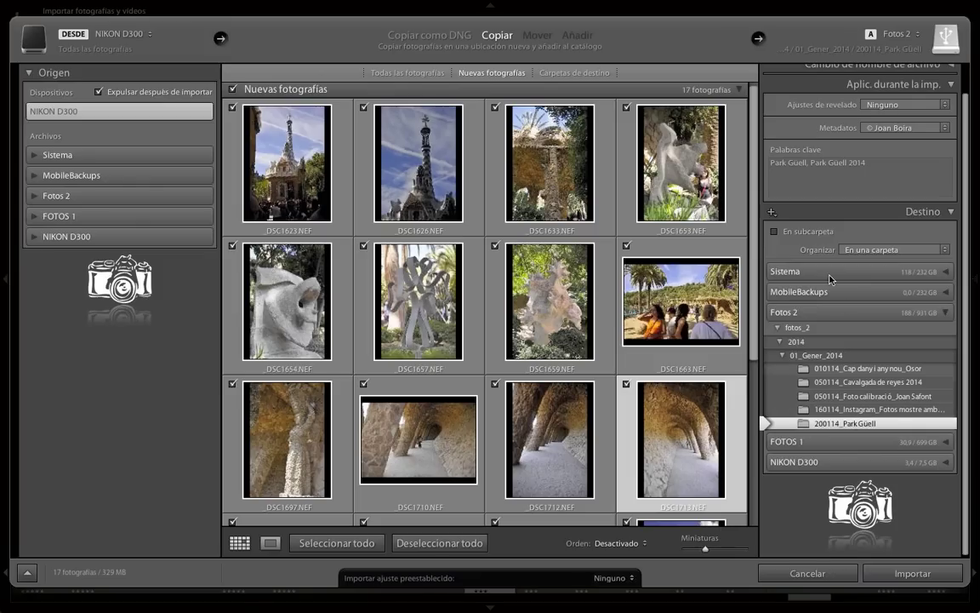
Tick En subcarpeta and name the subfolder 200114_Park Güell_Raw.
left_click(775, 232)
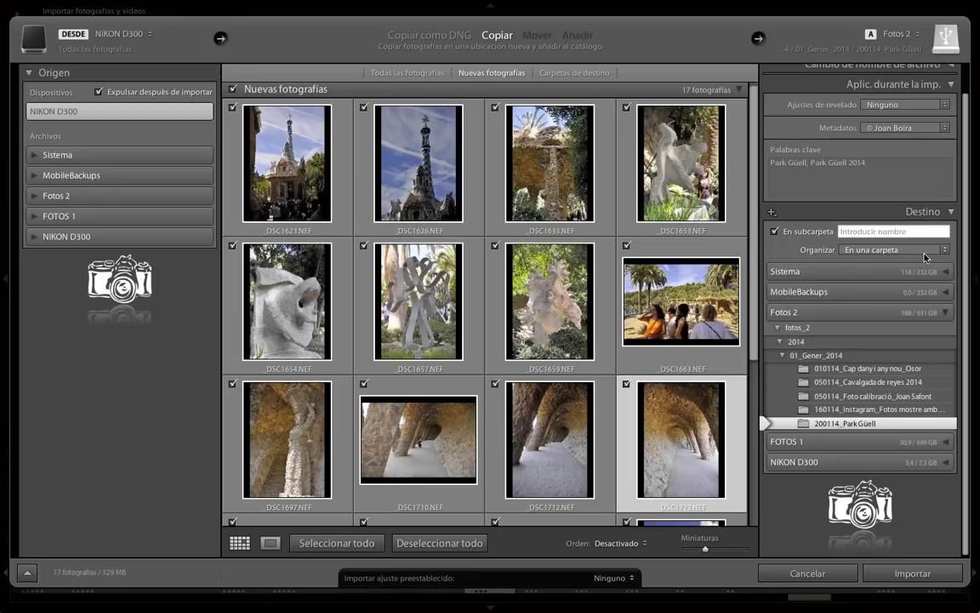
type("200")
type("114")
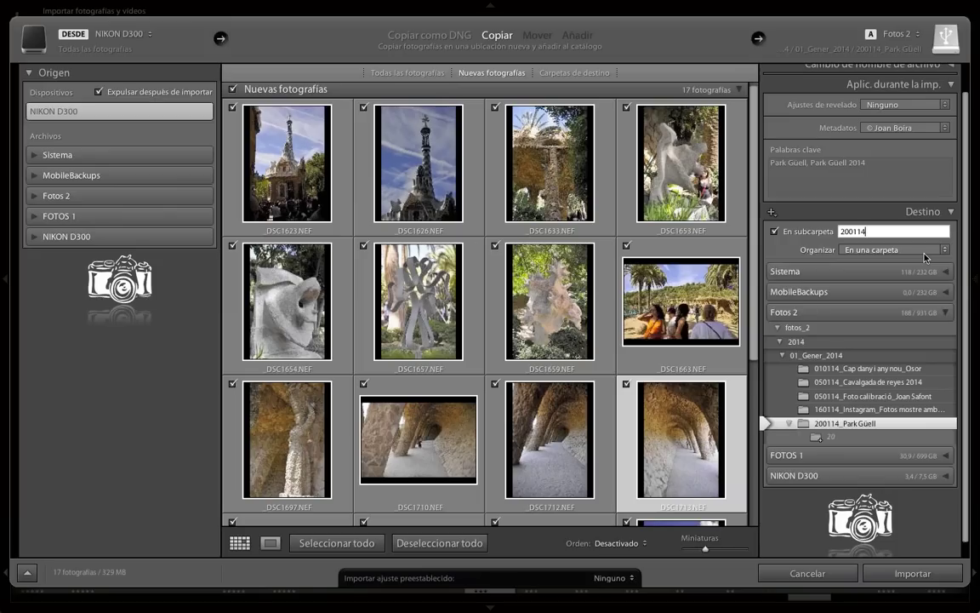
type("_Park G")
type("aw")
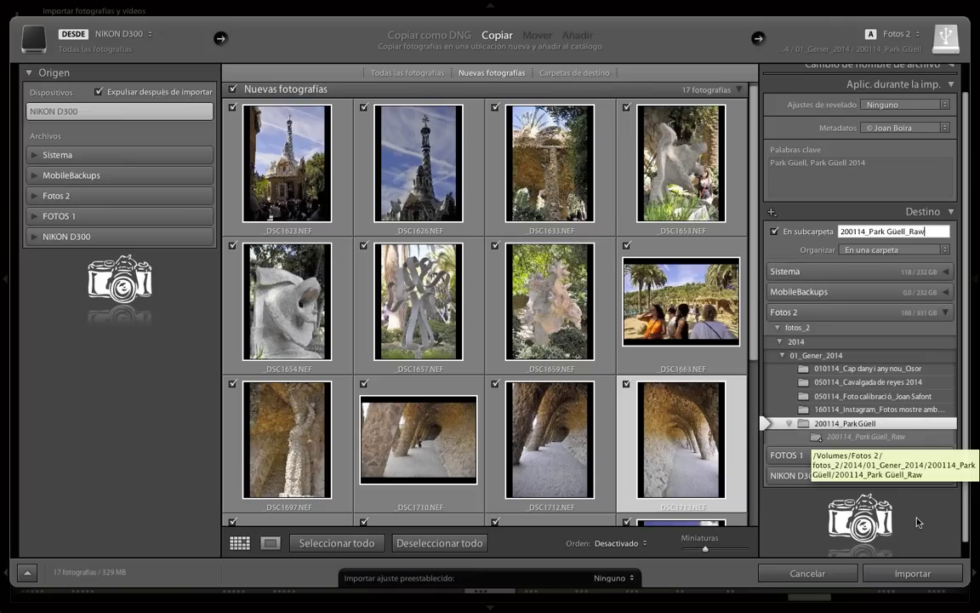
key("Return")
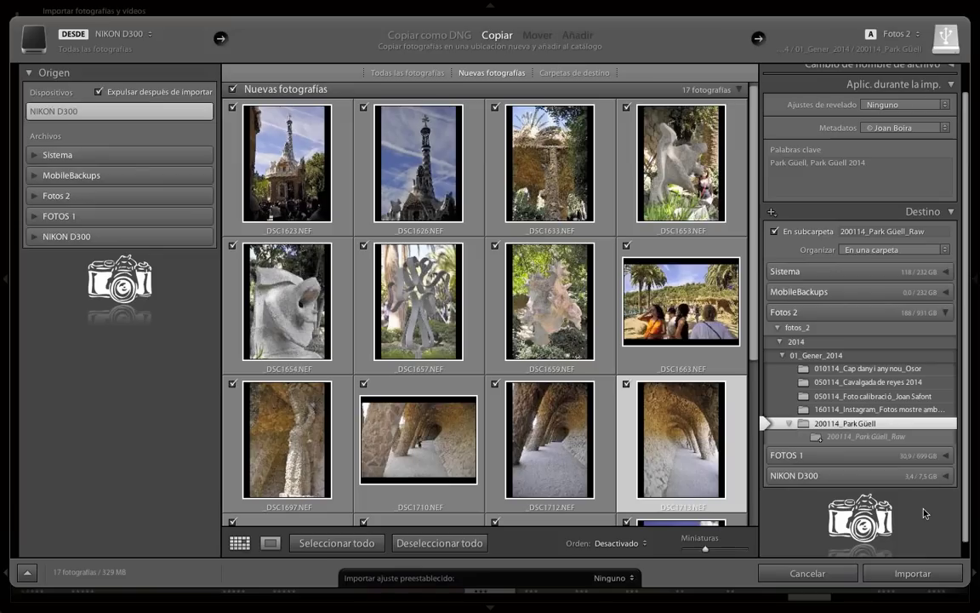
scroll(677, 222, "down", 1)
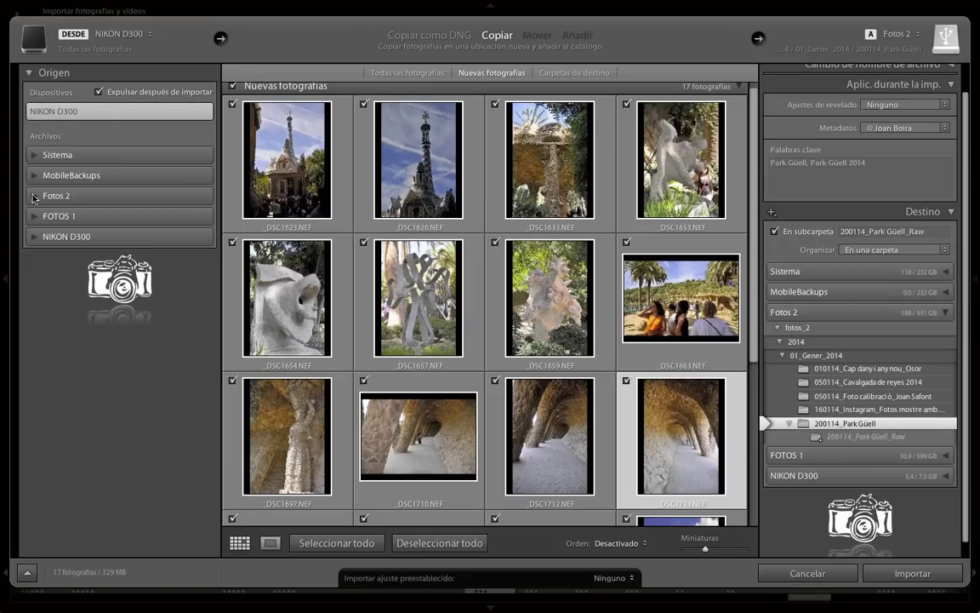
Choose Escritorio as the import source and collapse the apply-during-import and destination panels.
left_click(112, 39)
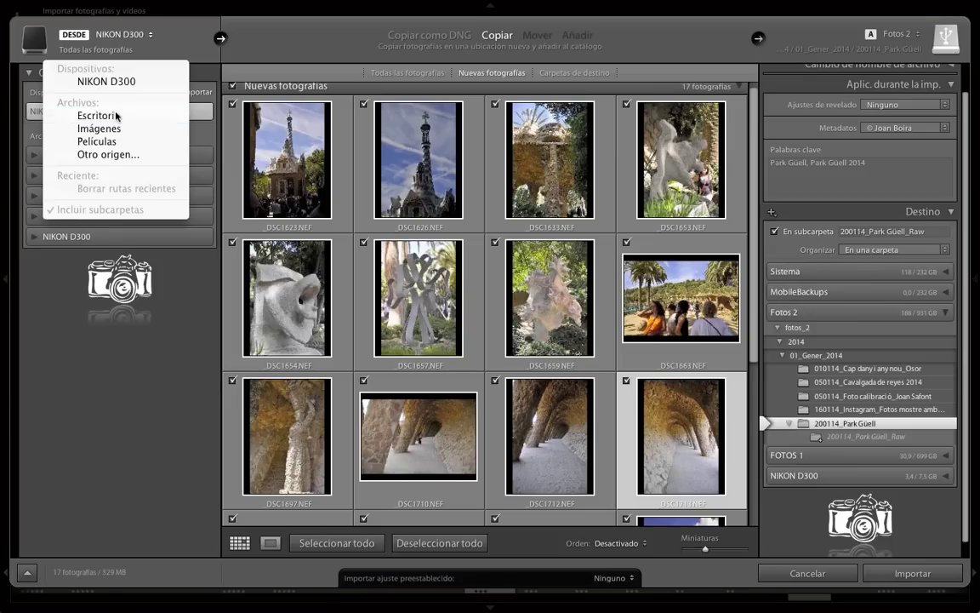
left_click(121, 114)
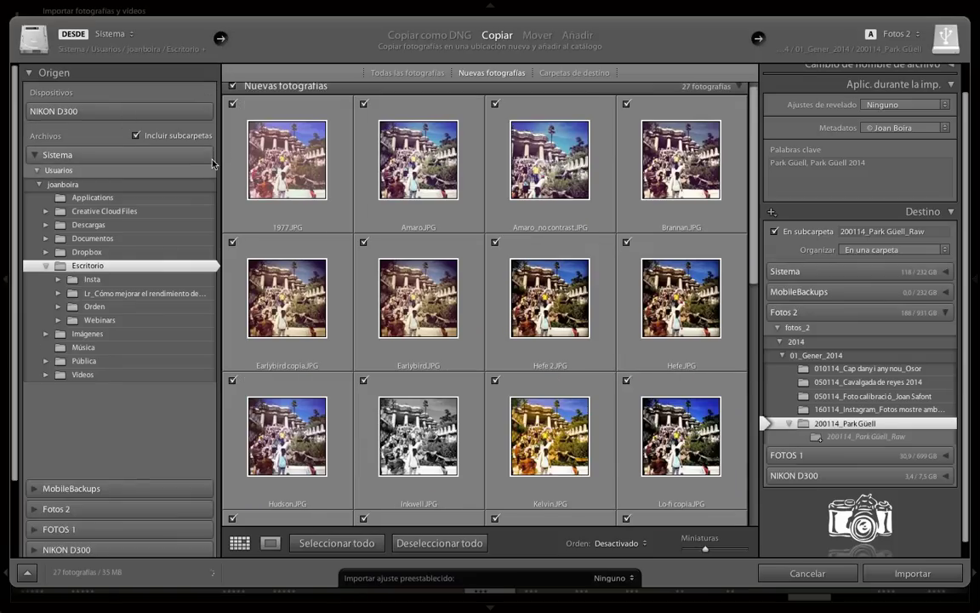
left_click(535, 36)
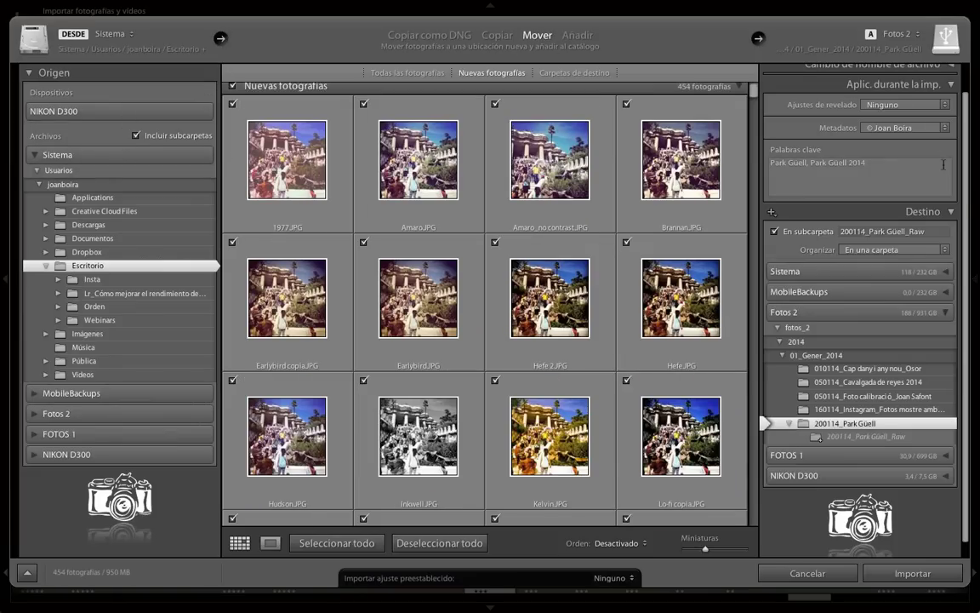
scroll(949, 93, "up", 2)
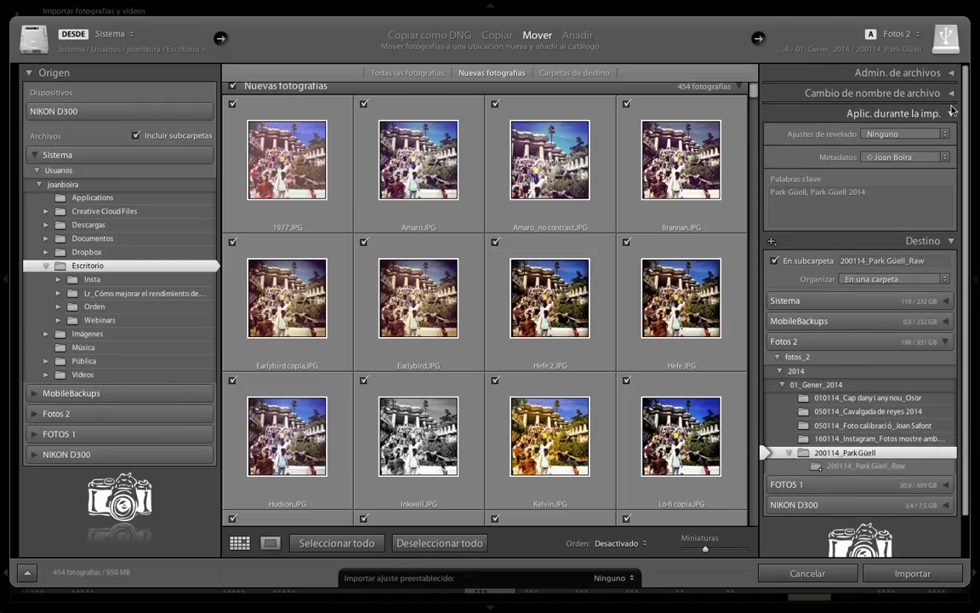
left_click(861, 116)
left_click(949, 134)
Cycle through the Copiar, Copiar como DNG, Mover and Añadir import modes.
left_click(496, 35)
left_click(460, 36)
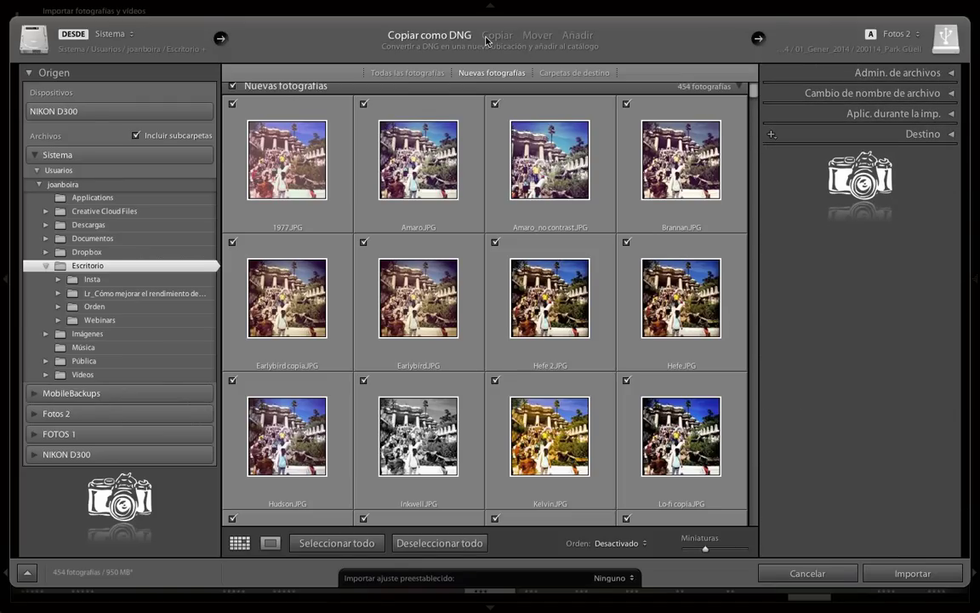
left_click(537, 35)
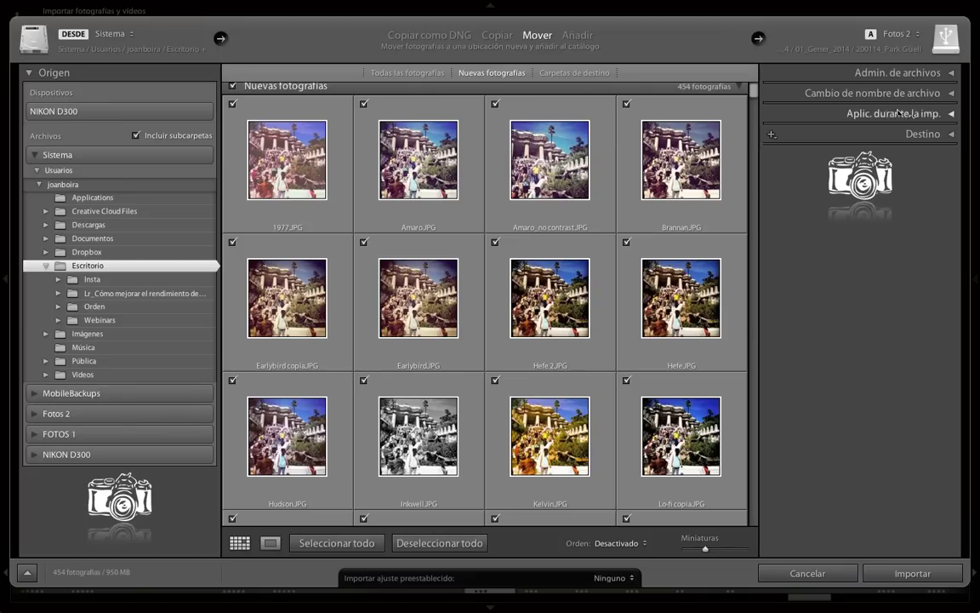
left_click(585, 38)
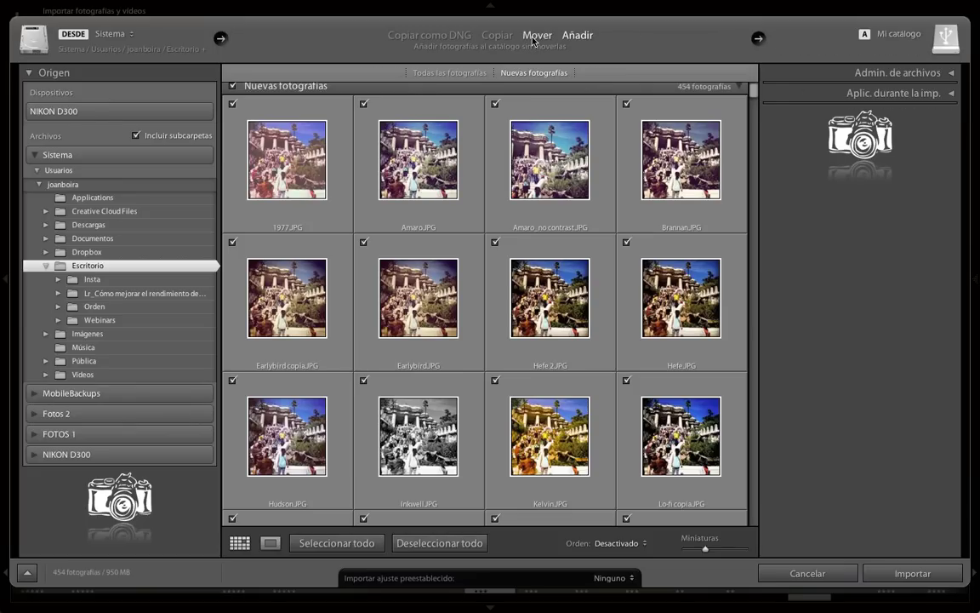
left_click(534, 37)
left_click(576, 36)
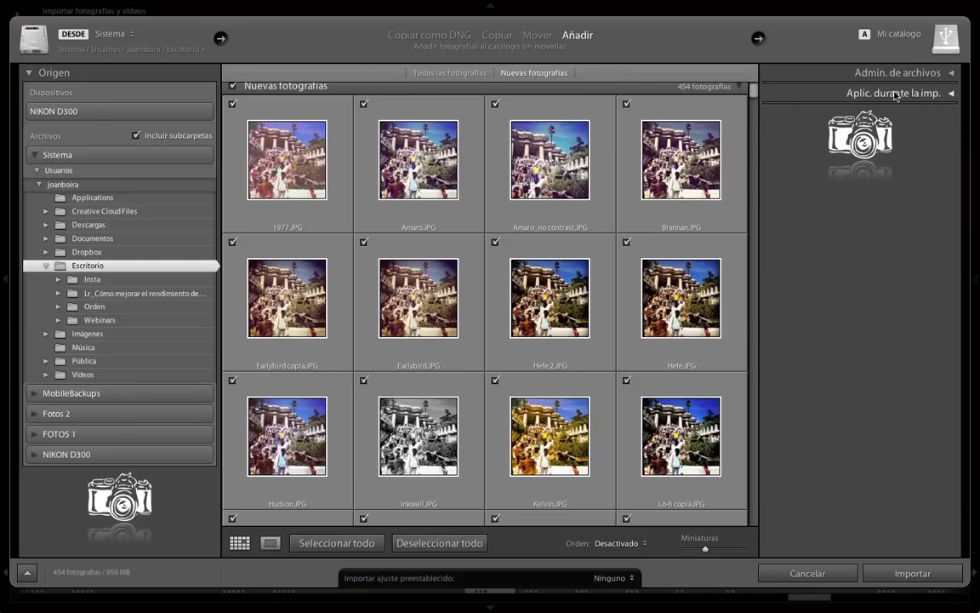
left_click(545, 40)
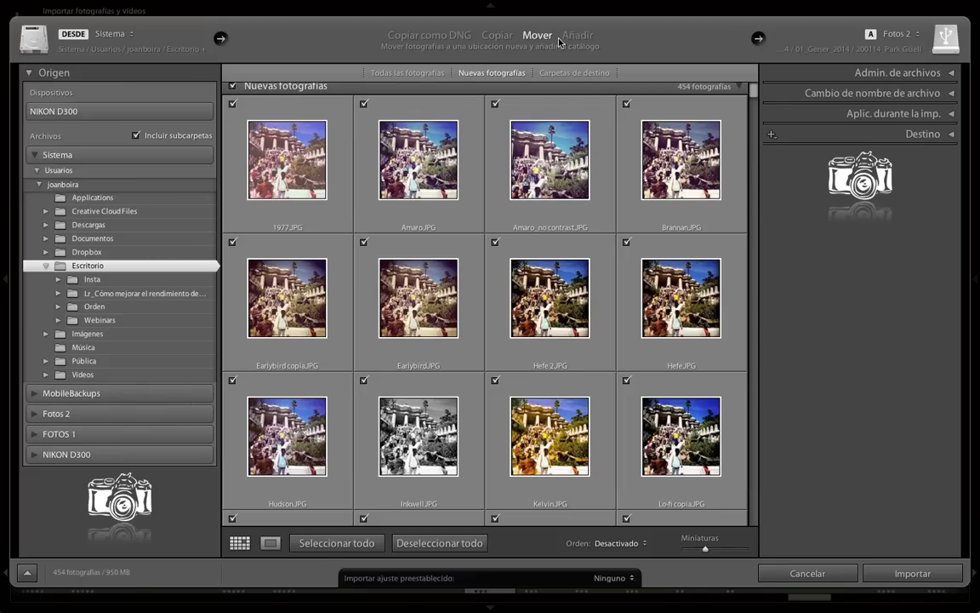
left_click(577, 36)
left_click(537, 37)
left_click(576, 37)
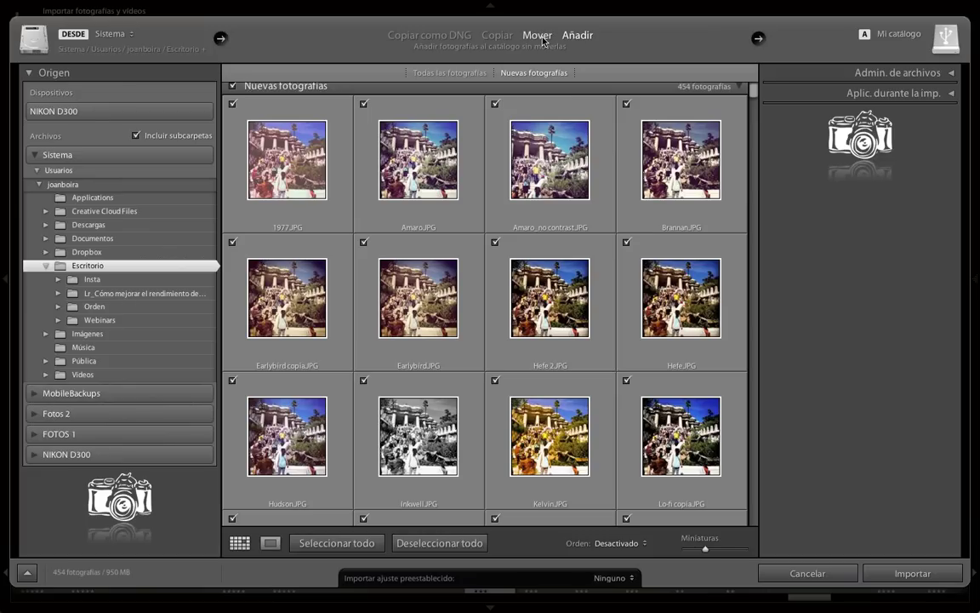
left_click(534, 37)
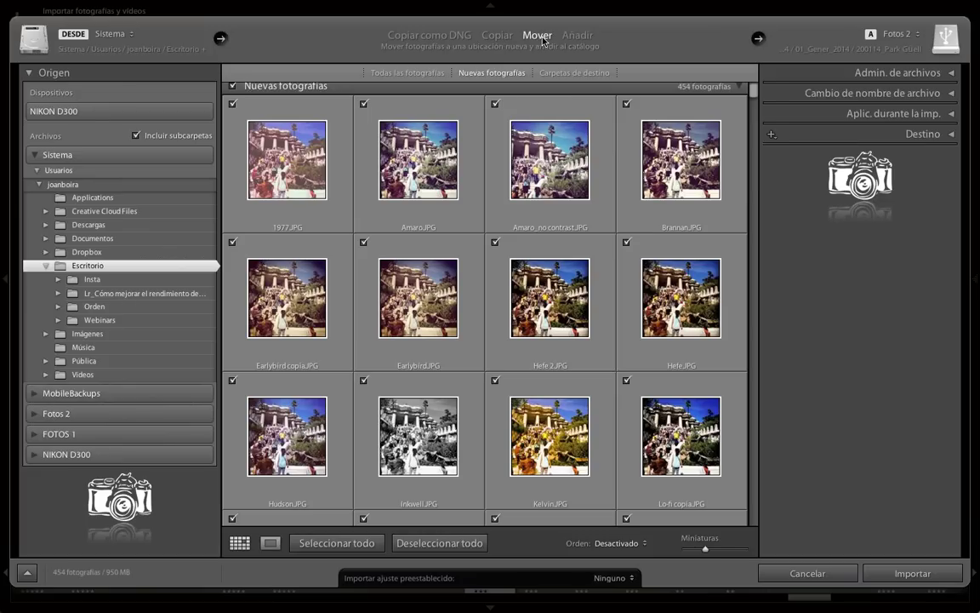
Leave the import on Añadir and expand the renaming and Admin. de archivos panels.
left_click(952, 92)
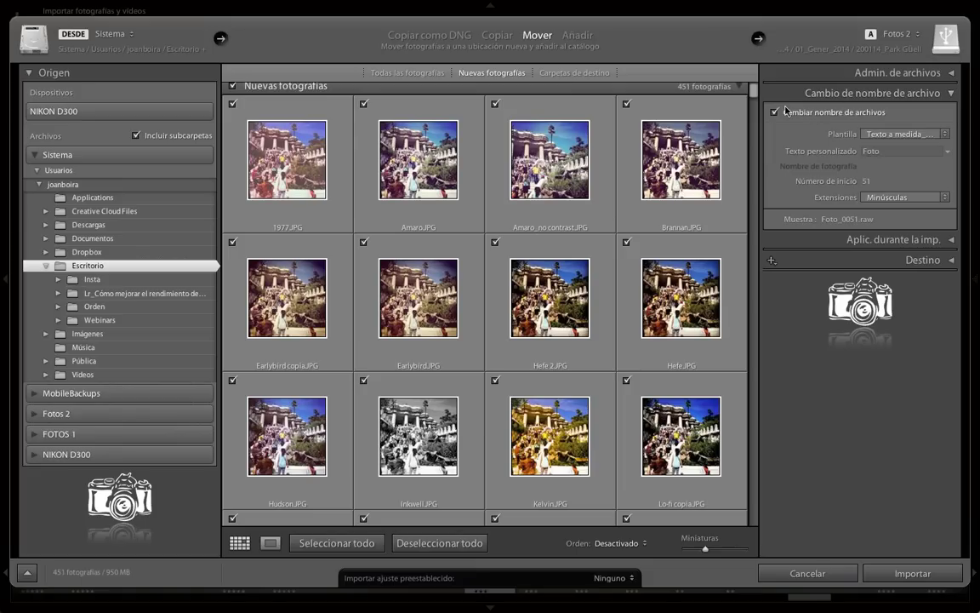
left_click(591, 38)
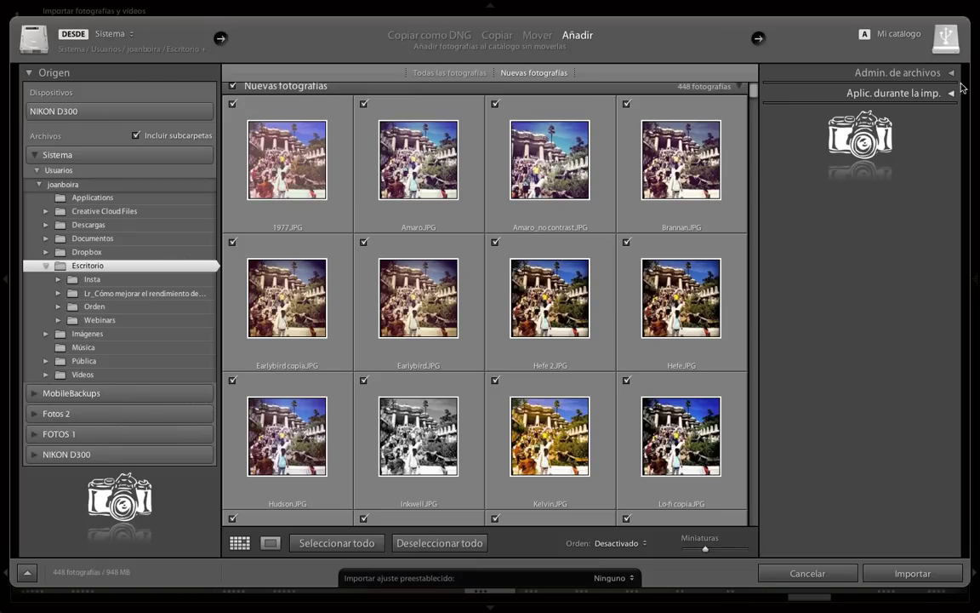
left_click(537, 35)
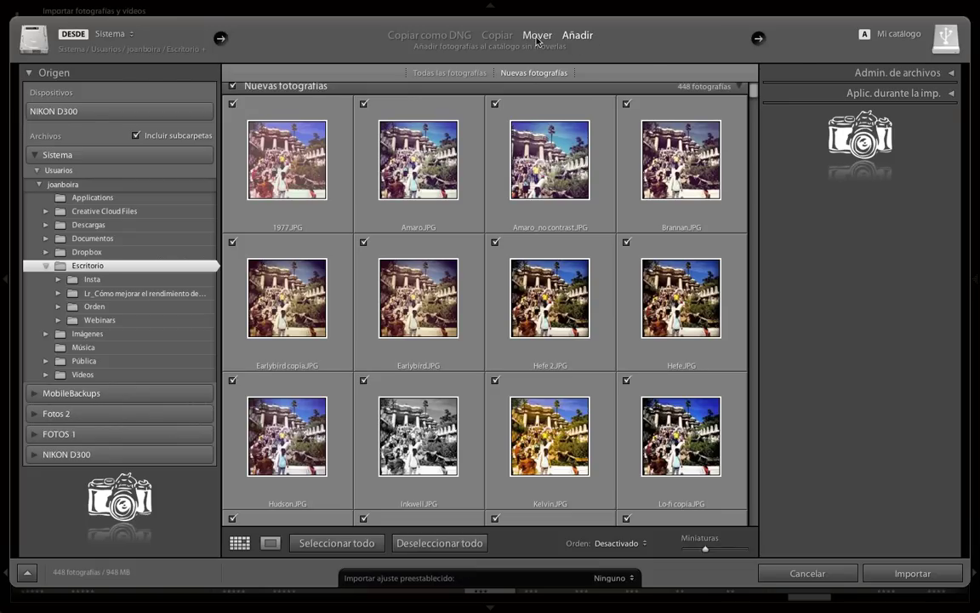
left_click(576, 36)
left_click(944, 73)
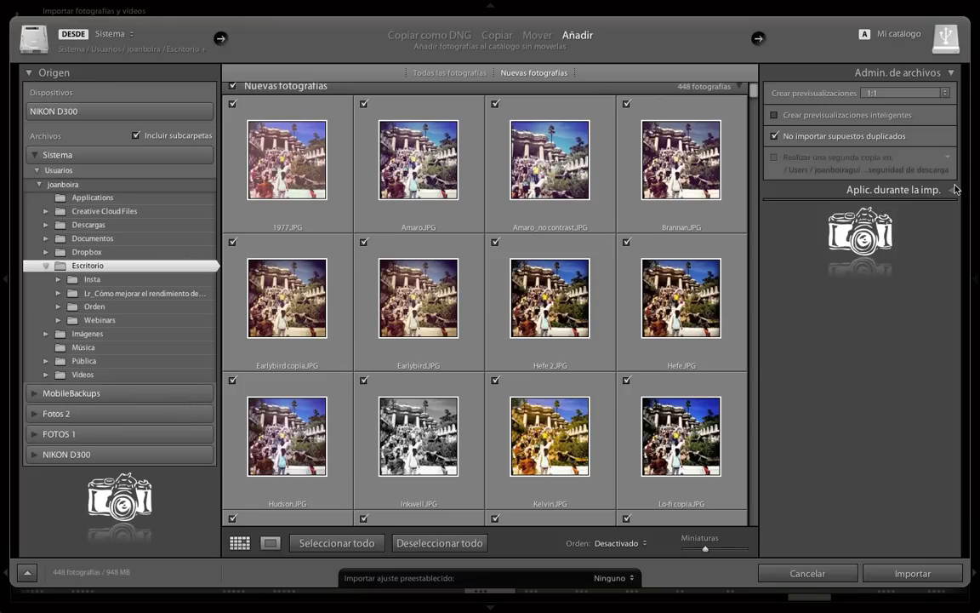
Expand Aplic. durante la imp., then collapse the import window to its compact view.
left_click(945, 190)
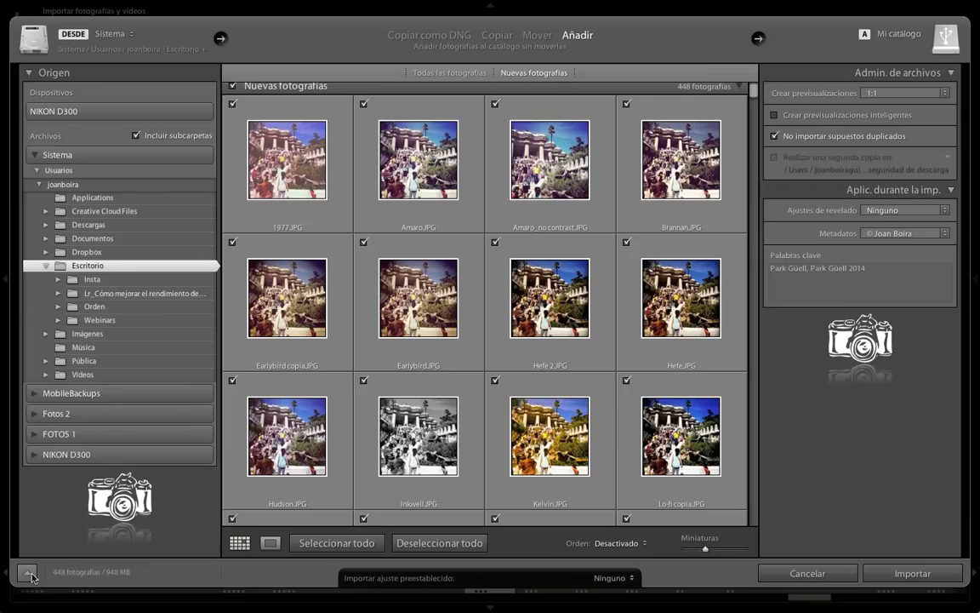
left_click(29, 575)
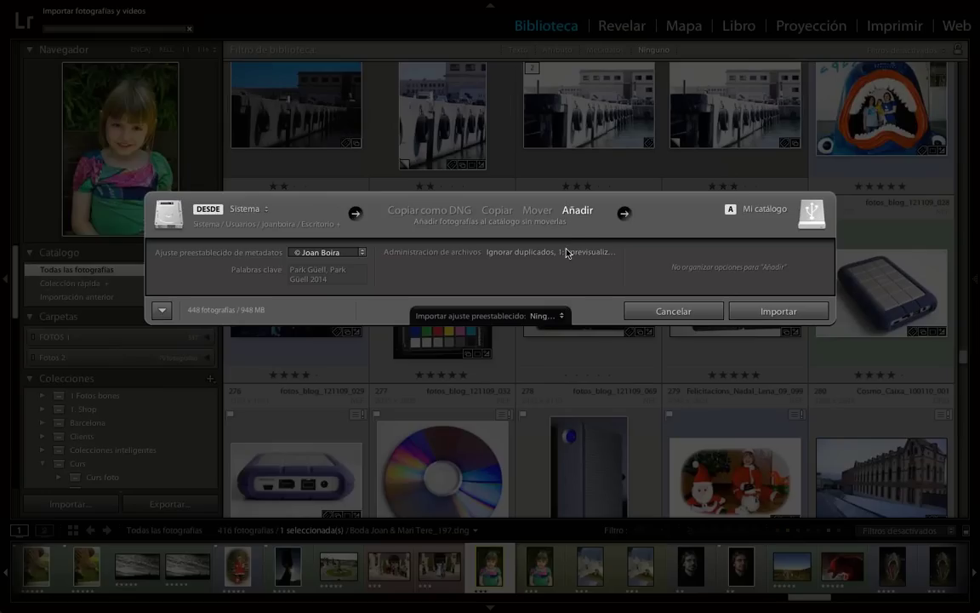
Set the compact import to Copiar, then restore the full import window.
left_click(497, 210)
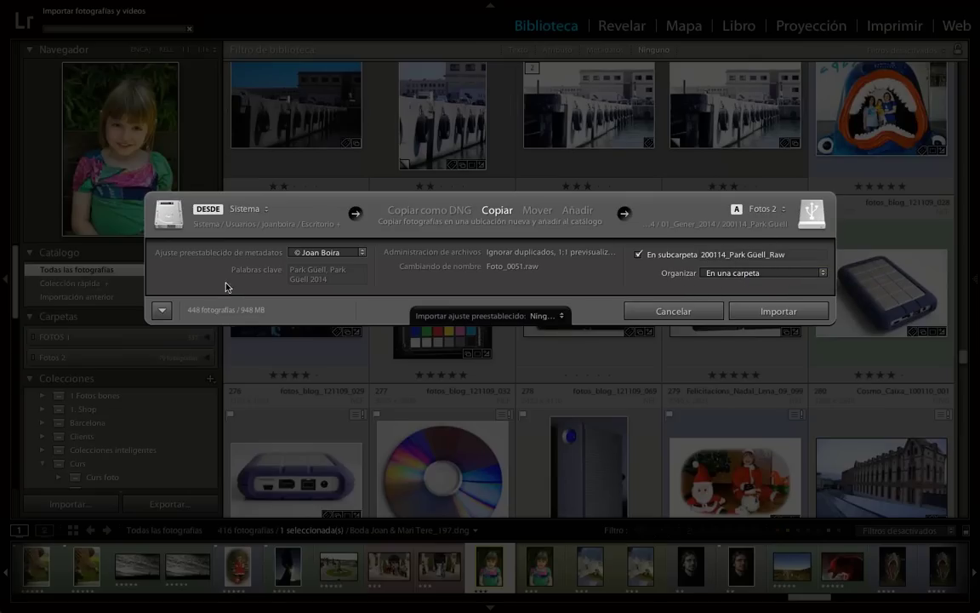
left_click(162, 312)
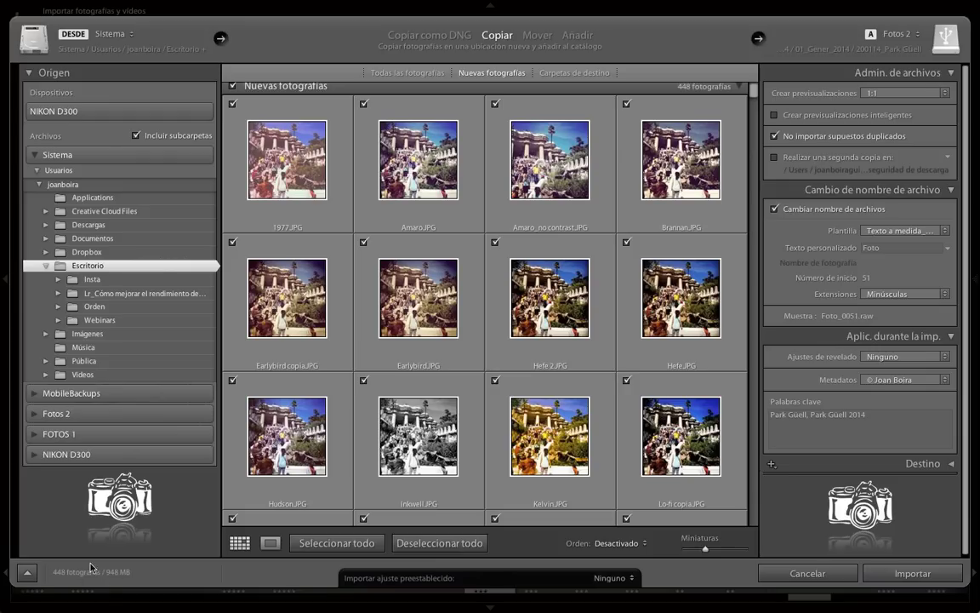
left_click(65, 106)
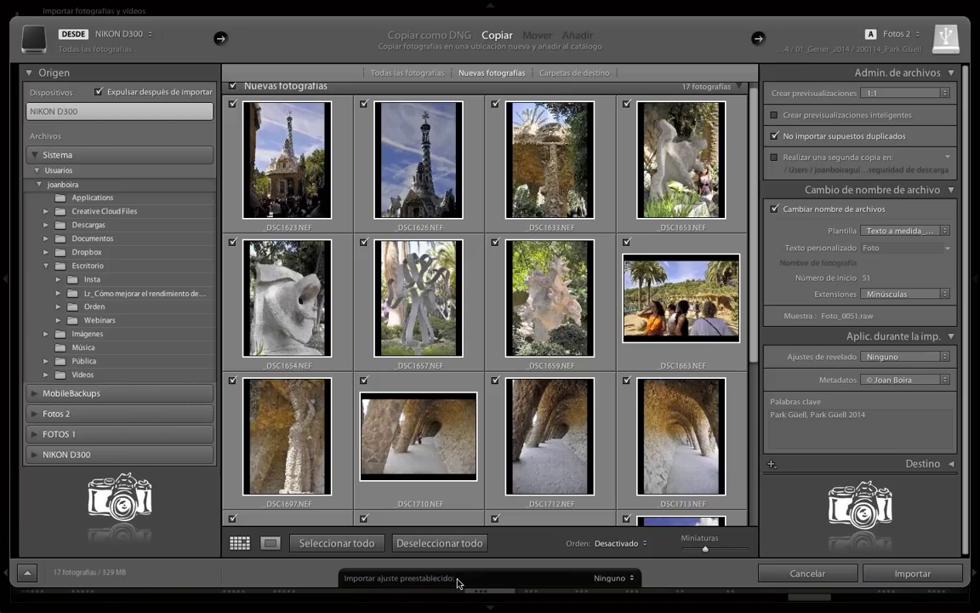
left_click(621, 578)
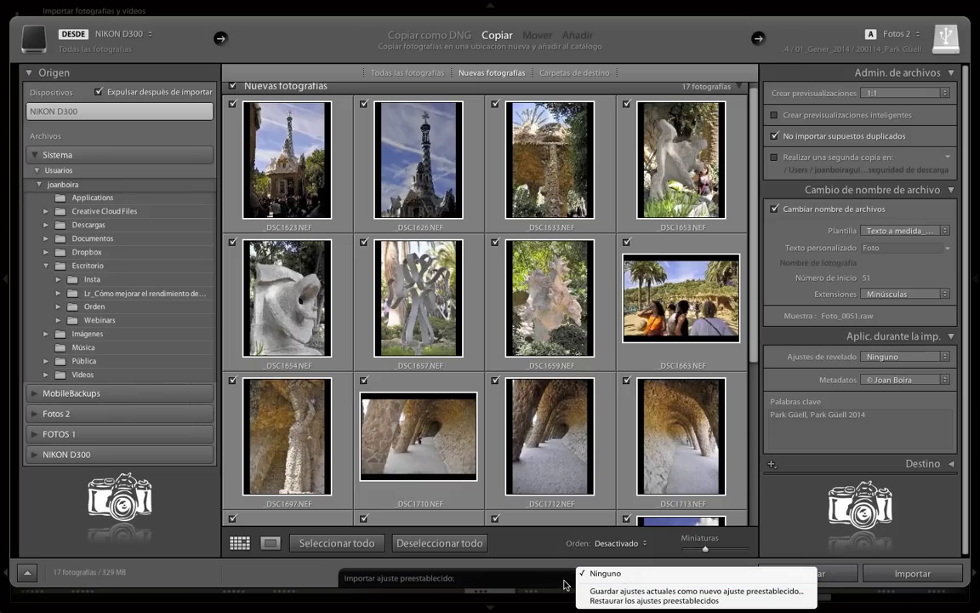
left_click(534, 575)
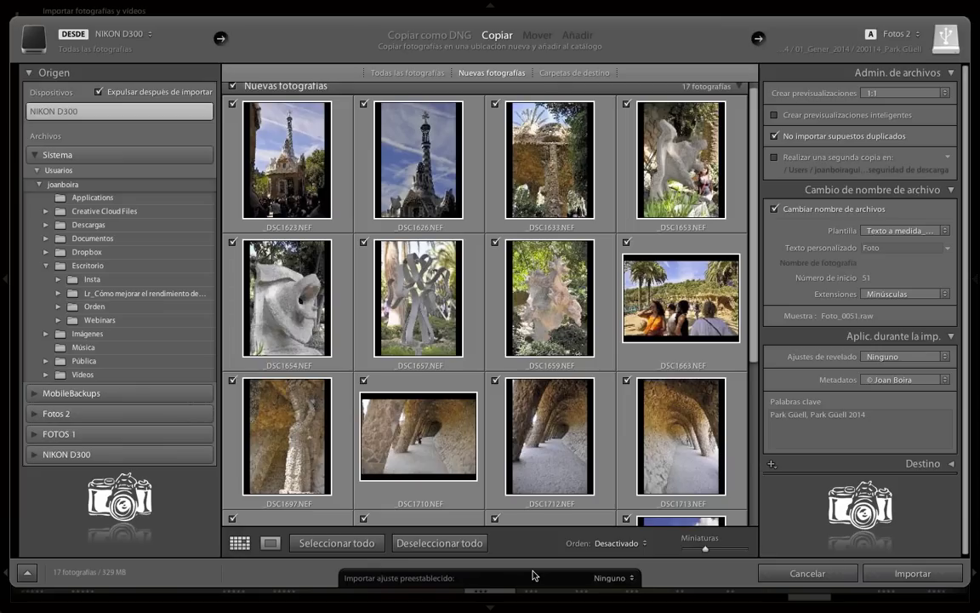
Delete the 'Park Güell, Park Güell 2014' keywords from the Palabras clave box.
left_click(952, 464)
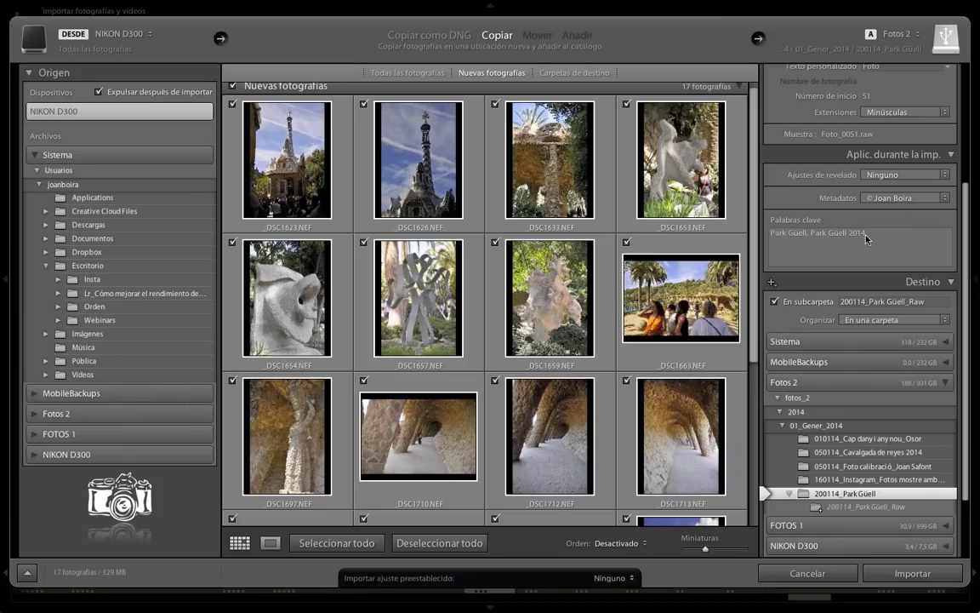
scroll(867, 239, "up", 2)
left_click(885, 310)
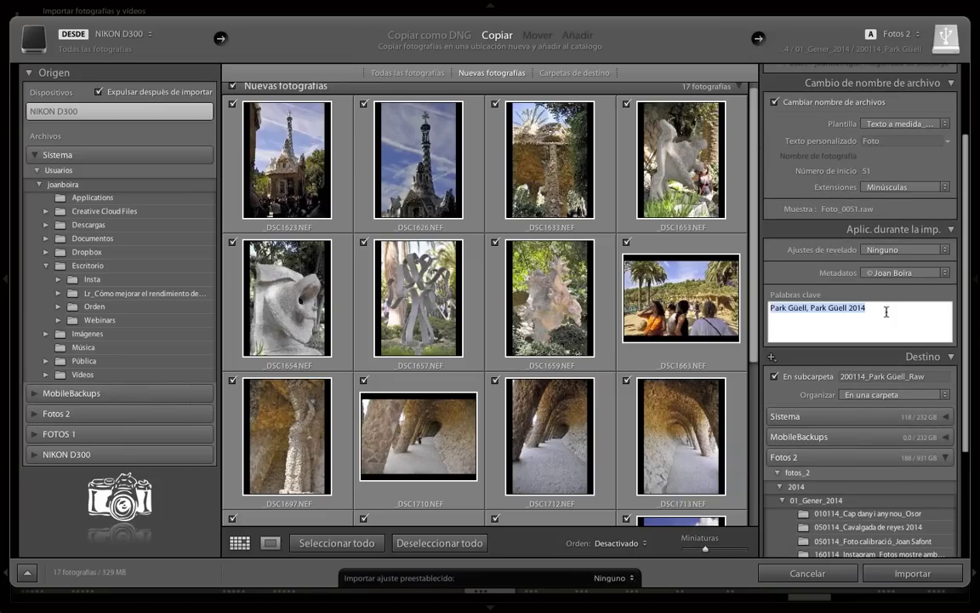
key("BackSpace")
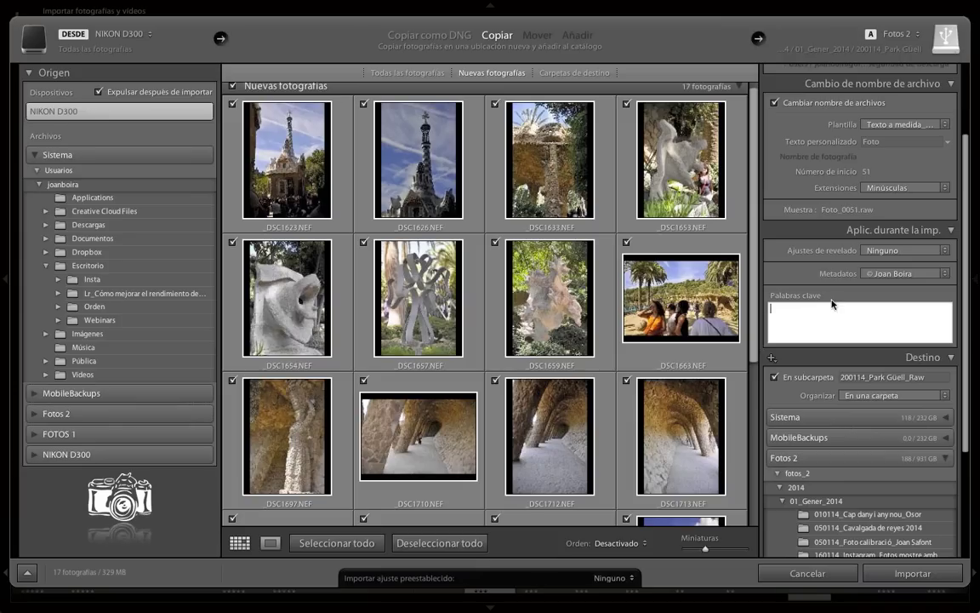
scroll(859, 255, "up", 5)
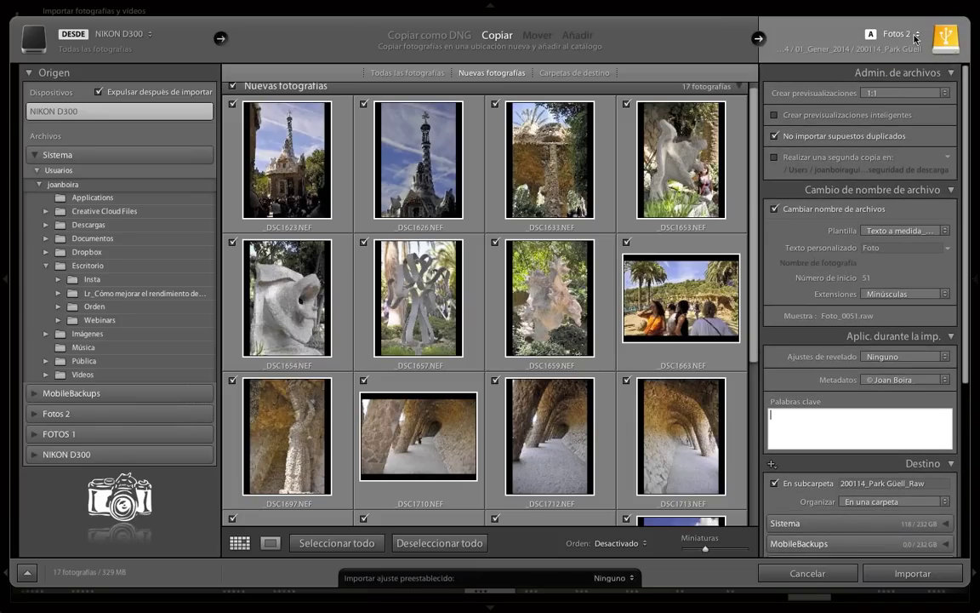
Set the import destination to the 2014 folder inside fotos_2 on Fotos 2.
left_click(899, 34)
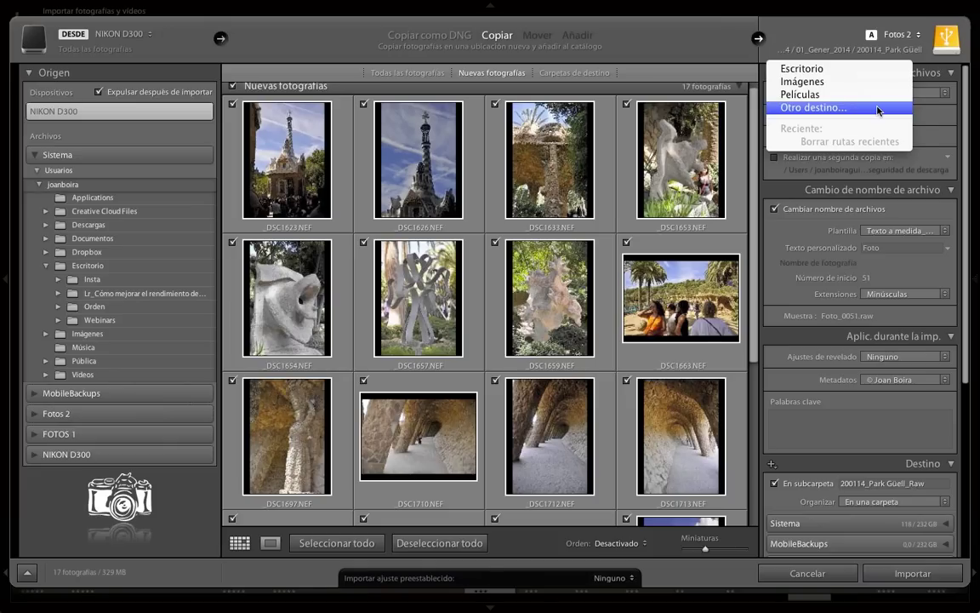
left_click(879, 108)
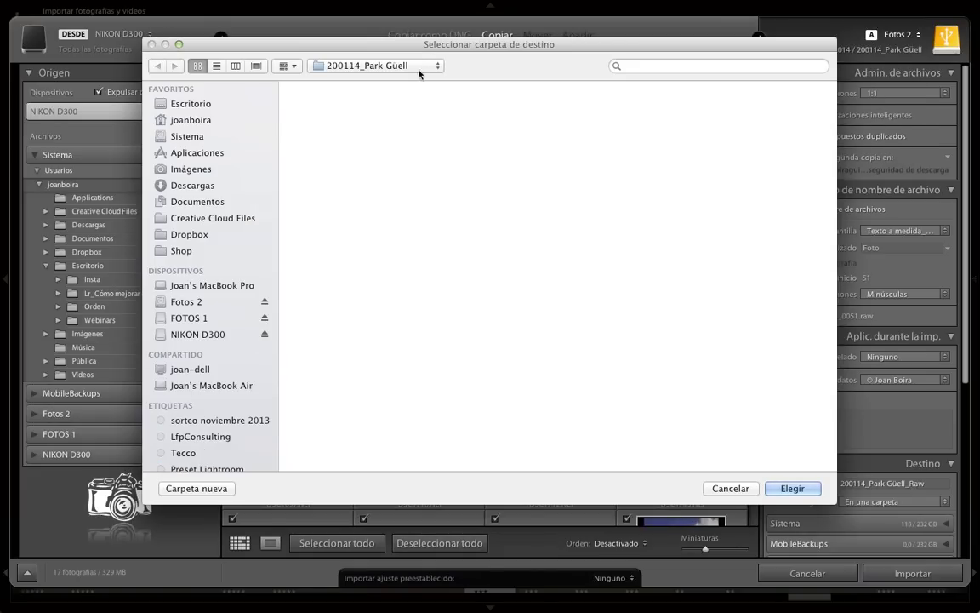
left_click(418, 68)
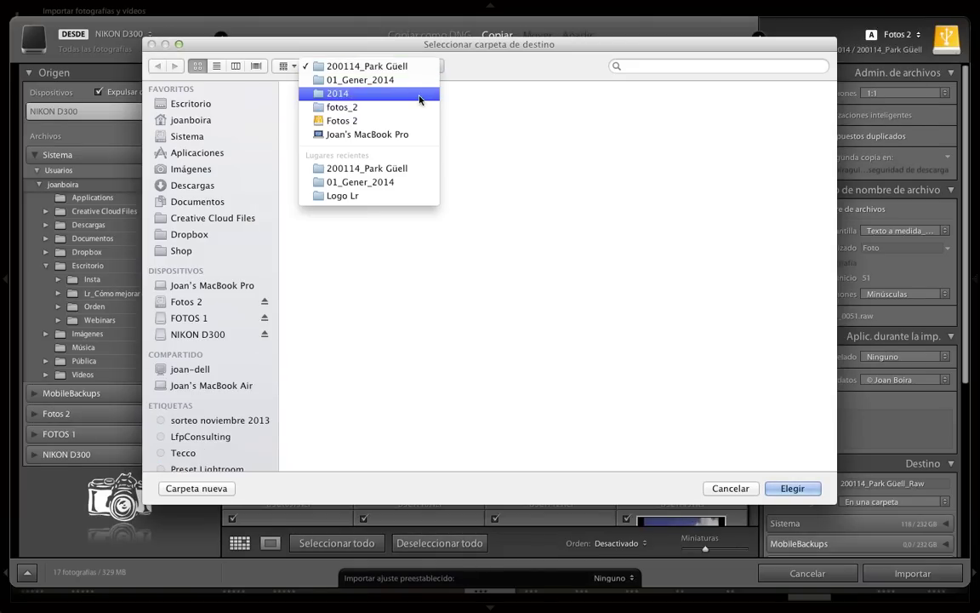
left_click(418, 97)
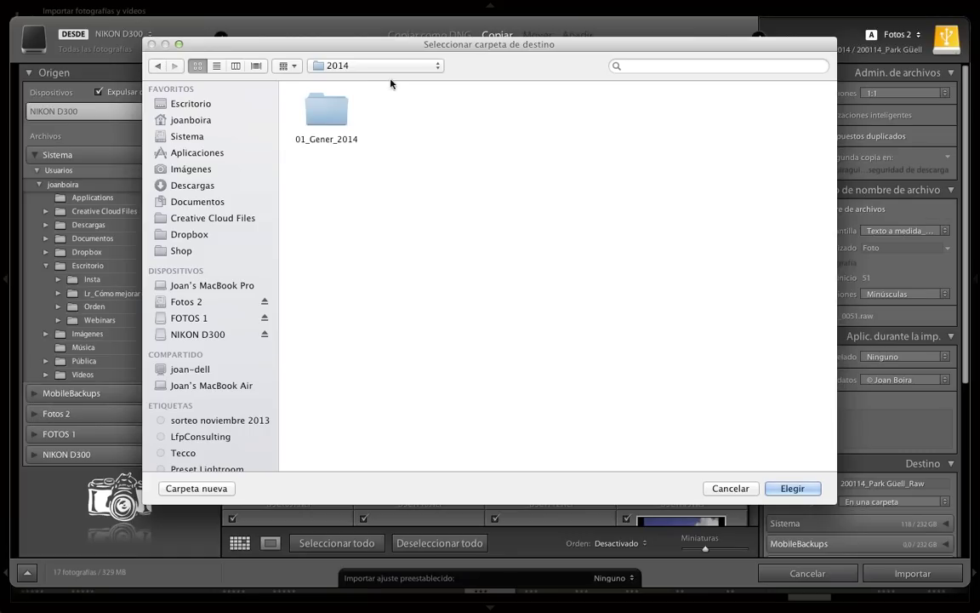
left_click(434, 67)
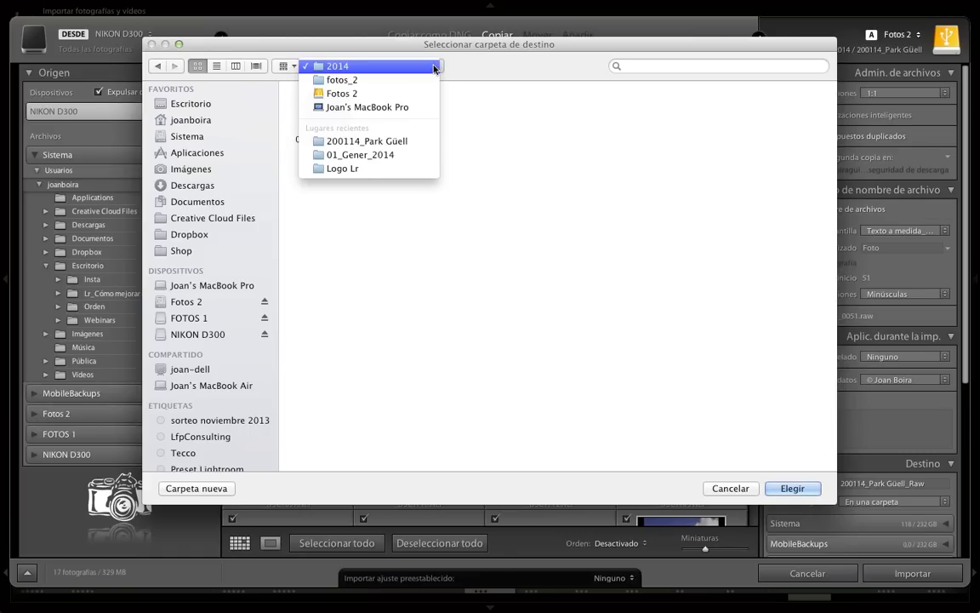
left_click(429, 79)
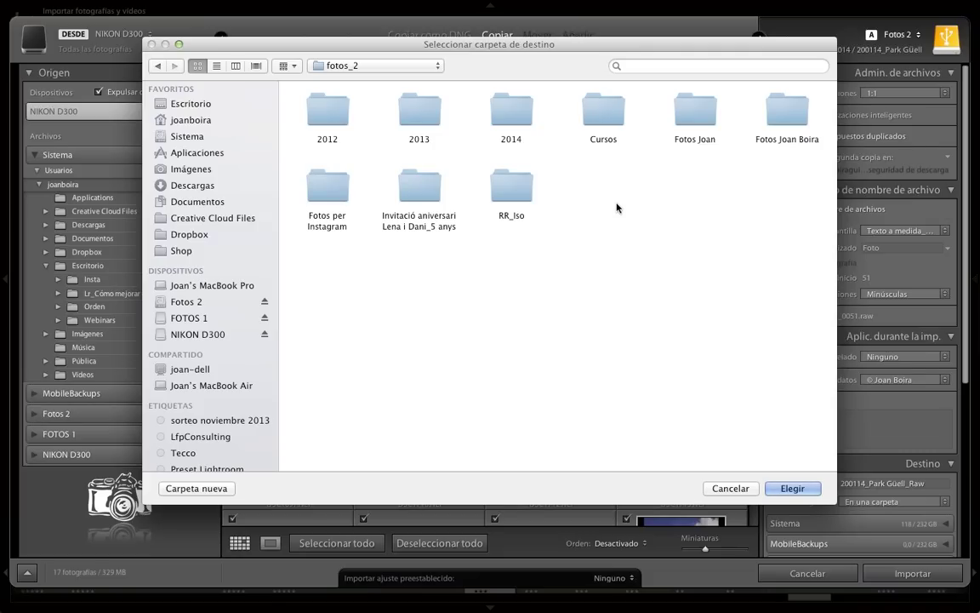
left_click(513, 127)
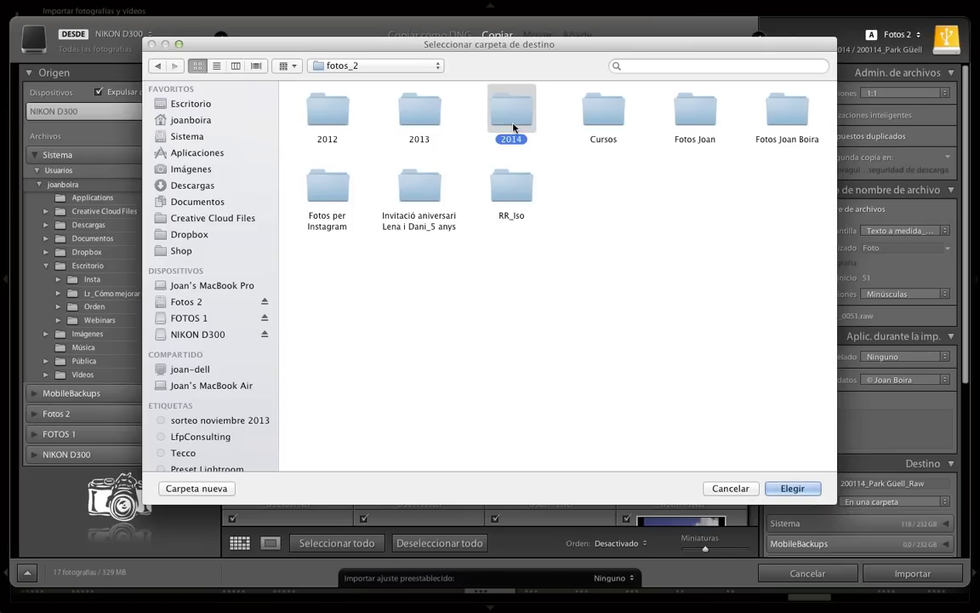
double_click(513, 127)
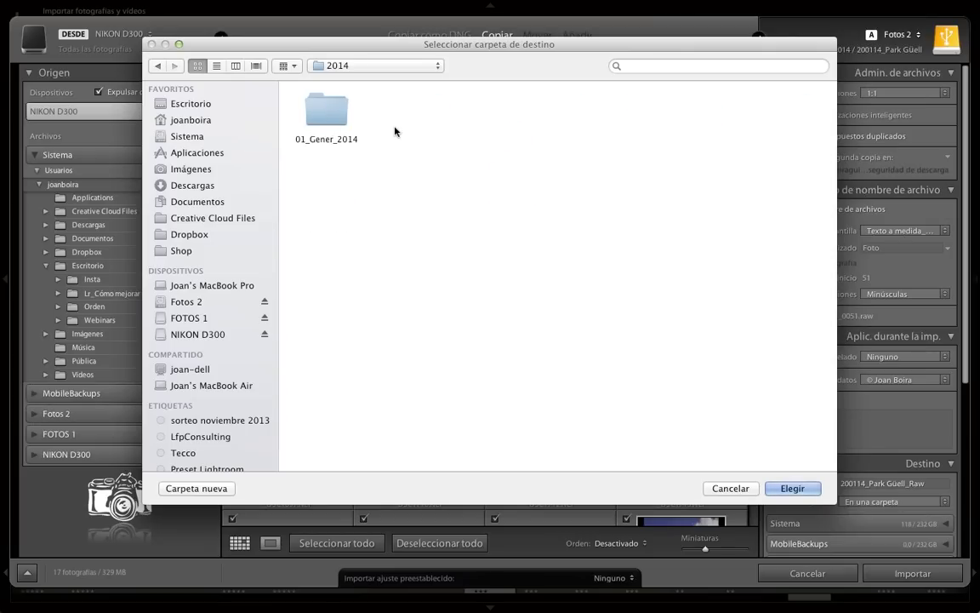
left_click(788, 490)
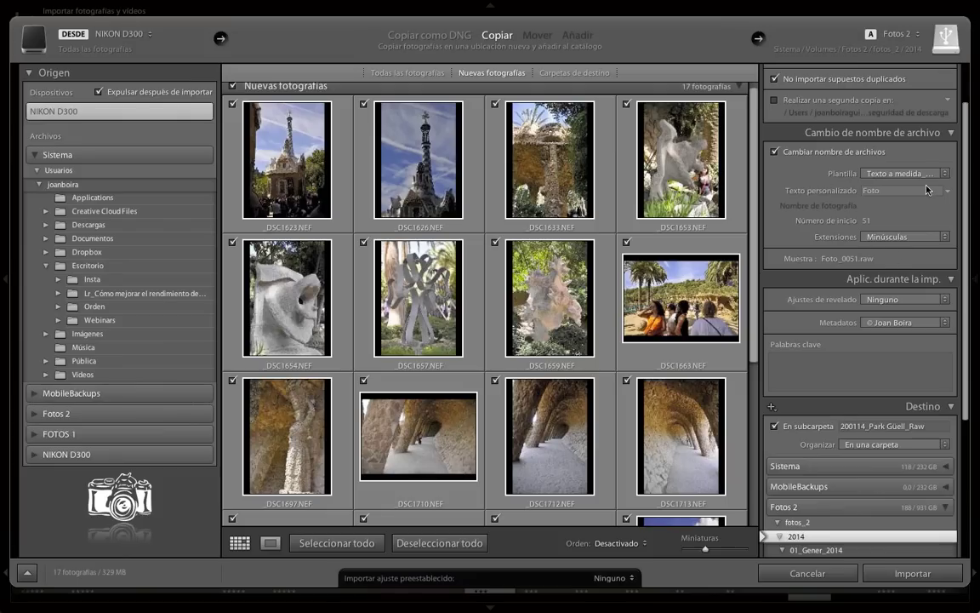
scroll(864, 239, "up", 3)
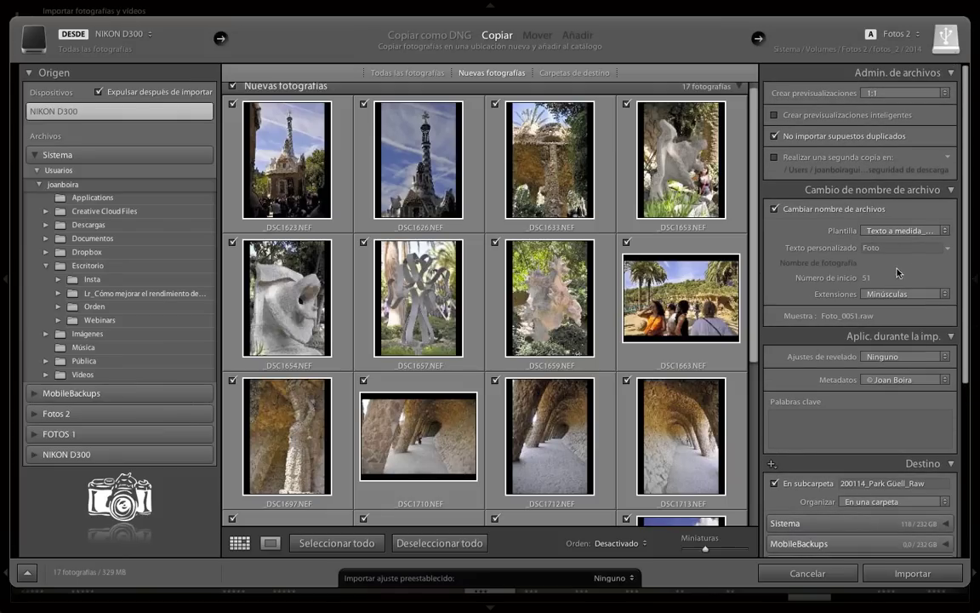
left_click(938, 228)
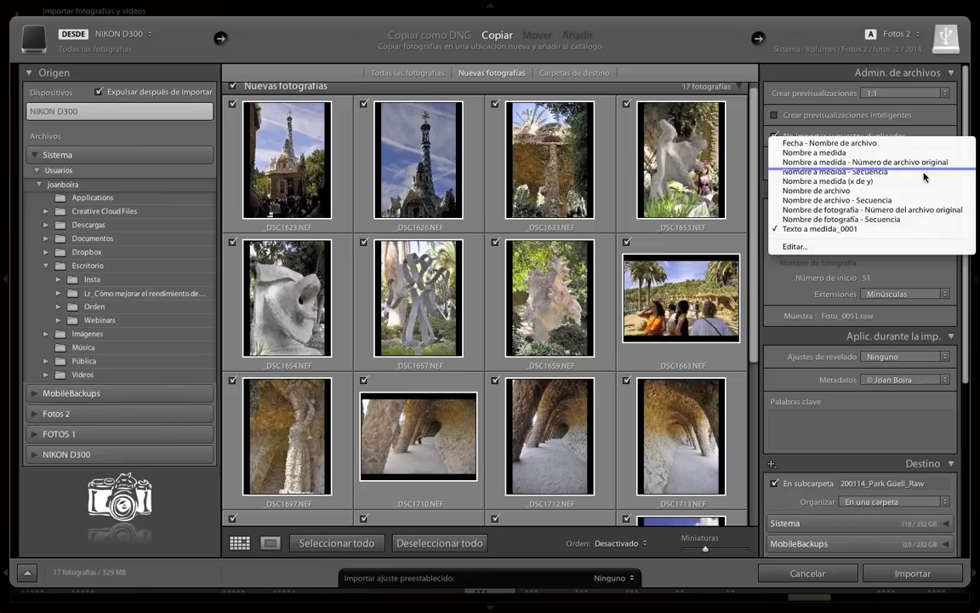
Use the Nombre de archivo template, turn off renaming, and create Estándar previews.
left_click(923, 190)
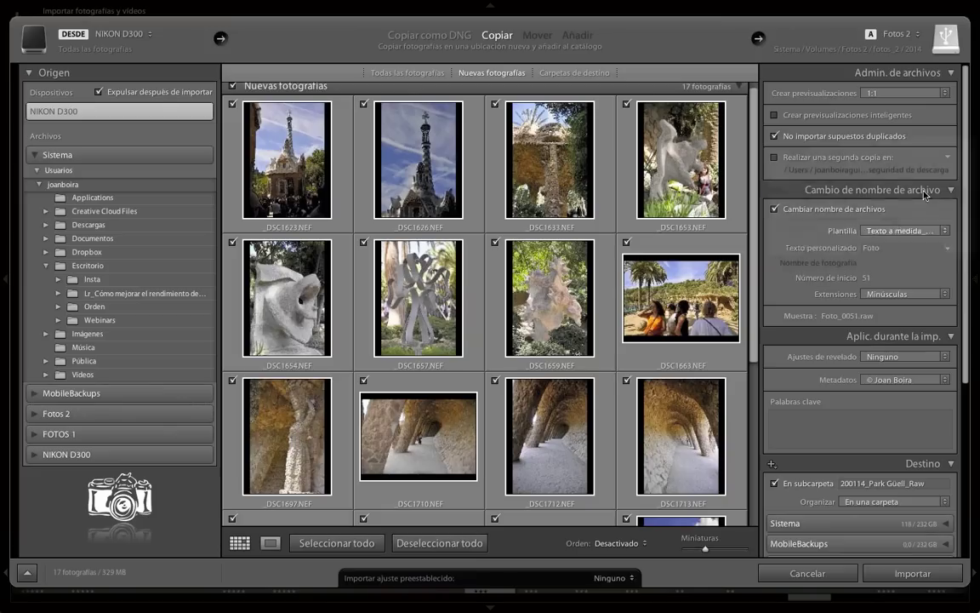
left_click(842, 210)
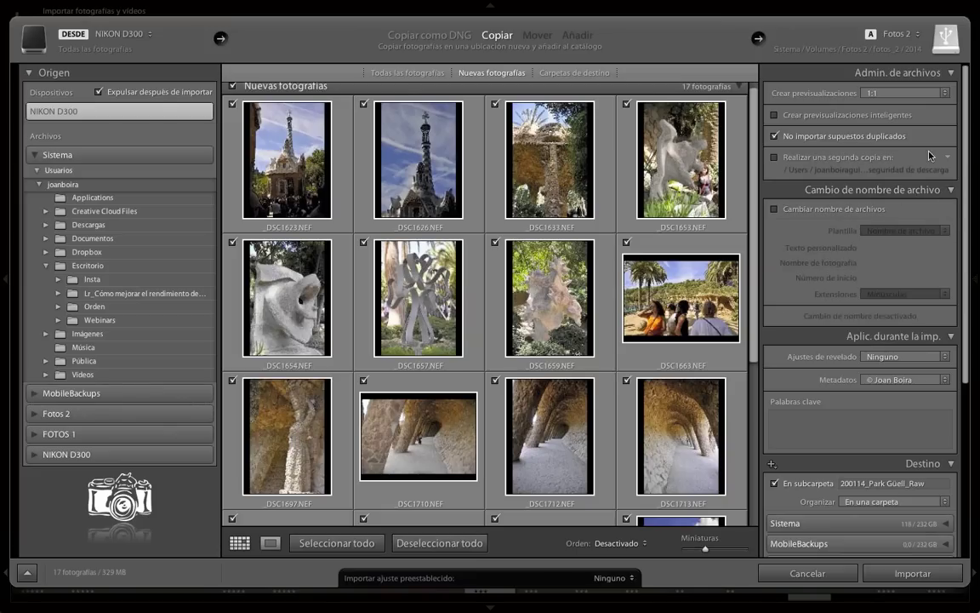
left_click(943, 93)
left_click(943, 83)
scroll(907, 248, "down", 5)
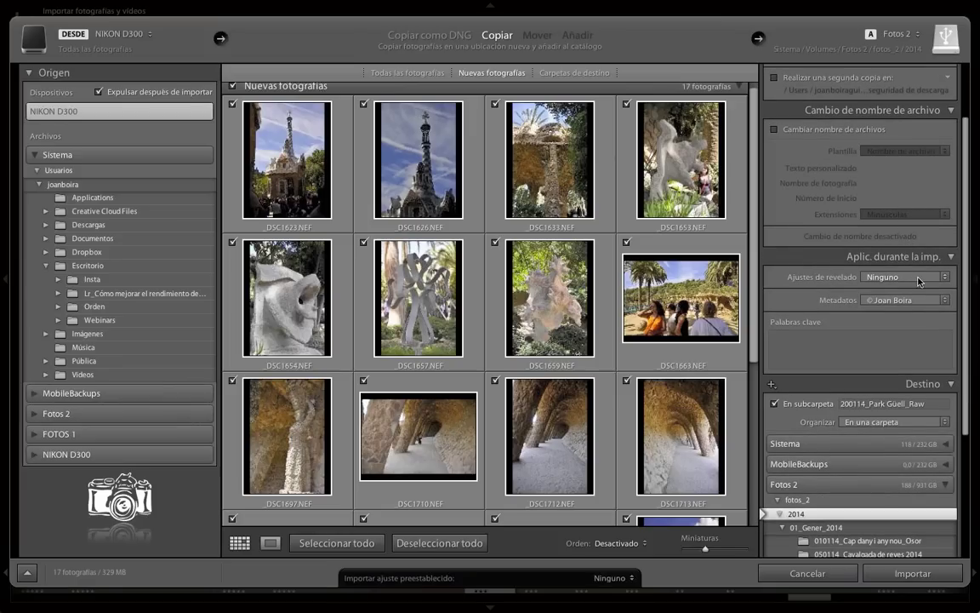
scroll(873, 296, "up", 5)
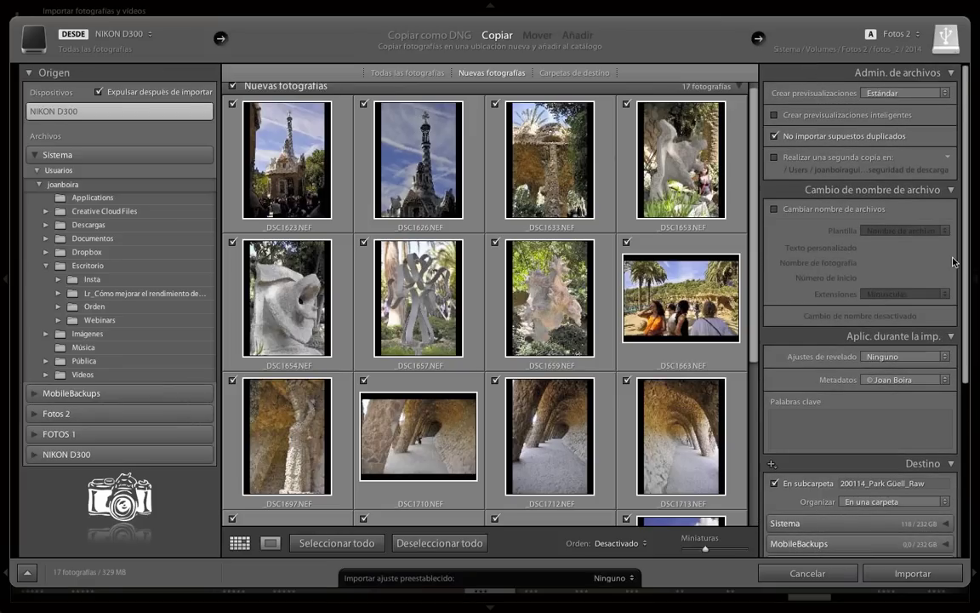
scroll(859, 235, "down", 2)
scroll(859, 235, "down", 4)
scroll(859, 236, "down", 2)
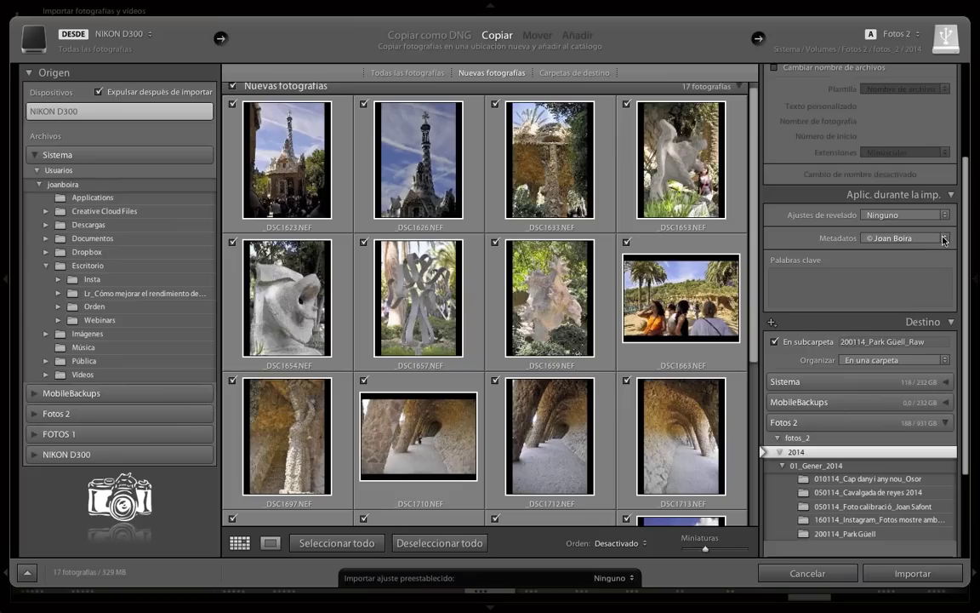
scroll(921, 255, "down", 2)
scroll(924, 229, "down", 1)
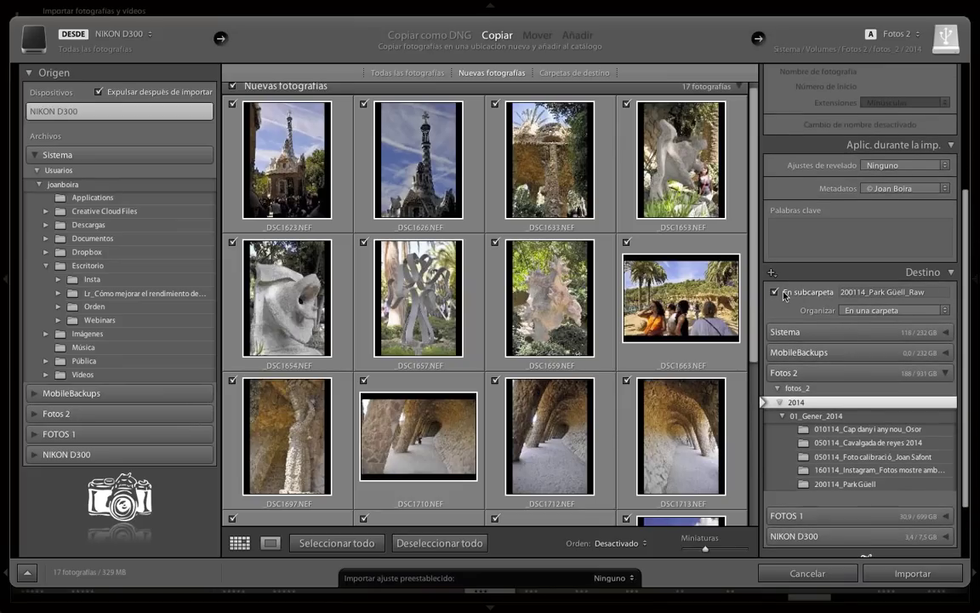
Trim the subfolder name to '_Raw' and switch the import to Copiar como DNG.
left_click(903, 291)
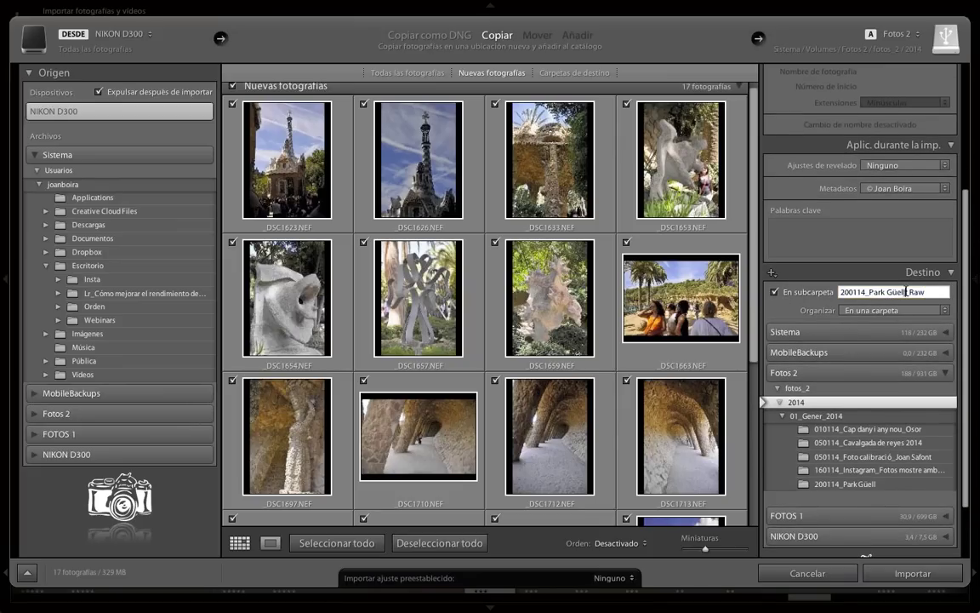
left_click_drag(841, 292, 865, 293)
key("BackSpace")
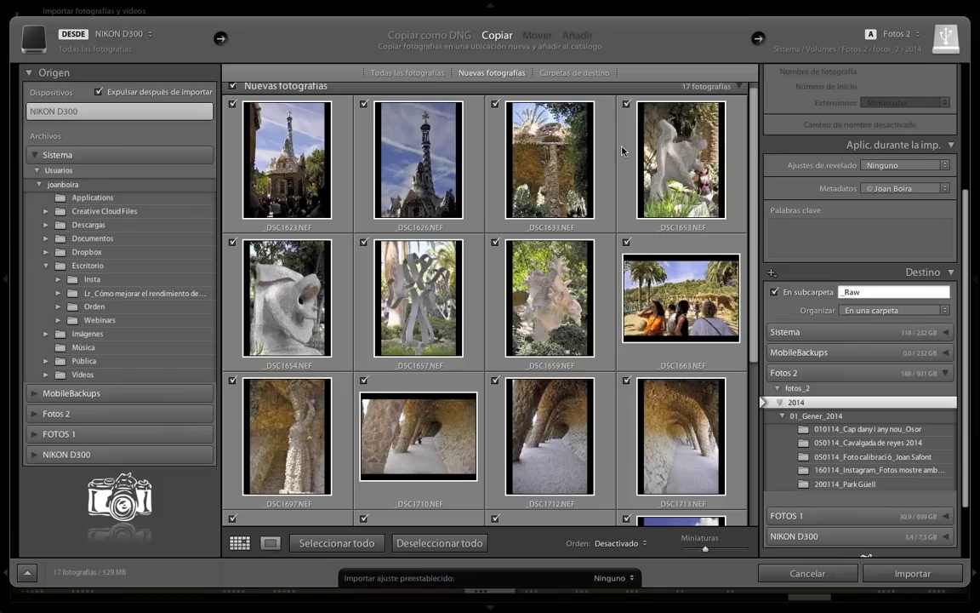
left_click(454, 37)
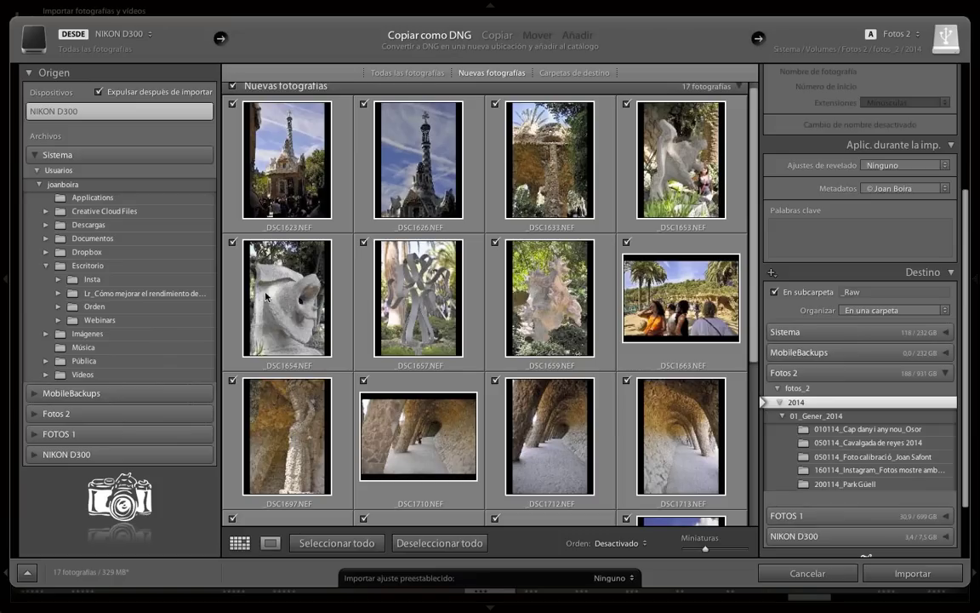
Save the import settings as preset 'Copiar como DNG' and cancel the Import dialog.
left_click(637, 575)
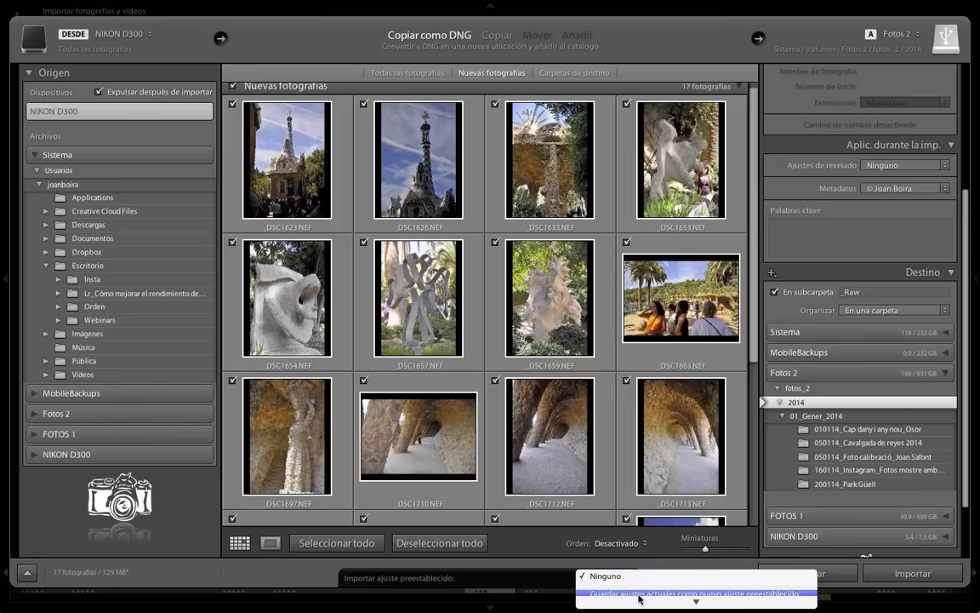
left_click(647, 592)
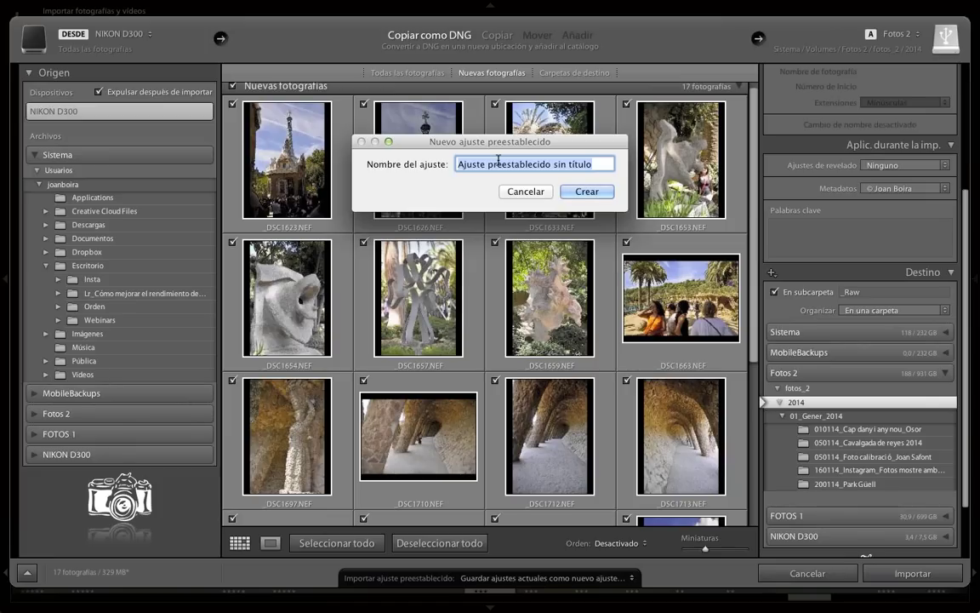
type("Copiar ")
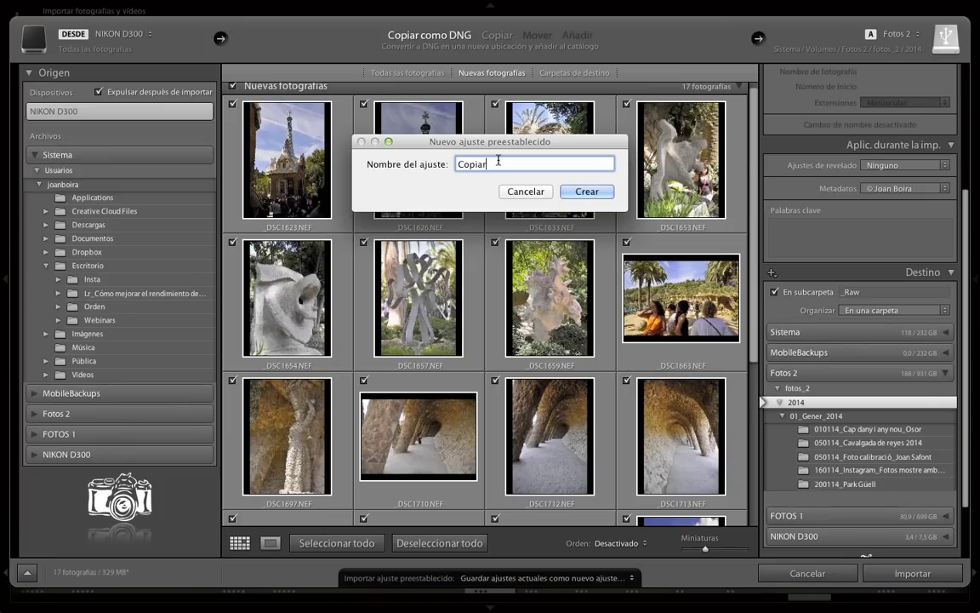
type("com")
type("o ")
type("DNG")
key("Return")
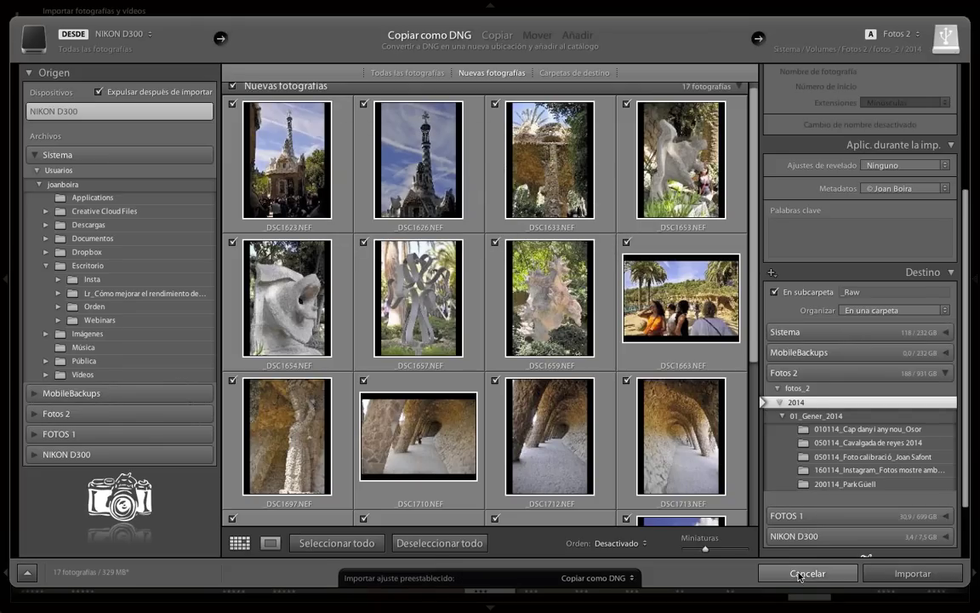
left_click(798, 574)
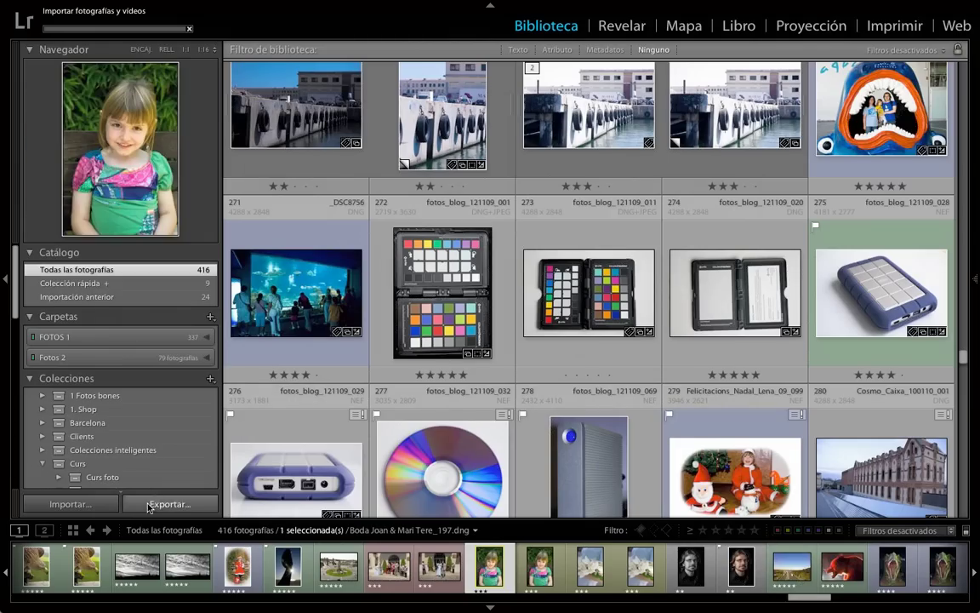
Reopen the import window and apply the Copiar como DNG preset.
left_click(96, 506)
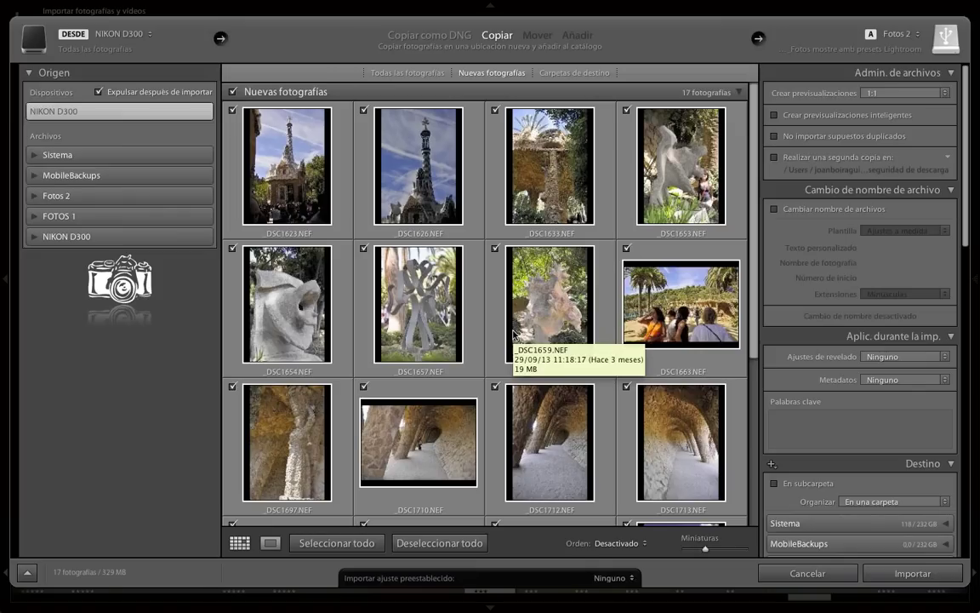
left_click(623, 579)
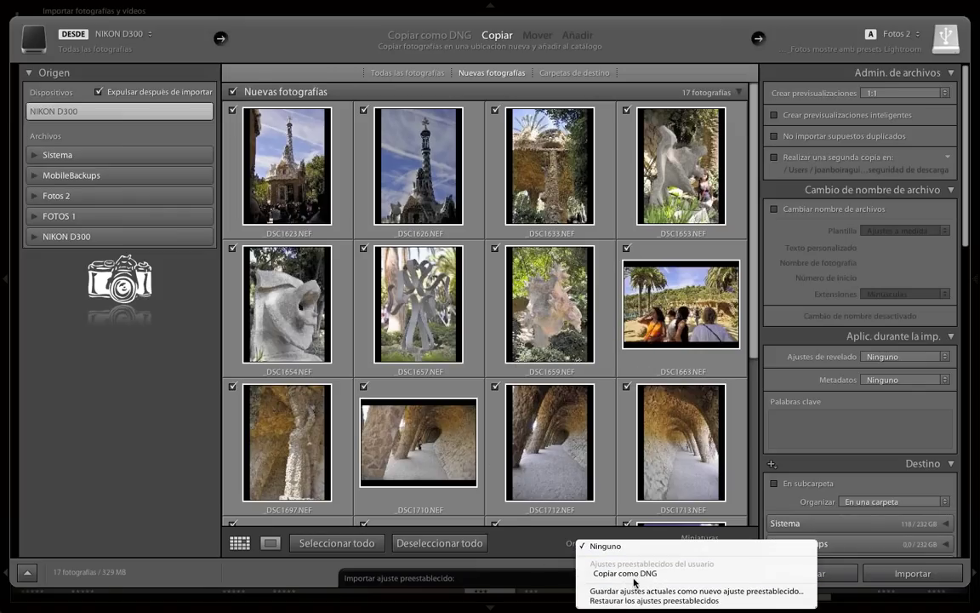
left_click(634, 577)
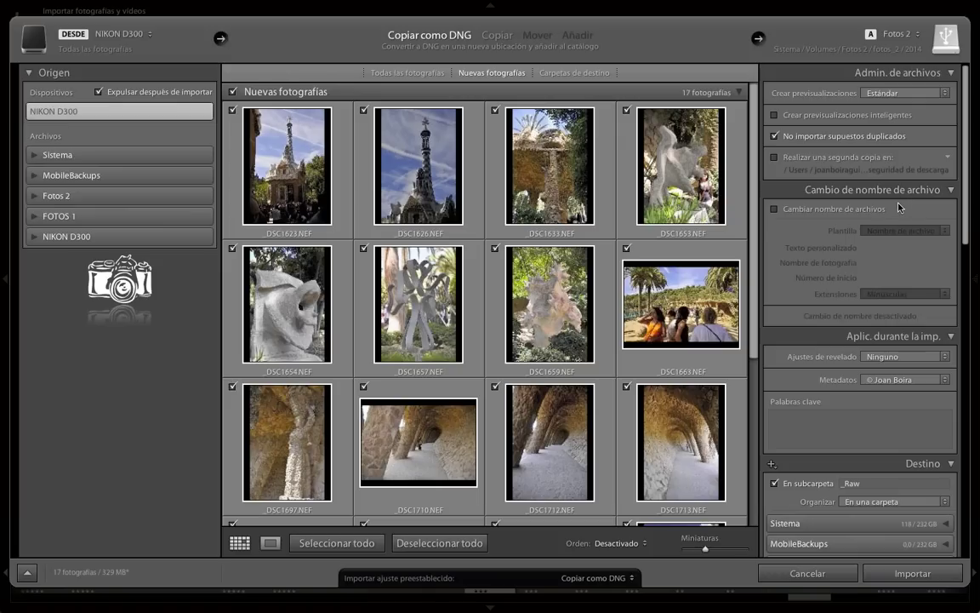
Set the import destination to 200114_Park Güell under 01_Gener_2014.
left_click(913, 34)
left_click(885, 107)
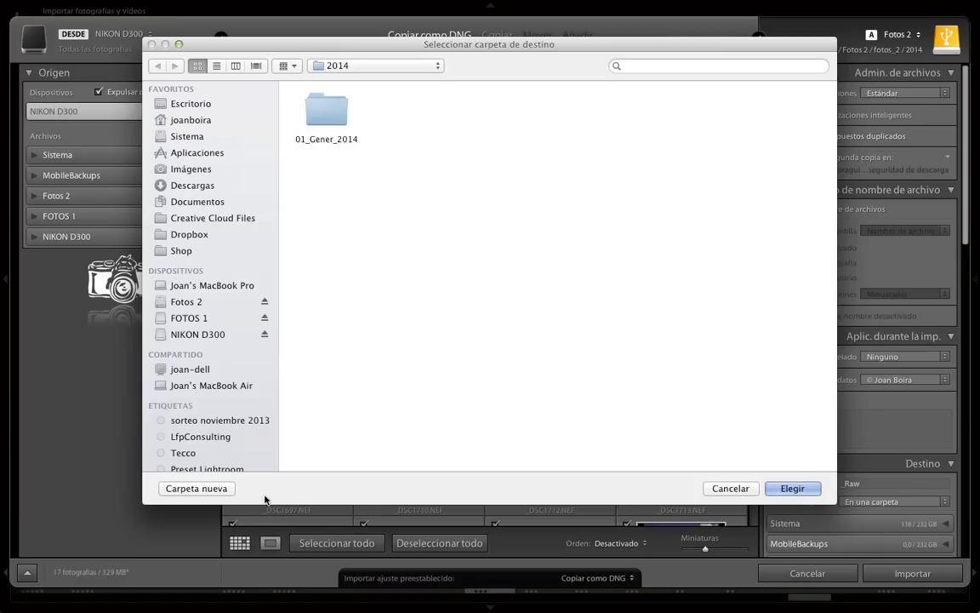
double_click(327, 109)
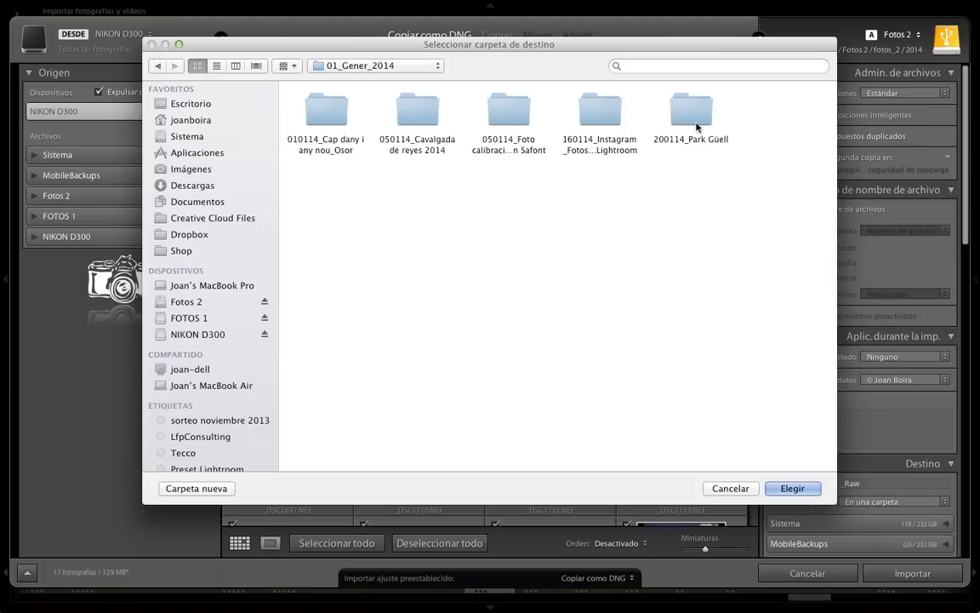
double_click(696, 109)
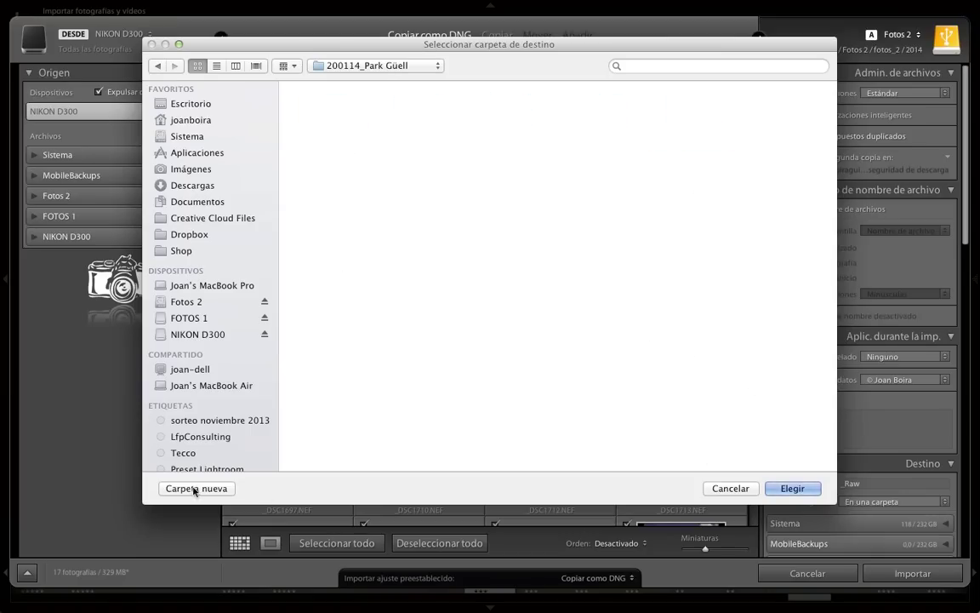
left_click(813, 490)
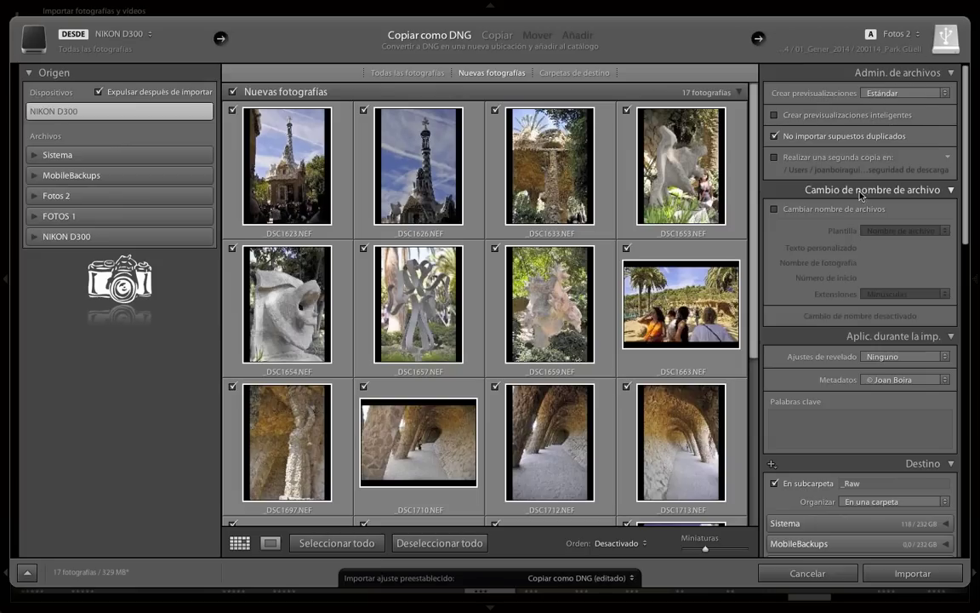
Enter the keyword 'Park Güell' for the imported photos.
scroll(943, 146, "down", 3)
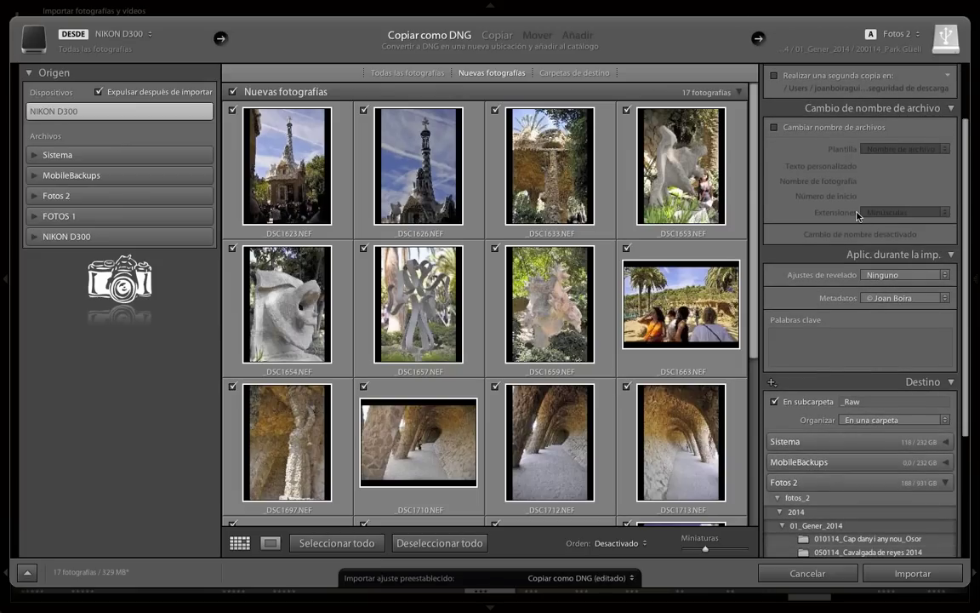
scroll(858, 215, "down", 2)
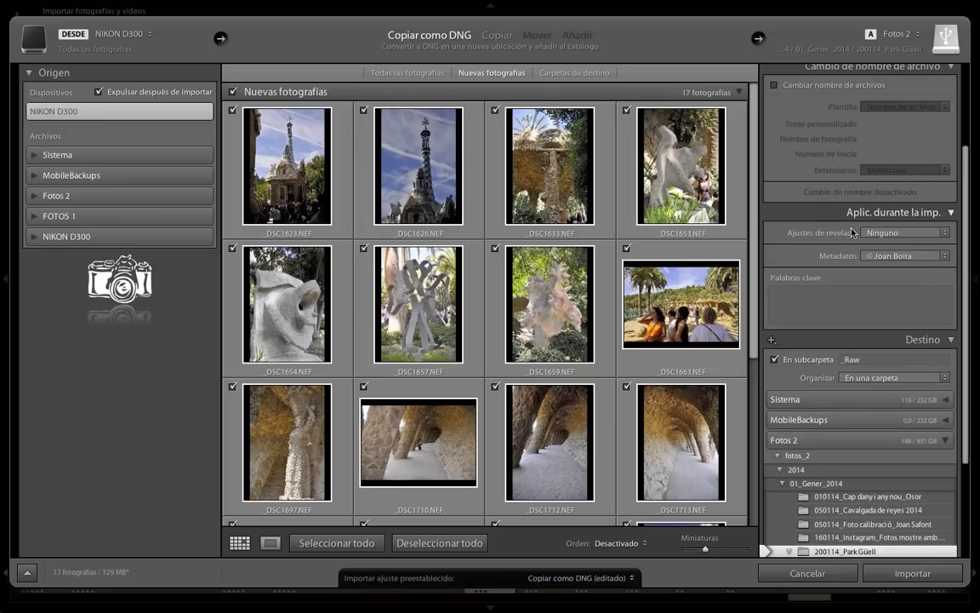
left_click(824, 305)
type("P")
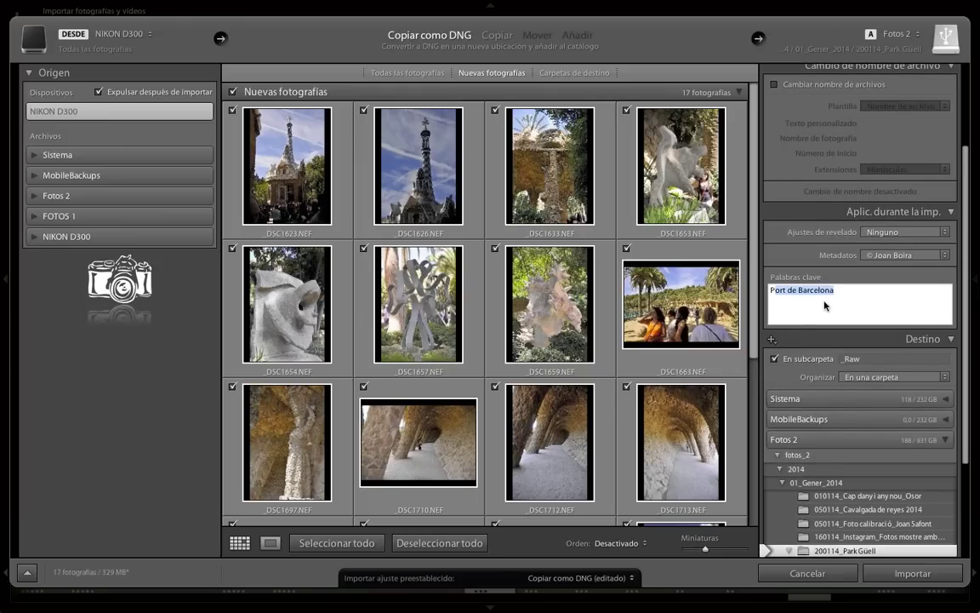
type("arc")
key("BackSpace")
type("k ")
type("Gü")
type("ell")
Rename the destination subfolder to '200114_Park Güell_Raw'.
scroll(842, 311, "down", 2)
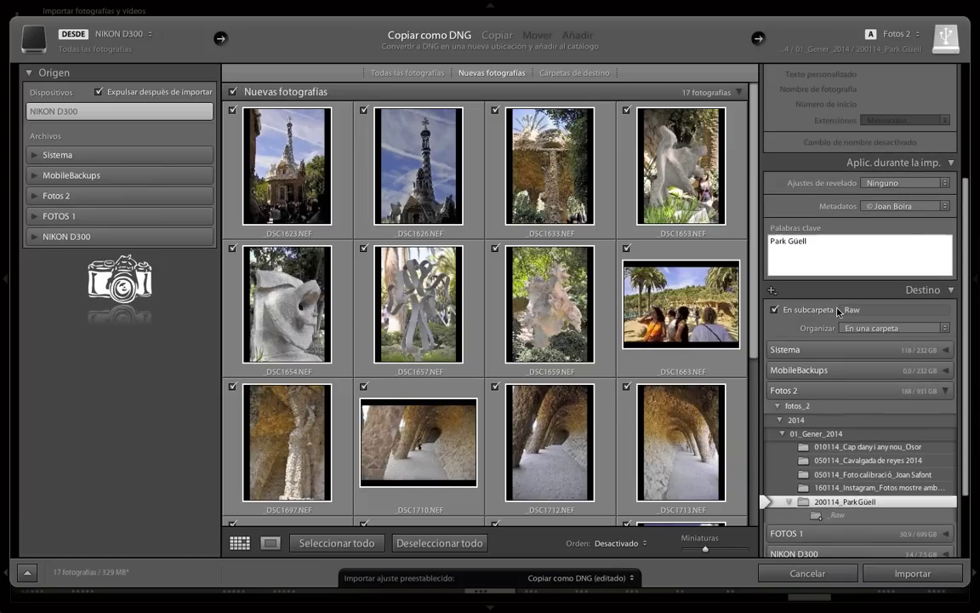
left_click(841, 309)
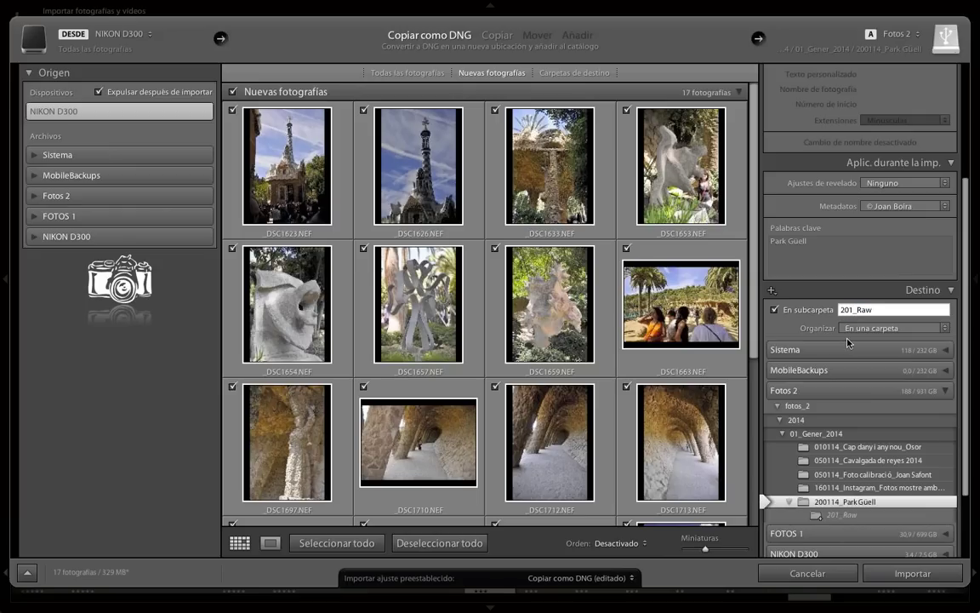
type("114")
type("_Park GÜELL")
key("BackSpace")
key("BackSpace")
key("BackSpace")
type("üell")
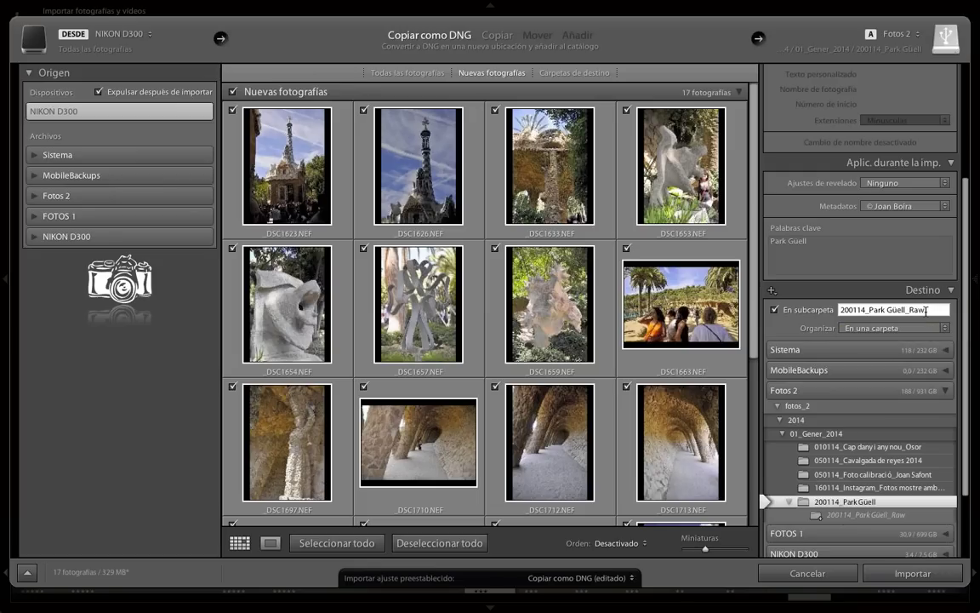
Review the 'Copiar como DNG' import settings for the 17 photos in the Import dialog.
scroll(930, 371, "down", 1)
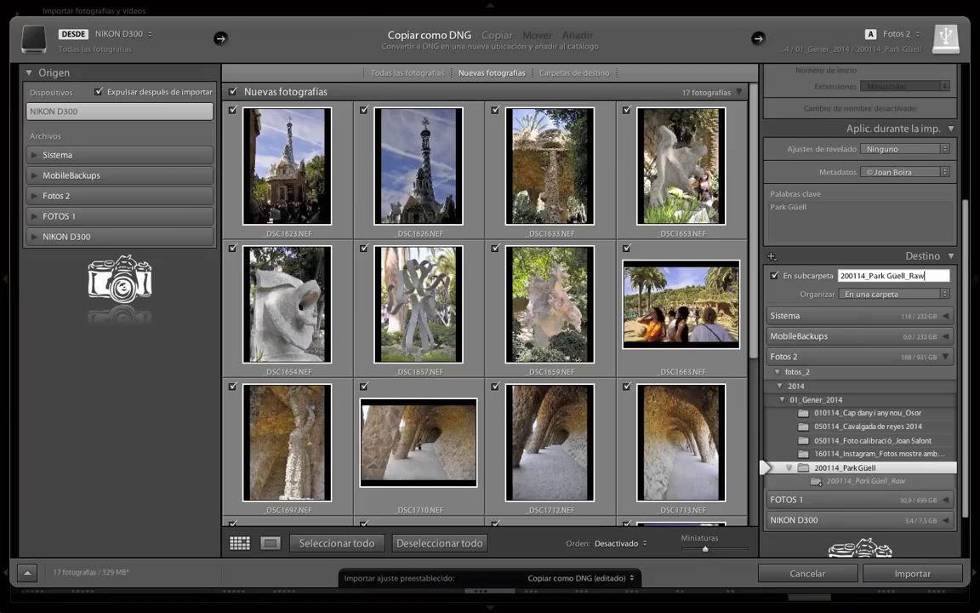
key("super+shift+c")
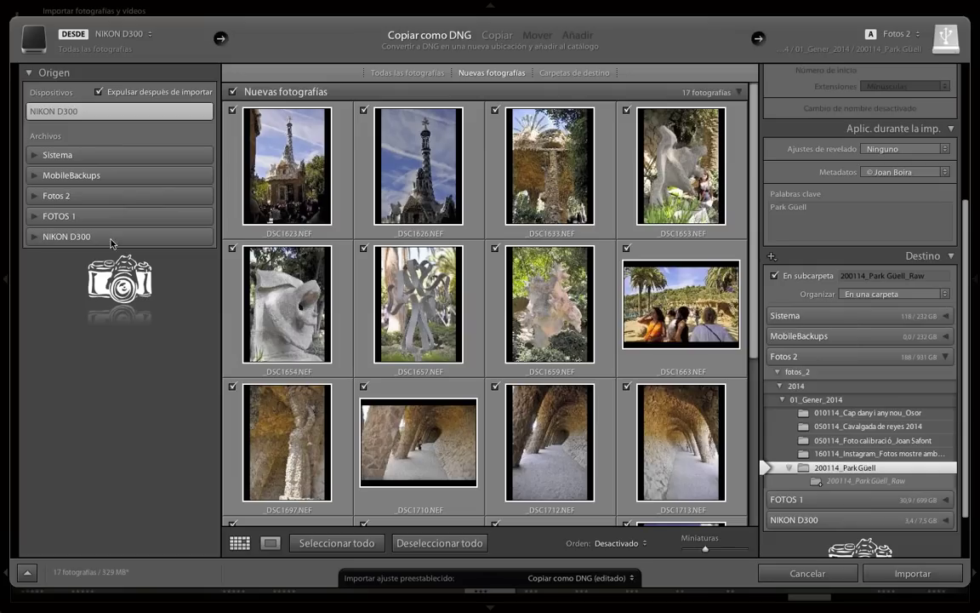
Cancel the Import dialog without importing, and briefly open and close Preferences.
left_click(820, 574)
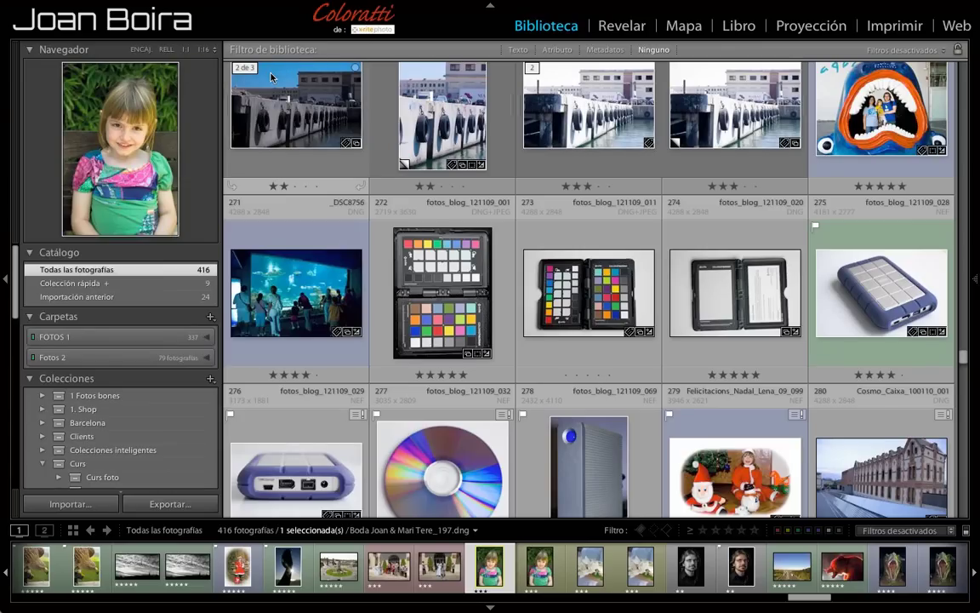
key("super+comma")
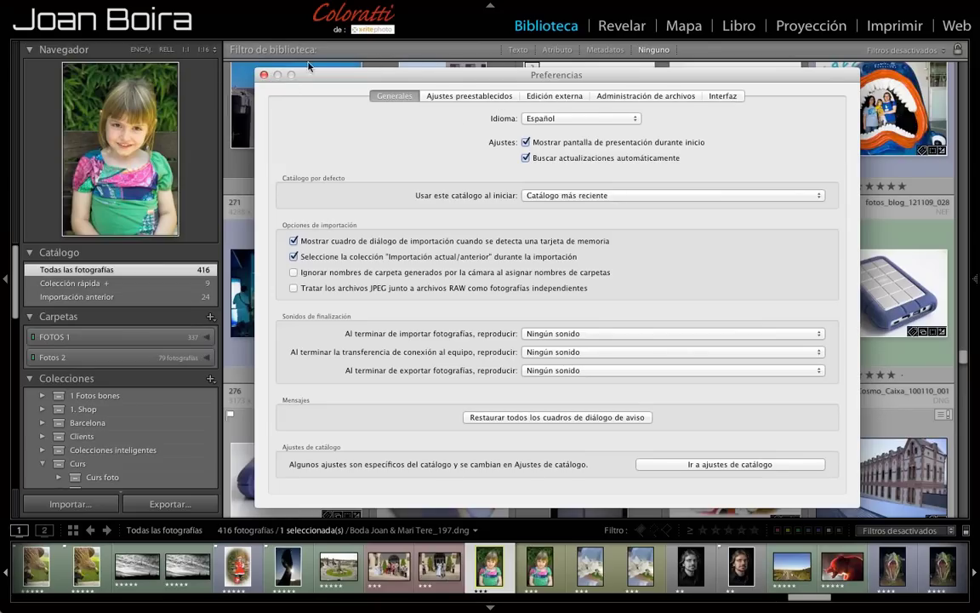
key("Escape")
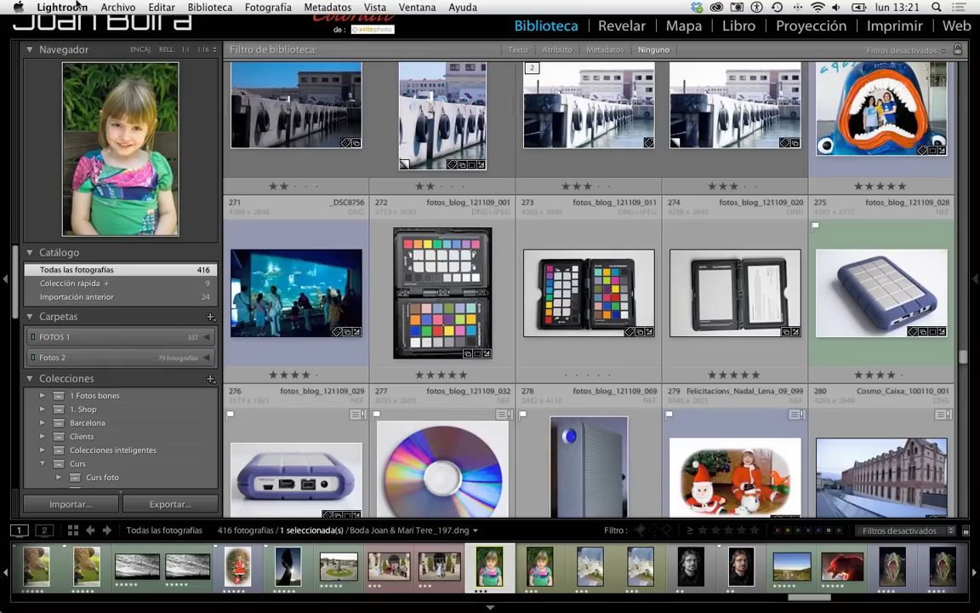
In Ajustes de catálogo, set catalog backup to 'Cada vez que salga de Lightroom'.
left_click(77, 6)
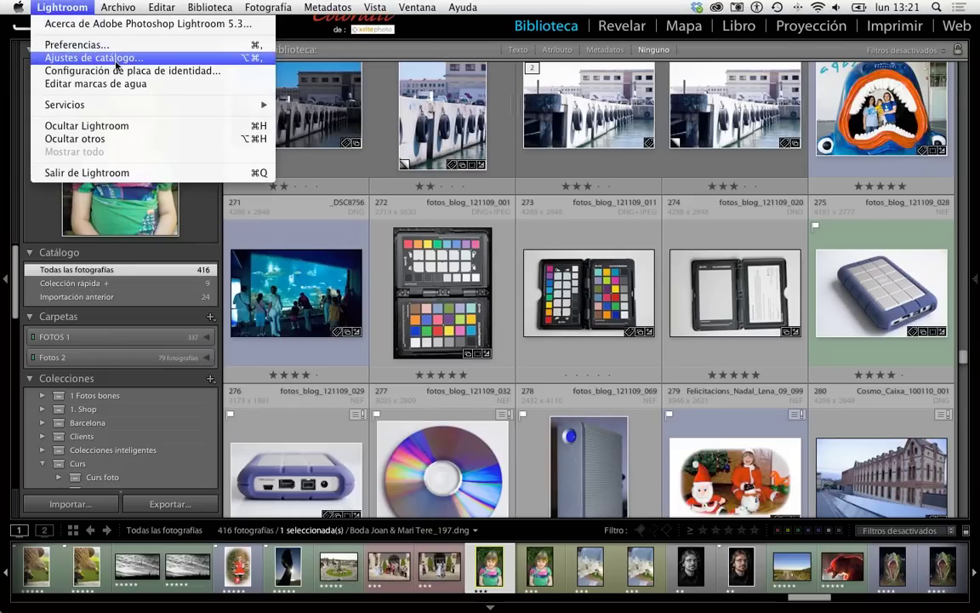
left_click(117, 58)
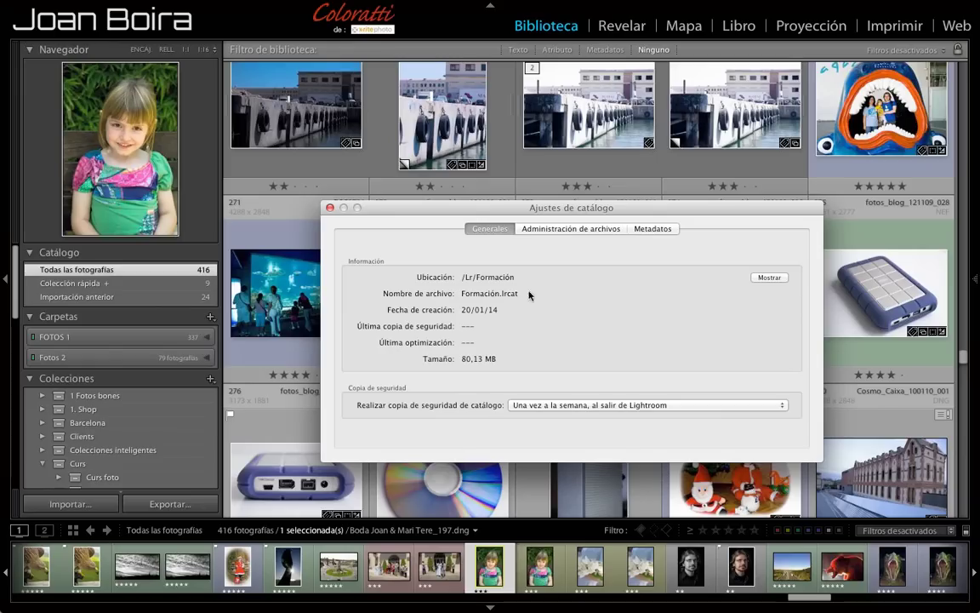
left_click_drag(558, 214, 505, 129)
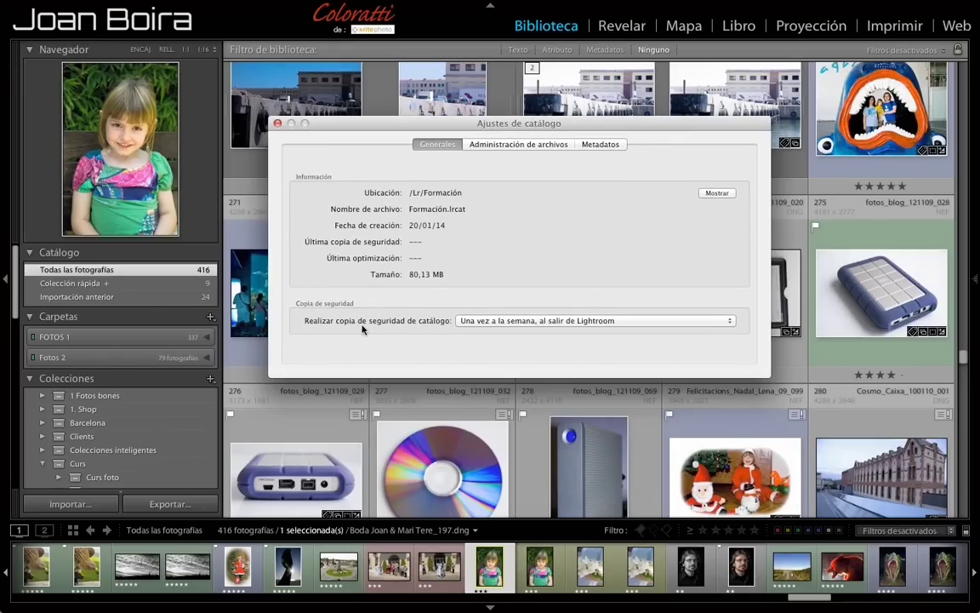
left_click(681, 322)
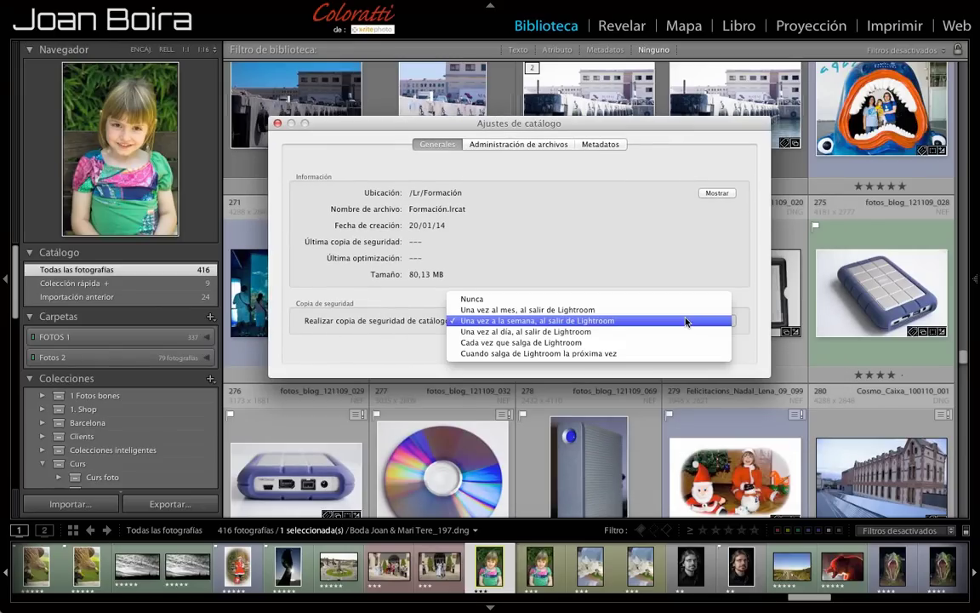
key("Up")
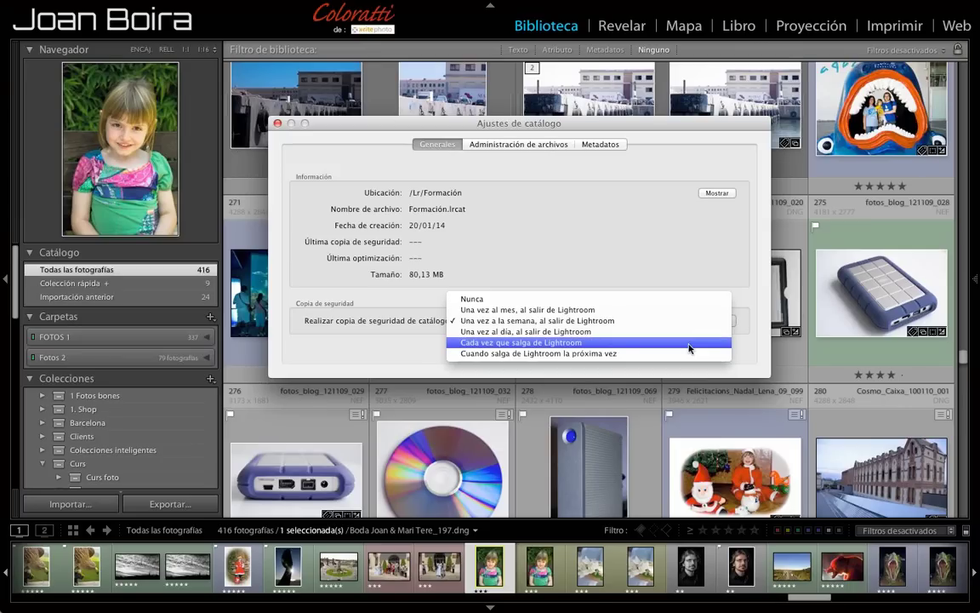
left_click(689, 342)
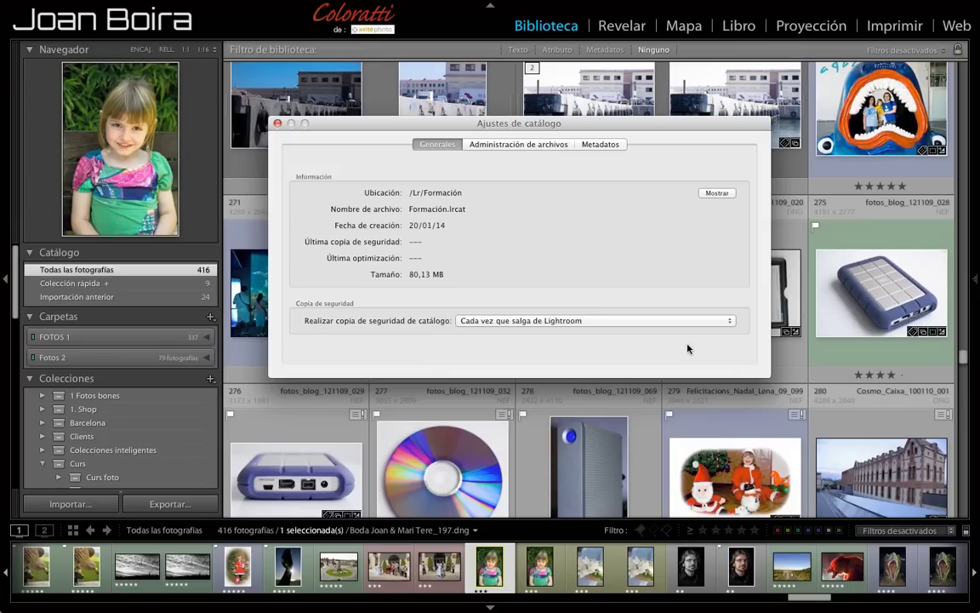
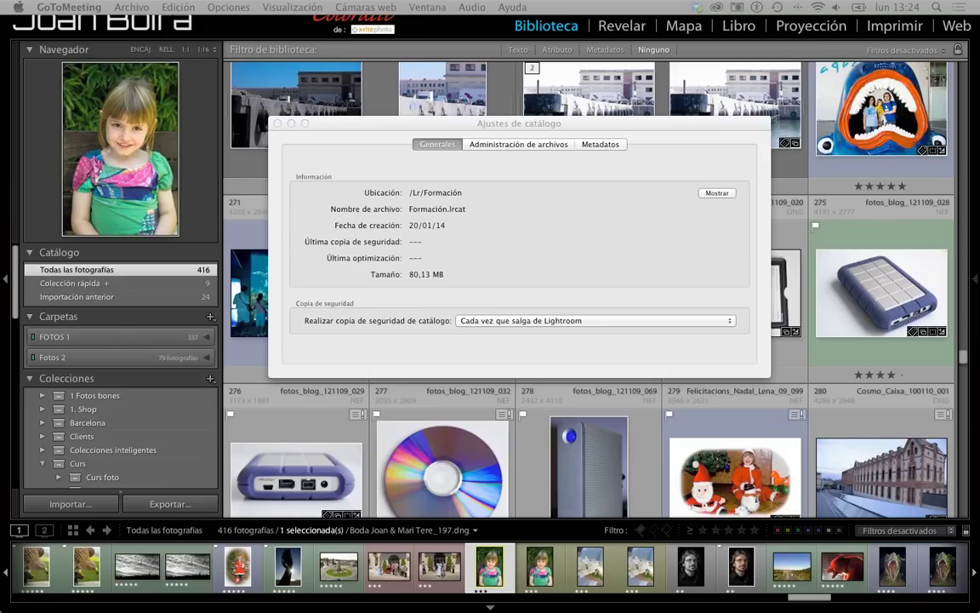
Close Catalog Settings and select the CD photo fotos_blog_121109_032 in the Library grid.
left_click(277, 124)
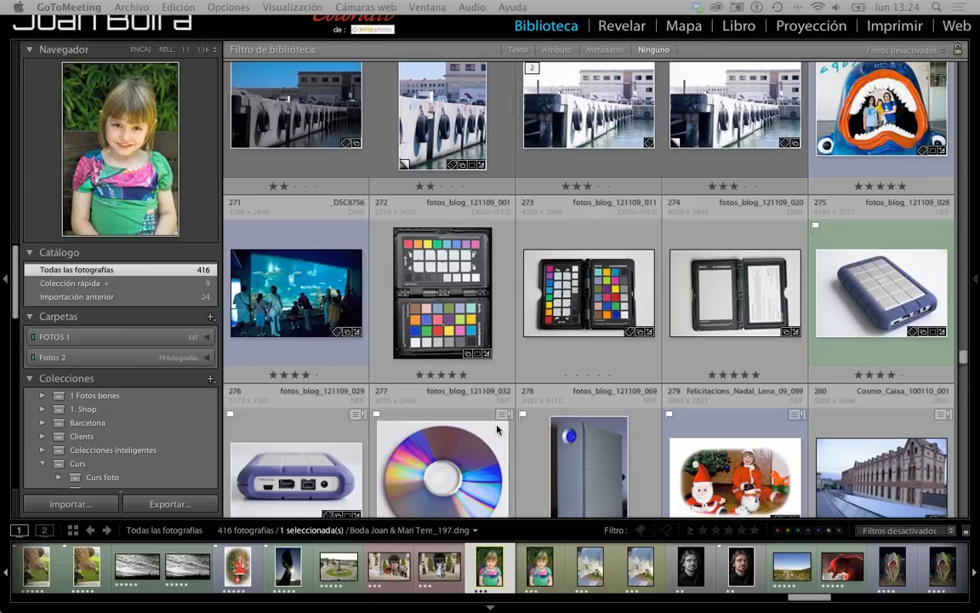
left_click(456, 436)
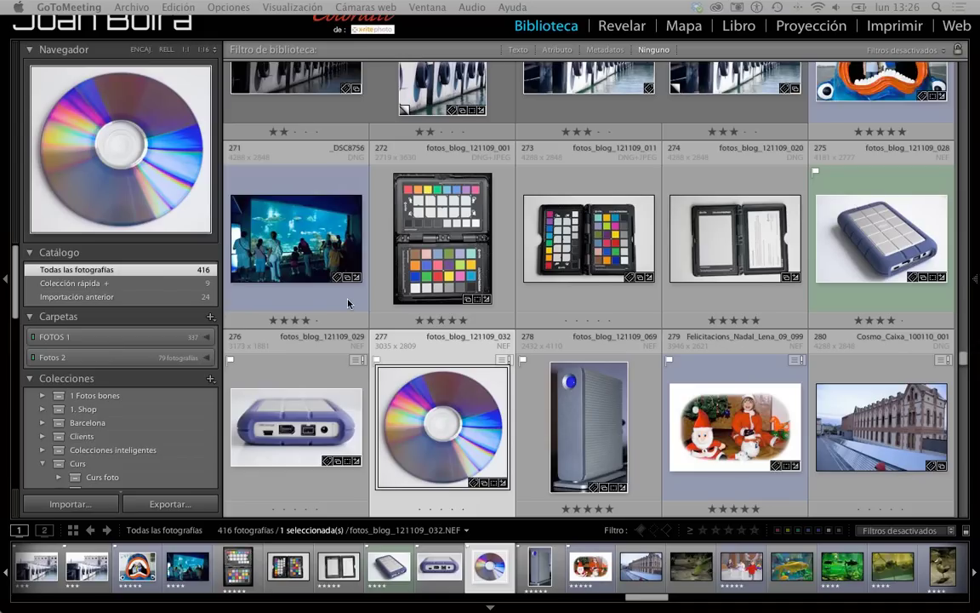
Browse up to architecture photos 166–180, cycling the grid cell view styles along the way.
scroll(361, 300, "up", 5)
scroll(369, 297, "up", 3)
scroll(369, 297, "up", 2)
scroll(369, 296, "up", 5)
scroll(369, 297, "up", 2)
key("j")
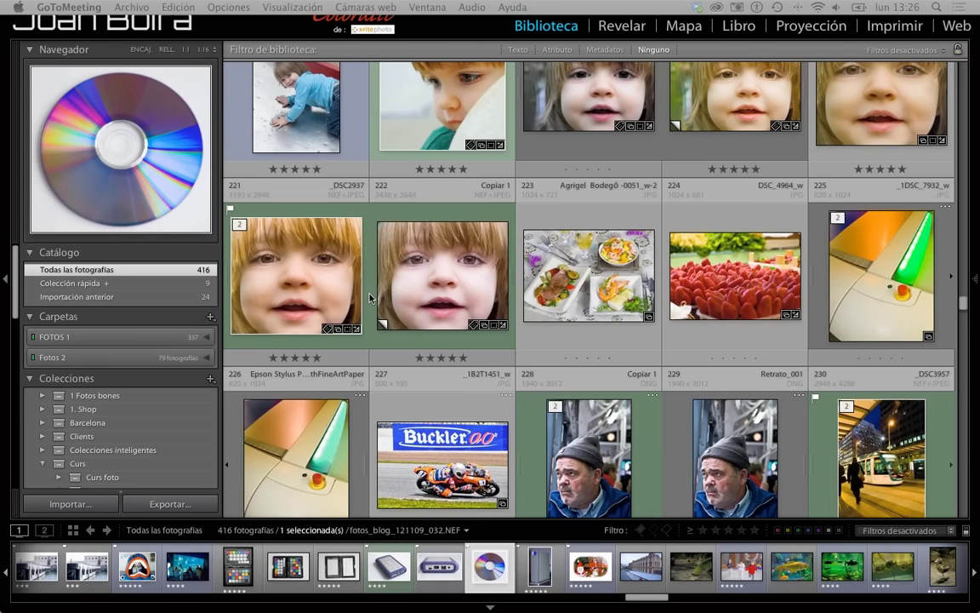
scroll(369, 297, "up", 1)
scroll(370, 296, "up", 2)
scroll(369, 297, "up", 3)
scroll(369, 297, "up", 1)
scroll(370, 297, "up", 4)
key("j")
key("j")
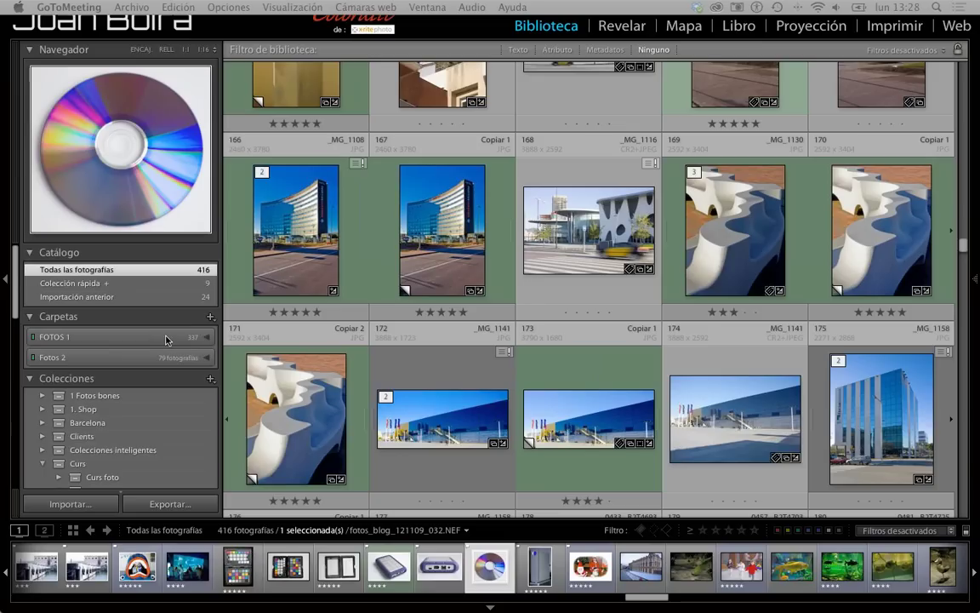
Expand the FOTOS 1 and Fotos 2 drives in Folders, revealing fotos_2's 2012, 2013 and Cursos subfolders.
scroll(159, 302, "down", 3)
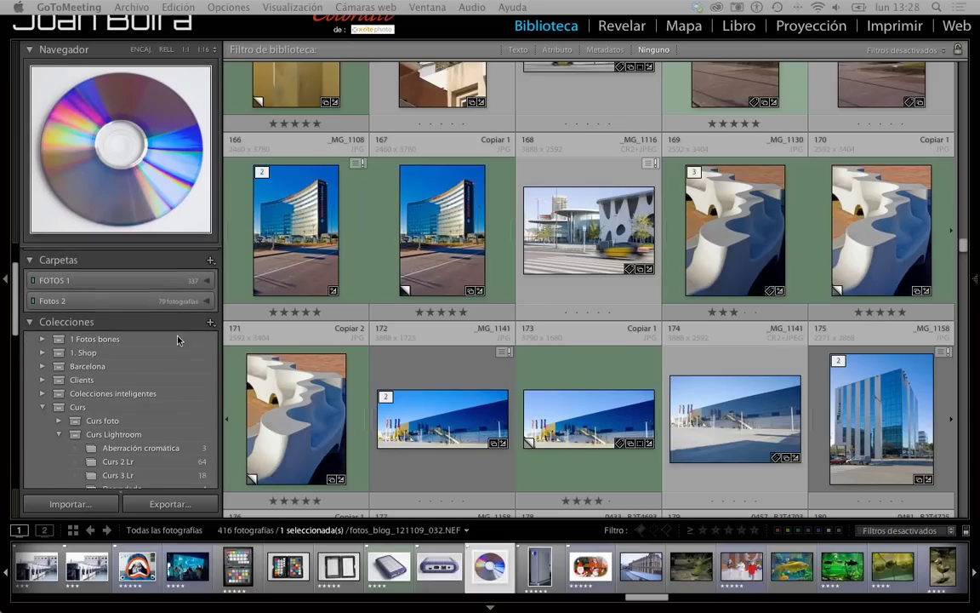
left_click(207, 274)
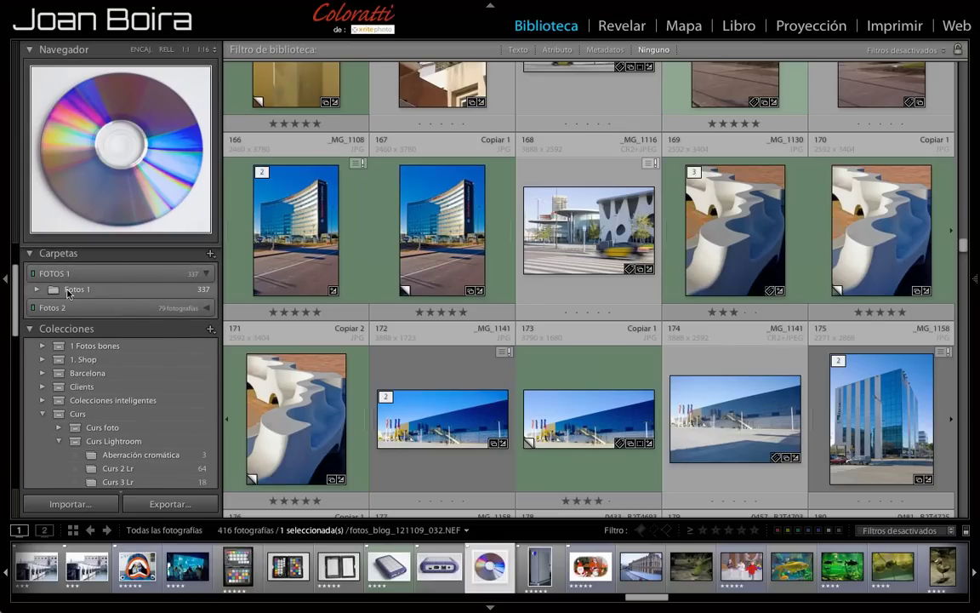
left_click(207, 307)
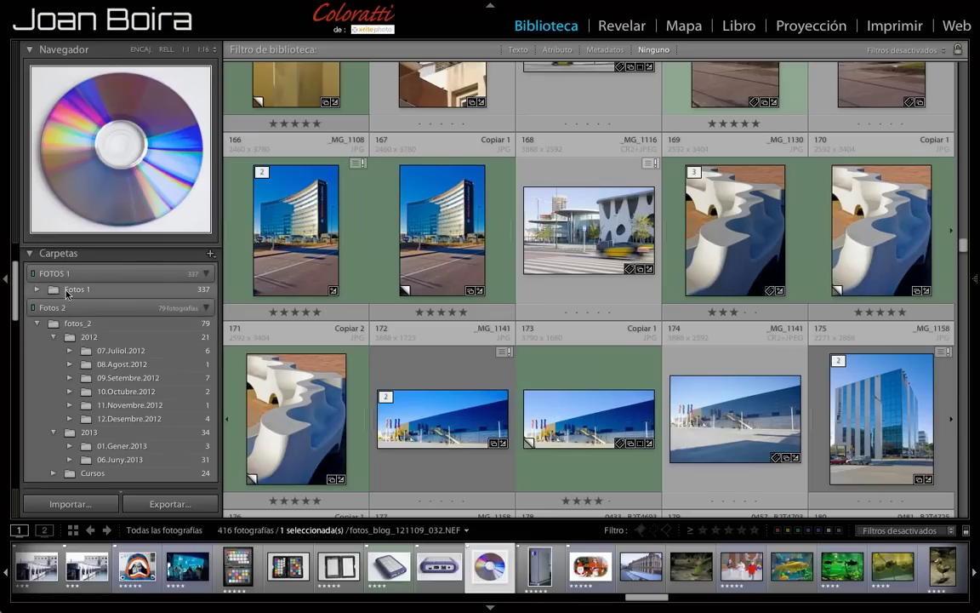
mouse_move(53, 293)
left_mouse_down()
mouse_move(93, 322)
mouse_move(72, 290)
left_mouse_up()
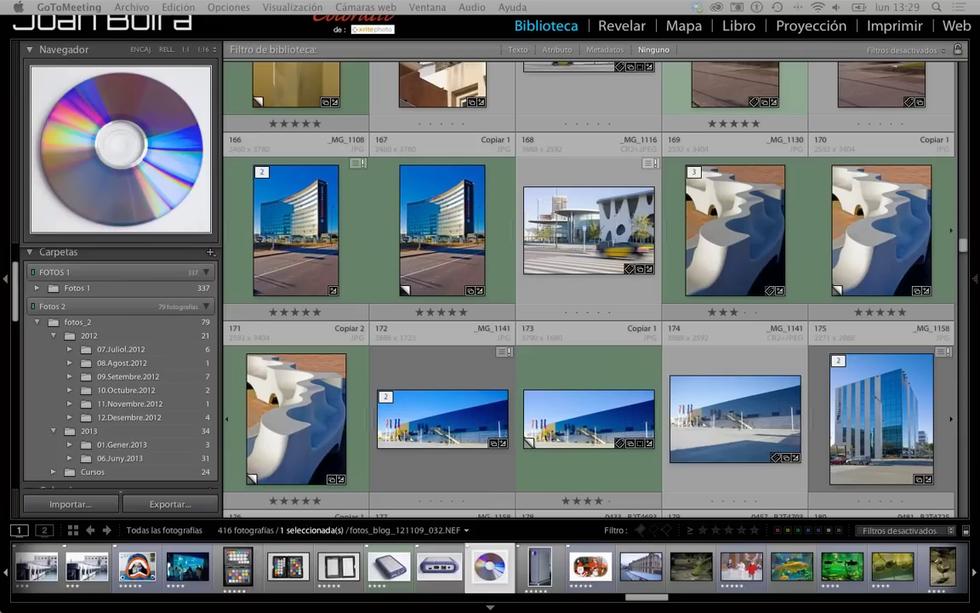
Briefly view the CD photo in Develop, then return to the Library grid.
scroll(130, 362, "down", 10)
scroll(130, 363, "down", 5)
scroll(129, 363, "down", 5)
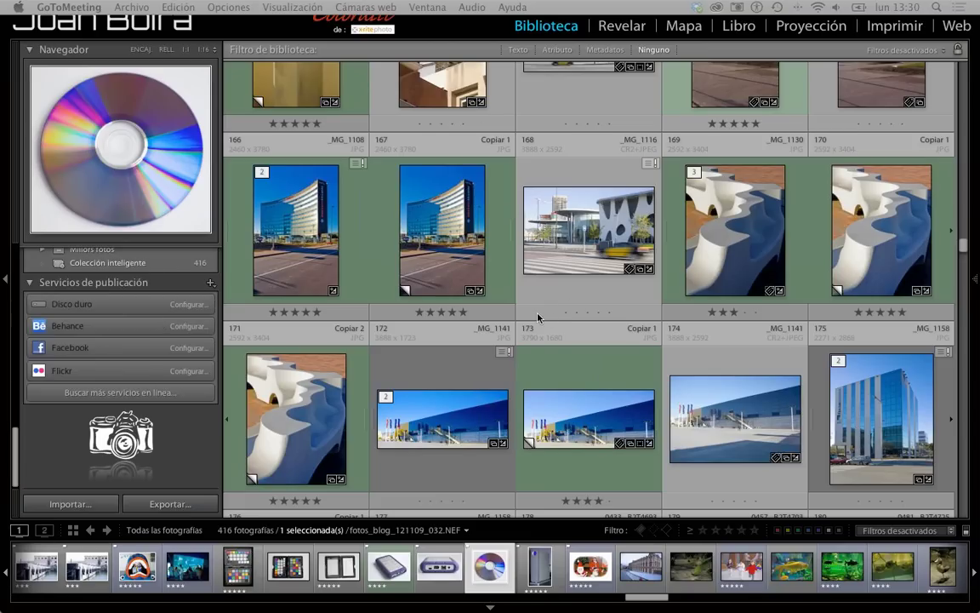
mouse_move(296, 234)
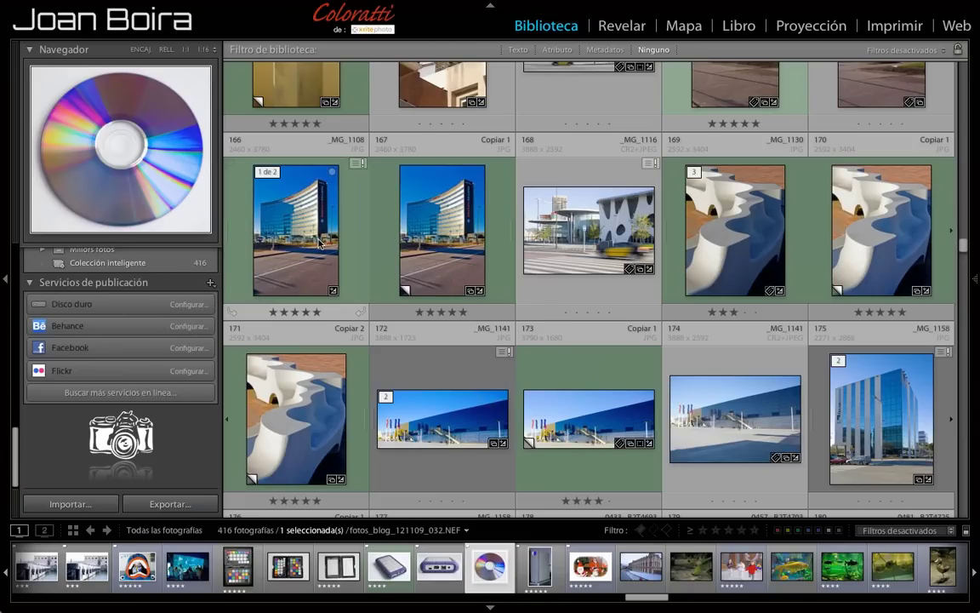
key("d")
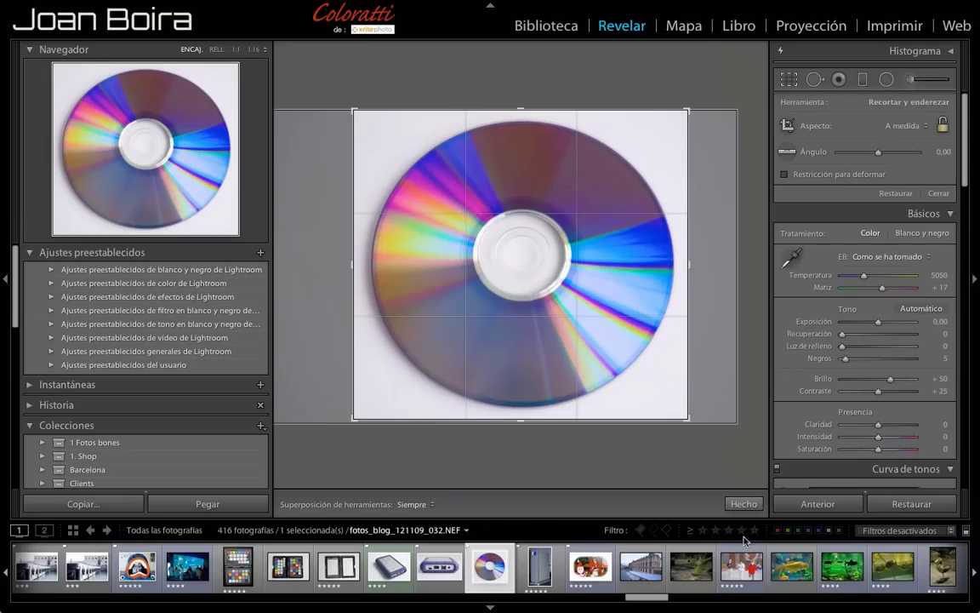
key("g")
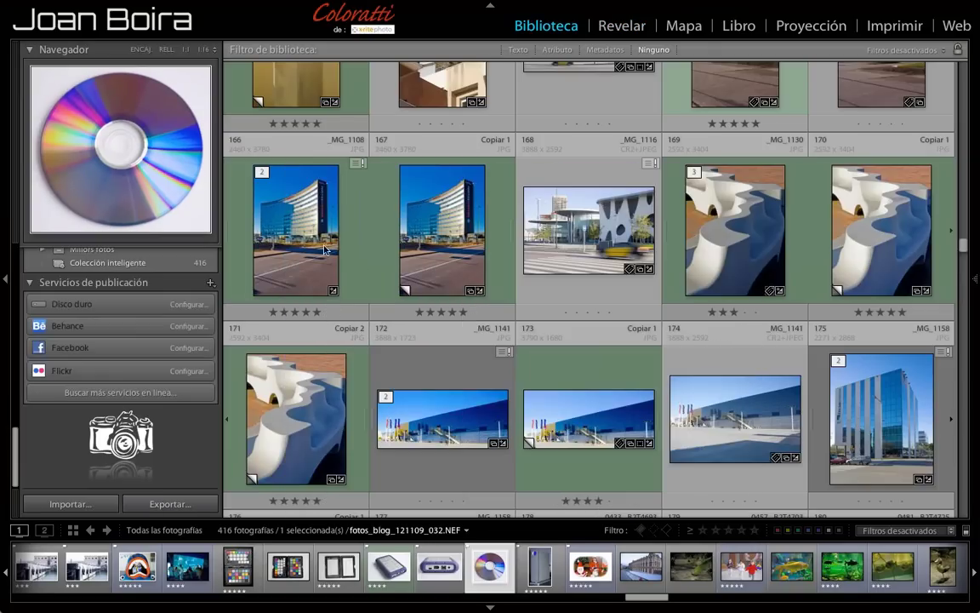
Bring the girl portraits, photos 341–355, into view in the grid.
scroll(371, 319, "down", 2)
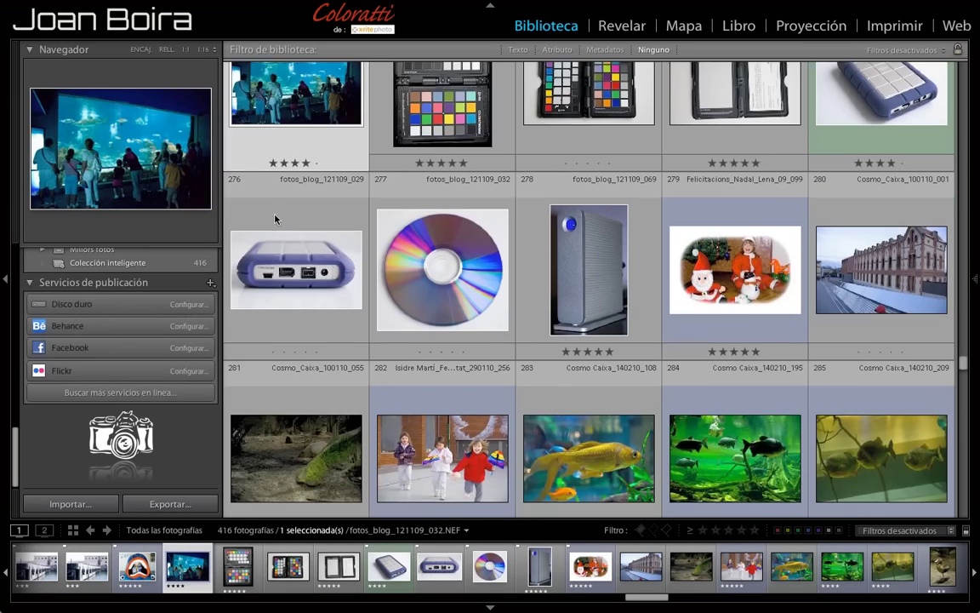
scroll(331, 276, "down", 5)
scroll(331, 277, "down", 1)
scroll(331, 277, "down", 2)
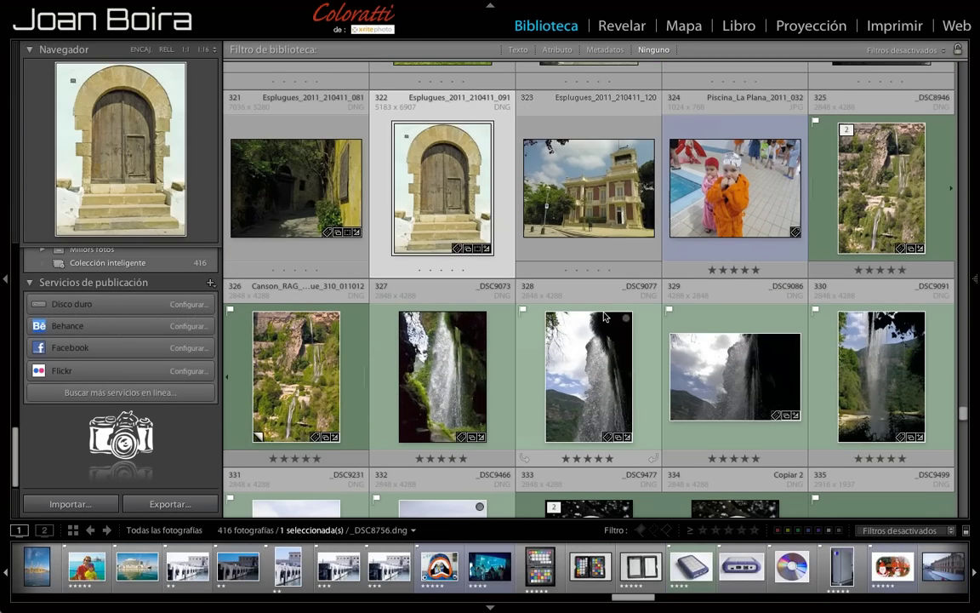
scroll(602, 247, "down", 1)
scroll(604, 316, "down", 3)
scroll(604, 317, "down", 1)
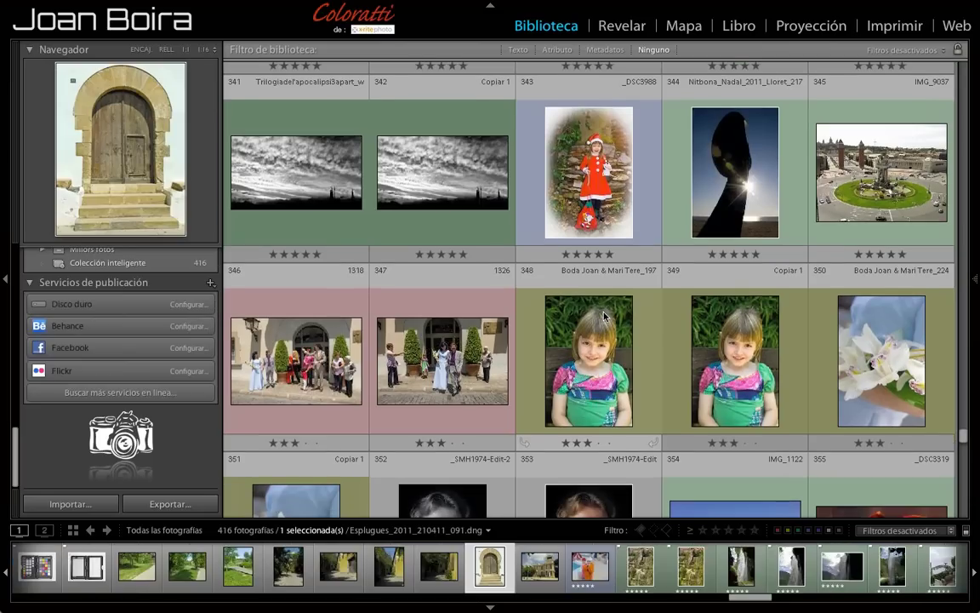
Crop portrait 348, Boda Joan & Mari Tere_197.dng, to a 1x1 square framing the girl.
left_click(600, 326)
key("d")
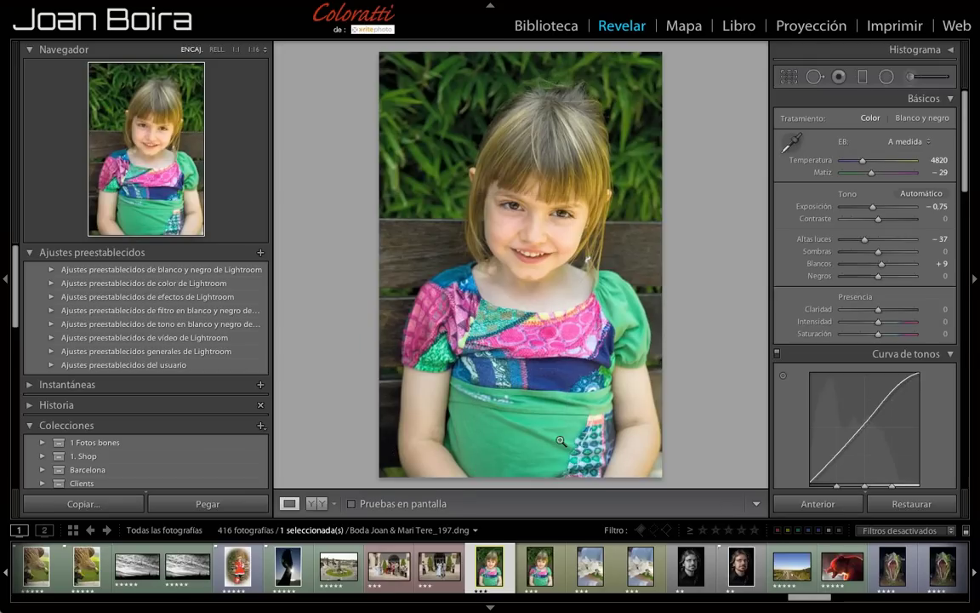
key("r")
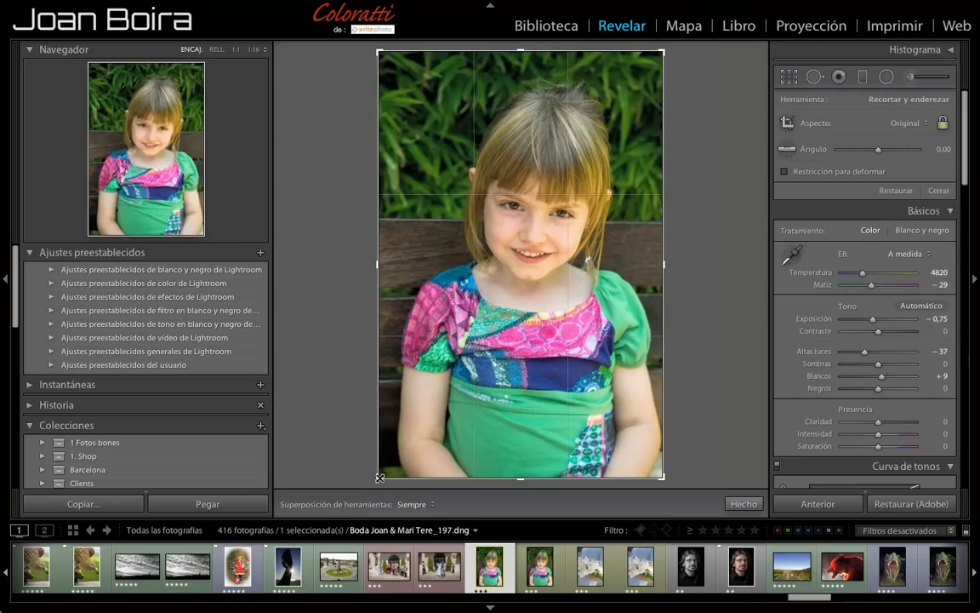
left_click(907, 122)
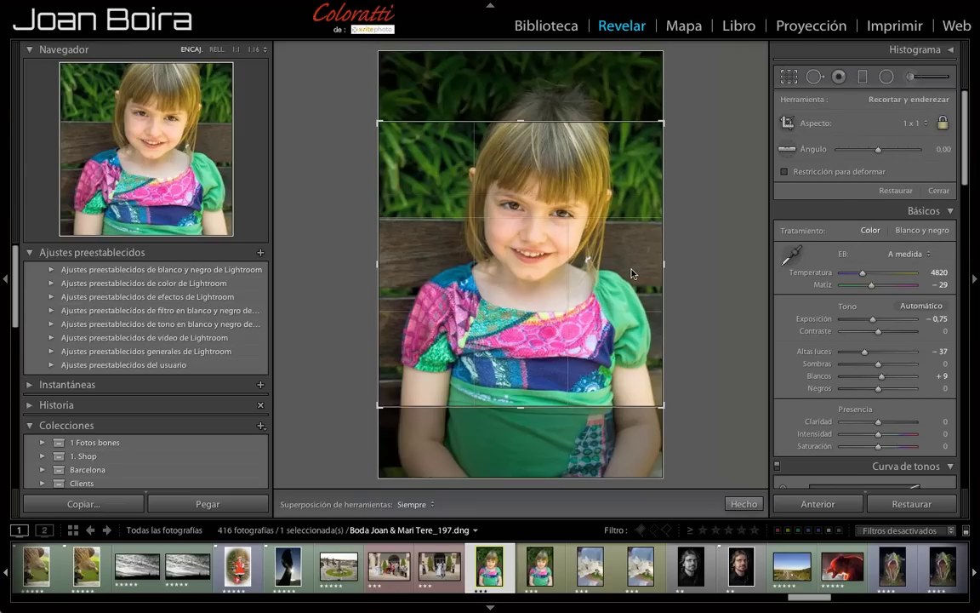
left_click_drag(600, 281, 600, 324)
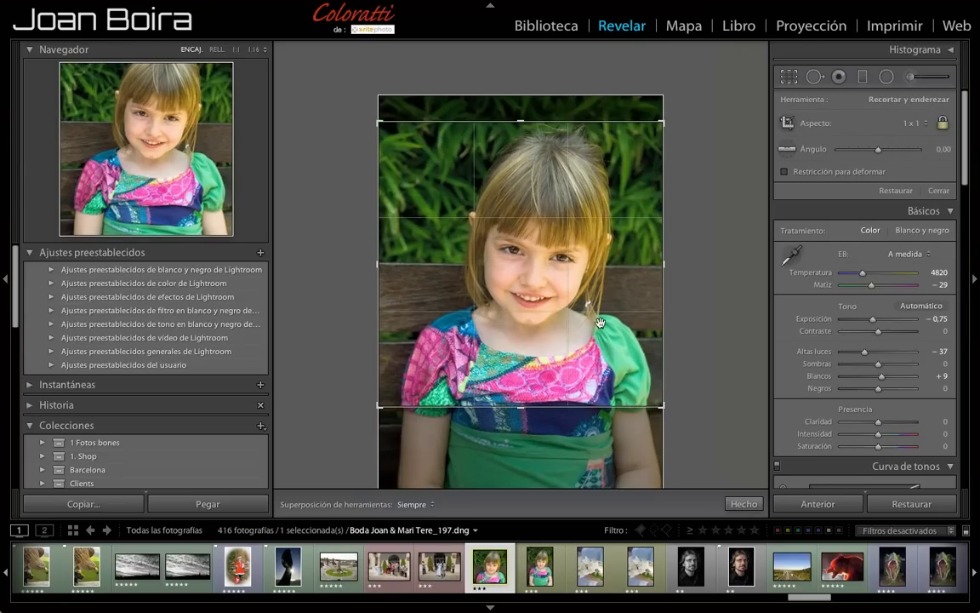
key("Return")
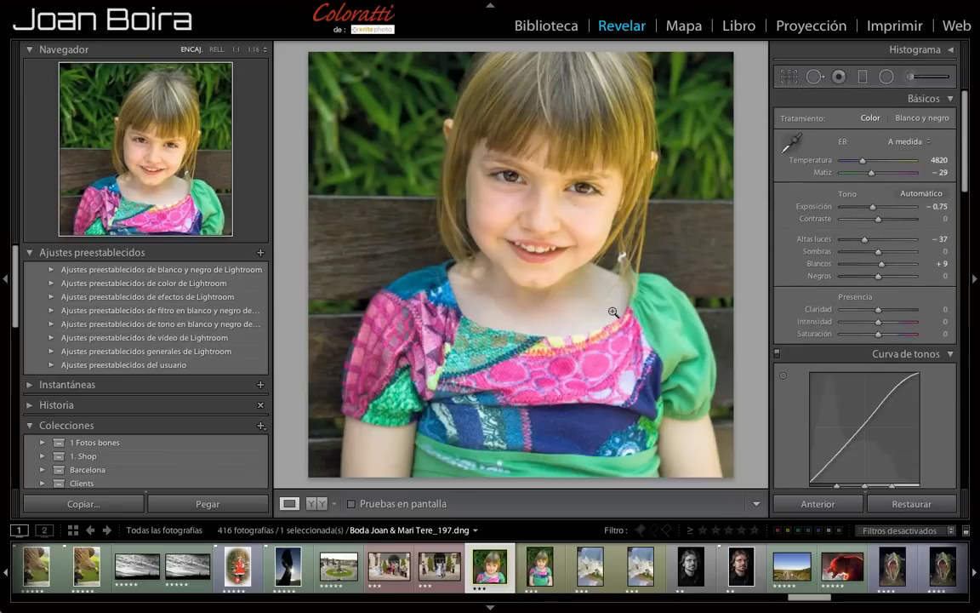
Review the Develop panels and return to the Library grid.
scroll(225, 409, "down", 3)
scroll(224, 408, "down", 3)
scroll(225, 408, "down", 3)
scroll(225, 408, "down", 3)
scroll(224, 408, "up", 2)
left_click(528, 33)
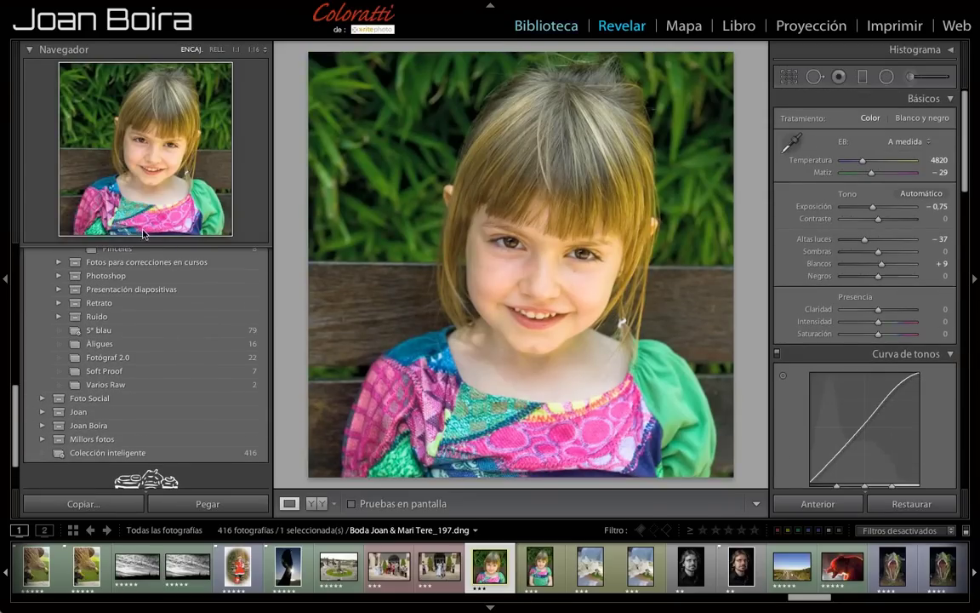